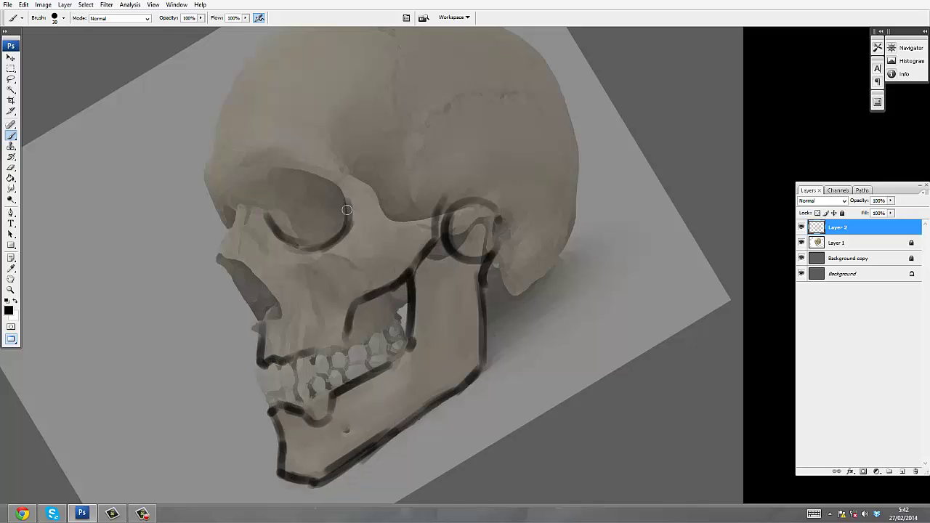
# - Outline the forehead, the crown and the back of the skull and draw the temple lines with black brush strokes
pyautogui.moveTo(223, 222); pyautogui.dragTo(208, 157)
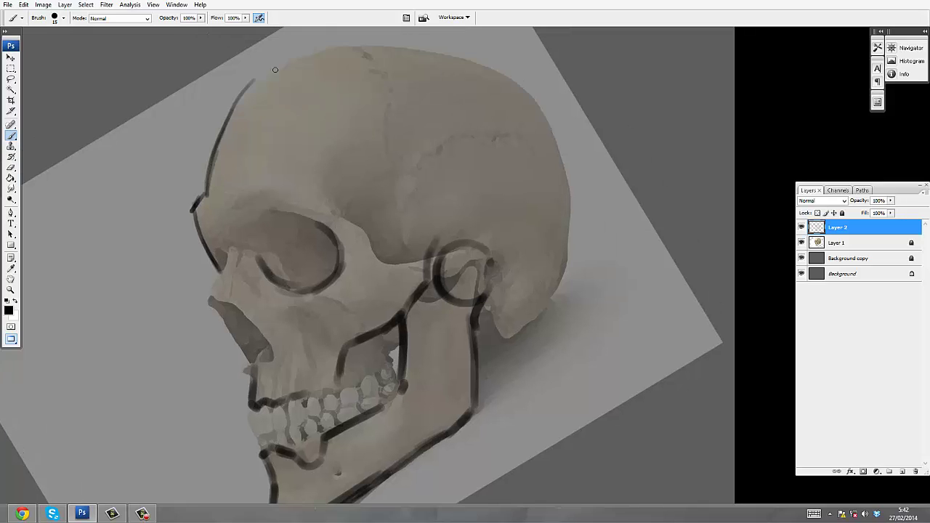
pyautogui.moveTo(274, 70); pyautogui.dragTo(482, 62)
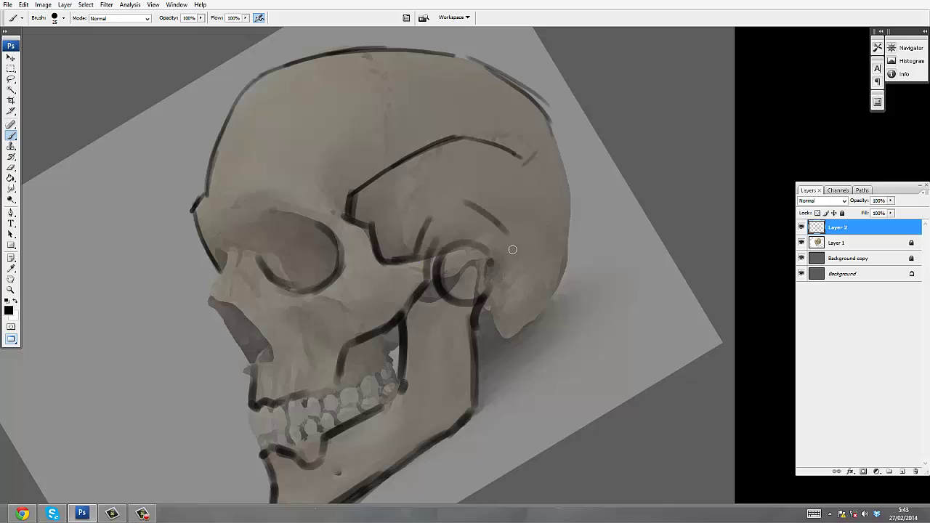
pyautogui.moveTo(508, 337); pyautogui.dragTo(550, 106)
# - On new layers, fill the nose cavity with black strokes and draw the cheekbone and upper jaw panel lines
pyautogui.hotkey('ctrl', 'shift', 'alt', 'n')
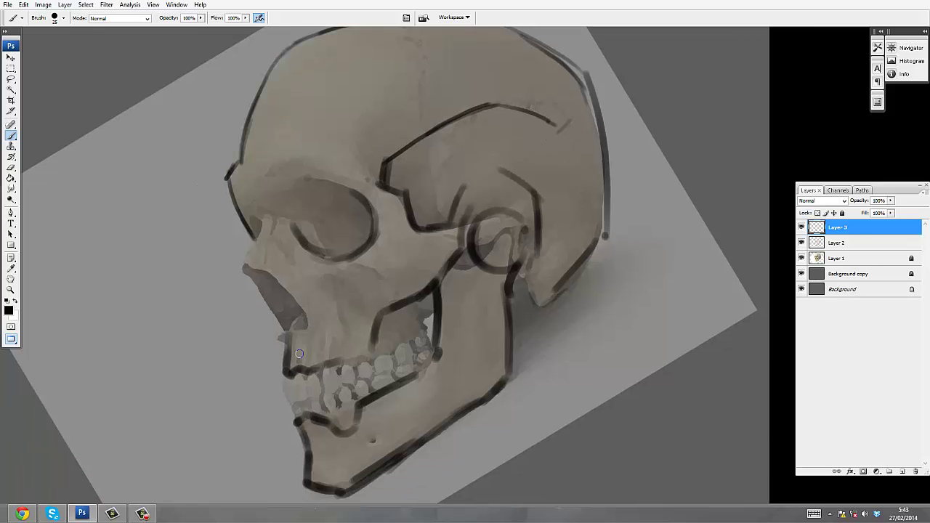
pyautogui.moveTo(263, 278); pyautogui.dragTo(297, 322)
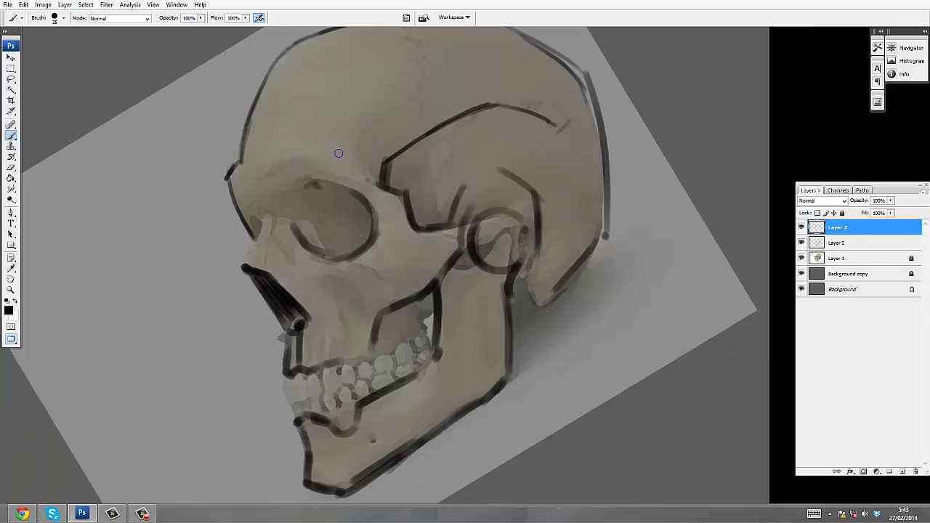
pyautogui.hotkey('ctrl', 'shift', 'alt', 'n')
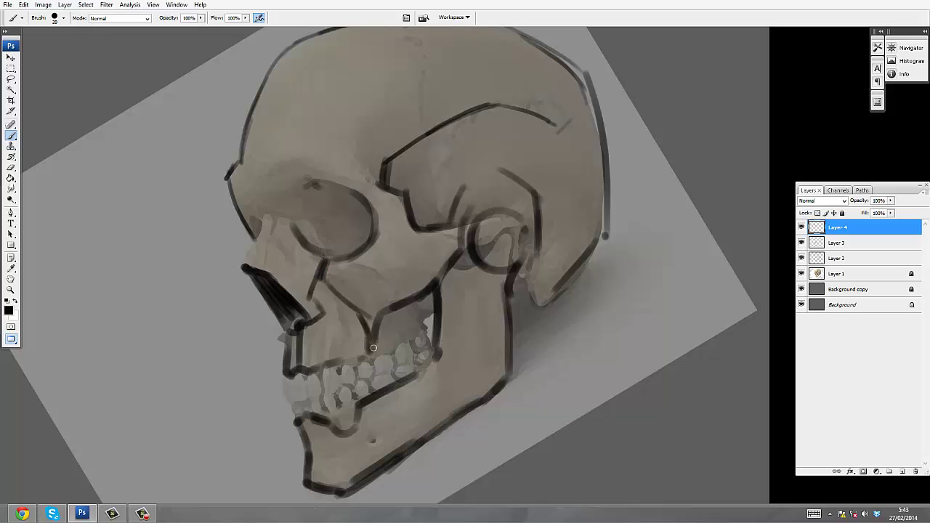
pyautogui.moveTo(400, 267); pyautogui.dragTo(415, 240)
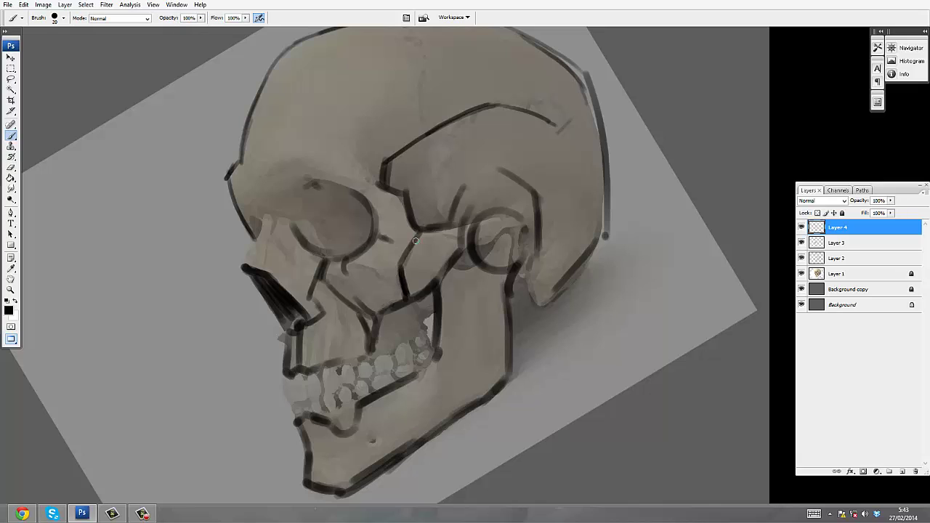
# - Draw a ring around the ear joint, a panel line up the forehead and the edge of the nose bridge
pyautogui.moveTo(478, 260)
pyautogui.mouseDown()
pyautogui.moveTo(527, 226)
pyautogui.moveTo(513, 298)
pyautogui.mouseUp()
pyautogui.scroll(3, 283, 253)
pyautogui.moveTo(314, 210); pyautogui.dragTo(342, 102)
pyautogui.scroll(-3, 290, 218)
pyautogui.moveTo(260, 251); pyautogui.dragTo(276, 202)
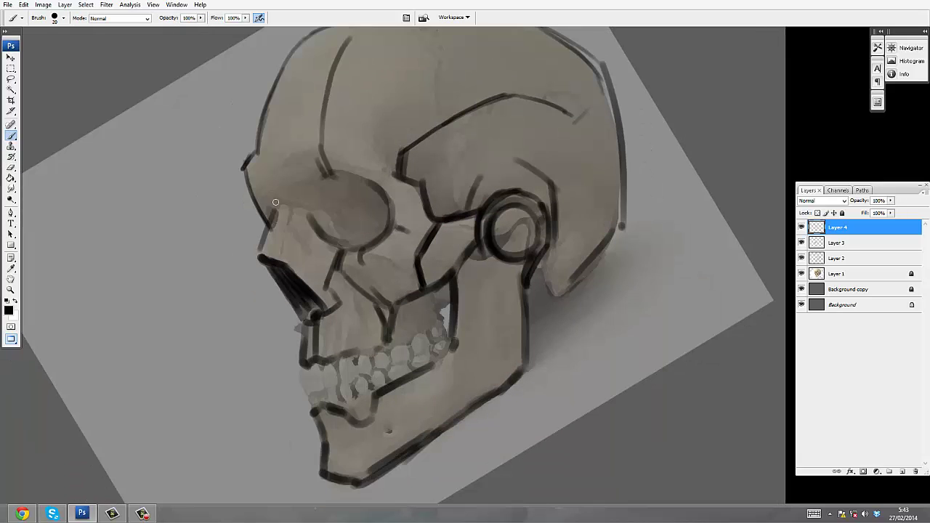
# - Draw a mechanical eye with concentric rings and dark accents inside the eye socket, plus the brow ridge line
pyautogui.hotkey('ctrl', '+')
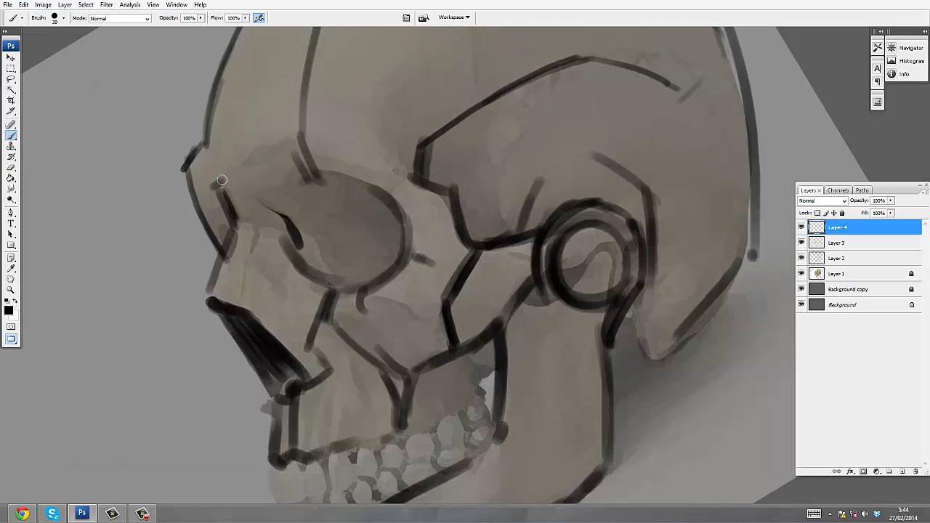
pyautogui.moveTo(289, 210)
pyautogui.mouseDown()
pyautogui.moveTo(371, 193)
pyautogui.moveTo(317, 171)
pyautogui.moveTo(341, 263)
pyautogui.mouseUp()
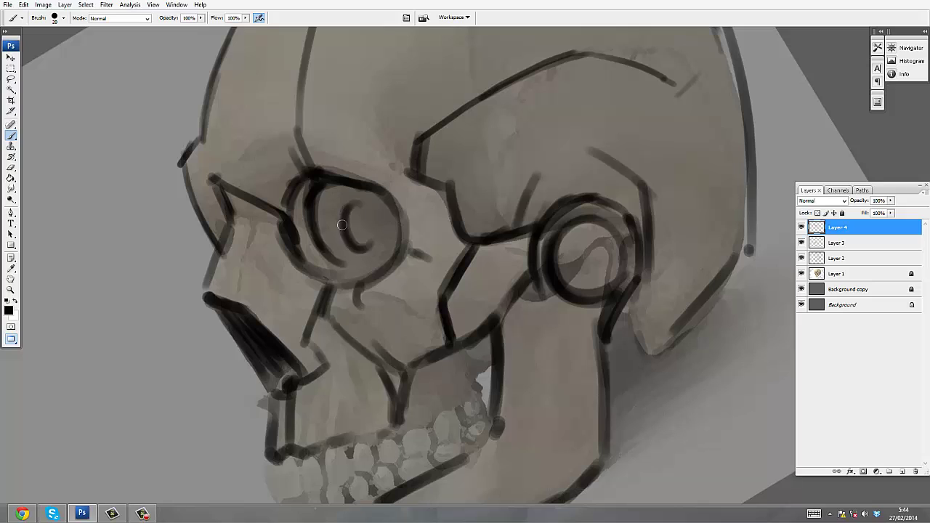
pyautogui.moveTo(341, 225); pyautogui.dragTo(372, 212)
pyautogui.hotkey('ctrl', 'z')
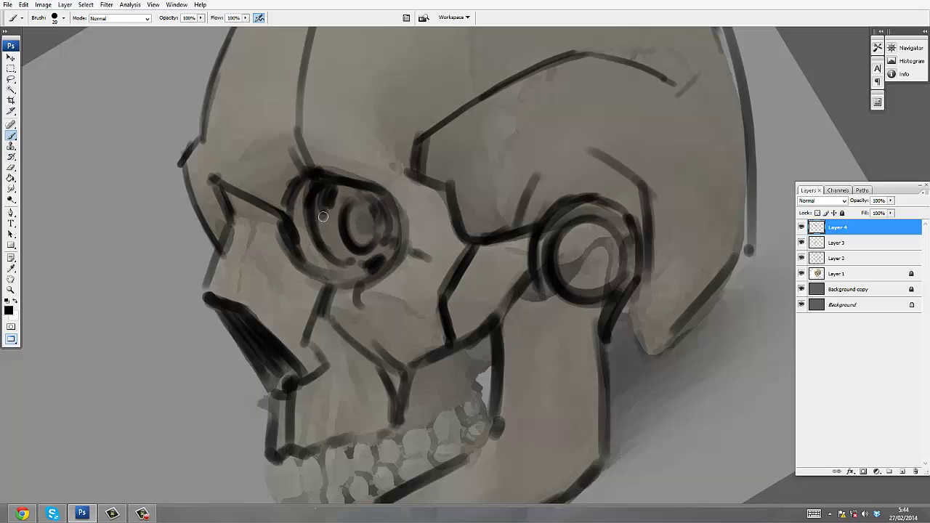
pyautogui.moveTo(390, 168); pyautogui.dragTo(401, 115)
# - Merge the separate line-art layers down into Layer 2
pyautogui.hotkey('ctrl', 'shift', 'alt', 'n')
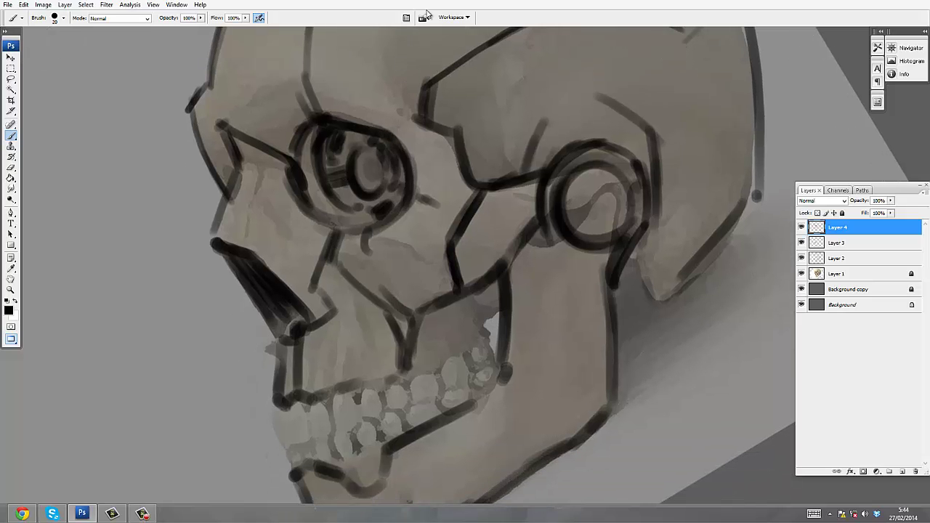
pyautogui.hotkey('ctrl', 'e')
pyautogui.hotkey('ctrl', 'e')
pyautogui.hotkey('ctrl', 'e')
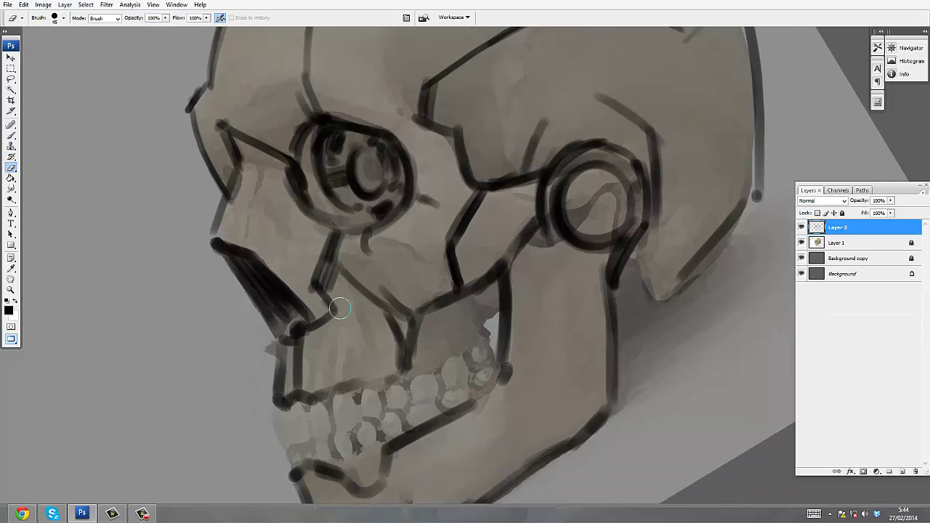
# - Draw a large and a small circle on the temple line and add panel lines along the forehead and crown
pyautogui.scroll(5, 465, 140)
pyautogui.moveTo(465, 139); pyautogui.dragTo(456, 117)
pyautogui.moveTo(515, 109); pyautogui.dragTo(515, 110)
pyautogui.moveTo(543, 85); pyautogui.dragTo(542, 171)
pyautogui.moveTo(319, 87); pyautogui.dragTo(261, 211)
pyautogui.moveTo(316, 174); pyautogui.dragTo(294, 202)
pyautogui.moveTo(332, 159); pyautogui.dragTo(552, 68)
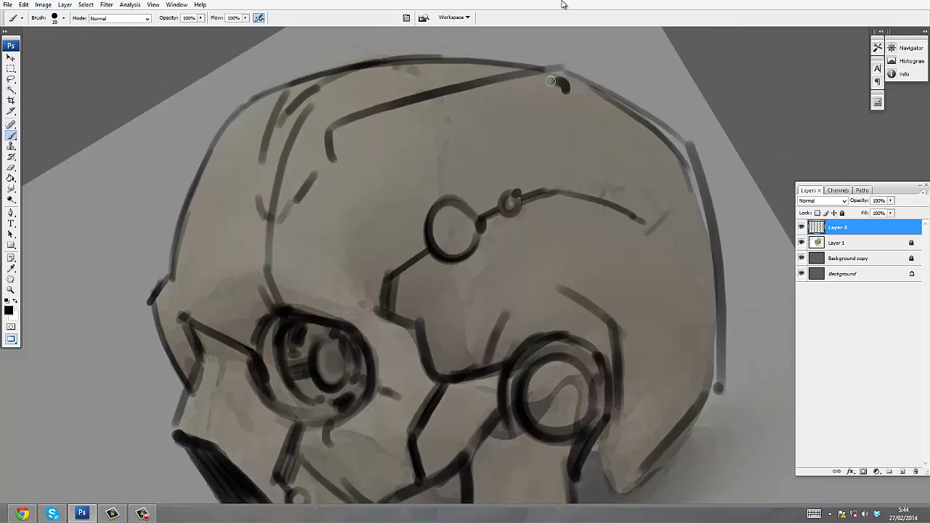
pyautogui.click(563, 85)
# - On a new layer, reinforce the forehead panel lines and add a thick dark strip along the front of the skull
pyautogui.hotkey('ctrl', 'shift', 'alt', 'n')
pyautogui.moveTo(287, 109); pyautogui.dragTo(261, 149)
pyautogui.moveTo(276, 142); pyautogui.dragTo(254, 218)
pyautogui.press(']')
pyautogui.moveTo(189, 210)
pyautogui.mouseDown()
pyautogui.moveTo(244, 109)
pyautogui.moveTo(258, 105)
pyautogui.mouseUp()
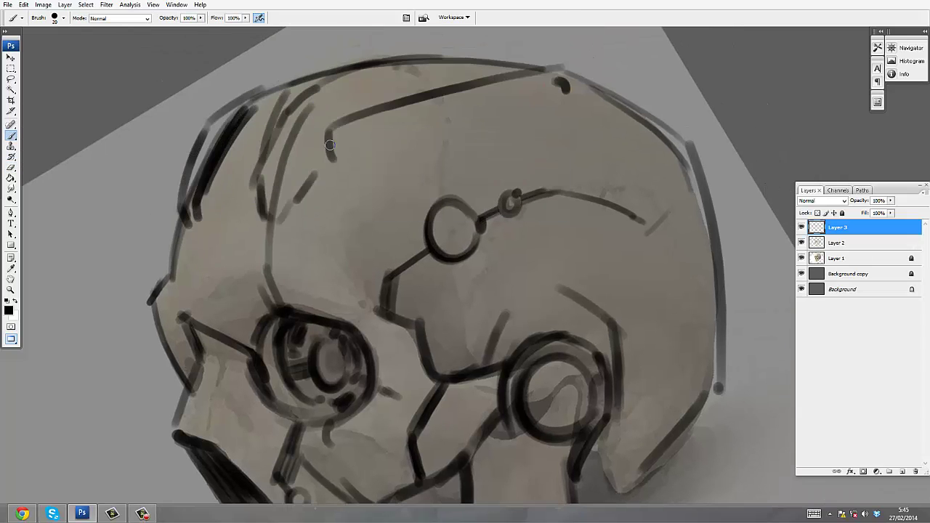
# - Thicken the panel edge from the crown to the back of the skull, trimming its end with the Eraser
pyautogui.moveTo(331, 151)
pyautogui.mouseDown()
pyautogui.moveTo(367, 119)
pyautogui.moveTo(545, 88)
pyautogui.moveTo(704, 147)
pyautogui.mouseUp()
pyautogui.moveTo(217, 120); pyautogui.dragTo(211, 122)
pyautogui.moveTo(637, 124); pyautogui.dragTo(411, 95)
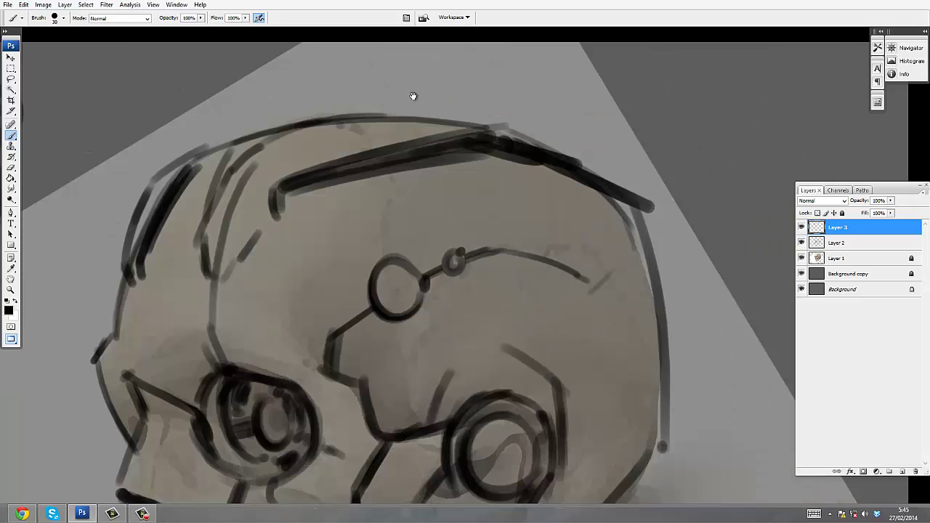
pyautogui.press('e')
pyautogui.moveTo(647, 209); pyautogui.dragTo(496, 143)
pyautogui.press('b')
pyautogui.moveTo(552, 151); pyautogui.dragTo(621, 193)
# - Shade the temple recess and darken the hollow behind the upper jaw along with the upper gum line
pyautogui.moveTo(338, 367)
pyautogui.mouseDown()
pyautogui.moveTo(367, 298)
pyautogui.moveTo(407, 288)
pyautogui.moveTo(421, 356)
pyautogui.moveTo(473, 178)
pyautogui.mouseUp()
pyautogui.moveTo(392, 355)
pyautogui.mouseDown()
pyautogui.moveTo(372, 404)
pyautogui.moveTo(406, 394)
pyautogui.moveTo(370, 415)
pyautogui.mouseUp()
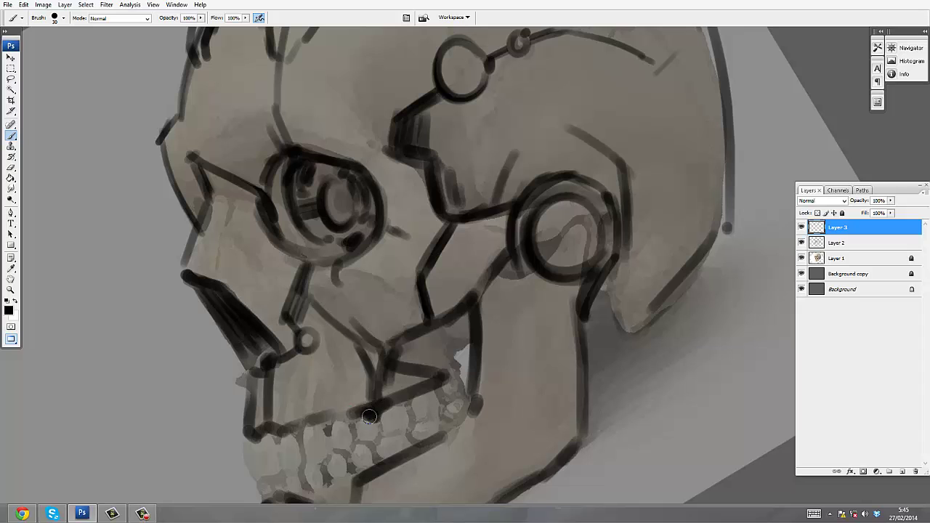
pyautogui.moveTo(389, 352)
pyautogui.mouseDown()
pyautogui.moveTo(459, 325)
pyautogui.moveTo(424, 340)
pyautogui.moveTo(465, 370)
pyautogui.mouseUp()
pyautogui.moveTo(385, 370); pyautogui.dragTo(469, 334)
pyautogui.moveTo(472, 341); pyautogui.dragTo(414, 290)
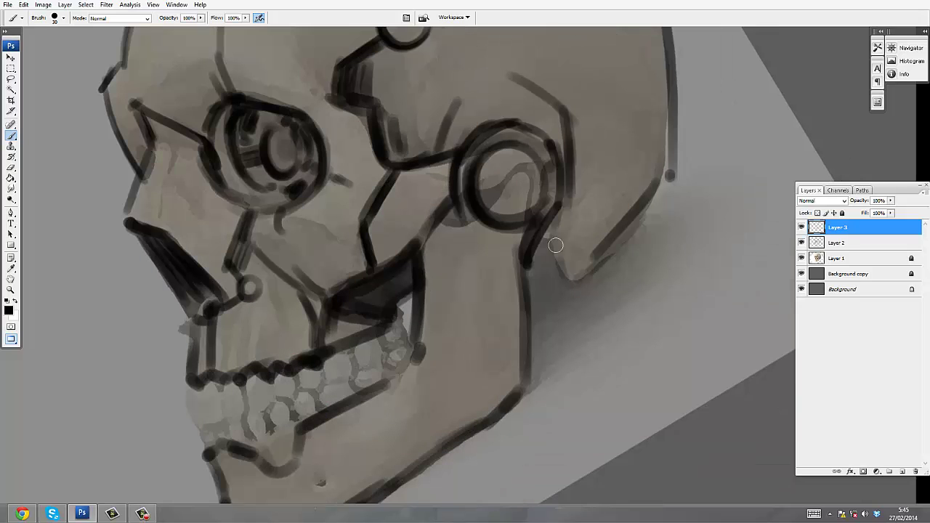
# - Darken the gap between the jaw and the skull base below the ear ring
pyautogui.moveTo(556, 245); pyautogui.dragTo(541, 272)
pyautogui.moveTo(403, 290); pyautogui.dragTo(389, 323)
pyautogui.moveTo(527, 251); pyautogui.dragTo(610, 240)
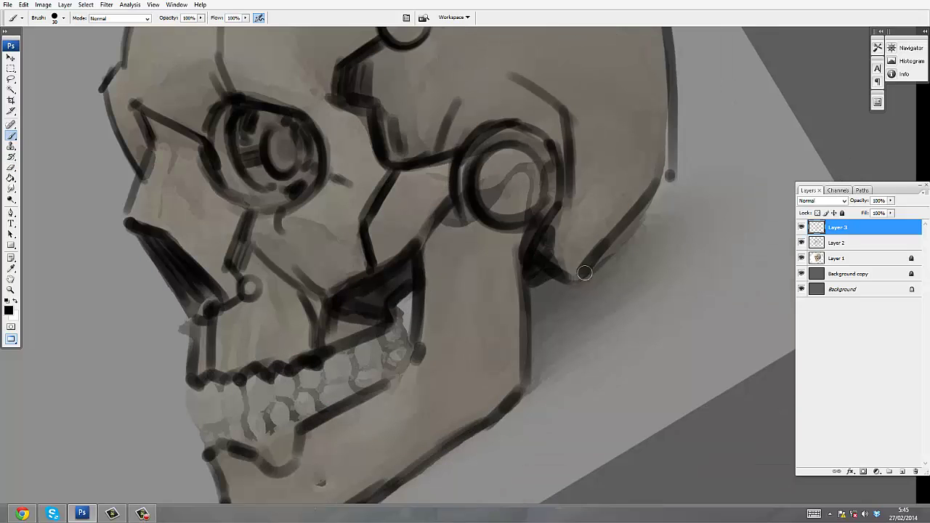
# - Draw the angular plates behind the ear, with a wedge-shaped notch between the upper and lower parts
pyautogui.moveTo(629, 181); pyautogui.dragTo(629, 226)
pyautogui.moveTo(574, 72); pyautogui.dragTo(516, 227)
pyautogui.press('e')
pyautogui.press('b')
pyautogui.moveTo(494, 294); pyautogui.dragTo(594, 234)
pyautogui.moveTo(586, 137)
pyautogui.mouseDown()
pyautogui.moveTo(596, 234)
pyautogui.moveTo(495, 295)
pyautogui.mouseUp()
pyautogui.moveTo(517, 292); pyautogui.dragTo(511, 330)
pyautogui.moveTo(513, 332)
pyautogui.mouseDown()
pyautogui.moveTo(594, 305)
pyautogui.moveTo(582, 273)
pyautogui.mouseUp()
pyautogui.moveTo(603, 273); pyautogui.dragTo(603, 346)
pyautogui.moveTo(513, 292); pyautogui.dragTo(603, 270)
pyautogui.moveTo(573, 357)
pyautogui.mouseDown()
pyautogui.moveTo(576, 305)
pyautogui.moveTo(574, 356)
pyautogui.mouseUp()
# - Merge the new lines into Layer 2 and erase the stray outline outside the back of the skull
pyautogui.hotkey('ctrl', 'e')
pyautogui.press('e')
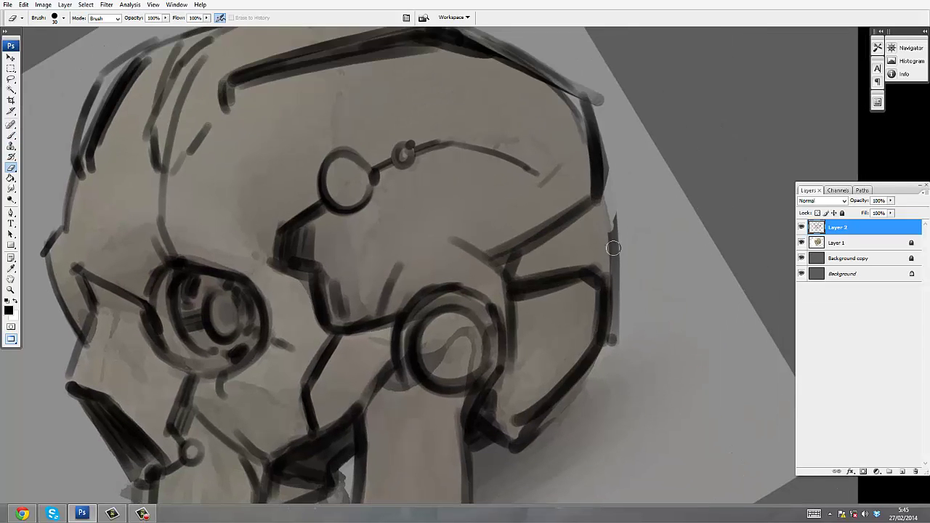
pyautogui.moveTo(615, 218); pyautogui.dragTo(616, 341)
# - Unlock the skull painting on Layer 1, duplicate the layer and hide the original
pyautogui.click(835, 244)
pyautogui.press('z')
pyautogui.hotkey('ctrl', '-')
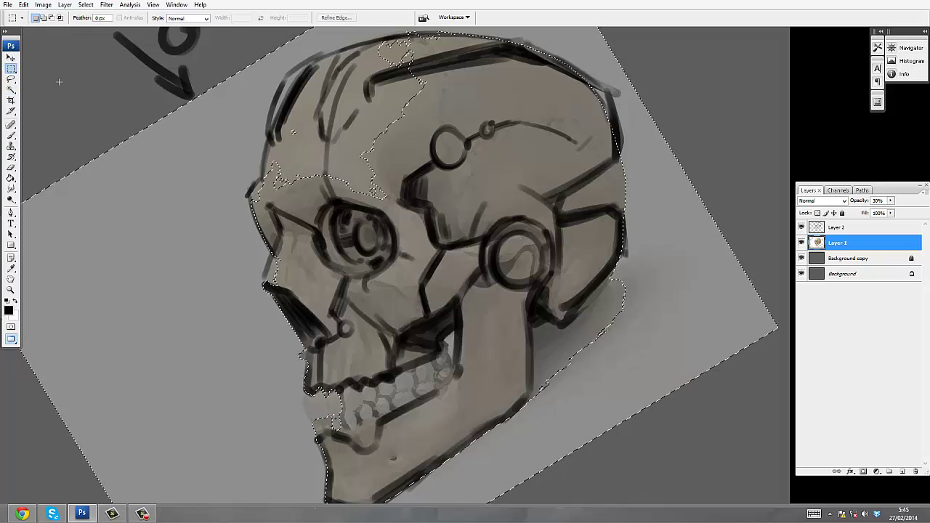
pyautogui.hotkey('ctrl', '-')
pyautogui.moveTo(310, 166); pyautogui.dragTo(309, 166)
pyautogui.moveTo(857, 243); pyautogui.dragTo(902, 471)
pyautogui.click(802, 259)
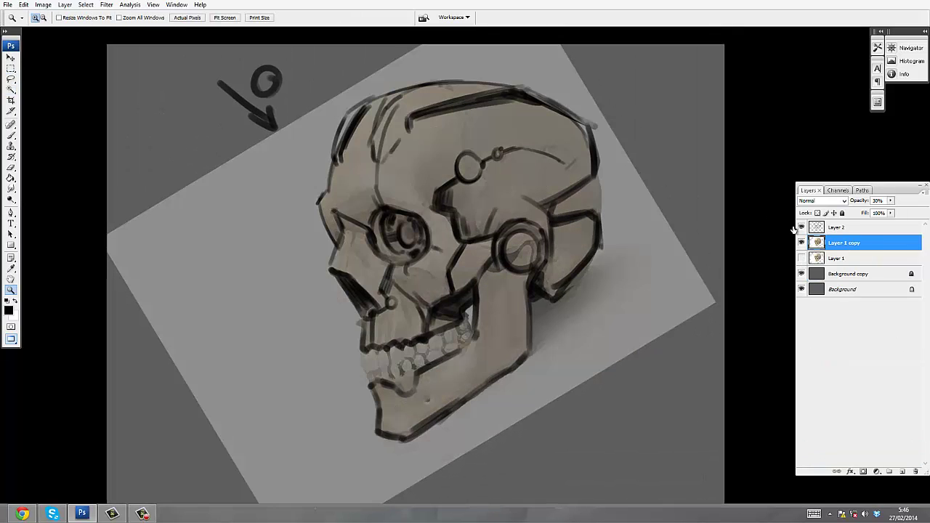
# - Lock the hidden original Layer 1 and make Layer 1 copy active at 30% opacity
pyautogui.click(801, 259)
pyautogui.click(839, 258)
pyautogui.click(842, 212)
pyautogui.click(801, 259)
pyautogui.click(843, 242)
pyautogui.press('3')
# - Erase the light background around the skull on Layer 1 copy with a large eraser
pyautogui.press('e')
pyautogui.moveTo(149, 231)
pyautogui.mouseDown()
pyautogui.moveTo(166, 182)
pyautogui.moveTo(266, 429)
pyautogui.mouseUp()
pyautogui.moveTo(291, 407)
pyautogui.mouseDown()
pyautogui.moveTo(272, 349)
pyautogui.moveTo(453, 383)
pyautogui.moveTo(546, 313)
pyautogui.moveTo(608, 193)
pyautogui.moveTo(582, 206)
pyautogui.moveTo(356, 141)
pyautogui.moveTo(255, 151)
pyautogui.moveTo(259, 207)
pyautogui.moveTo(208, 315)
pyautogui.mouseUp()
pyautogui.scroll(3, 608, 193)
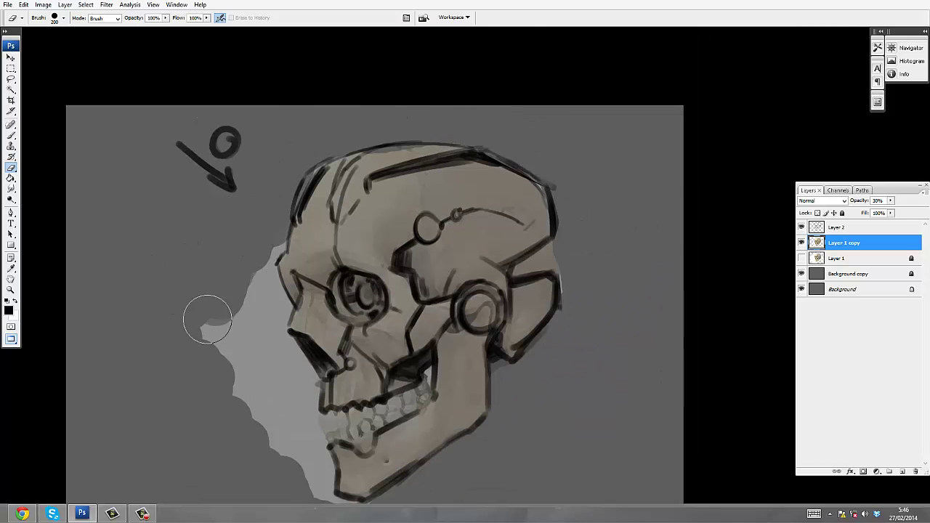
pyautogui.scroll(-2, 208, 315)
pyautogui.moveTo(280, 331); pyautogui.dragTo(294, 432)
# - Erase the remaining light background close to the face and jaw contours with a smaller eraser
pyautogui.press('[')
pyautogui.press('[')
pyautogui.press('[')
pyautogui.press('[')
pyautogui.press('[')
pyautogui.press('[')
pyautogui.scroll(1, 294, 433)
pyautogui.moveTo(233, 276)
pyautogui.mouseDown()
pyautogui.moveTo(239, 214)
pyautogui.moveTo(257, 280)
pyautogui.moveTo(259, 264)
pyautogui.moveTo(286, 286)
pyautogui.moveTo(299, 369)
pyautogui.mouseUp()
pyautogui.scroll(-2, 281, 284)
pyautogui.scroll(-1, 286, 287)
pyautogui.scroll(-2, 299, 369)
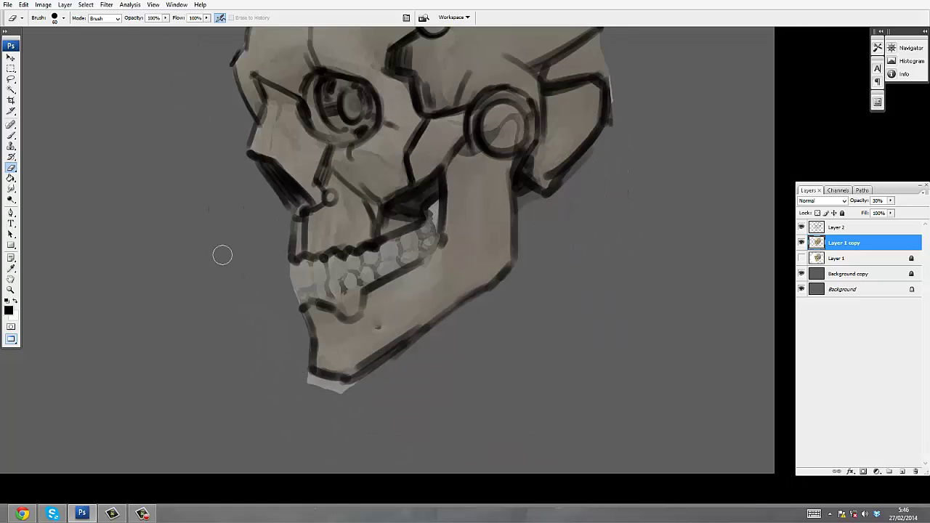
pyautogui.scroll(2, 355, 393)
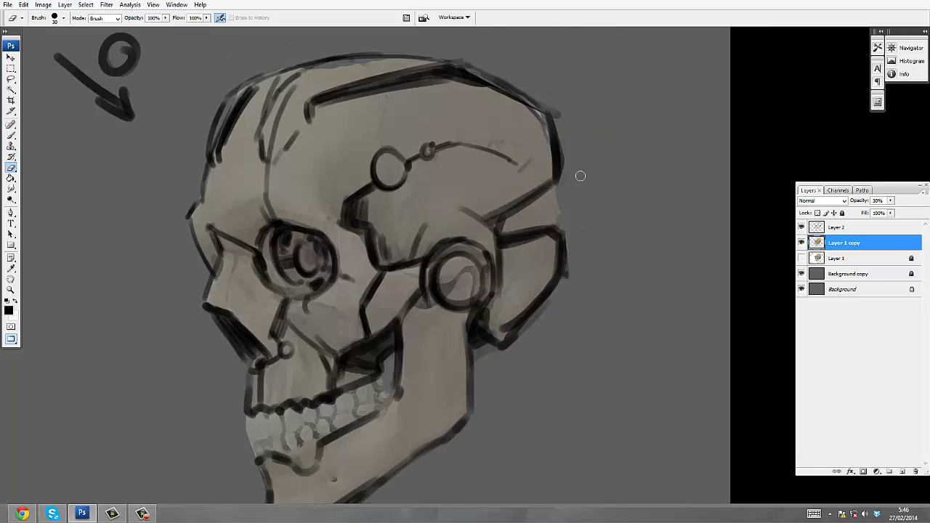
# - Desaturate Layer 1 copy to greyscale and set its opacity to 50%
pyautogui.press('h')
pyautogui.click(43, 5)
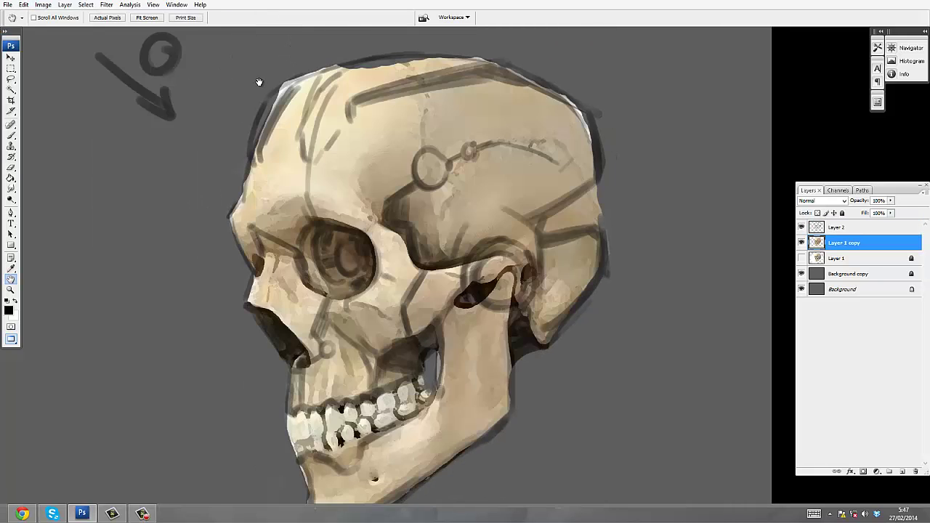
pyautogui.click(43, 5)
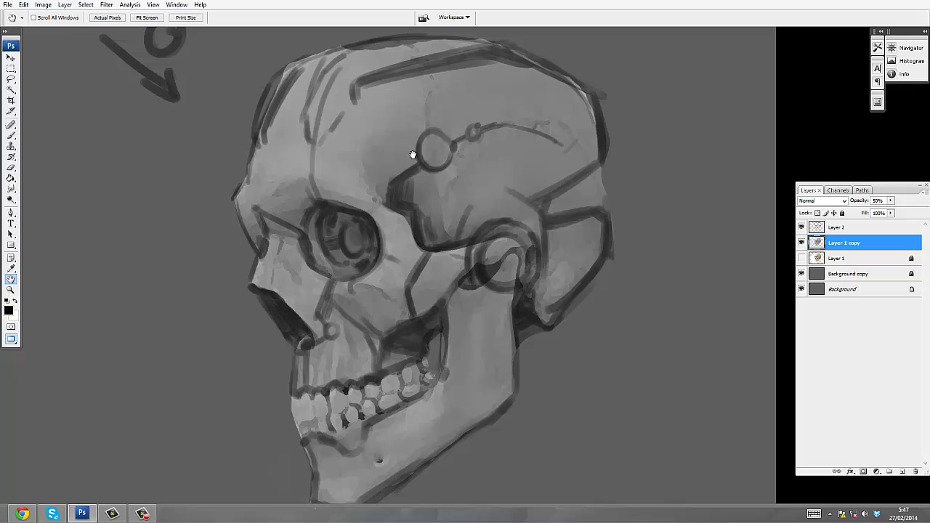
# - Darken the greyscale skull on Layer 1 copy with an image adjustment
pyautogui.click(43, 4)
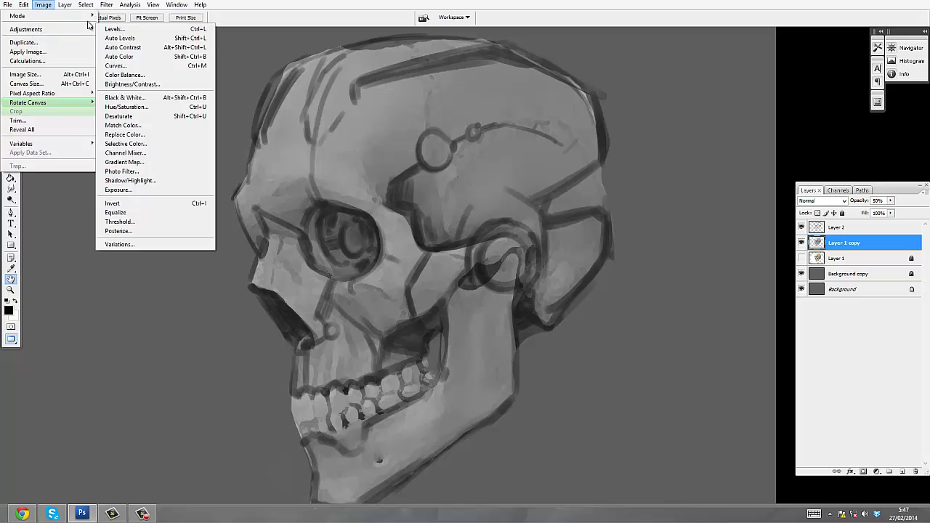
pyautogui.click(250, 85)
pyautogui.moveTo(168, 125); pyautogui.dragTo(182, 150)
pyautogui.press('Return')
# - Merge the line art and the greyscale skull into the single layer Layer 1 copy
pyautogui.press('b')
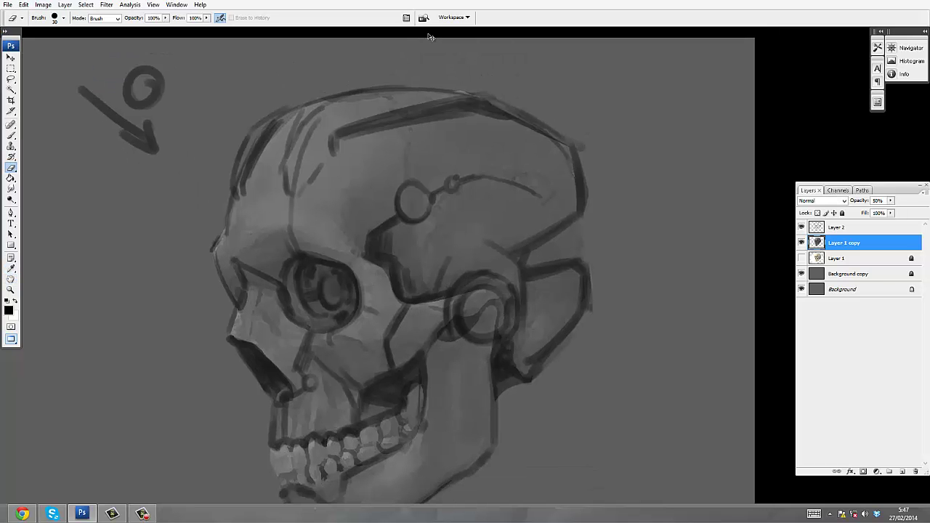
pyautogui.hotkey('ctrl', 'shift', 'alt', 'n')
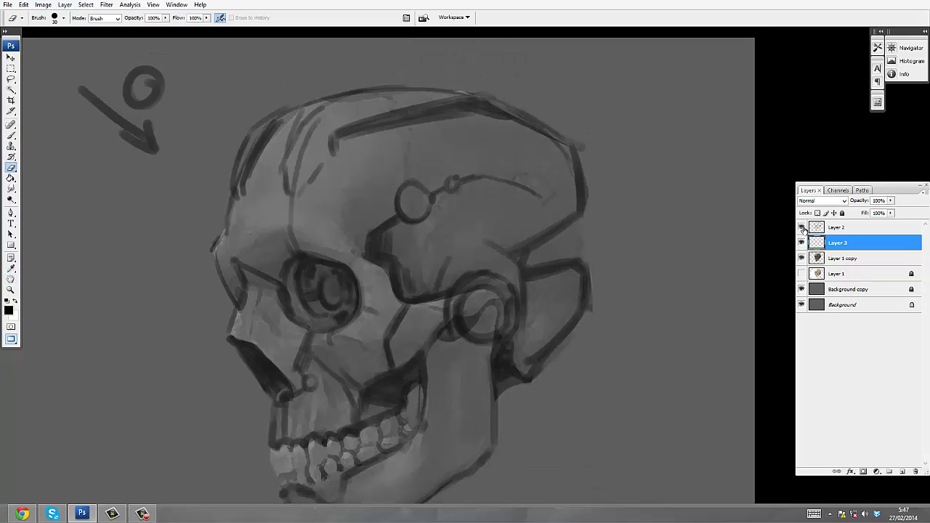
pyautogui.press('z')
pyautogui.click(622, 199)
pyautogui.click(651, 269)
pyautogui.hotkey('ctrl', 'e')
pyautogui.press('e')
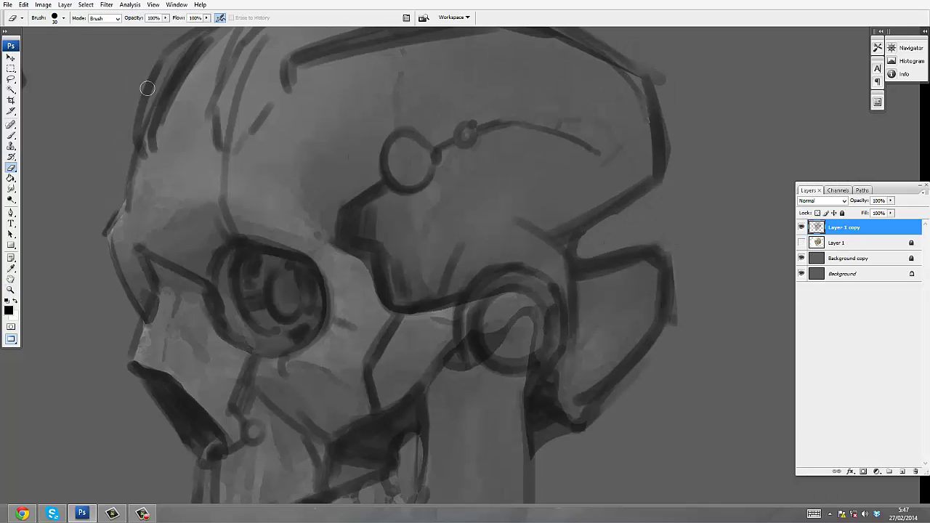
# - Darken the merged skull layer with a Hue/Saturation adjustment
pyautogui.click(43, 5)
pyautogui.moveTo(42, 30)
pyautogui.click(138, 106)
pyautogui.moveTo(742, 180); pyautogui.dragTo(726, 180)
pyautogui.click(841, 104)
pyautogui.moveTo(592, 84)
pyautogui.mouseDown()
pyautogui.moveTo(652, 111)
pyautogui.moveTo(686, 63)
pyautogui.mouseUp()
# - On a new layer, draw a thin brow panel seam with dark joint marks at the forehead centre and the temple
pyautogui.hotkey('ctrl', 'shift', 'alt', 'n')
pyautogui.press('b')
pyautogui.moveTo(613, 123); pyautogui.dragTo(623, 213)
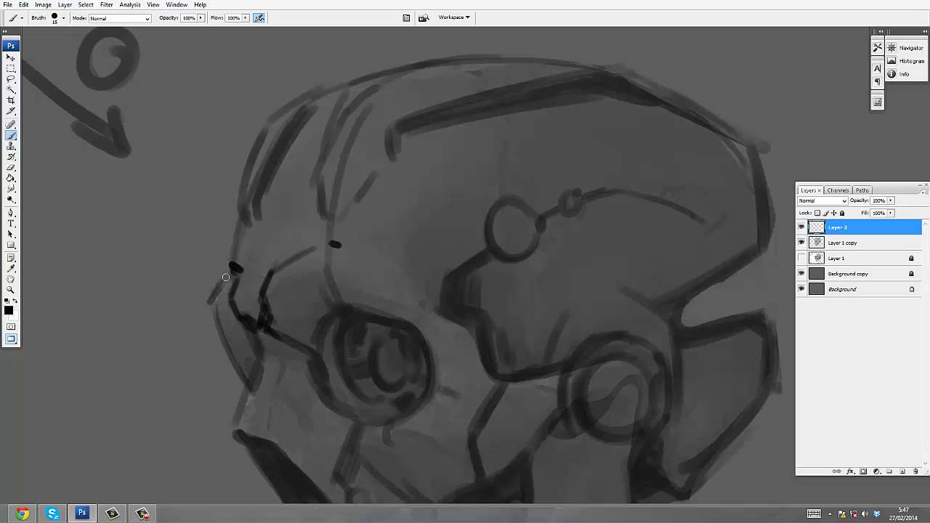
pyautogui.moveTo(430, 268); pyautogui.dragTo(441, 286)
pyautogui.moveTo(441, 286); pyautogui.dragTo(390, 291)
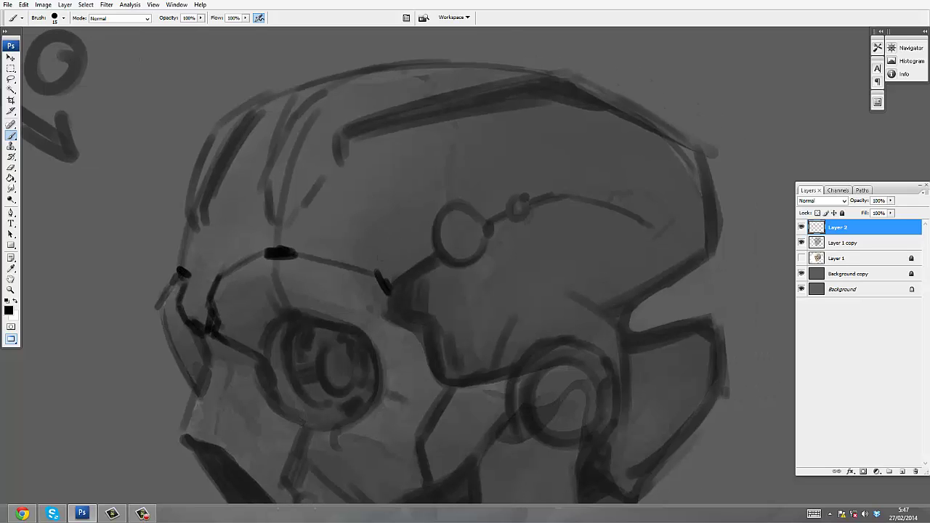
# - Draw an angular panel seam above the temple circles, sharpen the forehead edges and merge the strokes into Layer 1 copy
pyautogui.moveTo(591, 159); pyautogui.dragTo(575, 183)
pyautogui.moveTo(415, 182); pyautogui.dragTo(465, 159)
pyautogui.moveTo(245, 191); pyautogui.dragTo(226, 236)
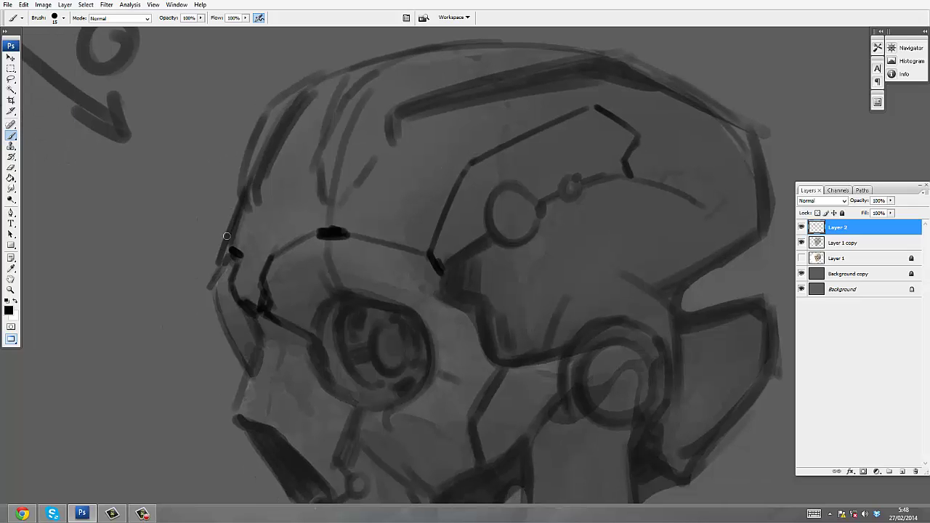
pyautogui.moveTo(250, 187); pyautogui.dragTo(309, 145)
pyautogui.moveTo(338, 159); pyautogui.dragTo(332, 199)
pyautogui.hotkey('ctrl', 'e')
pyautogui.press('e')
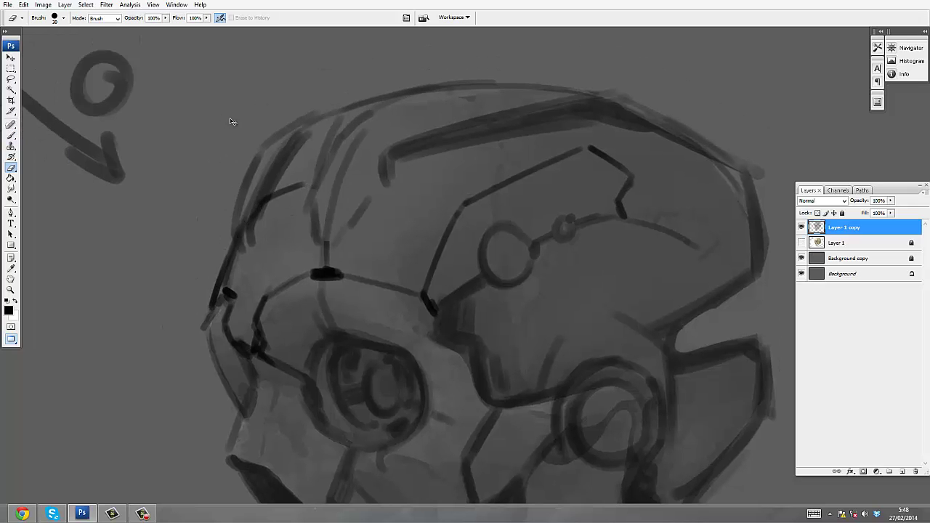
# - On a new layer, draw dark panel seams from the temple to the eye socket and down across the cheekbone
pyautogui.hotkey('ctrl', 'shift', 'alt', 'n')
pyautogui.moveTo(436, 407); pyautogui.dragTo(440, 262)
pyautogui.press('b')
pyautogui.moveTo(439, 190); pyautogui.dragTo(419, 215)
pyautogui.moveTo(436, 268); pyautogui.dragTo(477, 286)
pyautogui.scroll(-2, 473, 306)
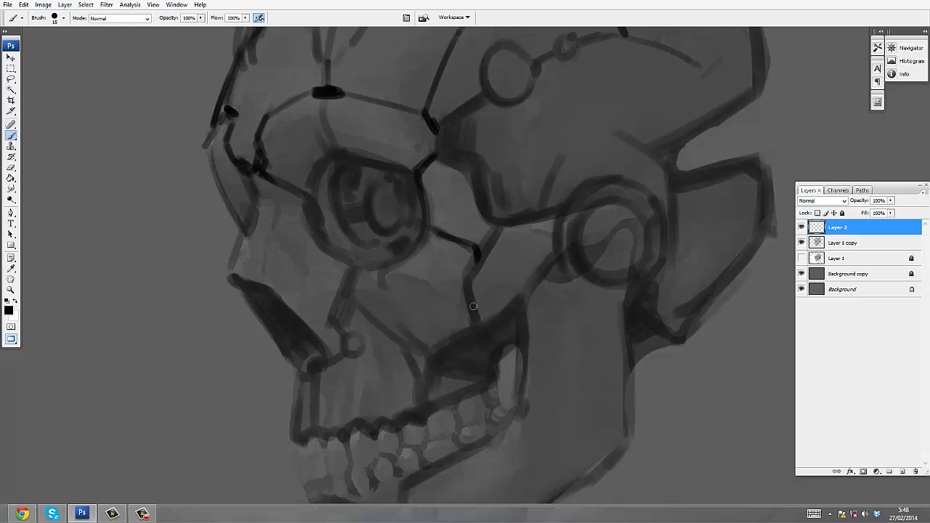
# - Draw a short bent seam beside the nose and an angular plate edge over the nasal opening
pyautogui.moveTo(350, 279); pyautogui.dragTo(330, 324)
pyautogui.scroll(1, 290, 298)
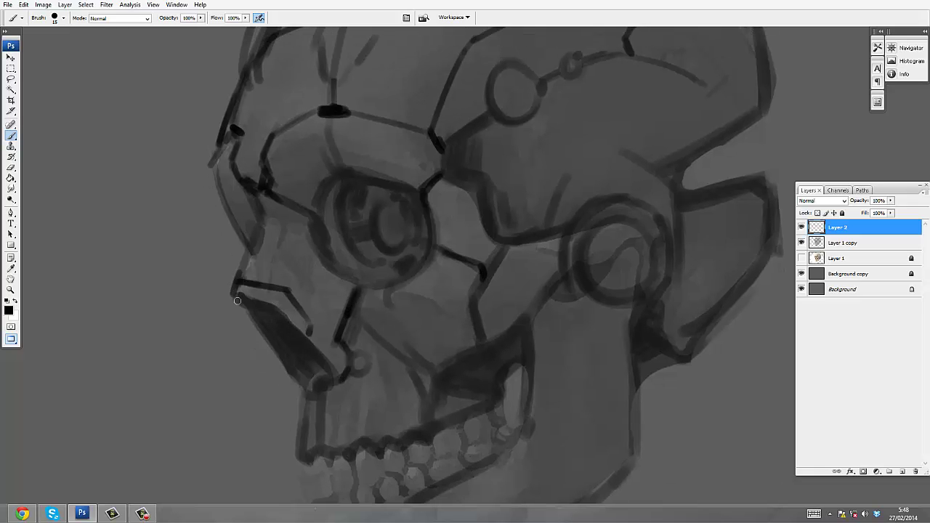
pyautogui.moveTo(238, 301); pyautogui.dragTo(262, 314)
pyautogui.press('e')
pyautogui.press('b')
pyautogui.moveTo(322, 264); pyautogui.dragTo(320, 176)
# - Darken the edges of the nasal opening and extend the nose seam down to the upper jaw
pyautogui.press('z')
pyautogui.moveTo(283, 367); pyautogui.dragTo(286, 309)
pyautogui.press('b')
pyautogui.moveTo(238, 309)
pyautogui.mouseDown()
pyautogui.moveTo(229, 414)
pyautogui.moveTo(363, 433)
pyautogui.mouseUp()
pyautogui.moveTo(238, 316)
pyautogui.mouseDown()
pyautogui.moveTo(259, 264)
pyautogui.moveTo(409, 374)
pyautogui.moveTo(365, 427)
pyautogui.mouseUp()
pyautogui.moveTo(252, 236); pyautogui.dragTo(241, 287)
pyautogui.moveTo(191, 257); pyautogui.dragTo(227, 380)
pyautogui.moveTo(186, 274)
pyautogui.mouseDown()
pyautogui.moveTo(214, 250)
pyautogui.moveTo(308, 303)
pyautogui.moveTo(356, 270)
pyautogui.moveTo(357, 235)
pyautogui.moveTo(305, 304)
pyautogui.mouseUp()
# - Outline the dark cheek hollow and the lower edge of the cheekbone with angular strokes
pyautogui.moveTo(306, 303); pyautogui.dragTo(541, 202)
pyautogui.moveTo(566, 138); pyautogui.dragTo(527, 212)
pyautogui.moveTo(444, 240); pyautogui.dragTo(512, 185)
pyautogui.moveTo(389, 128); pyautogui.dragTo(400, 233)
pyautogui.moveTo(392, 149)
pyautogui.mouseDown()
pyautogui.moveTo(374, 273)
pyautogui.moveTo(447, 192)
pyautogui.mouseUp()
pyautogui.moveTo(442, 248)
pyautogui.mouseDown()
pyautogui.moveTo(402, 231)
pyautogui.moveTo(465, 203)
pyautogui.mouseUp()
# - Draw the zigzag upper gum line and the dark lower gum edge around the teeth
pyautogui.moveTo(529, 205)
pyautogui.mouseDown()
pyautogui.moveTo(494, 183)
pyautogui.moveTo(567, 103)
pyautogui.moveTo(346, 243)
pyautogui.moveTo(366, 327)
pyautogui.mouseUp()
pyautogui.moveTo(336, 241); pyautogui.dragTo(382, 261)
pyautogui.moveTo(251, 167); pyautogui.dragTo(363, 302)
pyautogui.moveTo(326, 394); pyautogui.dragTo(341, 332)
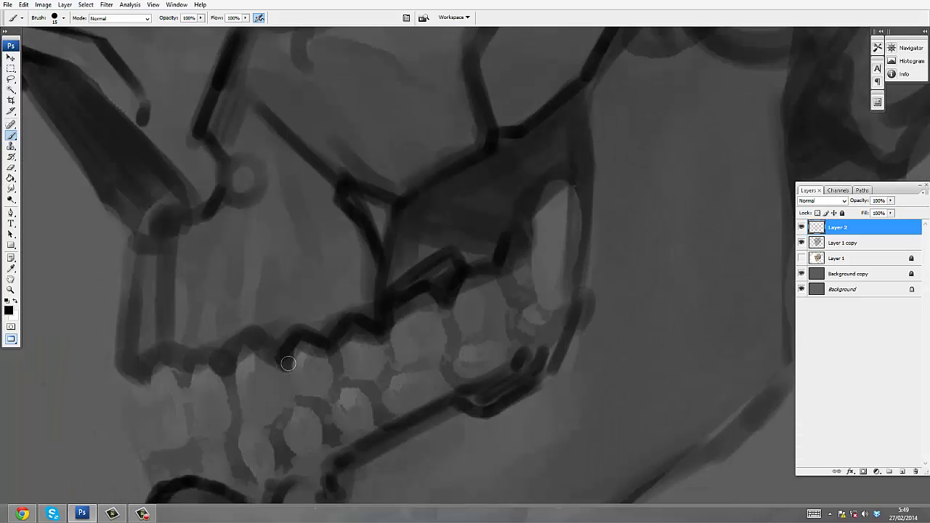
pyautogui.moveTo(288, 364)
pyautogui.mouseDown()
pyautogui.moveTo(159, 356)
pyautogui.moveTo(124, 305)
pyautogui.moveTo(146, 382)
pyautogui.mouseUp()
# - Outline the upper-jaw plate below the small nose circle, the chin plate and the round lower-jaw joint
pyautogui.moveTo(141, 341); pyautogui.dragTo(155, 312)
pyautogui.moveTo(178, 231); pyautogui.dragTo(207, 273)
pyautogui.moveTo(207, 254)
pyautogui.mouseDown()
pyautogui.moveTo(214, 326)
pyautogui.moveTo(270, 272)
pyautogui.moveTo(335, 327)
pyautogui.moveTo(298, 428)
pyautogui.mouseUp()
pyautogui.moveTo(215, 331); pyautogui.dragTo(216, 385)
# - On a new layer, draw concentric rings on the ear joint and an edge running down behind the jaw
pyautogui.keyDown('alt'); pyautogui.keyDown('space'); pyautogui.click(503, 106); pyautogui.keyUp('space'); pyautogui.keyUp('alt')
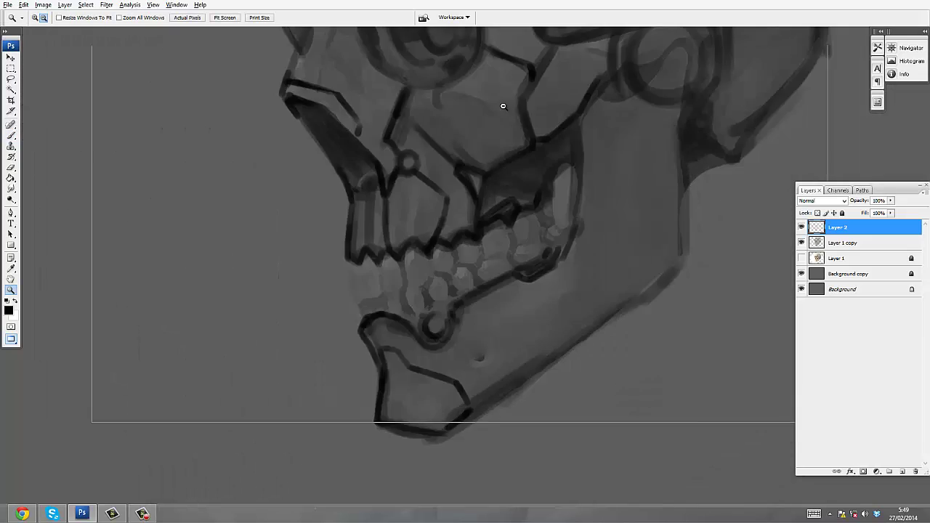
pyautogui.moveTo(503, 106)
pyautogui.mouseDown()
pyautogui.moveTo(421, 270)
pyautogui.moveTo(385, 162)
pyautogui.mouseUp()
pyautogui.hotkey('ctrl', 'shift', 'alt', 'n')
pyautogui.press('b')
pyautogui.moveTo(436, 145)
pyautogui.mouseDown()
pyautogui.moveTo(426, 187)
pyautogui.moveTo(455, 171)
pyautogui.mouseUp()
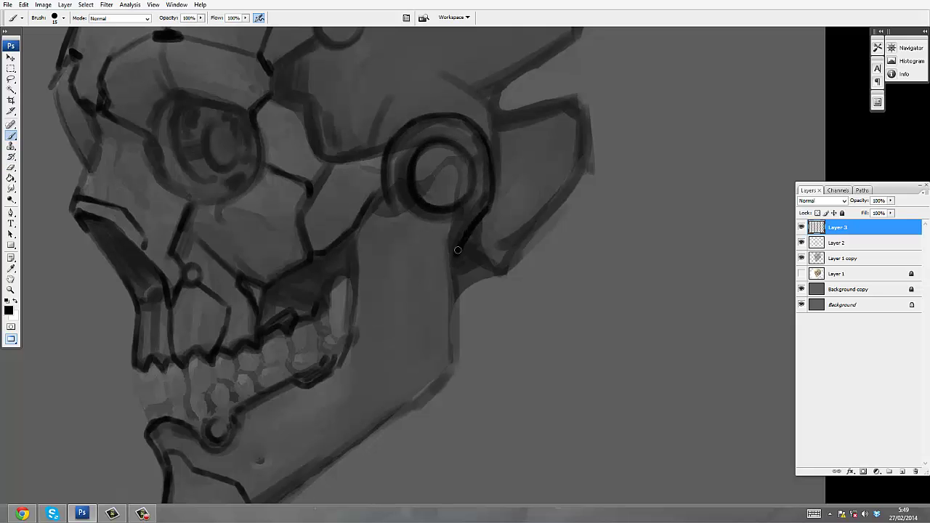
# - Flip the canvas horizontally and, on a new layer, draw a vertical temple seam and a long rear skull seam
pyautogui.hotkey('ctrl', 'shift', 'h')
pyautogui.moveTo(255, 103)
pyautogui.mouseDown()
pyautogui.moveTo(495, 257)
pyautogui.moveTo(494, 266)
pyautogui.mouseUp()
pyautogui.hotkey('ctrl', 'shift', 'alt', 'n')
pyautogui.moveTo(440, 133); pyautogui.dragTo(366, 144)
pyautogui.moveTo(154, 283)
pyautogui.mouseDown()
pyautogui.moveTo(202, 101)
pyautogui.moveTo(269, 67)
pyautogui.mouseUp()
pyautogui.moveTo(313, 218); pyautogui.dragTo(241, 155)
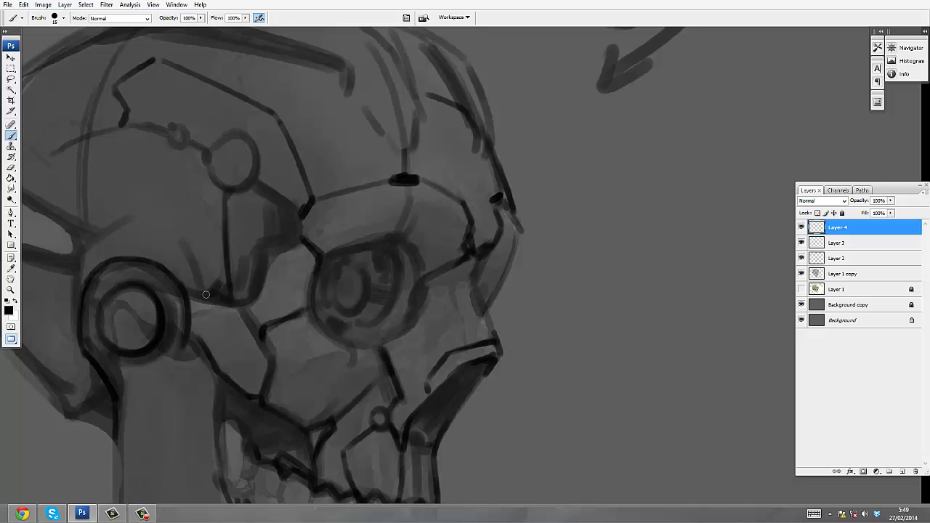
pyautogui.moveTo(279, 236); pyautogui.dragTo(322, 324)
pyautogui.rightClick(122, 229)
pyautogui.press('Escape')
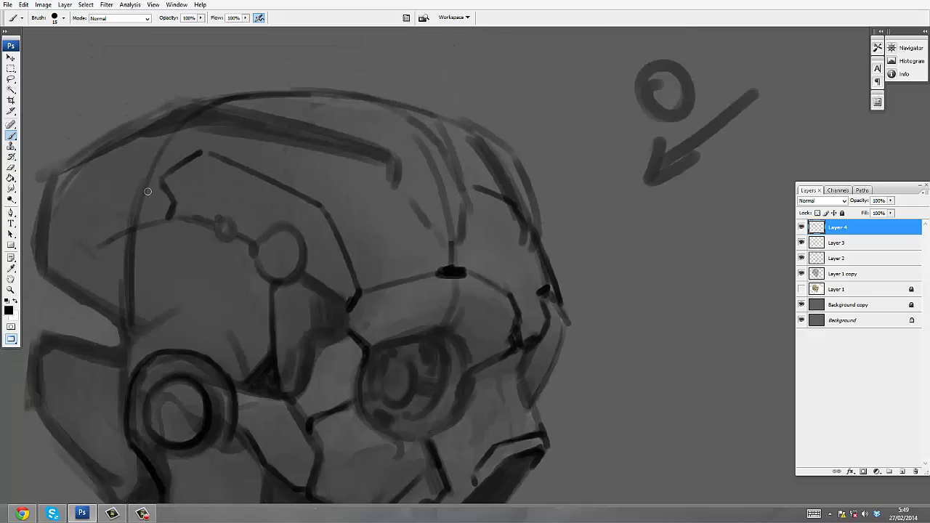
# - Erase the lower rear skull seam, redraw it angled inward and add an arched seam across the skull's side
pyautogui.press('e')
pyautogui.moveTo(129, 234); pyautogui.dragTo(122, 330)
pyautogui.press('b')
pyautogui.moveTo(135, 218); pyautogui.dragTo(154, 280)
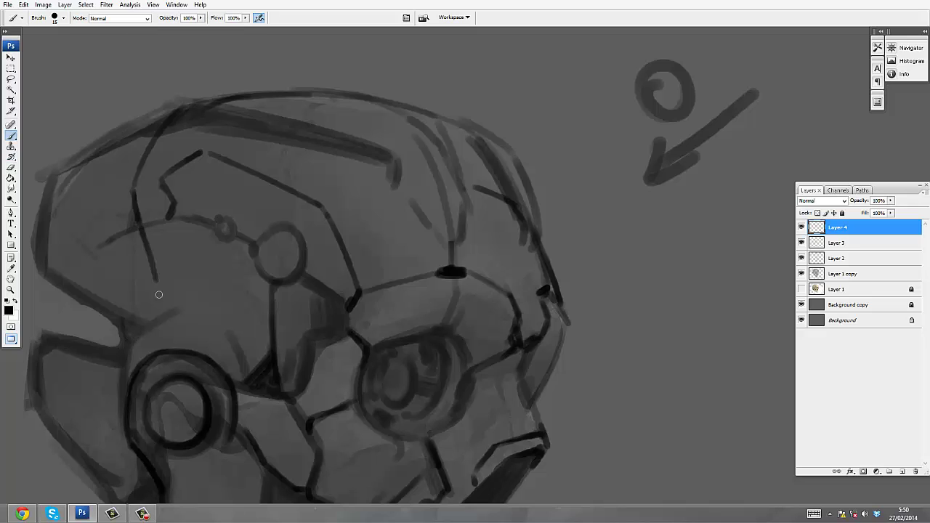
pyautogui.moveTo(54, 279); pyautogui.dragTo(128, 194)
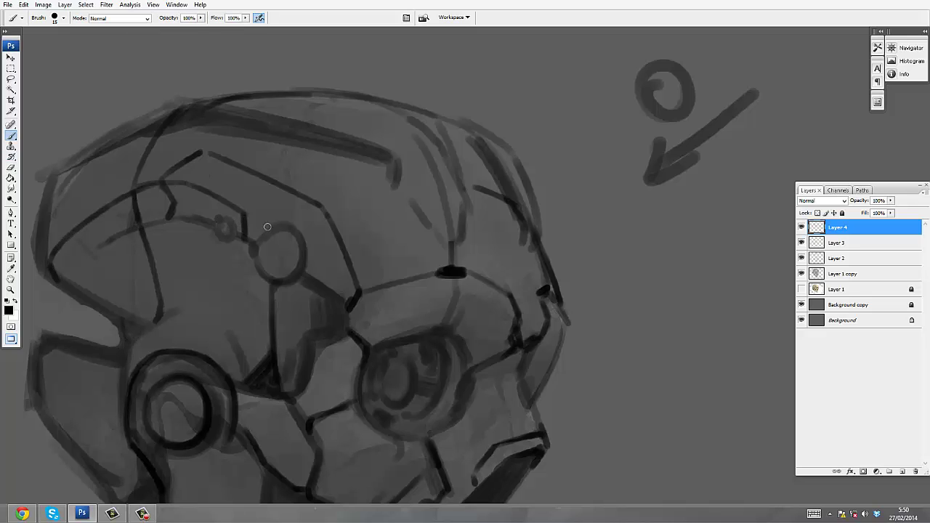
# - Draw a wedge-shaped plate behind the ear joint and add a small inner ring at the joint's centre
pyautogui.moveTo(108, 237)
pyautogui.mouseDown()
pyautogui.moveTo(144, 150)
pyautogui.moveTo(195, 107)
pyautogui.mouseUp()
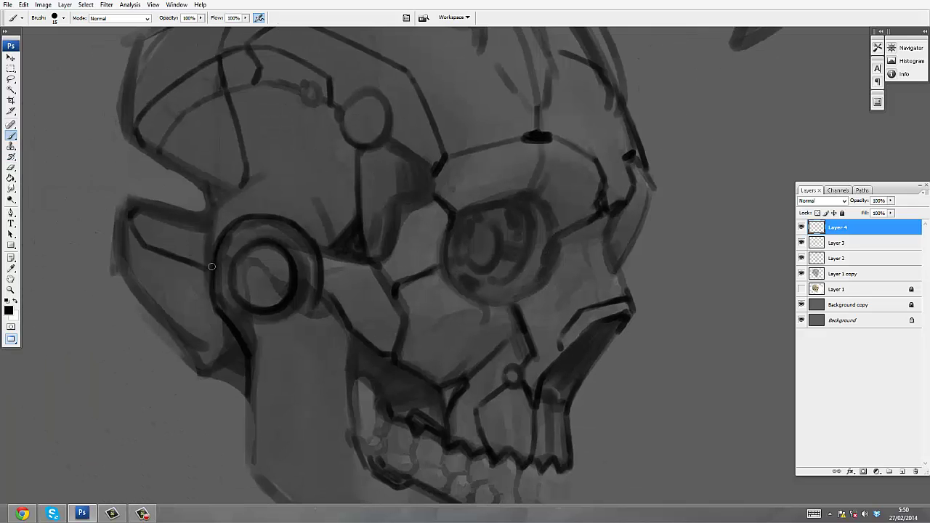
pyautogui.moveTo(254, 184); pyautogui.dragTo(216, 174)
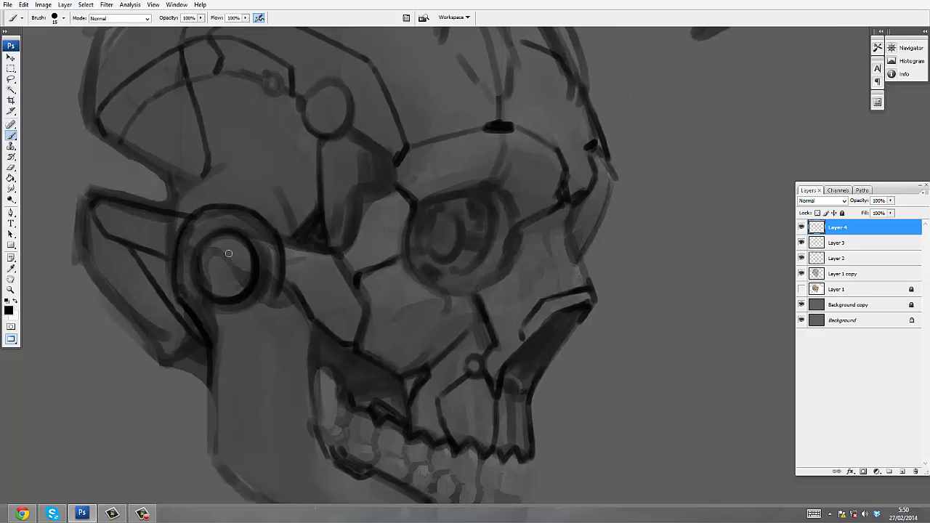
pyautogui.hotkey('ctrl', 'z')
pyautogui.moveTo(226, 272); pyautogui.dragTo(229, 213)
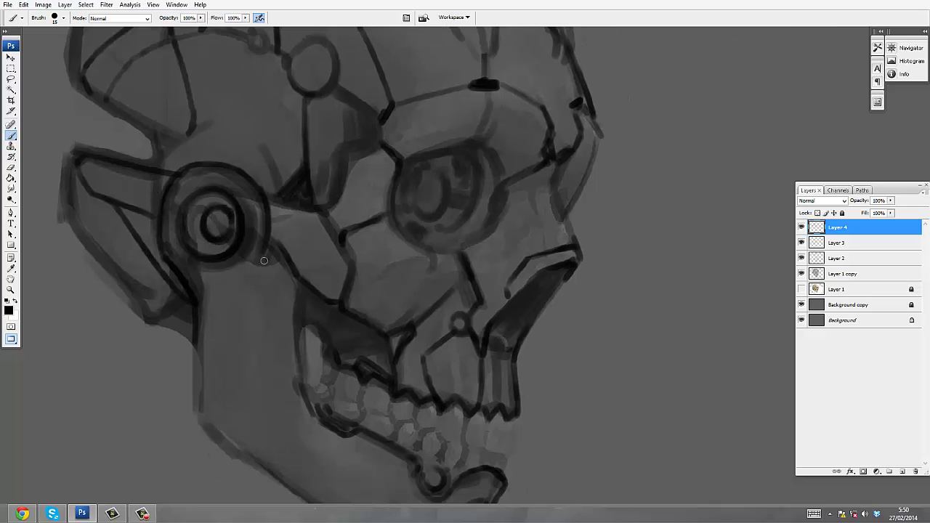
# - Draw the front edge of the jaw strut from the ear joint down to the chin plate
pyautogui.moveTo(263, 256)
pyautogui.mouseDown()
pyautogui.moveTo(245, 221)
pyautogui.moveTo(251, 346)
pyautogui.mouseUp()
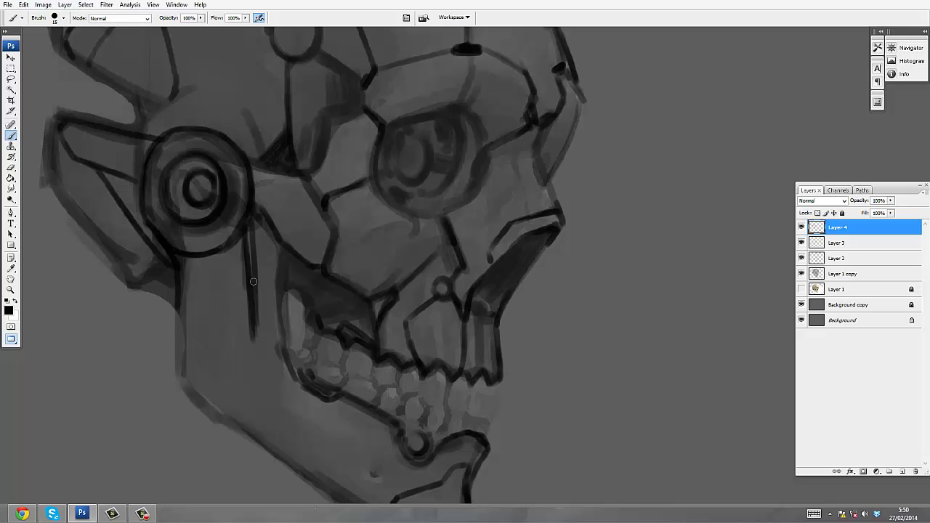
pyautogui.moveTo(254, 305); pyautogui.dragTo(213, 258)
pyautogui.hotkey('ctrl', 'z')
pyautogui.moveTo(218, 172)
pyautogui.mouseDown()
pyautogui.moveTo(212, 310)
pyautogui.moveTo(201, 287)
pyautogui.mouseUp()
pyautogui.moveTo(207, 285); pyautogui.dragTo(314, 412)
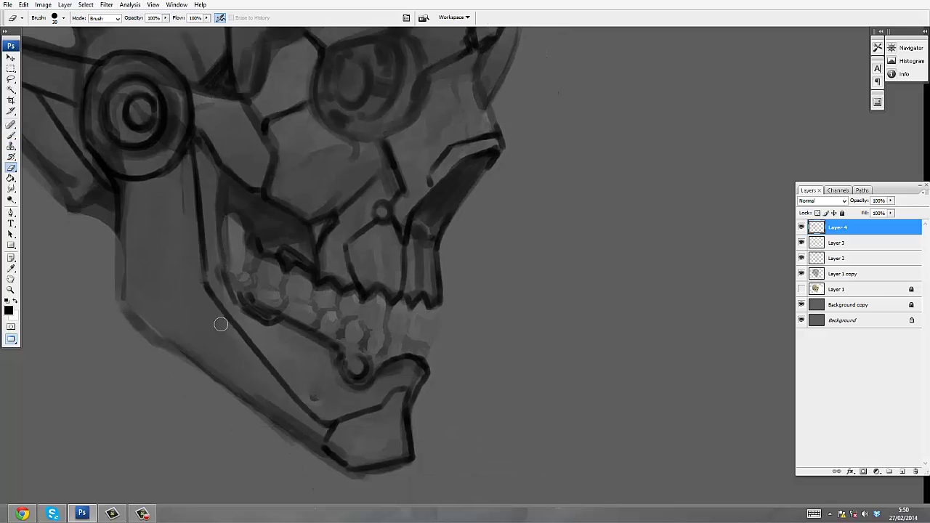
pyautogui.hotkey('ctrl', 'z')
# - Draw short parallel ribs between the lower gum line and the jaw strut
pyautogui.moveTo(236, 327); pyautogui.dragTo(316, 408)
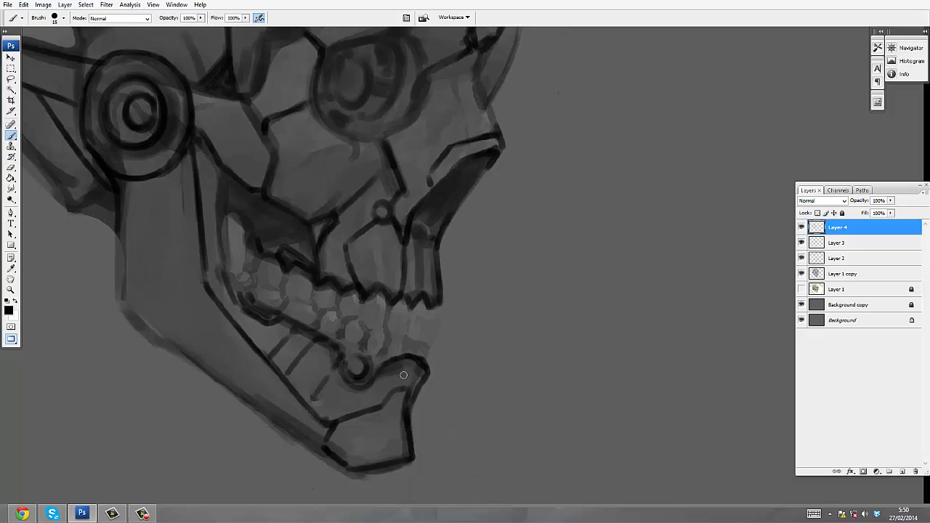
pyautogui.keyDown('alt'); pyautogui.click(473, 191); pyautogui.keyUp('alt')
pyautogui.keyDown('ctrl'); pyautogui.click(446, 315); pyautogui.keyUp('ctrl')
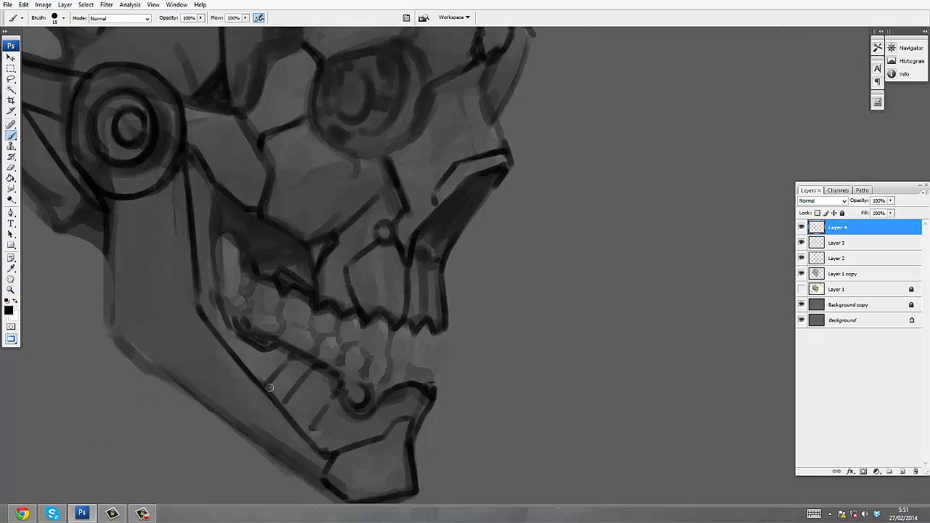
# - Draw an inner seam on the rear jaw plate and stepped panel lines across the nose bridge
pyautogui.moveTo(184, 387); pyautogui.dragTo(260, 365)
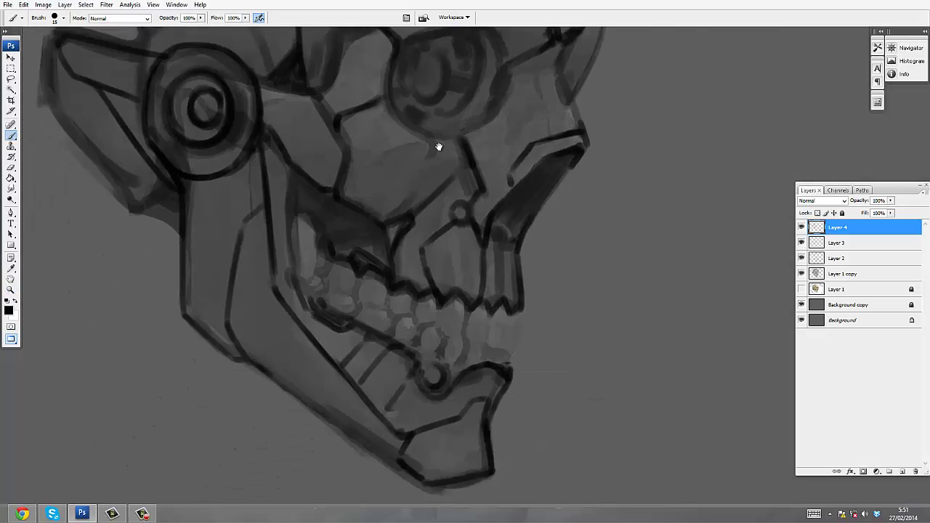
pyautogui.moveTo(438, 147); pyautogui.dragTo(295, 340)
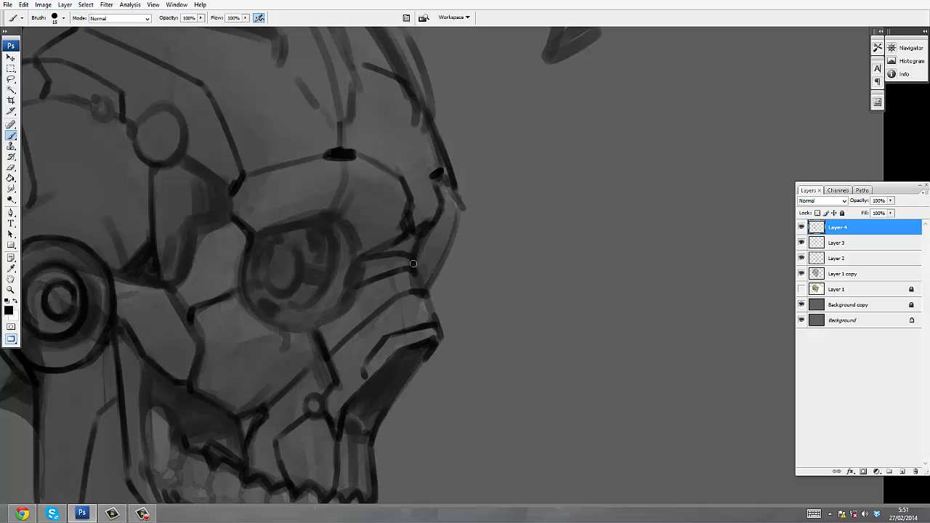
# - On a new layer, darken the forehead's front edge and draw a circular joint above the central brow mark
pyautogui.keyDown('alt'); pyautogui.click(523, 193); pyautogui.keyUp('alt')
pyautogui.hotkey('ctrl', 'shift', 'alt', 'n')
pyautogui.keyDown('ctrl'); pyautogui.click(521, 138); pyautogui.keyUp('ctrl')
pyautogui.moveTo(458, 315); pyautogui.dragTo(488, 333)
pyautogui.moveTo(448, 198); pyautogui.dragTo(499, 340)
pyautogui.hotkey('ctrl', 'z')
pyautogui.moveTo(342, 248)
pyautogui.mouseDown()
pyautogui.moveTo(340, 303)
pyautogui.moveTo(352, 302)
pyautogui.mouseUp()
pyautogui.click(354, 254)
pyautogui.moveTo(462, 282); pyautogui.dragTo(485, 327)
pyautogui.moveTo(441, 206); pyautogui.dragTo(486, 354)
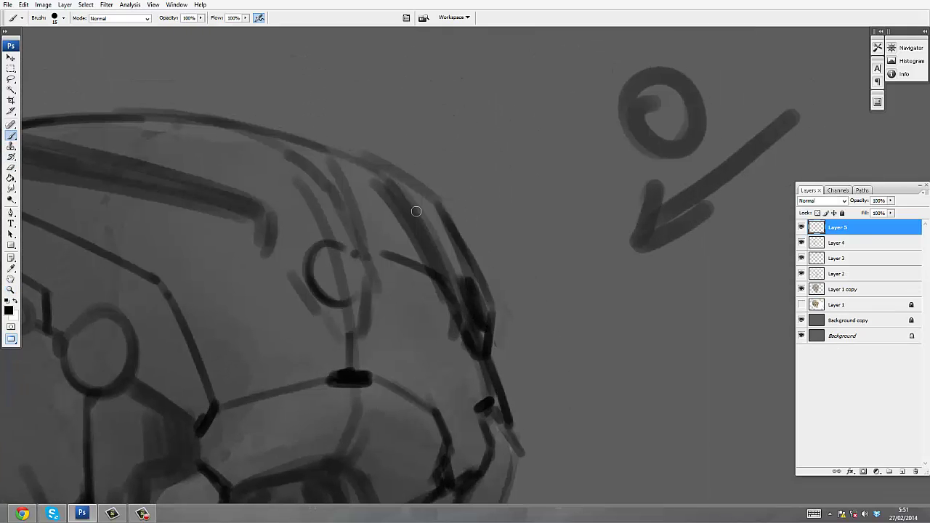
# - Outline an elongated fin around the forehead circle and darken the ridge along the front of the forehead
pyautogui.moveTo(400, 192); pyautogui.dragTo(466, 320)
pyautogui.moveTo(337, 170)
pyautogui.mouseDown()
pyautogui.moveTo(376, 286)
pyautogui.moveTo(363, 336)
pyautogui.mouseUp()
pyautogui.moveTo(285, 279); pyautogui.dragTo(367, 334)
pyautogui.moveTo(315, 268); pyautogui.dragTo(320, 256)
pyautogui.moveTo(285, 223)
pyautogui.mouseDown()
pyautogui.moveTo(303, 274)
pyautogui.moveTo(355, 278)
pyautogui.mouseUp()
pyautogui.moveTo(335, 231); pyautogui.dragTo(362, 298)
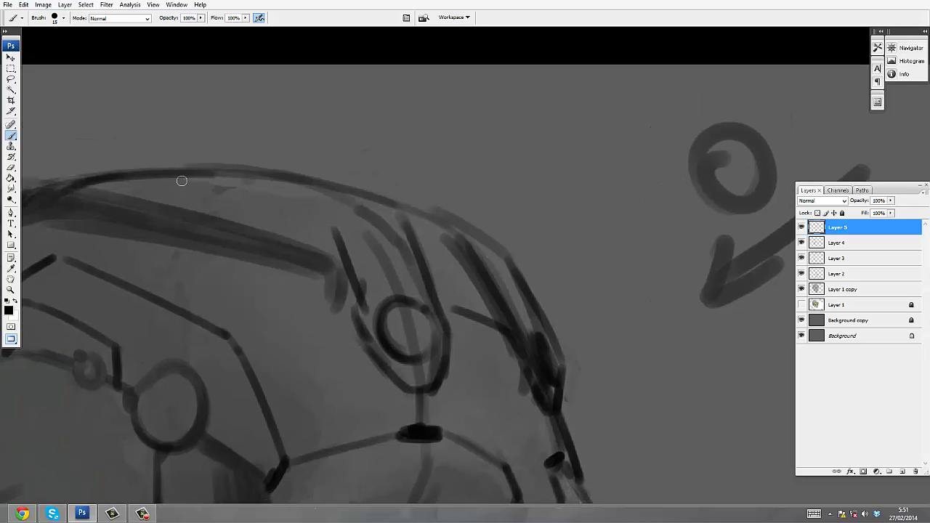
# - Draw a raised angular crown outline above the skull top and extend the front forehead ridge
pyautogui.moveTo(182, 180)
pyautogui.mouseDown()
pyautogui.moveTo(326, 187)
pyautogui.moveTo(392, 218)
pyautogui.mouseUp()
pyautogui.moveTo(313, 187)
pyautogui.mouseDown()
pyautogui.moveTo(375, 194)
pyautogui.moveTo(251, 155)
pyautogui.mouseUp()
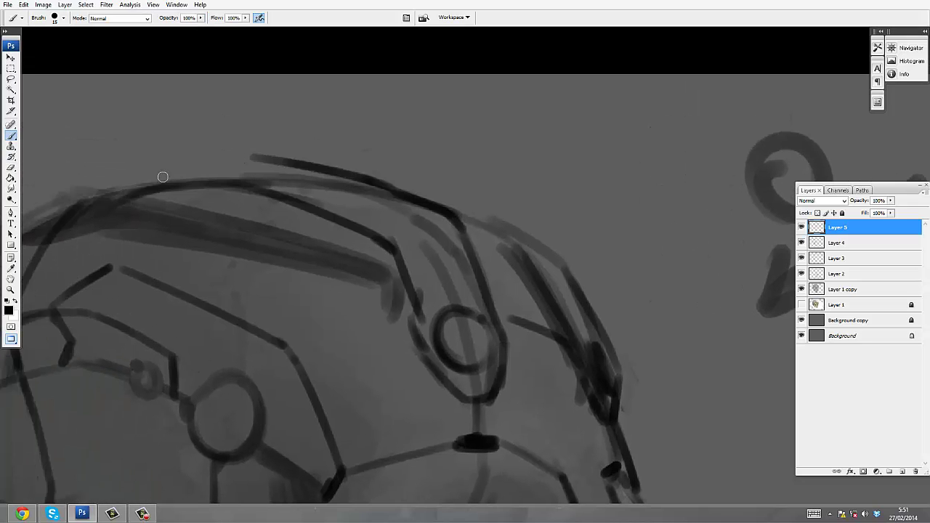
pyautogui.moveTo(163, 177); pyautogui.dragTo(251, 154)
pyautogui.moveTo(465, 218)
pyautogui.mouseDown()
pyautogui.moveTo(284, 210)
pyautogui.moveTo(347, 225)
pyautogui.moveTo(385, 269)
pyautogui.mouseUp()
pyautogui.moveTo(331, 234); pyautogui.dragTo(305, 209)
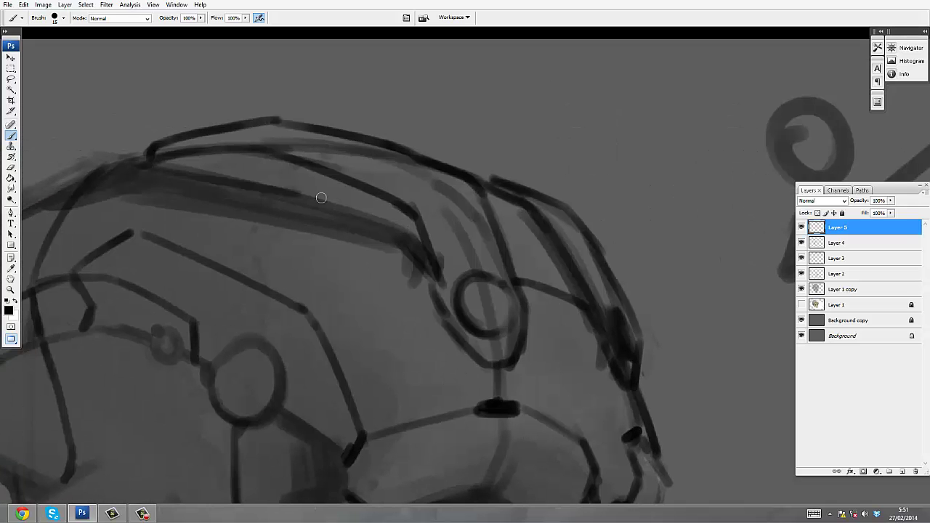
# - Sharpen the upper and lower edges of the dark band along the skull's upper side
pyautogui.moveTo(181, 178); pyautogui.dragTo(414, 234)
pyautogui.moveTo(73, 205)
pyautogui.mouseDown()
pyautogui.moveTo(298, 214)
pyautogui.moveTo(411, 238)
pyautogui.mouseUp()
pyautogui.moveTo(147, 198); pyautogui.dragTo(414, 252)
pyautogui.moveTo(409, 245)
pyautogui.mouseDown()
pyautogui.moveTo(367, 233)
pyautogui.moveTo(400, 274)
pyautogui.mouseUp()
pyautogui.moveTo(82, 189)
pyautogui.mouseDown()
pyautogui.moveTo(225, 183)
pyautogui.moveTo(339, 197)
pyautogui.moveTo(158, 261)
pyautogui.moveTo(132, 285)
pyautogui.mouseUp()
pyautogui.moveTo(154, 253)
pyautogui.mouseDown()
pyautogui.moveTo(315, 162)
pyautogui.moveTo(389, 164)
pyautogui.mouseUp()
# - Erase stray strokes near the crown and merge the upper line layers into Layer 2
pyautogui.press('e')
pyautogui.moveTo(385, 161); pyautogui.dragTo(335, 163)
pyautogui.hotkey('ctrl', 'e')
pyautogui.hotkey('ctrl', 'e')
pyautogui.hotkey('ctrl', 'e')
# - Erase the inner crown line and close the top of the forehead fin with a rounded edge
pyautogui.moveTo(385, 139)
pyautogui.mouseDown()
pyautogui.moveTo(333, 132)
pyautogui.moveTo(441, 145)
pyautogui.mouseUp()
pyautogui.moveTo(285, 155)
pyautogui.mouseDown()
pyautogui.moveTo(262, 155)
pyautogui.moveTo(459, 116)
pyautogui.moveTo(397, 130)
pyautogui.mouseUp()
pyautogui.press('b')
pyautogui.press('e')
pyautogui.moveTo(362, 149); pyautogui.dragTo(480, 194)
pyautogui.moveTo(505, 144); pyautogui.dragTo(403, 121)
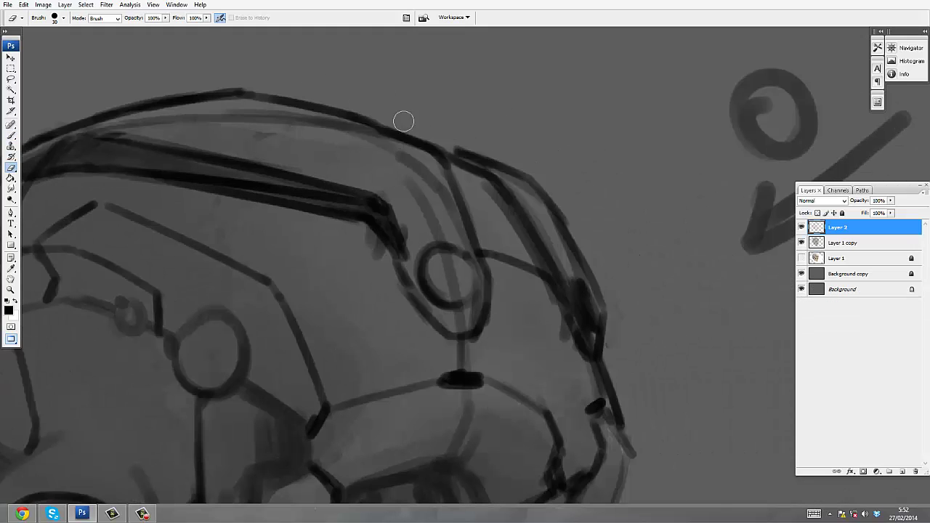
pyautogui.press('b')
pyautogui.moveTo(389, 212); pyautogui.dragTo(443, 159)
pyautogui.moveTo(567, 218)
pyautogui.mouseDown()
pyautogui.moveTo(548, 114)
pyautogui.moveTo(502, 134)
pyautogui.mouseUp()
# - Redraw the profile edge between the brow and the nose bridge as an angular outline
pyautogui.press('z')
pyautogui.keyDown('alt'); pyautogui.click(546, 127); pyautogui.keyUp('alt')
pyautogui.click(502, 160)
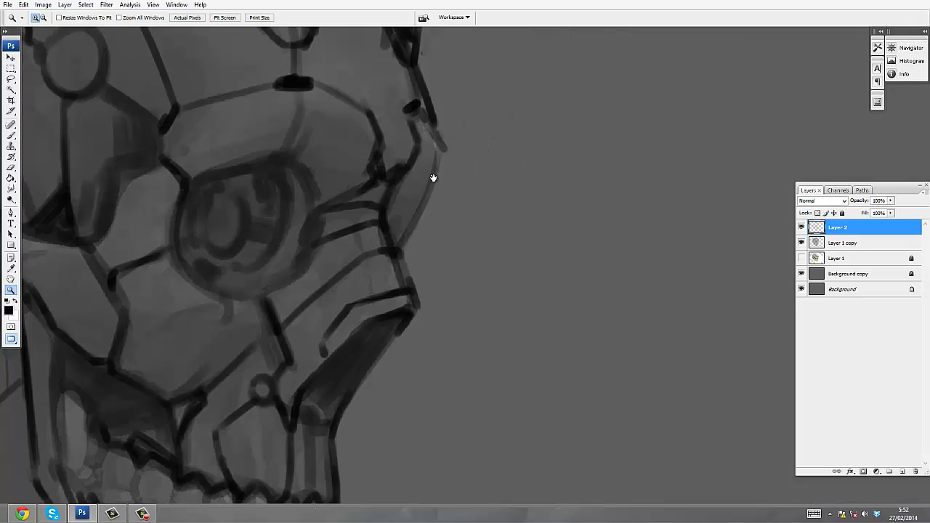
pyautogui.press('b')
pyautogui.moveTo(416, 197); pyautogui.dragTo(399, 246)
# - Add a new empty layer above Layer 2
pyautogui.press('z')
pyautogui.keyDown('alt'); pyautogui.click(499, 199); pyautogui.keyUp('alt')
pyautogui.hotkey('ctrl', 'shift', 'alt', 'n')
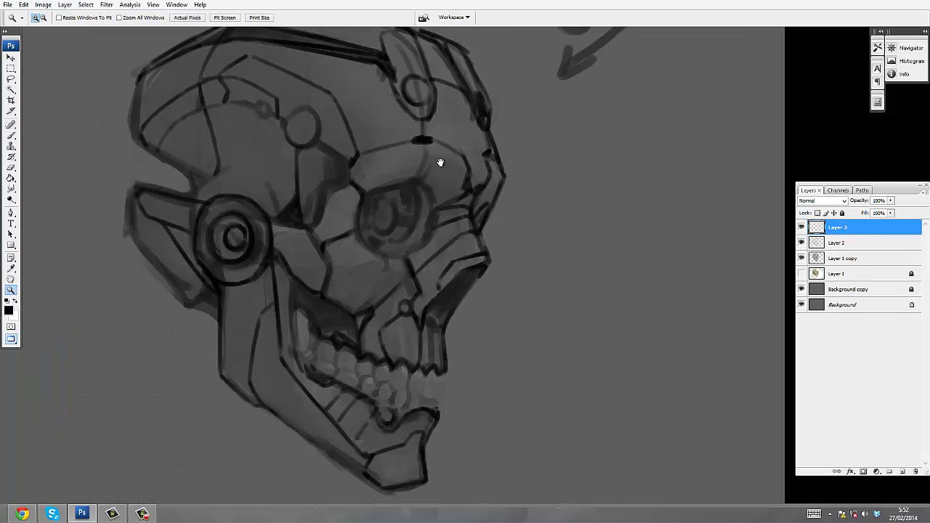
pyautogui.moveTo(440, 157)
pyautogui.mouseDown()
pyautogui.moveTo(432, 189)
pyautogui.moveTo(386, 147)
pyautogui.moveTo(386, 125)
pyautogui.mouseUp()
pyautogui.click(348, 237)
pyautogui.click(349, 237)
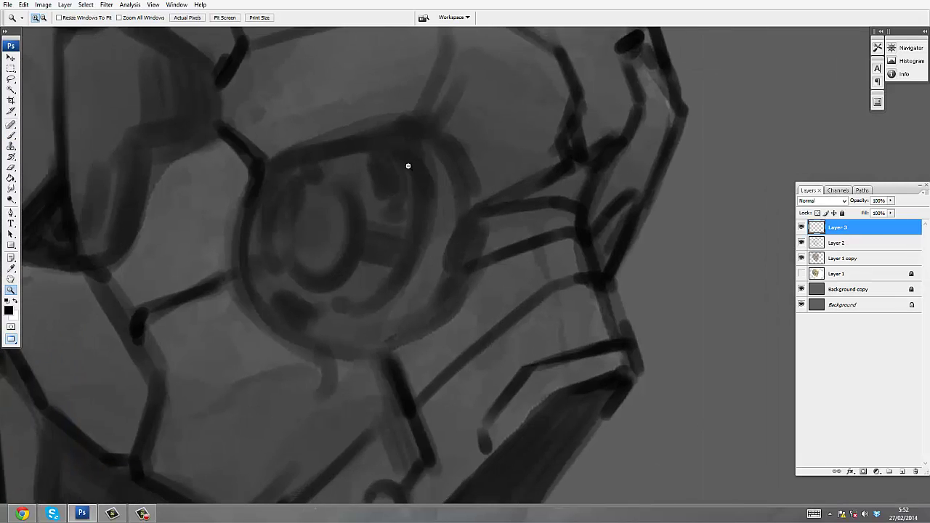
pyautogui.keyDown('alt'); pyautogui.click(407, 167); pyautogui.keyUp('alt')
pyautogui.keyDown('alt'); pyautogui.click(407, 167); pyautogui.keyUp('alt')
pyautogui.press('b')
pyautogui.moveTo(299, 157); pyautogui.dragTo(274, 180)
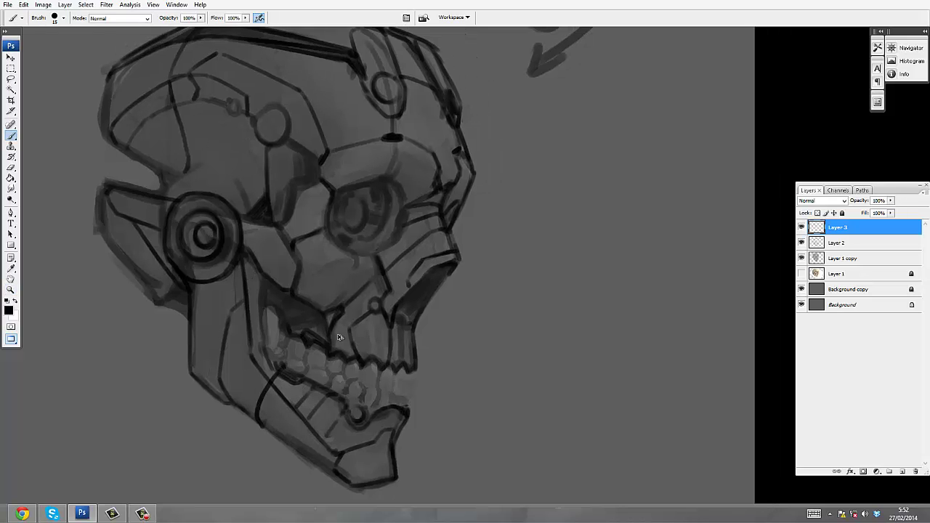
pyautogui.hotkey('ctrl', 'z')
# - Draw curved seams above the ear joint and vertical vent lines rising towards the temple circles
pyautogui.moveTo(350, 192)
pyautogui.mouseDown()
pyautogui.moveTo(347, 261)
pyautogui.moveTo(355, 266)
pyautogui.mouseUp()
pyautogui.moveTo(208, 264); pyautogui.dragTo(227, 238)
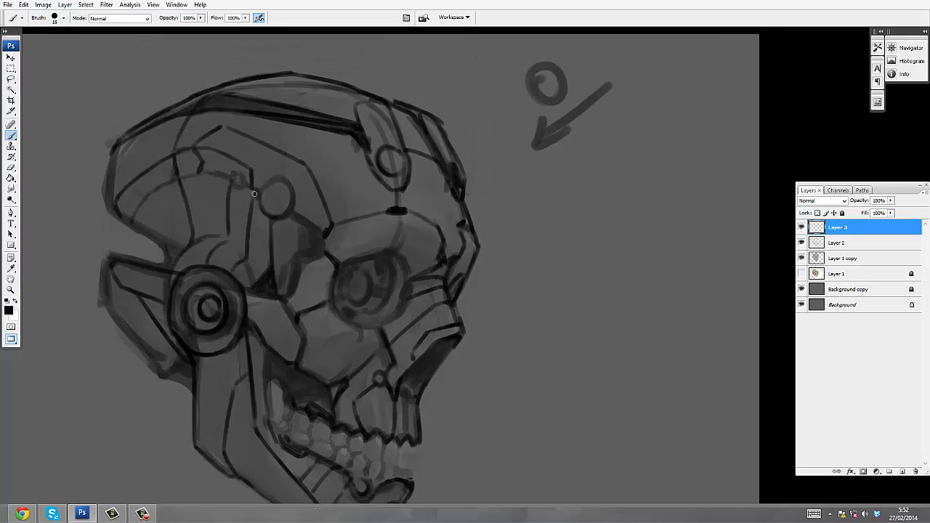
pyautogui.moveTo(254, 193); pyautogui.dragTo(231, 131)
pyautogui.moveTo(202, 219)
pyautogui.mouseDown()
pyautogui.moveTo(205, 154)
pyautogui.moveTo(204, 162)
pyautogui.mouseUp()
pyautogui.moveTo(488, 30); pyautogui.dragTo(480, 70)
# - Merge the line layers down into Layer 1 copy and erase stray marks around the skull
pyautogui.hotkey('ctrl', 'e')
pyautogui.hotkey('ctrl', 'e')
pyautogui.press('e')
pyautogui.moveTo(494, 154)
pyautogui.mouseDown()
pyautogui.moveTo(518, 143)
pyautogui.moveTo(469, 101)
pyautogui.mouseUp()
# - Flip the canvas horizontally and darken the merged skull with a Hue/Saturation adjustment
pyautogui.hotkey('ctrl', 'shift', 'h')
pyautogui.click(42, 4)
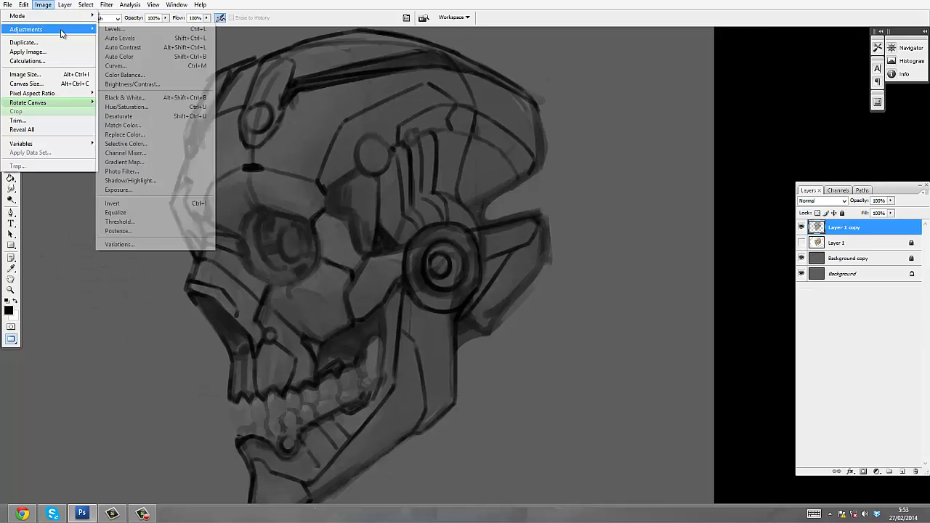
pyautogui.click(145, 108)
pyautogui.moveTo(744, 179); pyautogui.dragTo(703, 183)
pyautogui.press('Return')
# - Paint flat dark grey over the teeth and rear jaw, then erase the spill outside the jaw and neck edge
pyautogui.hotkey('ctrl', '+')
pyautogui.press('b')
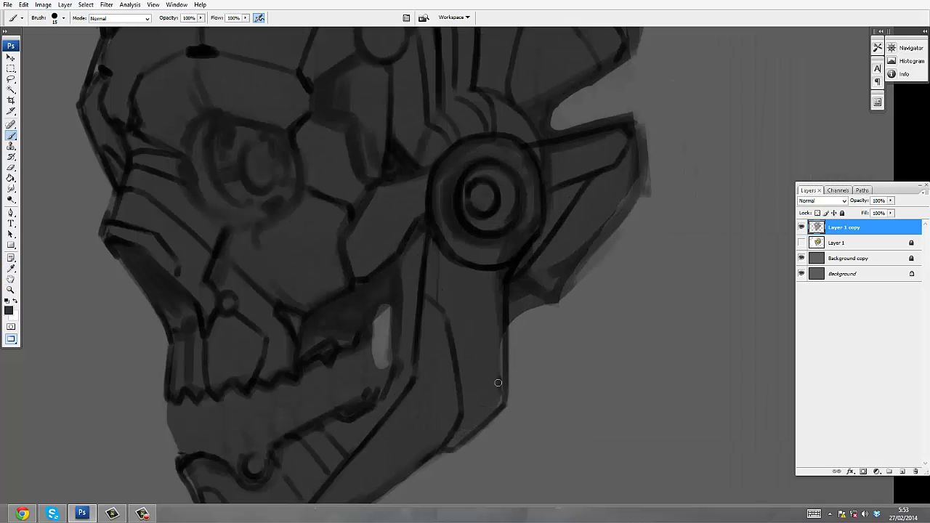
pyautogui.moveTo(500, 369); pyautogui.dragTo(500, 399)
pyautogui.moveTo(538, 273)
pyautogui.mouseDown()
pyautogui.moveTo(521, 342)
pyautogui.moveTo(525, 384)
pyautogui.moveTo(501, 364)
pyautogui.mouseUp()
pyautogui.press('e')
pyautogui.moveTo(602, 300); pyautogui.dragTo(564, 326)
pyautogui.moveTo(510, 387)
pyautogui.mouseDown()
pyautogui.moveTo(594, 263)
pyautogui.moveTo(576, 388)
pyautogui.mouseUp()
# - Fill the light gaps at the back of the skull with dark grey and erase outside its rear contour
pyautogui.press('b')
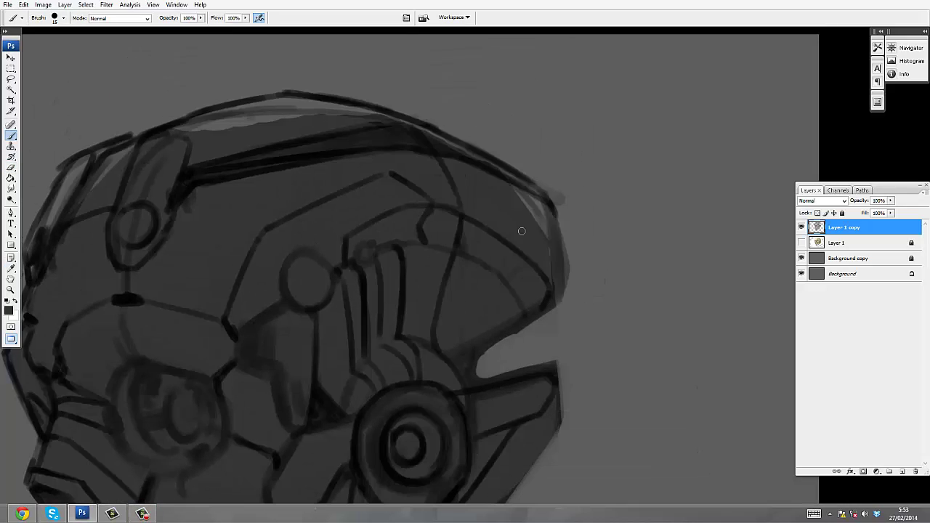
pyautogui.moveTo(518, 192); pyautogui.dragTo(542, 225)
pyautogui.moveTo(553, 293)
pyautogui.mouseDown()
pyautogui.moveTo(556, 201)
pyautogui.moveTo(554, 304)
pyautogui.mouseUp()
pyautogui.press('e')
pyautogui.moveTo(579, 291)
pyautogui.mouseDown()
pyautogui.moveTo(591, 233)
pyautogui.moveTo(518, 279)
pyautogui.mouseUp()
pyautogui.moveTo(571, 252)
pyautogui.mouseDown()
pyautogui.moveTo(480, 303)
pyautogui.moveTo(617, 393)
pyautogui.mouseUp()
# - Fill the gaps below the crown outline and forehead ridge with dark grey, clean the edges and add a new layer
pyautogui.press('b')
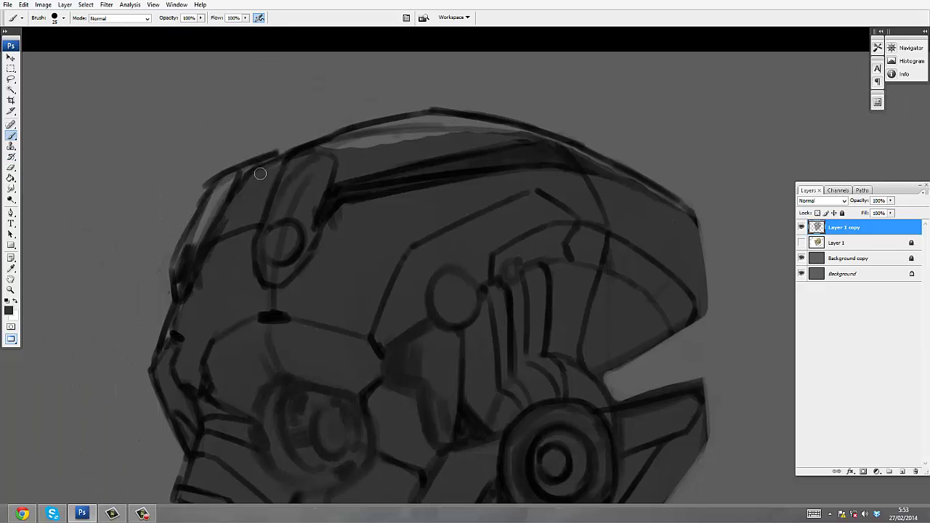
pyautogui.moveTo(295, 140)
pyautogui.mouseDown()
pyautogui.moveTo(444, 120)
pyautogui.moveTo(660, 179)
pyautogui.mouseUp()
pyautogui.press('e')
pyautogui.moveTo(593, 264); pyautogui.dragTo(643, 118)
pyautogui.hotkey('ctrl', 'shift', 'alt', 'n')
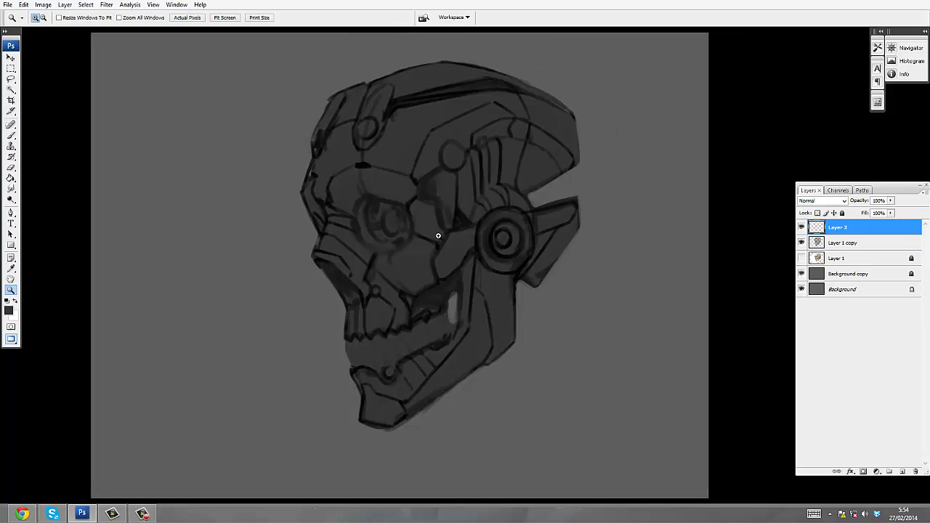
# - Paint black shading into the eye socket and the hollow above the back teeth, and set the layer's opacity to 60%
pyautogui.click(438, 235)
pyautogui.click(8, 310)
pyautogui.click(875, 138)
pyautogui.keyDown('alt'); pyautogui.click(604, 170); pyautogui.keyUp('alt')
pyautogui.moveTo(347, 233)
pyautogui.mouseDown()
pyautogui.moveTo(379, 231)
pyautogui.moveTo(271, 251)
pyautogui.moveTo(342, 276)
pyautogui.mouseUp()
pyautogui.press('h')
pyautogui.press('6')
pyautogui.moveTo(412, 223); pyautogui.dragTo(412, 212)
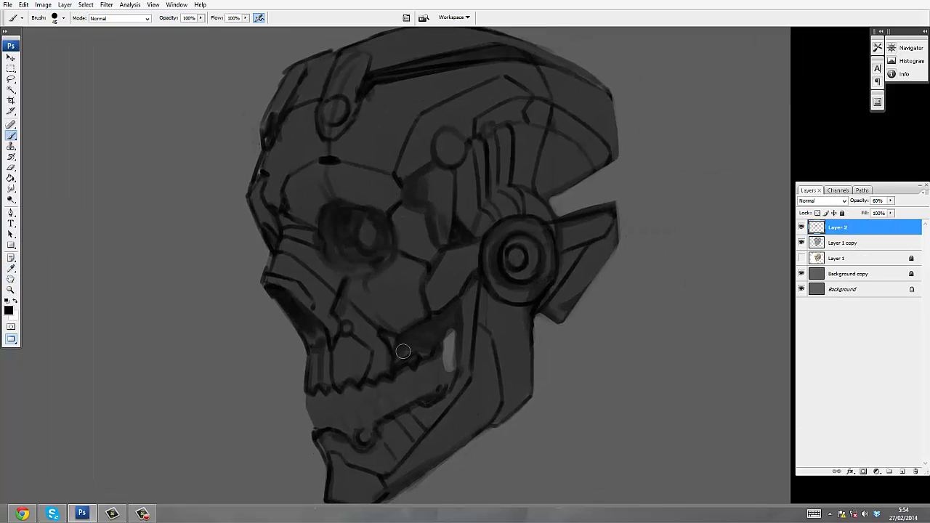
pyautogui.click(433, 282)
# - On a new layer, draw black outlines for the front edge of the mouth and the front upper teeth
pyautogui.hotkey('ctrl', 'shift', 'alt', 'n')
pyautogui.moveTo(405, 293)
pyautogui.mouseDown()
pyautogui.moveTo(411, 305)
pyautogui.moveTo(396, 233)
pyautogui.mouseUp()
pyautogui.click(394, 274)
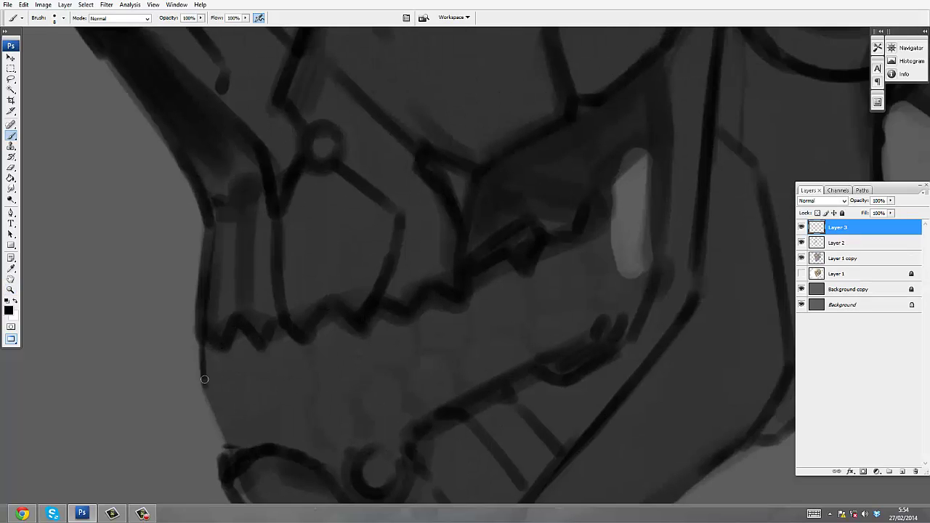
pyautogui.moveTo(204, 378); pyautogui.dragTo(216, 412)
pyautogui.moveTo(208, 343); pyautogui.dragTo(242, 417)
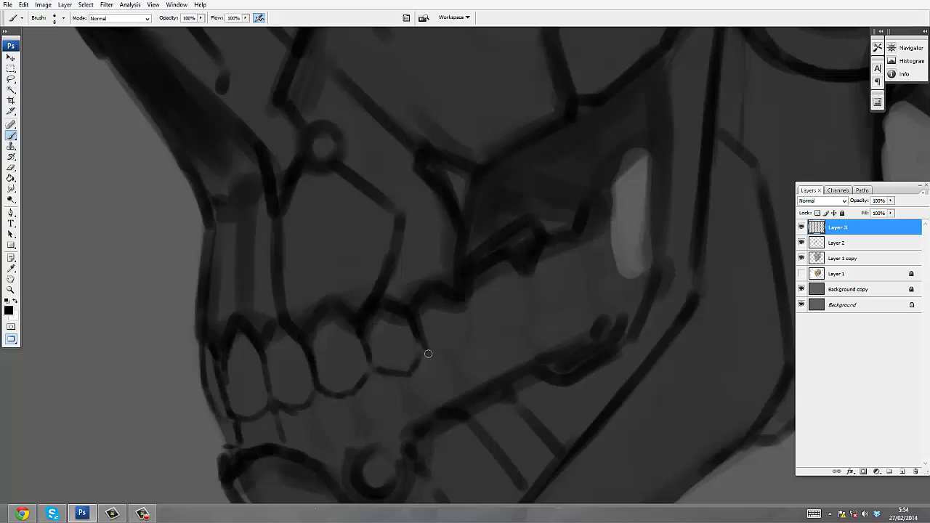
# - Outline the remaining upper teeth and the whole lower row of teeth in black
pyautogui.moveTo(428, 354); pyautogui.dragTo(470, 305)
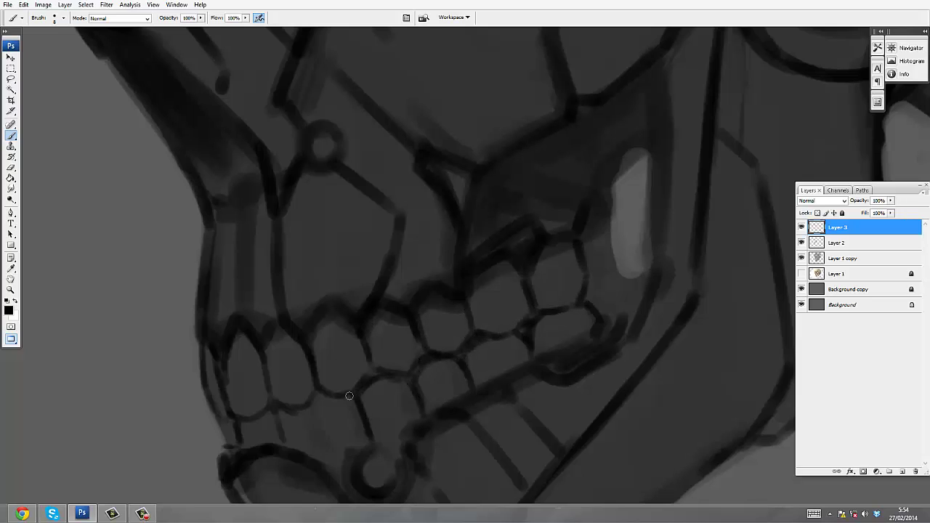
pyautogui.moveTo(383, 411); pyautogui.dragTo(375, 382)
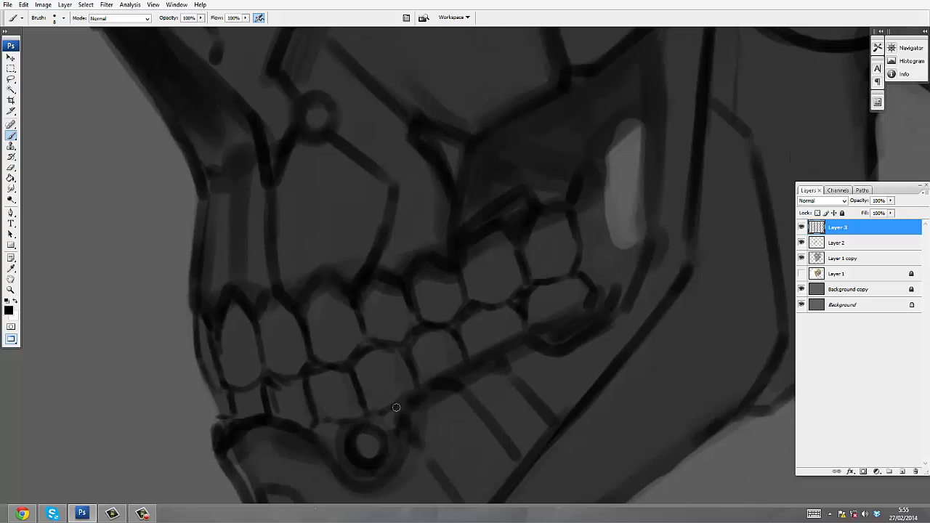
pyautogui.scroll(-1, 580, 256)
# - Darken the area around the light gap behind the back teeth with black strokes
pyautogui.moveTo(563, 203)
pyautogui.mouseDown()
pyautogui.moveTo(564, 284)
pyautogui.moveTo(582, 340)
pyautogui.moveTo(541, 225)
pyautogui.moveTo(554, 249)
pyautogui.mouseUp()
pyautogui.scroll(1, 553, 249)
pyautogui.moveTo(587, 124); pyautogui.dragTo(589, 265)
pyautogui.moveTo(584, 240); pyautogui.dragTo(578, 292)
pyautogui.keyDown('alt'); pyautogui.click(614, 239); pyautogui.keyUp('alt')
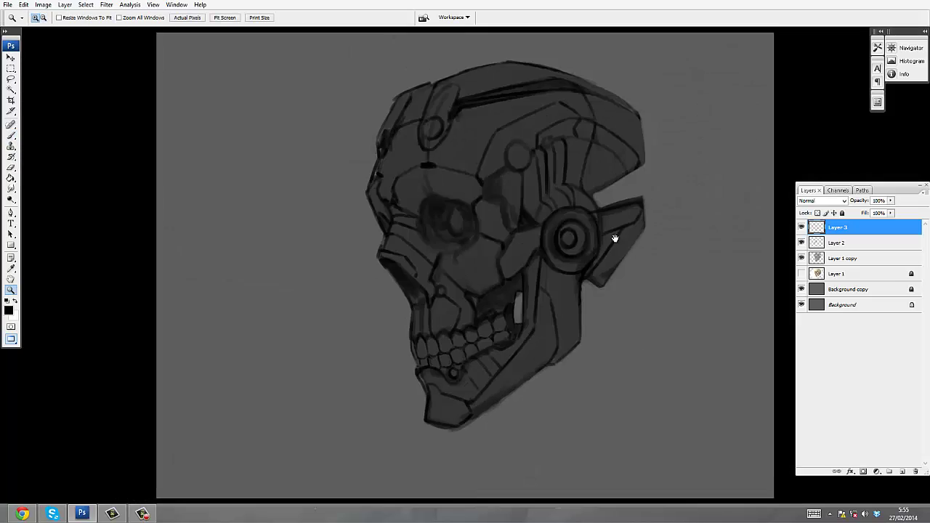
# - Merge the teeth and shading layers down into the skull layer and erase the gap behind the teeth into a clean vertical slot
pyautogui.keyDown('ctrl'); pyautogui.click(519, 308); pyautogui.keyUp('ctrl')
pyautogui.hotkey('ctrl', 'e')
pyautogui.moveTo(492, 313); pyautogui.dragTo(500, 336)
pyautogui.hotkey('ctrl', 'e')
pyautogui.press('e')
pyautogui.moveTo(449, 281); pyautogui.dragTo(451, 342)
pyautogui.press('b')
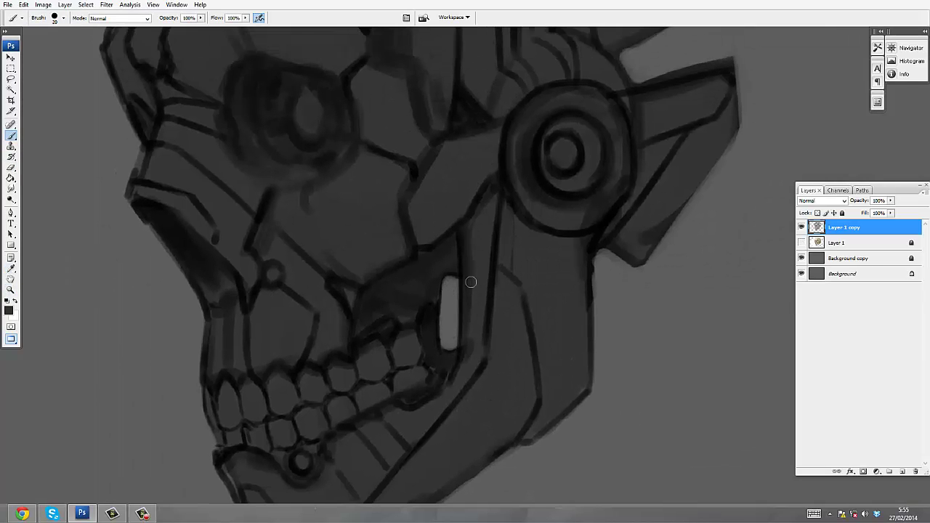
pyautogui.press('z')
pyautogui.scroll(-3, 441, 239)
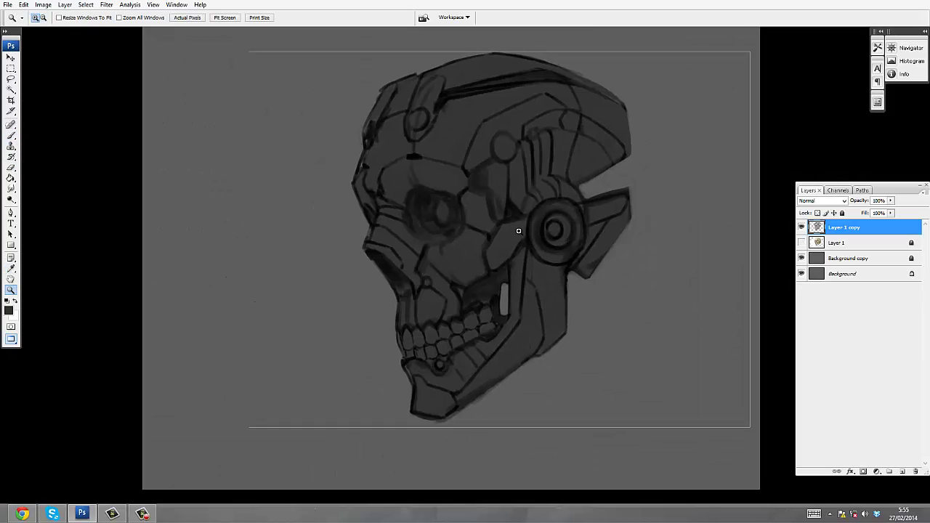
# - On a new layer, paint a pale blue-white dot beyond the upper front of the skull to mark the main light
pyautogui.scroll(1, 124, 53)
pyautogui.hotkey('ctrl', 'shift', 'n')
pyautogui.press('Return')
pyautogui.scroll(-2, 415, 141)
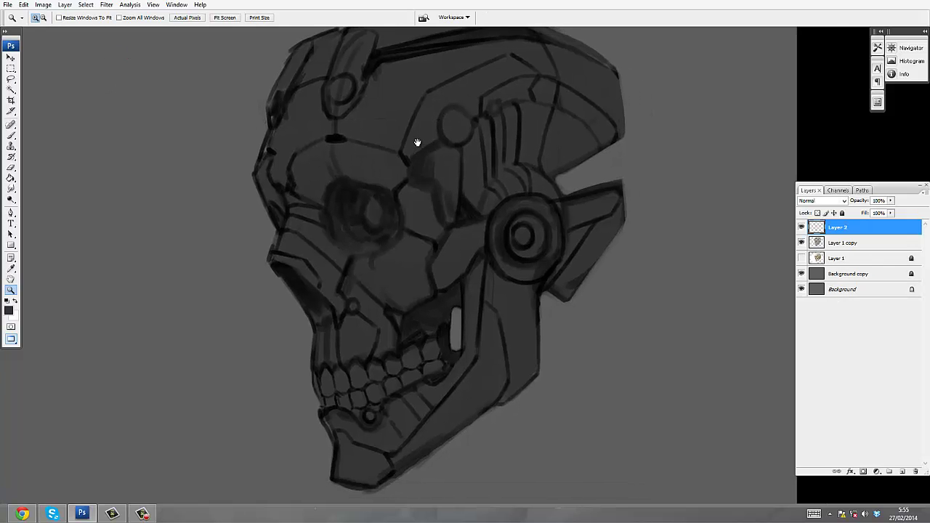
pyautogui.click(9, 310)
pyautogui.click(778, 204)
pyautogui.click(658, 157)
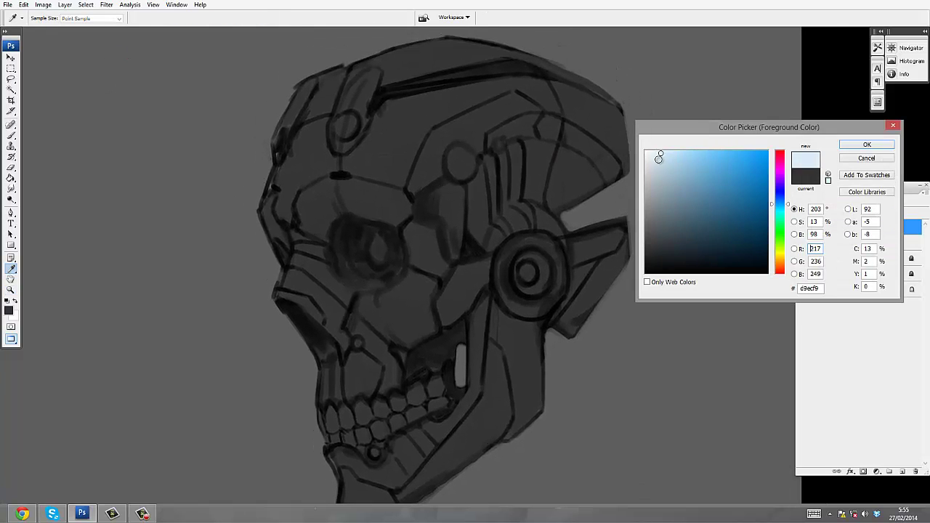
pyautogui.click(847, 146)
pyautogui.click(152, 117)
# - Choose a saturated light blue and paint a second light-marker dot behind the skull
pyautogui.click(9, 310)
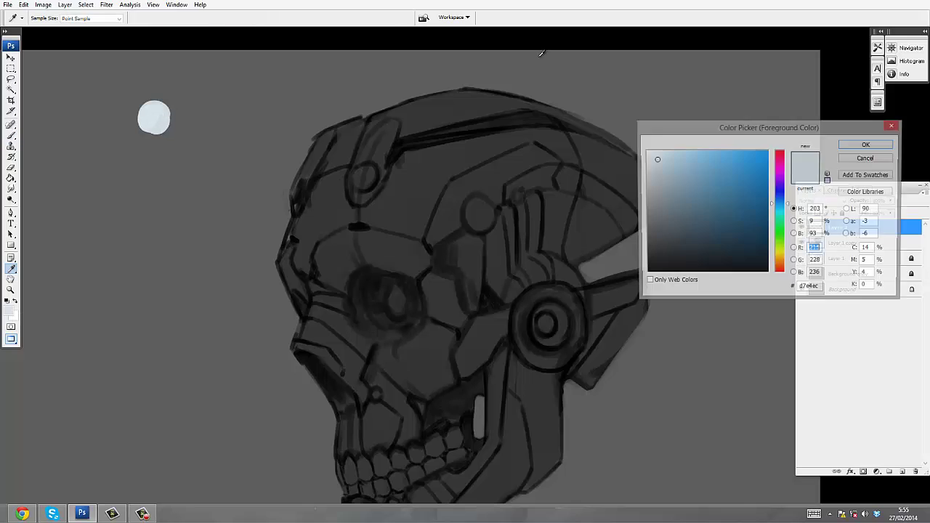
pyautogui.click(779, 198)
pyautogui.click(709, 151)
pyautogui.click(858, 145)
pyautogui.click(759, 205)
pyautogui.scroll(-2, 759, 175)
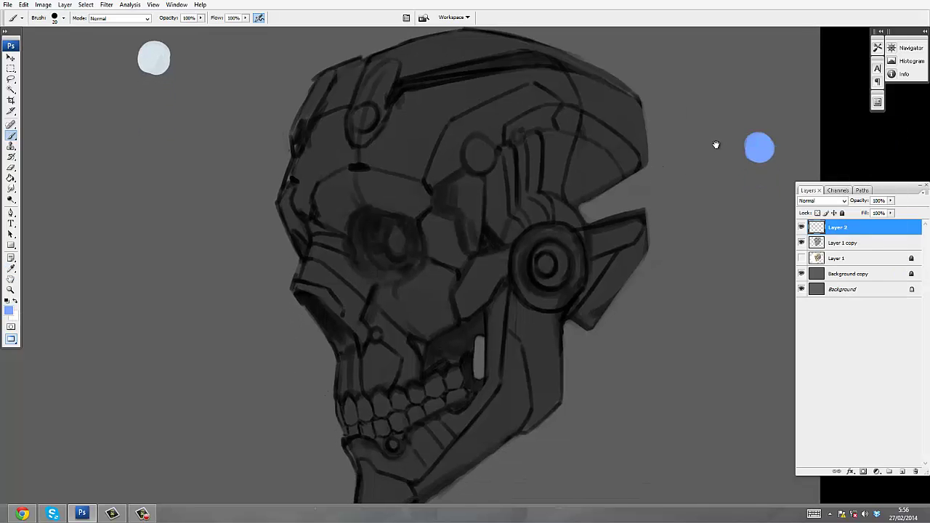
# - Sample the pale main-light colour, lock the merged skull layer (Layer 1 copy) and return to the light-marker layer
pyautogui.scroll(1, 759, 174)
pyautogui.press('i')
pyautogui.click(902, 471)
pyautogui.click(815, 258)
pyautogui.click(842, 213)
pyautogui.click(837, 227)
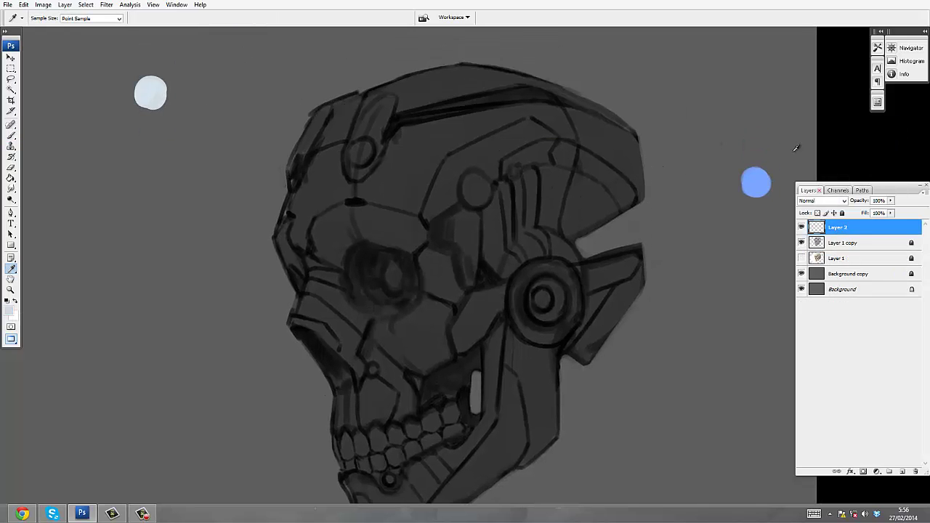
# - On a new layer, block in pale highlights down the forehead panels and the front edge of the brow
pyautogui.hscroll(-1, 509, 218)
pyautogui.press('b')
pyautogui.scroll(1, 367, 213)
pyautogui.moveTo(343, 149)
pyautogui.mouseDown()
pyautogui.moveTo(308, 234)
pyautogui.moveTo(301, 272)
pyautogui.mouseUp()
pyautogui.moveTo(322, 144); pyautogui.dragTo(305, 190)
pyautogui.moveTo(356, 120)
pyautogui.mouseDown()
pyautogui.moveTo(346, 149)
pyautogui.moveTo(359, 155)
pyautogui.mouseUp()
pyautogui.hscroll(-1, 363, 156)
pyautogui.scroll(1, 363, 156)
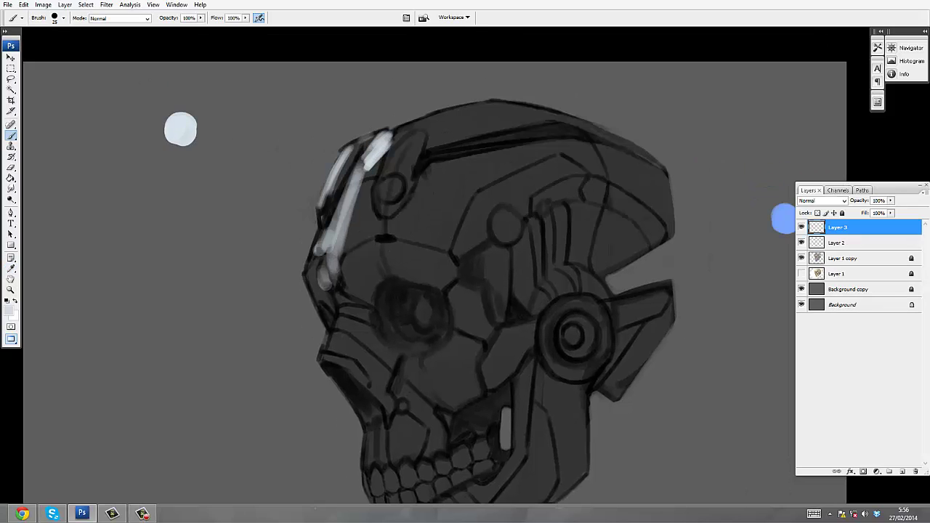
# - Draw a light-direction arrow towards the forehead and block in pale highlights on the nose bridge and upper jaw
pyautogui.moveTo(201, 88); pyautogui.dragTo(282, 156)
pyautogui.moveTo(277, 137); pyautogui.dragTo(256, 154)
pyautogui.scroll(-2, 335, 305)
pyautogui.moveTo(340, 270)
pyautogui.mouseDown()
pyautogui.moveTo(330, 323)
pyautogui.moveTo(358, 385)
pyautogui.mouseUp()
pyautogui.scroll(-2, 310, 246)
pyautogui.moveTo(367, 347)
pyautogui.mouseDown()
pyautogui.moveTo(368, 384)
pyautogui.moveTo(380, 381)
pyautogui.mouseUp()
pyautogui.moveTo(386, 349); pyautogui.dragTo(388, 366)
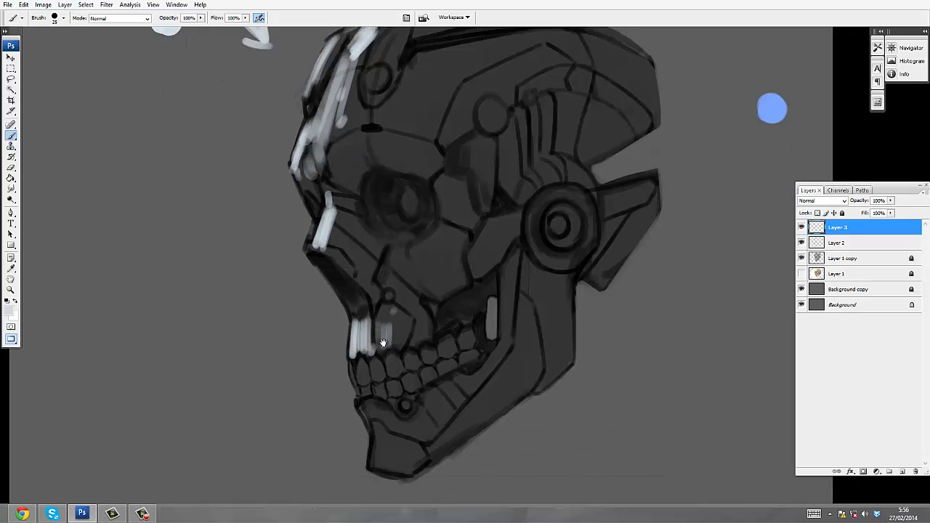
# - Paint pale highlights on the front of the lower jaw and around the lower rim of the eye socket
pyautogui.scroll(-1, 378, 364)
pyautogui.moveTo(377, 444); pyautogui.dragTo(373, 469)
pyautogui.moveTo(385, 441); pyautogui.dragTo(388, 441)
pyautogui.scroll(2, 418, 313)
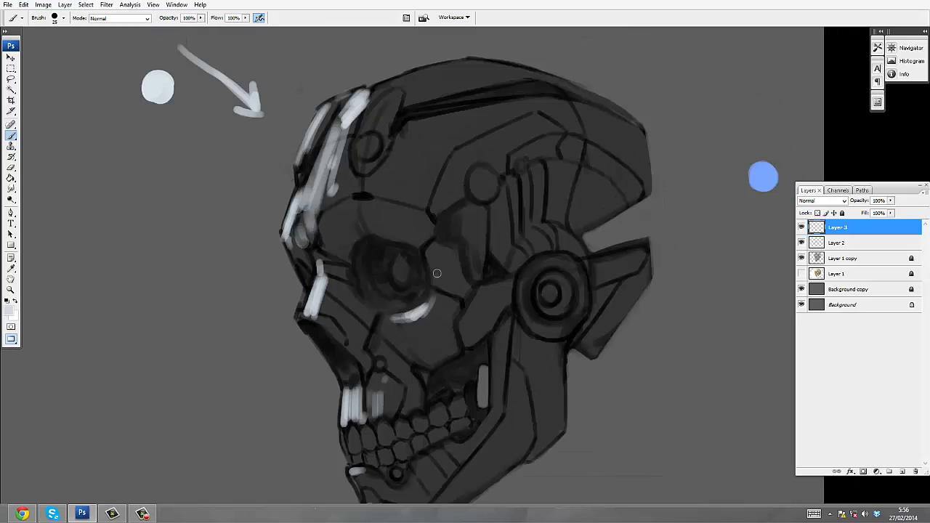
pyautogui.moveTo(370, 312)
pyautogui.mouseDown()
pyautogui.moveTo(435, 304)
pyautogui.moveTo(433, 256)
pyautogui.mouseUp()
# - Extend the pale highlights across the centre of the forehead, the raised forehead strip and the front of the crown
pyautogui.scroll(1, 433, 256)
pyautogui.moveTo(342, 119); pyautogui.dragTo(318, 218)
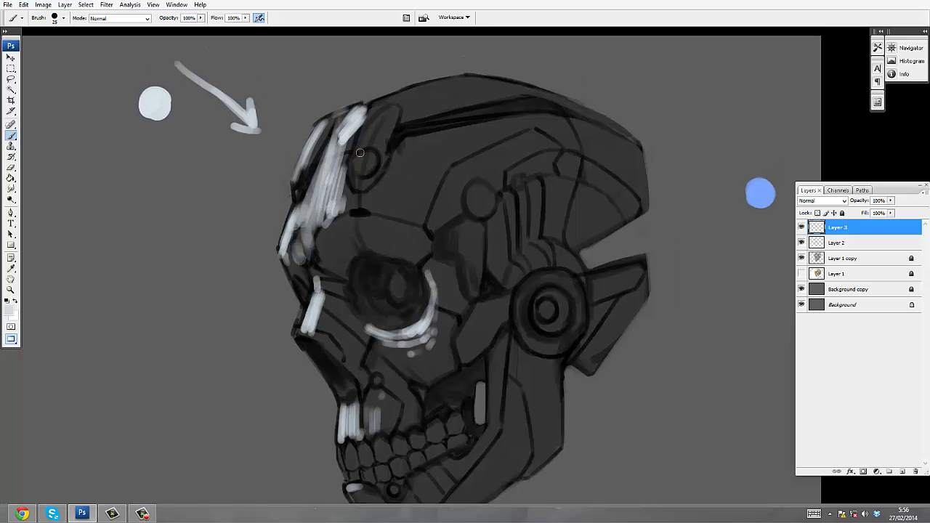
pyautogui.moveTo(385, 109); pyautogui.dragTo(348, 178)
pyautogui.moveTo(392, 100)
pyautogui.mouseDown()
pyautogui.moveTo(367, 129)
pyautogui.moveTo(353, 186)
pyautogui.mouseUp()
pyautogui.moveTo(391, 110); pyautogui.dragTo(364, 143)
pyautogui.moveTo(344, 116); pyautogui.dragTo(494, 82)
# - Reduce the highlight layer's opacity to about 45%
pyautogui.press('h')
pyautogui.press('2')
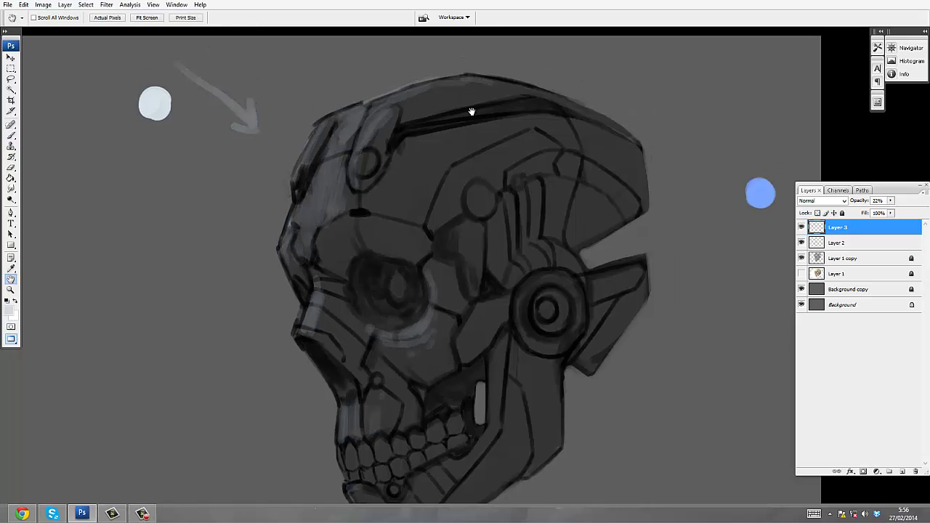
pyautogui.press('4')
pyautogui.press('5')
pyautogui.moveTo(462, 179); pyautogui.dragTo(452, 139)
# - On a new layer, paint soft mid-grey shading over the chin and upper jaw, lowering the brush opacity to 40%
pyautogui.hotkey('ctrl', 'shift', 'alt', 'n')
pyautogui.press('b')
pyautogui.scroll(-2, 376, 429)
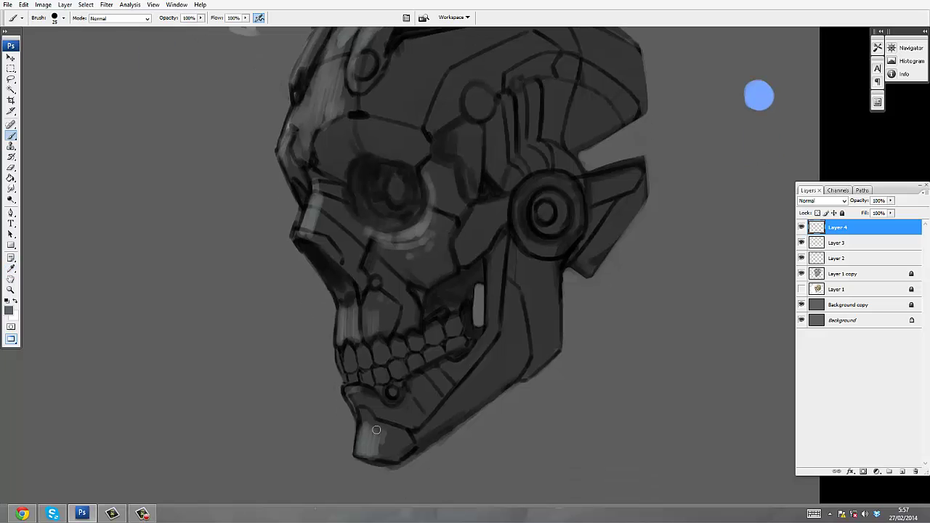
pyautogui.scroll(2, 374, 392)
pyautogui.hotkey('shift', '4')
pyautogui.scroll(2, 338, 313)
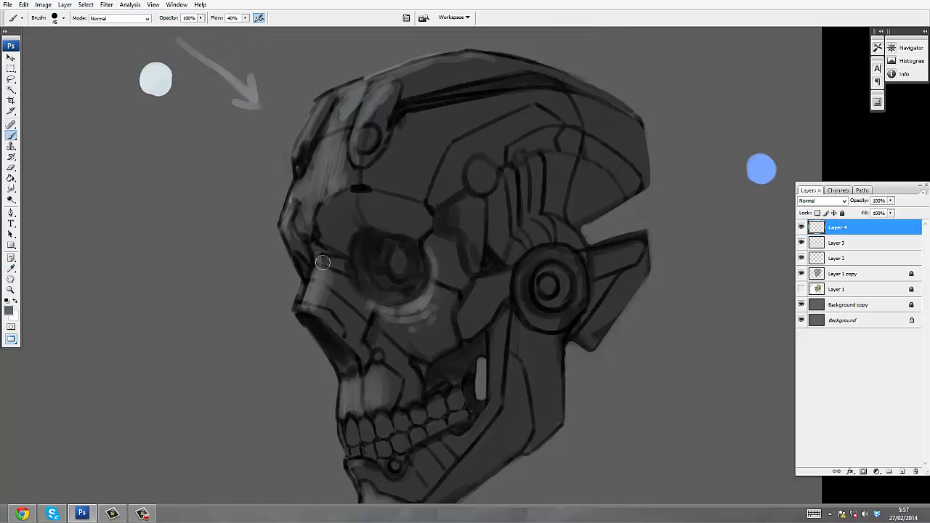
pyautogui.scroll(1, 238, 39)
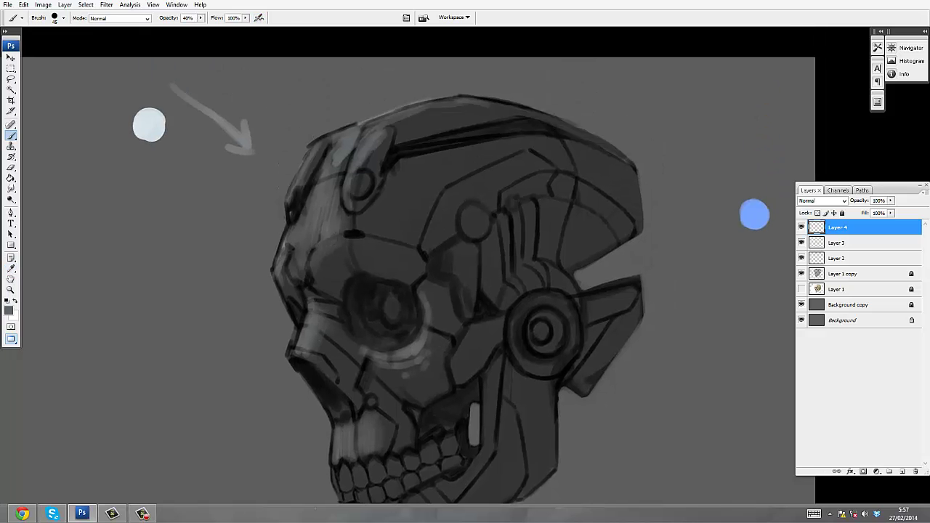
# - Blend mid-grey tones over the forehead, crown, brow ridge, nose bridge and cheekbone with the brush at 40% opacity
pyautogui.moveTo(349, 196)
pyautogui.mouseDown()
pyautogui.moveTo(453, 104)
pyautogui.moveTo(364, 189)
pyautogui.moveTo(395, 170)
pyautogui.moveTo(342, 249)
pyautogui.moveTo(376, 243)
pyautogui.moveTo(357, 145)
pyautogui.mouseUp()
pyautogui.scroll(-1, 400, 167)
pyautogui.moveTo(401, 167); pyautogui.dragTo(465, 132)
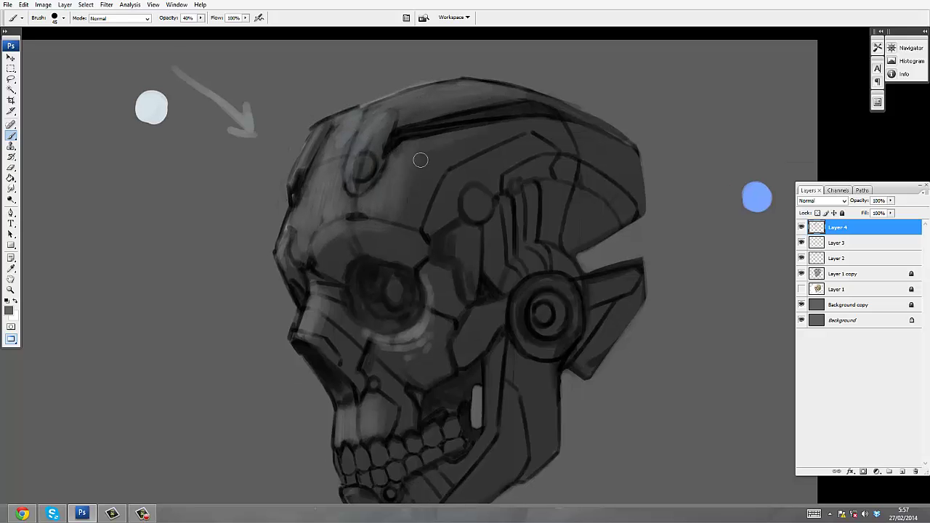
pyautogui.moveTo(367, 231); pyautogui.dragTo(373, 191)
pyautogui.moveTo(337, 276); pyautogui.dragTo(332, 308)
pyautogui.moveTo(439, 250); pyautogui.dragTo(442, 284)
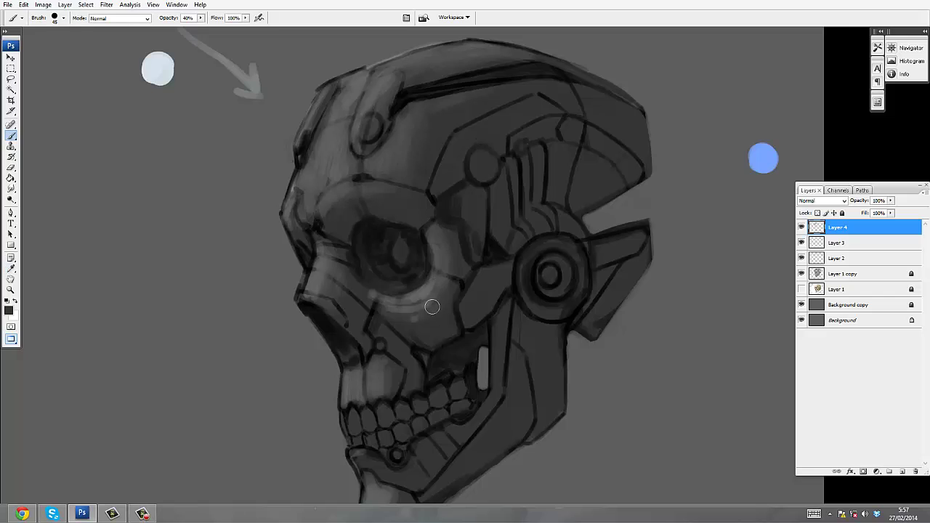
pyautogui.moveTo(420, 115)
pyautogui.mouseDown()
pyautogui.moveTo(417, 28)
pyautogui.moveTo(406, 88)
pyautogui.moveTo(372, 157)
pyautogui.moveTo(376, 120)
pyautogui.mouseUp()
# - Sample the pale light colour and, at 30% brush opacity, brighten the forehead strip, nose bridge, upper jaw and lower eye-socket rim
pyautogui.press('i')
pyautogui.click(108, 76)
pyautogui.press('b')
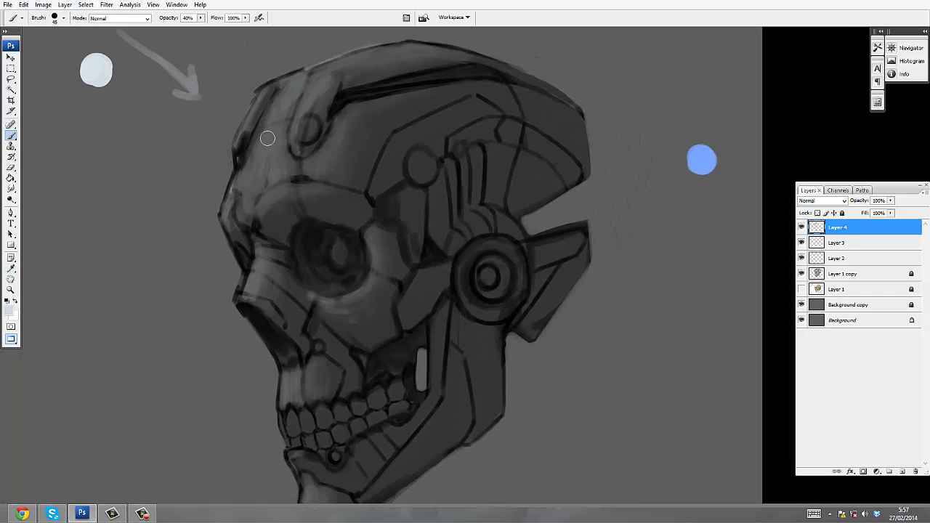
pyautogui.press('3')
pyautogui.moveTo(277, 118)
pyautogui.mouseDown()
pyautogui.moveTo(255, 156)
pyautogui.moveTo(250, 196)
pyautogui.moveTo(298, 98)
pyautogui.mouseUp()
pyautogui.moveTo(251, 259); pyautogui.dragTo(255, 244)
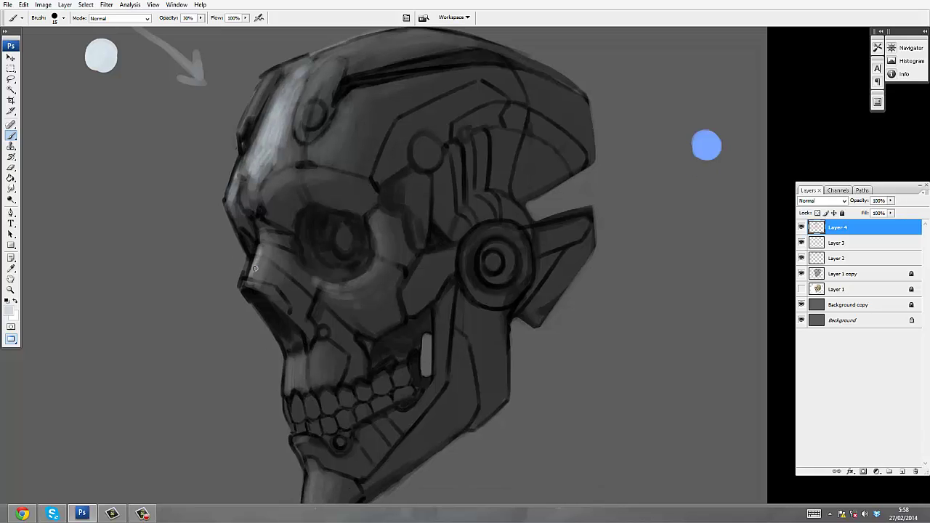
pyautogui.moveTo(367, 278); pyautogui.dragTo(366, 241)
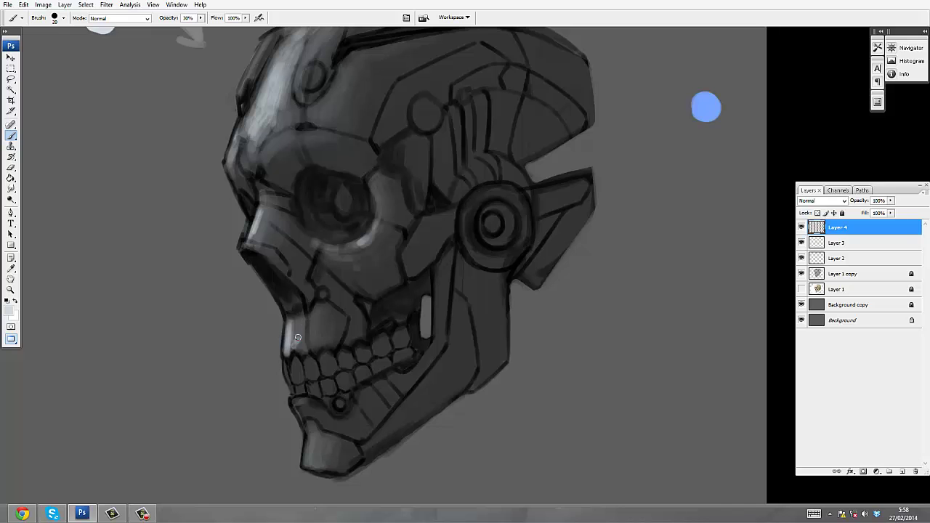
# - Paint a soft highlight along the brow ridge and blend the forehead above it with sampled greys
pyautogui.scroll(-3, 297, 337)
pyautogui.moveTo(310, 392); pyautogui.dragTo(255, 201)
pyautogui.keyDown('alt'); pyautogui.click(256, 201); pyautogui.keyUp('alt')
pyautogui.moveTo(215, 289); pyautogui.dragTo(321, 293)
pyautogui.keyDown('alt'); pyautogui.click(149, 198); pyautogui.keyUp('alt')
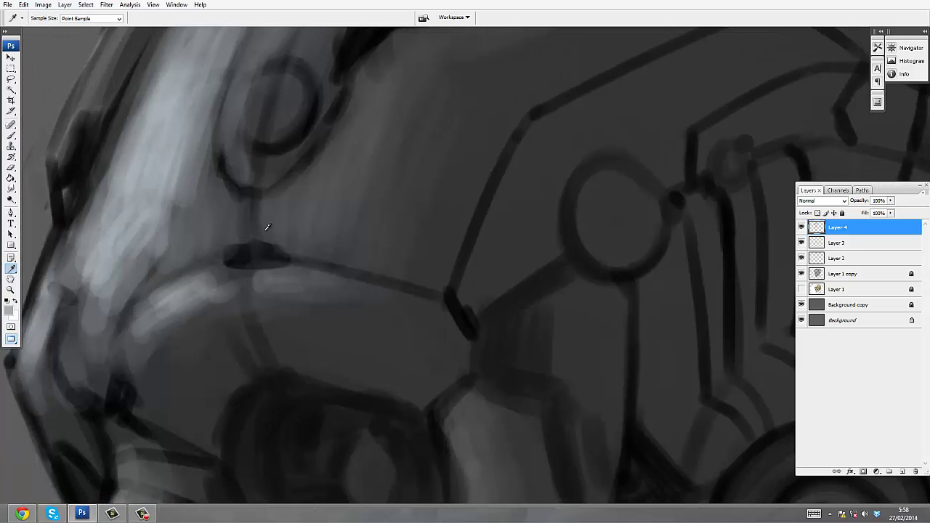
pyautogui.moveTo(267, 227); pyautogui.dragTo(172, 249)
# - Refine the highlight and grey reflections on the upper jaw panels above the teeth
pyautogui.moveTo(445, 151)
pyautogui.mouseDown()
pyautogui.moveTo(411, 218)
pyautogui.moveTo(387, 313)
pyautogui.moveTo(443, 155)
pyautogui.moveTo(509, 130)
pyautogui.moveTo(357, 151)
pyautogui.moveTo(328, 307)
pyautogui.moveTo(356, 237)
pyautogui.moveTo(353, 269)
pyautogui.mouseUp()
pyautogui.moveTo(356, 312); pyautogui.dragTo(354, 152)
pyautogui.hotkey('ctrl', '-')
pyautogui.moveTo(407, 259); pyautogui.dragTo(407, 234)
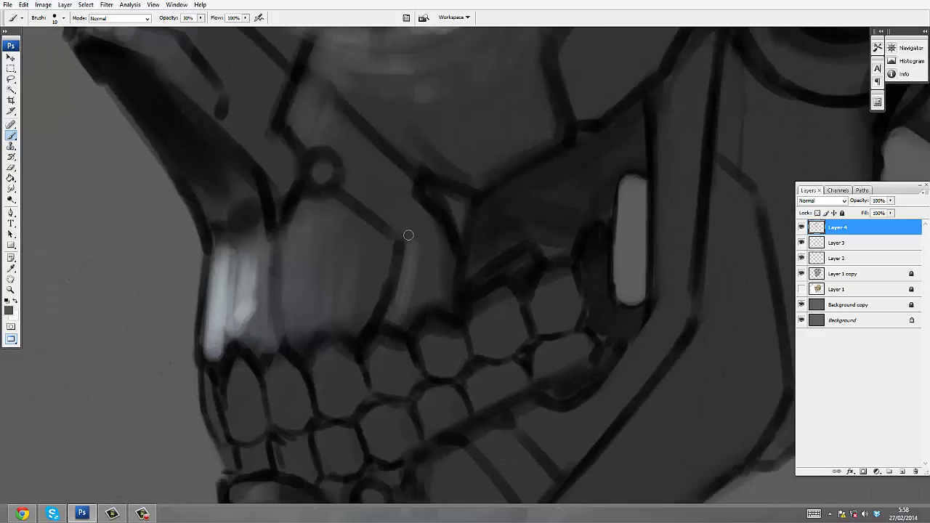
# - Paint grey edge highlights along the cheekbone panel in front of the ear disc with the brush at 100% opacity
pyautogui.press('z')
pyautogui.hotkey('ctrl', '-')
pyautogui.moveTo(486, 317); pyautogui.dragTo(479, 351)
pyautogui.press('b')
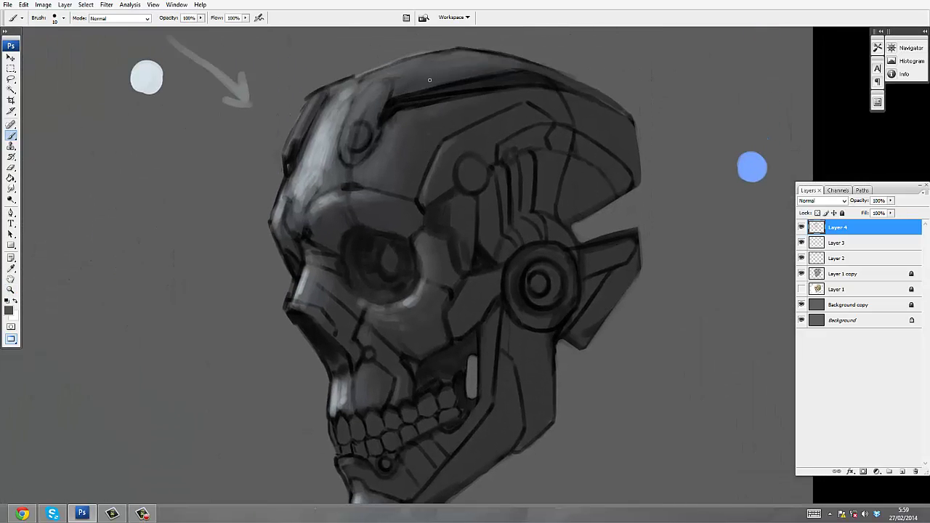
pyautogui.scroll(-2, 442, 207)
pyautogui.hotkey('ctrl', '+')
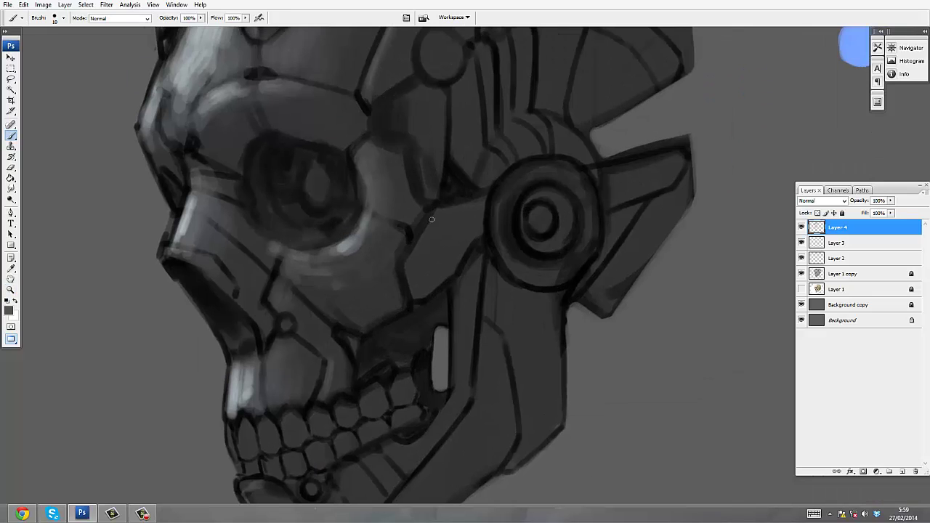
# - Sharpen the light rim around the outer and lower edge of the eye socket with sampled grey, erasing the excess
pyautogui.keyDown('alt'); pyautogui.click(349, 244); pyautogui.keyUp('alt')
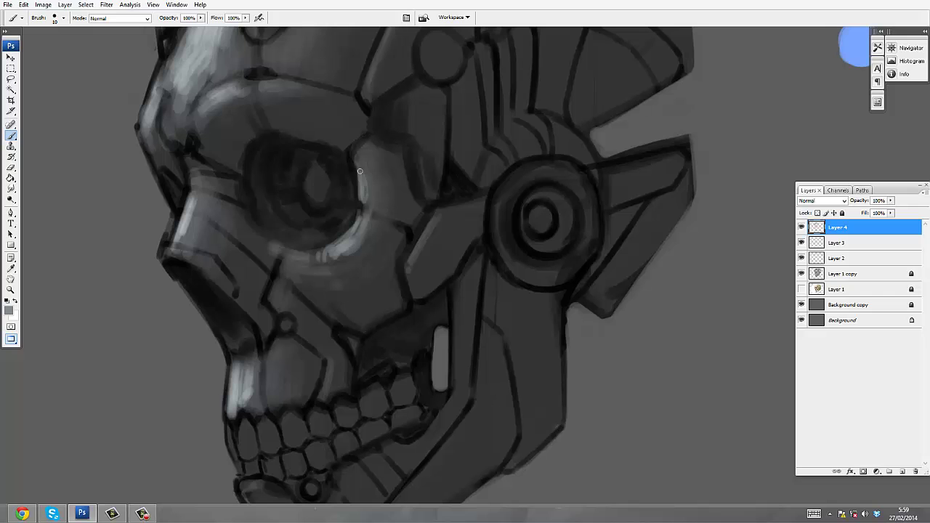
pyautogui.press('e')
pyautogui.moveTo(362, 174)
pyautogui.mouseDown()
pyautogui.moveTo(365, 198)
pyautogui.moveTo(385, 159)
pyautogui.mouseUp()
pyautogui.press('b')
pyautogui.moveTo(337, 247); pyautogui.dragTo(328, 252)
pyautogui.press('z')
pyautogui.keyDown('alt'); pyautogui.click(459, 180); pyautogui.keyUp('alt')
pyautogui.moveTo(388, 191); pyautogui.dragTo(419, 215)
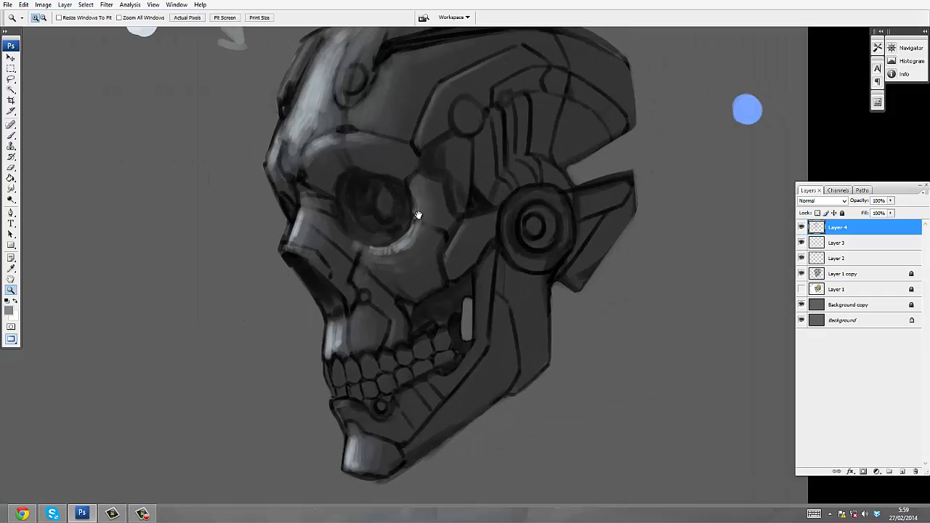
# - Paint grey highlights on the front lip of the lower jaw, the slats below the teeth and the jaw panel's edge
pyautogui.press('b')
pyautogui.hotkey('ctrl', '+')
pyautogui.scroll(-3, 385, 290)
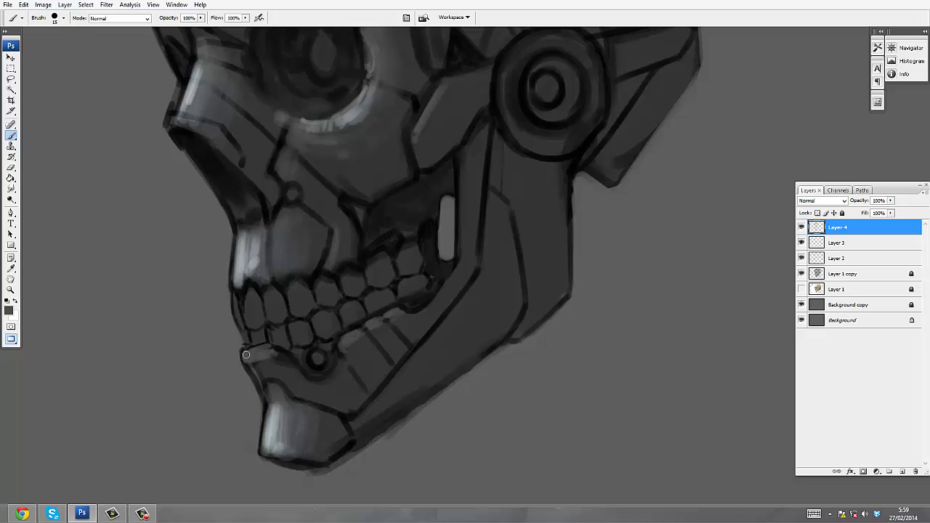
pyautogui.moveTo(450, 318); pyautogui.dragTo(365, 412)
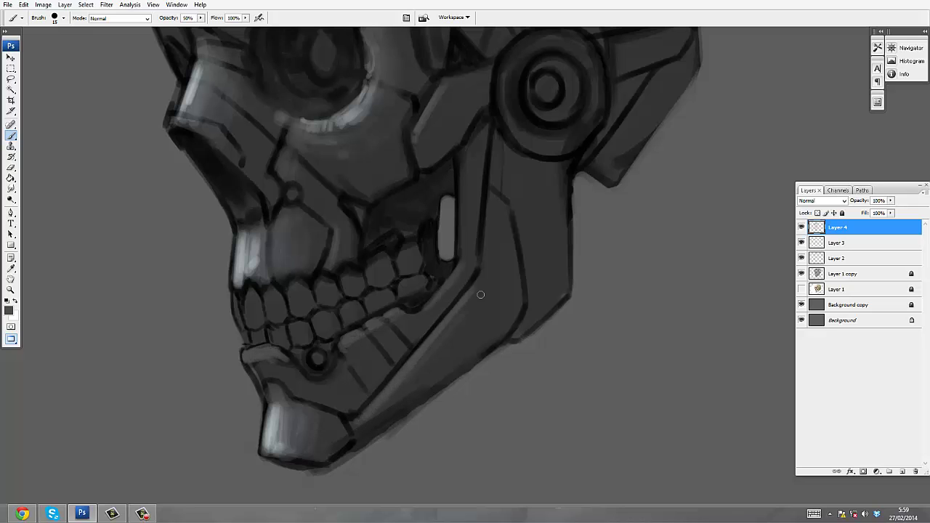
# - Brighten the highlight on the upper jaw above the front teeth and paint a grey edge along the nasal cavity rim
pyautogui.press('z')
pyautogui.keyDown('alt'); pyautogui.click(487, 235); pyautogui.keyUp('alt')
pyautogui.click(373, 311)
pyautogui.click(356, 348)
pyautogui.press('b')
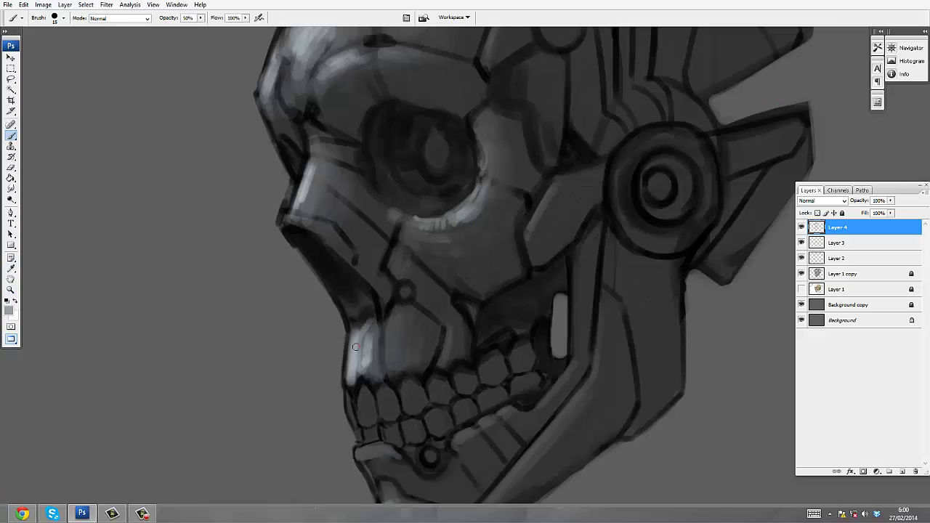
pyautogui.moveTo(356, 374); pyautogui.dragTo(368, 320)
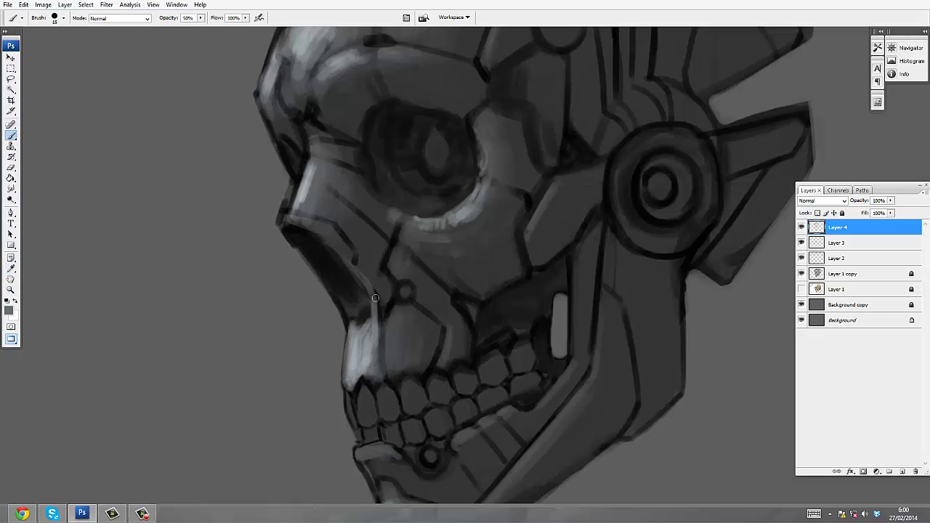
pyautogui.moveTo(295, 247); pyautogui.dragTo(336, 303)
# - On a new layer, darken the temple recess and the slots above the ear disc with sampled near-black at 100% brush opacity
pyautogui.keyDown('alt'); pyautogui.click(347, 260); pyautogui.keyUp('alt')
pyautogui.press('0')
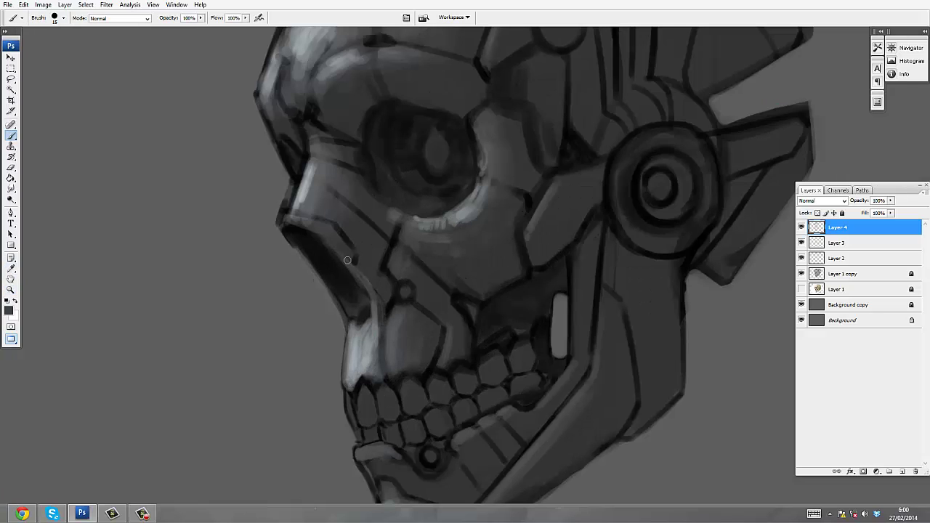
pyautogui.keyDown('ctrl'); pyautogui.keyDown('alt'); pyautogui.click(372, 310); pyautogui.keyUp('alt'); pyautogui.keyUp('ctrl')
pyautogui.keyDown('ctrl'); pyautogui.click(480, 203); pyautogui.keyUp('ctrl')
pyautogui.hotkey('ctrl', 'shift', 'alt', 'n')
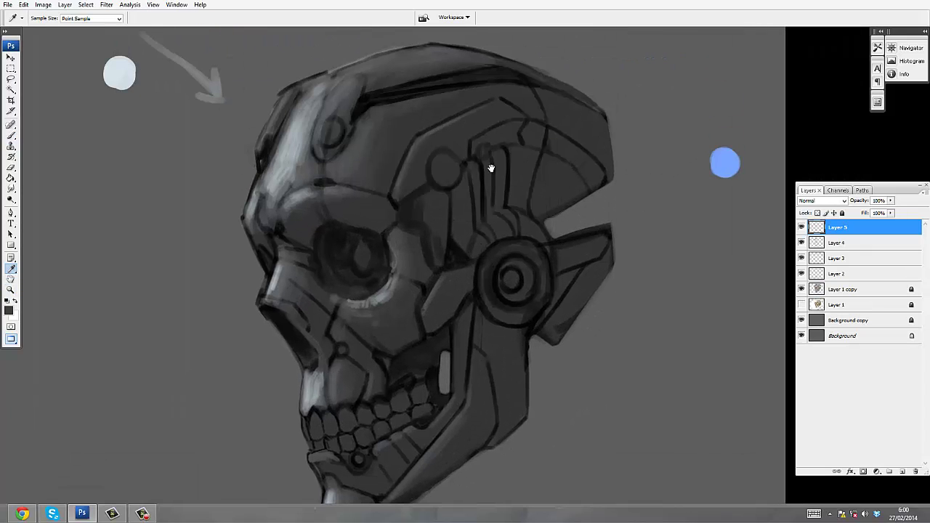
pyautogui.moveTo(424, 210); pyautogui.dragTo(436, 180)
pyautogui.press(']')
pyautogui.press(']')
pyautogui.press(']')
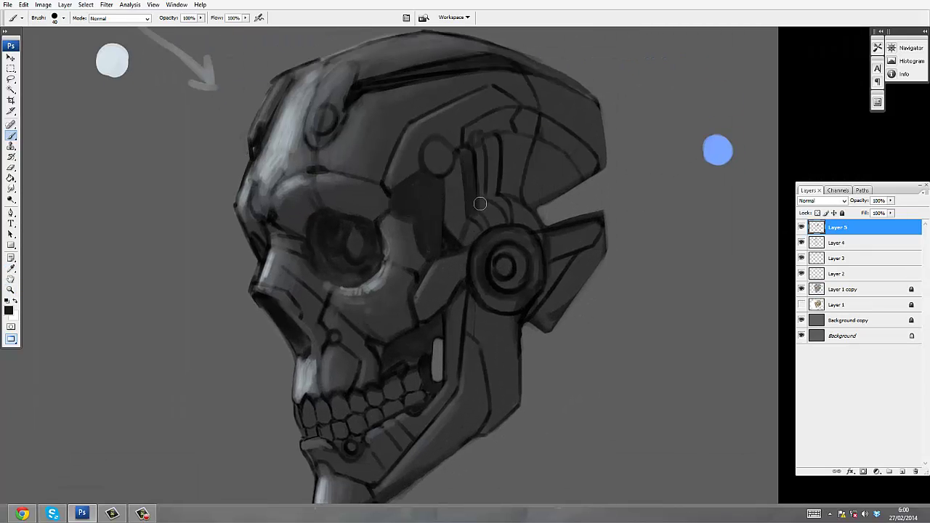
pyautogui.keyDown('alt'); pyautogui.click(453, 242); pyautogui.keyUp('alt')
pyautogui.press('[')
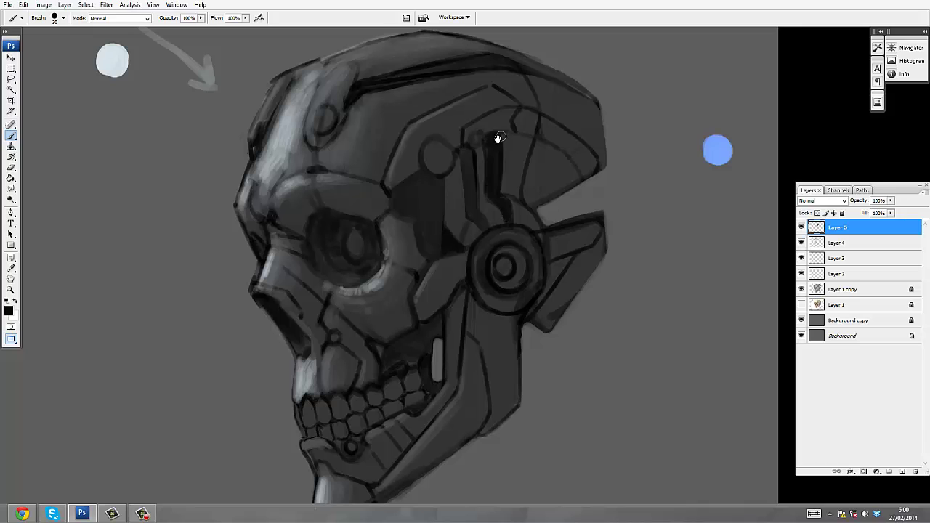
pyautogui.keyDown('alt'); pyautogui.click(498, 138); pyautogui.keyUp('alt')
pyautogui.moveTo(471, 154)
pyautogui.mouseDown()
pyautogui.moveTo(472, 217)
pyautogui.moveTo(485, 237)
pyautogui.moveTo(478, 211)
pyautogui.mouseUp()
# - Set the layer opacity to 89% and darken the ear disc, the inner jaw strip and the rear fin's lower panel
pyautogui.press('8')
pyautogui.press('9')
pyautogui.moveTo(472, 221)
pyautogui.mouseDown()
pyautogui.moveTo(510, 276)
pyautogui.moveTo(472, 226)
pyautogui.mouseUp()
pyautogui.moveTo(493, 278)
pyautogui.mouseDown()
pyautogui.moveTo(498, 248)
pyautogui.moveTo(447, 317)
pyautogui.mouseUp()
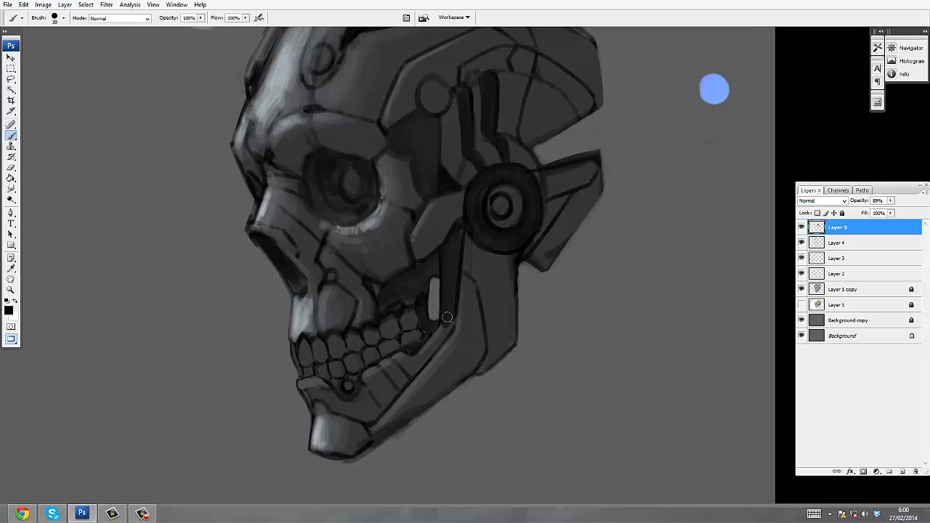
pyautogui.moveTo(412, 371); pyautogui.dragTo(376, 422)
pyautogui.moveTo(545, 247); pyautogui.dragTo(508, 313)
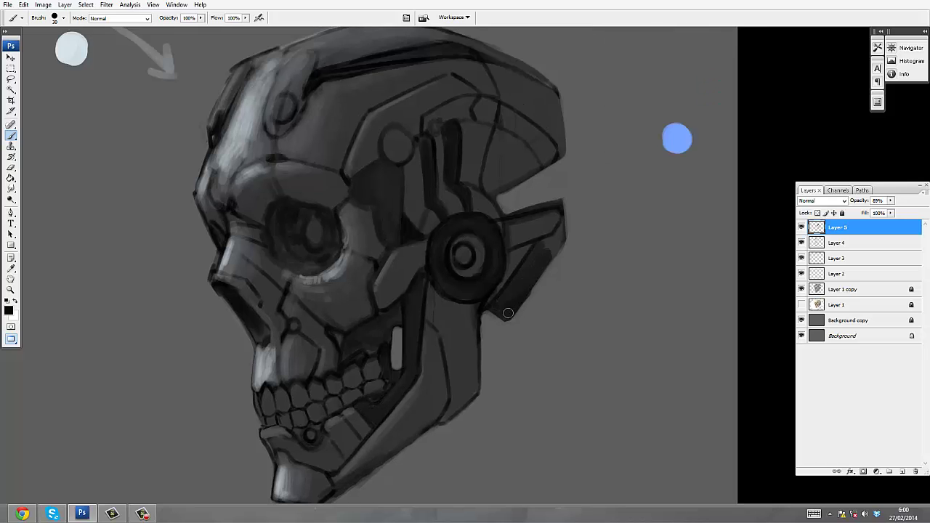
# - Darken the recess beside the nose bridge and the lower jaw panel between the teeth and the chin
pyautogui.moveTo(550, 158); pyautogui.dragTo(589, 176)
pyautogui.moveTo(309, 287); pyautogui.dragTo(276, 262)
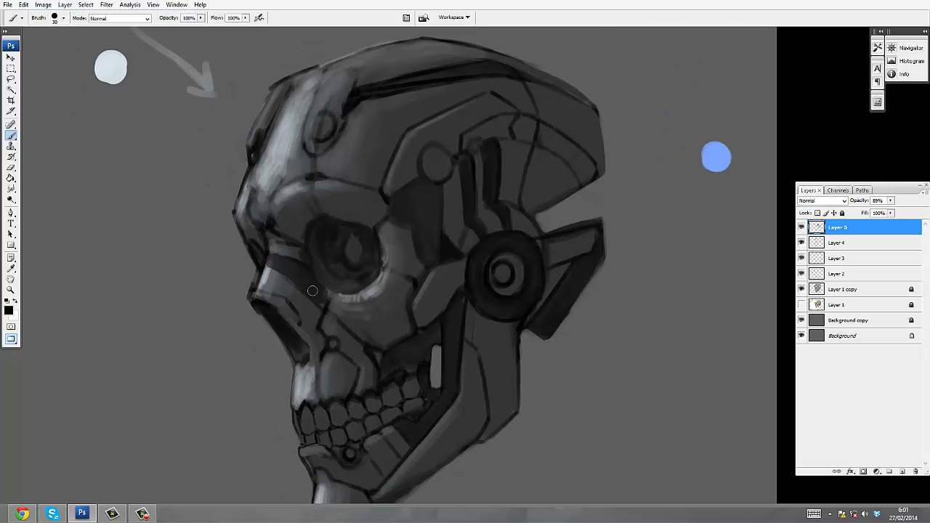
pyautogui.moveTo(320, 451); pyautogui.dragTo(326, 369)
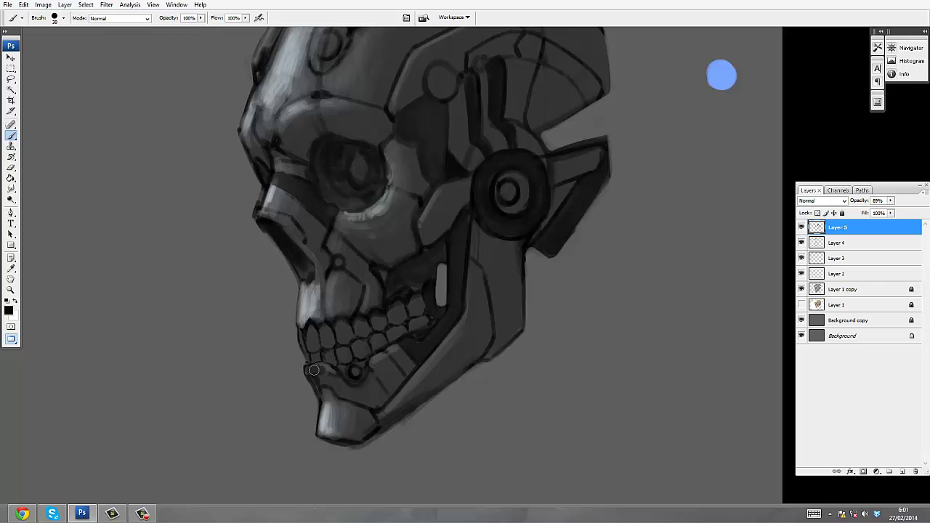
pyautogui.moveTo(366, 391)
pyautogui.mouseDown()
pyautogui.moveTo(384, 379)
pyautogui.moveTo(375, 406)
pyautogui.mouseUp()
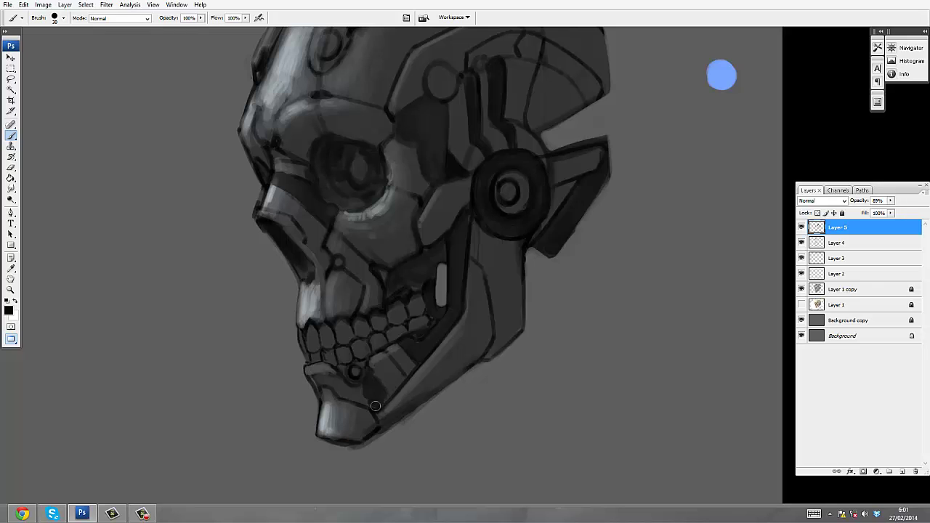
pyautogui.moveTo(406, 163); pyautogui.dragTo(428, 212)
# - On a new layer, pick a dark mustard yellow and paint a round colour marker in front of the jaw
pyautogui.hotkey('ctrl', 'shift', 'alt', 'n')
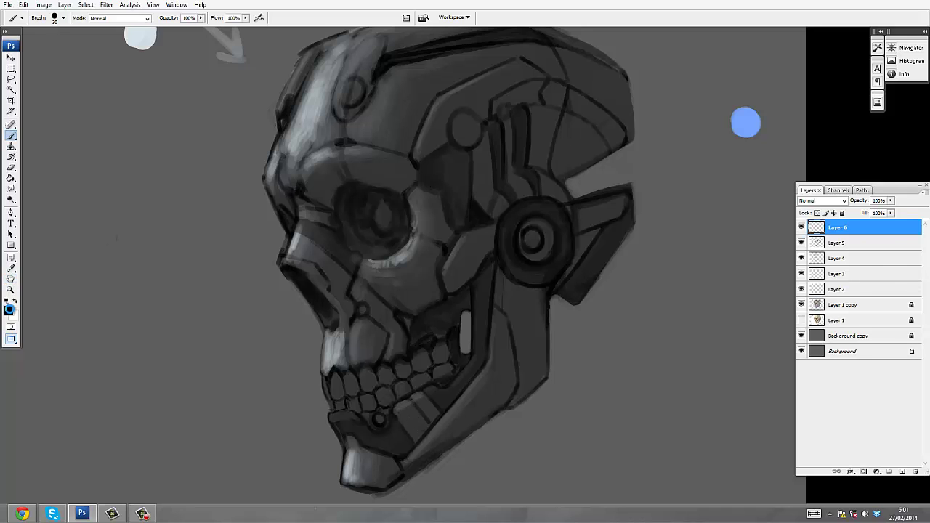
pyautogui.click(8, 309)
pyautogui.click(735, 222)
pyautogui.click(850, 146)
pyautogui.click(231, 367)
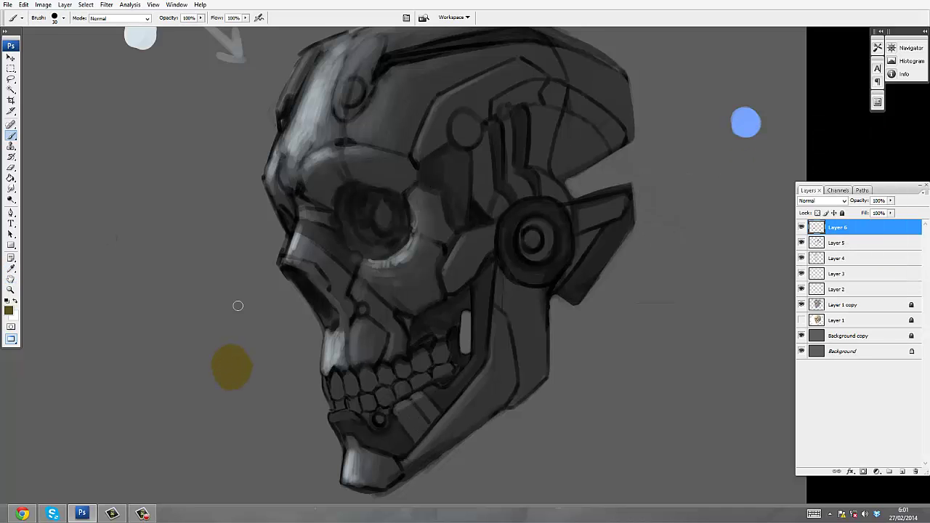
# - On another new layer, paint the jaw slats, the ridge over the nasal cavity and the round temple disc mustard yellow
pyautogui.hotkey('ctrl', 'shift', 'alt', 'n')
pyautogui.moveTo(432, 336)
pyautogui.mouseDown()
pyautogui.moveTo(409, 302)
pyautogui.moveTo(417, 274)
pyautogui.mouseUp()
pyautogui.keyDown('ctrl'); pyautogui.click(409, 302); pyautogui.keyUp('ctrl')
pyautogui.moveTo(361, 354)
pyautogui.mouseDown()
pyautogui.moveTo(385, 381)
pyautogui.moveTo(410, 345)
pyautogui.moveTo(428, 501)
pyautogui.mouseUp()
pyautogui.moveTo(203, 296); pyautogui.dragTo(274, 339)
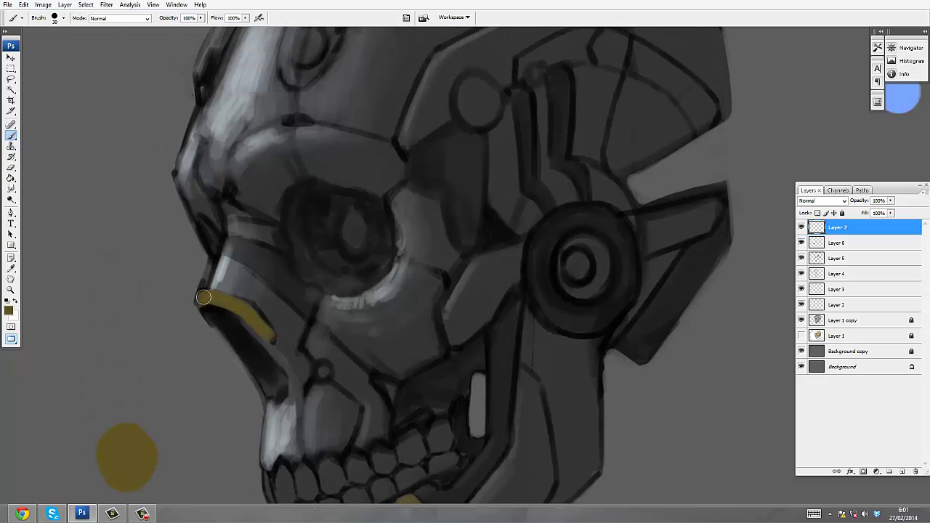
pyautogui.moveTo(305, 215); pyautogui.dragTo(273, 285)
pyautogui.moveTo(460, 185); pyautogui.dragTo(472, 182)
pyautogui.moveTo(534, 255); pyautogui.dragTo(500, 153)
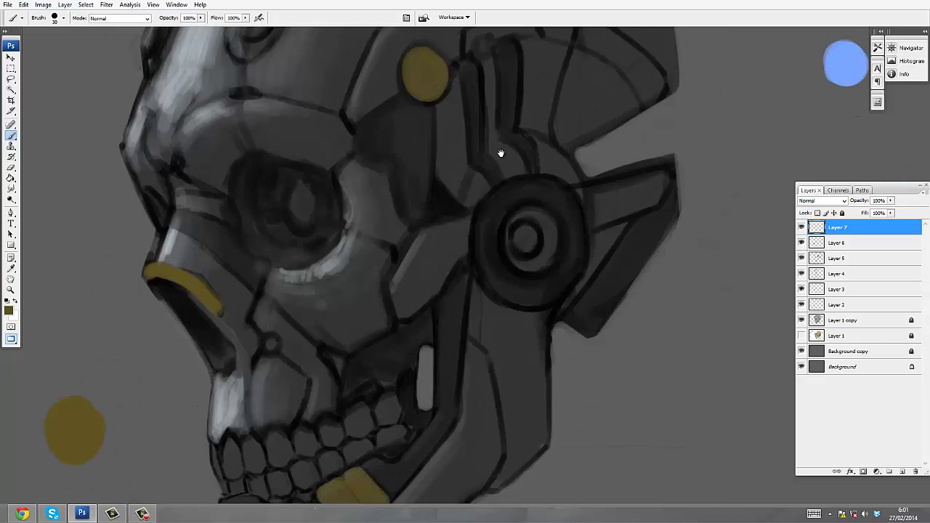
# - Paint the inner ring of the ear disc, the strut above it and the angled bracket at its upper end mustard yellow
pyautogui.moveTo(521, 218)
pyautogui.mouseDown()
pyautogui.moveTo(542, 219)
pyautogui.moveTo(525, 254)
pyautogui.mouseUp()
pyautogui.moveTo(518, 251); pyautogui.dragTo(526, 163)
pyautogui.moveTo(365, 343); pyautogui.dragTo(378, 293)
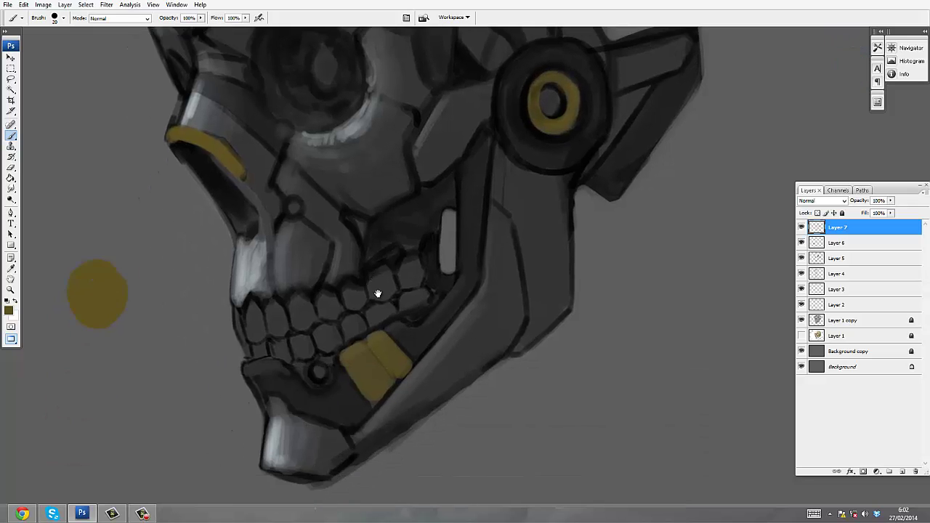
pyautogui.moveTo(378, 189); pyautogui.dragTo(256, 491)
pyautogui.moveTo(386, 271); pyautogui.dragTo(421, 341)
pyautogui.moveTo(398, 306)
pyautogui.mouseDown()
pyautogui.moveTo(384, 253)
pyautogui.moveTo(393, 242)
pyautogui.moveTo(402, 271)
pyautogui.mouseUp()
pyautogui.moveTo(374, 251)
pyautogui.mouseDown()
pyautogui.moveTo(378, 228)
pyautogui.moveTo(412, 220)
pyautogui.mouseUp()
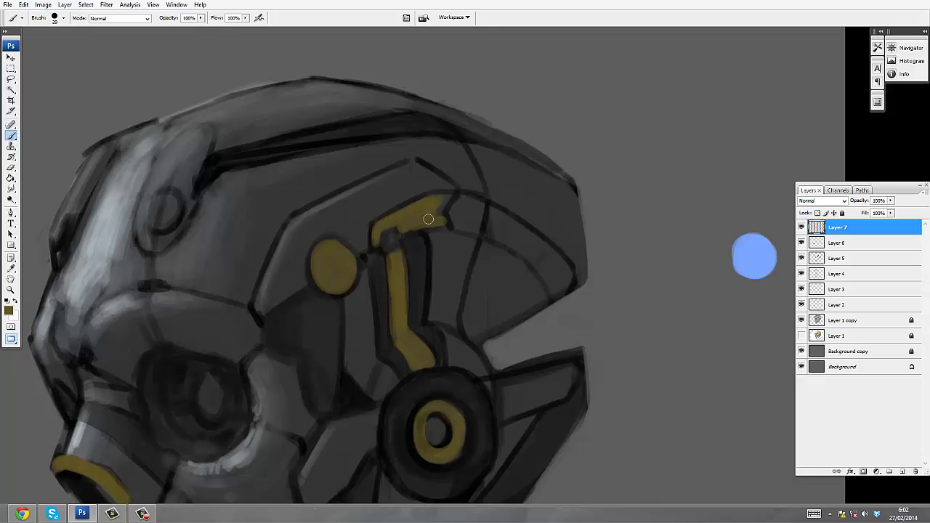
# - Lower the lightness of the yellow parts layer with a Hue/Saturation adjustment
pyautogui.keyDown('alt'); pyautogui.click(453, 177); pyautogui.keyUp('alt')
pyautogui.keyDown('alt'); pyautogui.click(459, 147); pyautogui.keyUp('alt')
pyautogui.keyDown('alt'); pyautogui.click(481, 191); pyautogui.keyUp('alt')
pyautogui.click(43, 5)
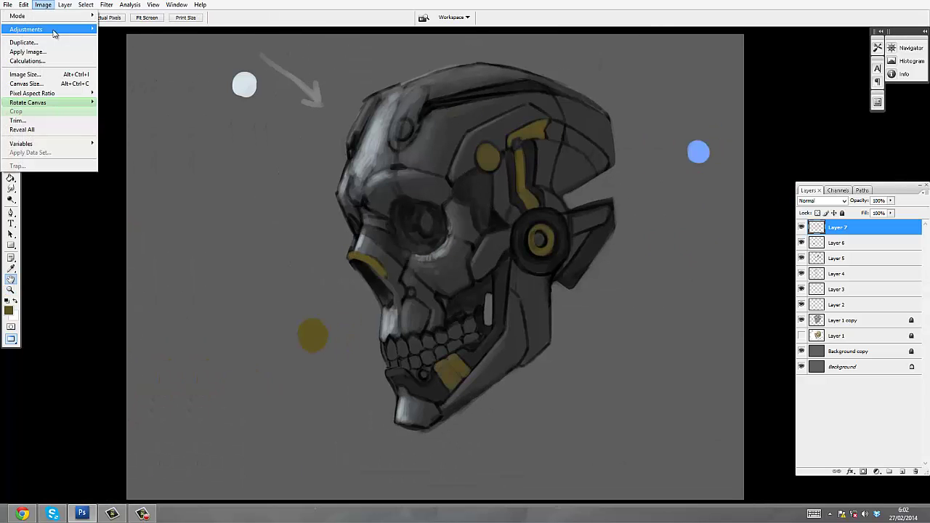
pyautogui.click(138, 107)
pyautogui.moveTo(745, 178); pyautogui.dragTo(731, 181)
pyautogui.press('Return')
# - Brighten the yellow ridge over the nasal cavity with the Dodge tool, using the Highlights range at 30% exposure
pyautogui.press('z')
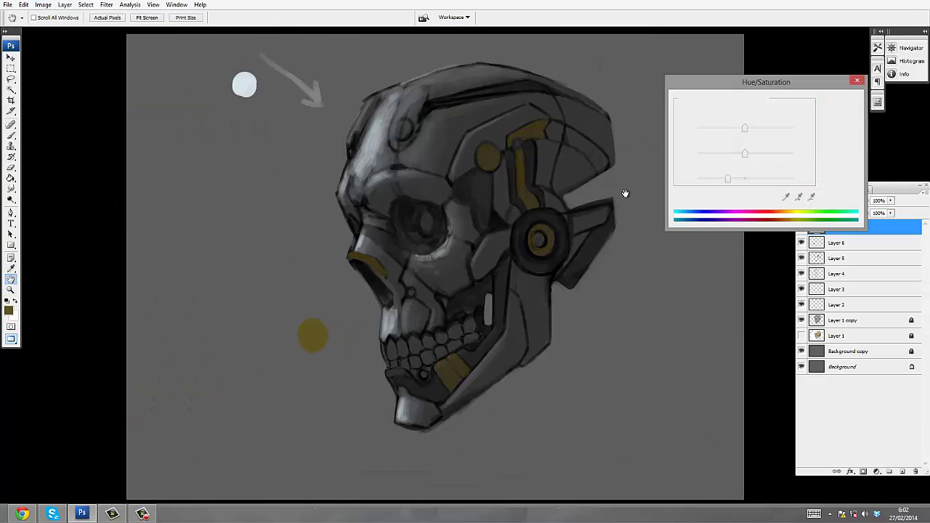
pyautogui.click(360, 284)
pyautogui.press('o')
pyautogui.press('[')
pyautogui.press('[')
pyautogui.press('[')
pyautogui.press('[')
pyautogui.press('[')
pyautogui.press('[')
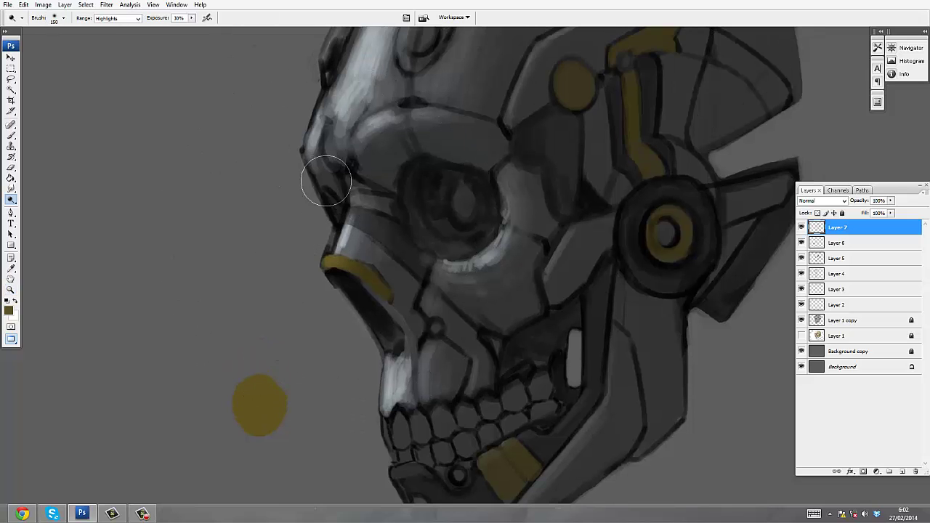
pyautogui.moveTo(330, 258); pyautogui.dragTo(378, 284)
pyautogui.moveTo(332, 262); pyautogui.dragTo(268, 175)
# - Dodge metallic highlights into the yellow jaw slats and the bracket and strut above the ear disc
pyautogui.moveTo(447, 363); pyautogui.dragTo(454, 390)
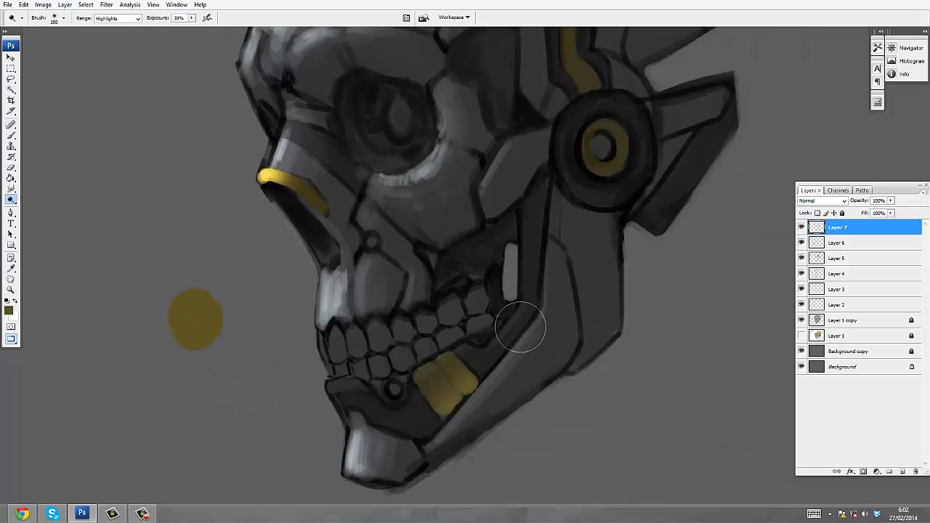
pyautogui.moveTo(519, 322); pyautogui.dragTo(435, 508)
pyautogui.press('z')
pyautogui.keyDown('alt'); pyautogui.click(624, 171); pyautogui.keyUp('alt')
pyautogui.click(385, 256)
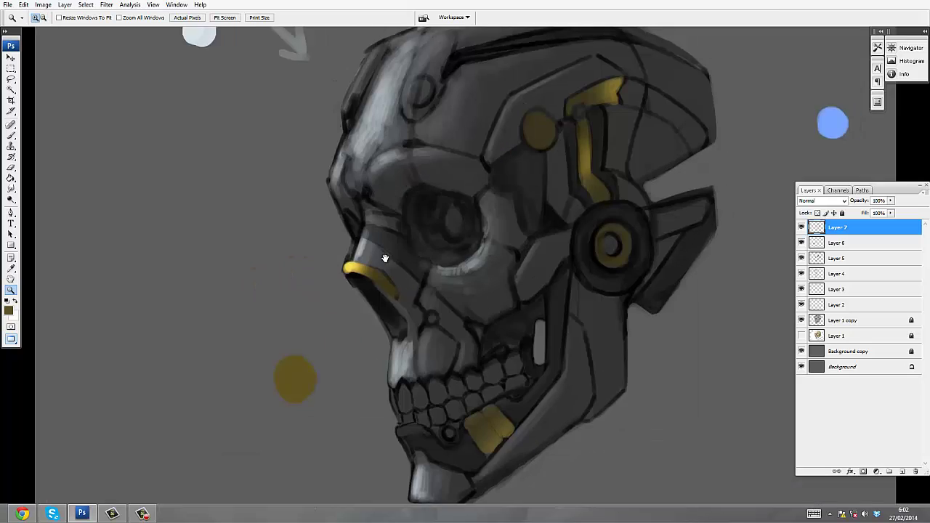
# - Add new layers and paint light grey highlights on the front upper and lower teeth, sampling greys and using a small brush
pyautogui.moveTo(469, 285); pyautogui.dragTo(429, 264)
pyautogui.hotkey('ctrl', 'shift', 'n')
pyautogui.click(429, 264)
pyautogui.moveTo(440, 320); pyautogui.dragTo(403, 259)
pyautogui.click(325, 305)
pyautogui.moveTo(326, 304); pyautogui.dragTo(315, 280)
pyautogui.press('b')
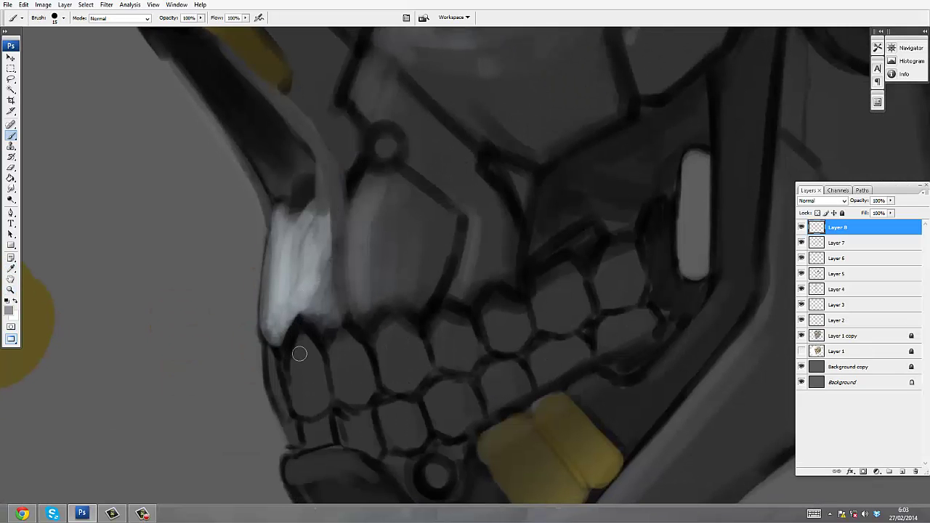
pyautogui.hotkey('ctrl', 'shift', 'n')
pyautogui.moveTo(299, 340); pyautogui.dragTo(300, 414)
pyautogui.moveTo(270, 353); pyautogui.dragTo(284, 414)
pyautogui.moveTo(314, 424); pyautogui.dragTo(305, 436)
pyautogui.moveTo(288, 428); pyautogui.dragTo(288, 436)
pyautogui.moveTo(339, 340); pyautogui.dragTo(353, 401)
pyautogui.keyDown('alt'); pyautogui.click(341, 345); pyautogui.keyUp('alt')
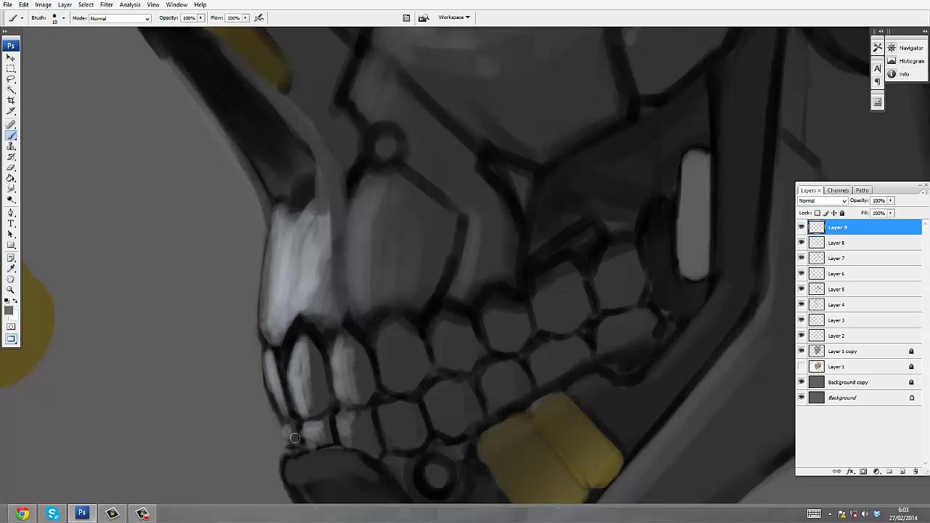
pyautogui.moveTo(384, 327); pyautogui.dragTo(393, 346)
# - On a new layer, paint black shading over the ear side of the skull and set the layer opacity to 30%
pyautogui.keyDown('alt'); pyautogui.click(444, 291); pyautogui.keyUp('alt')
pyautogui.keyDown('alt'); pyautogui.click(444, 290); pyautogui.keyUp('alt')
pyautogui.keyDown('alt'); pyautogui.click(484, 242); pyautogui.keyUp('alt')
pyautogui.keyDown('alt'); pyautogui.click(483, 241); pyautogui.keyUp('alt')
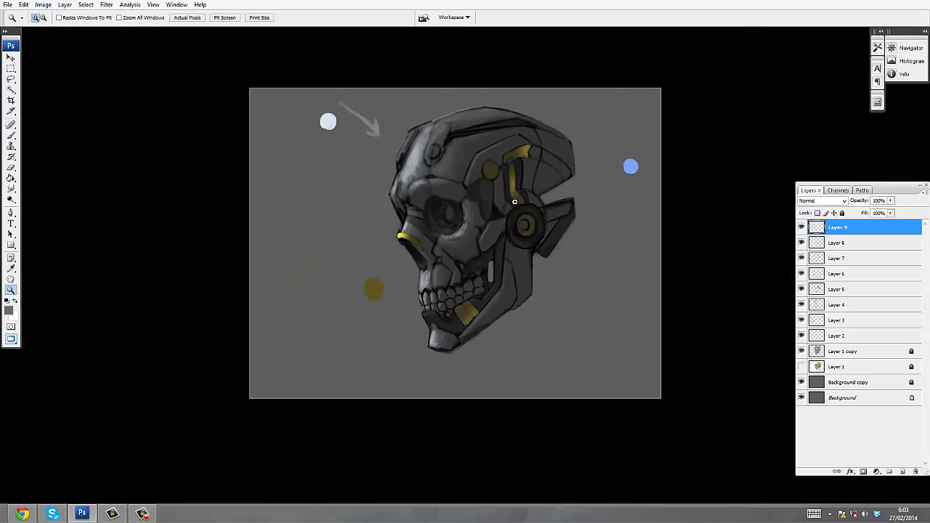
pyautogui.click(483, 241)
pyautogui.hotkey('ctrl', 'alt', 'shift', 'n')
pyautogui.click(9, 310)
pyautogui.moveTo(494, 182)
pyautogui.mouseDown()
pyautogui.moveTo(467, 193)
pyautogui.moveTo(498, 138)
pyautogui.moveTo(473, 332)
pyautogui.moveTo(475, 320)
pyautogui.mouseUp()
pyautogui.click(576, 205)
pyautogui.press('Return')
pyautogui.press('h')
pyautogui.press('4')
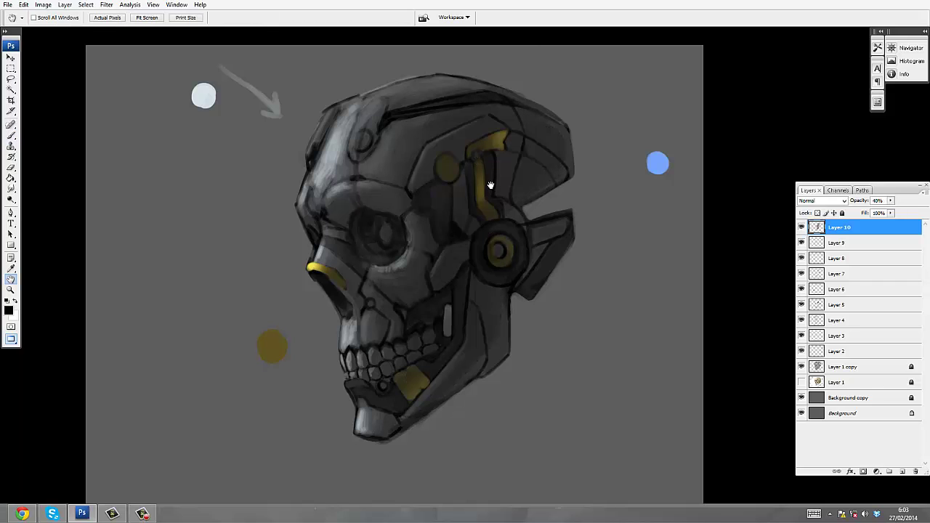
pyautogui.press('3')
# - Extend the black shading over the rear jaw and the ear area, and set the layer opacity to 22%
pyautogui.press('b')
pyautogui.moveTo(473, 281); pyautogui.dragTo(501, 338)
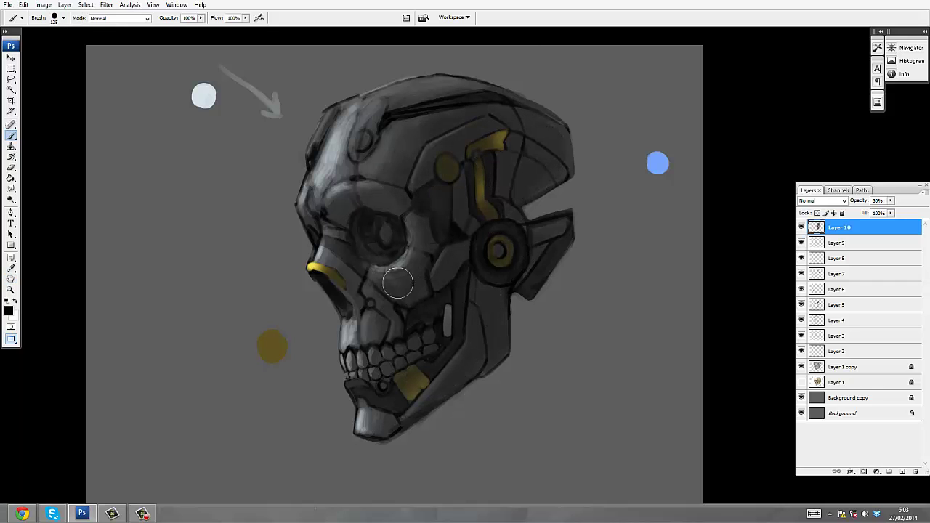
pyautogui.moveTo(475, 251); pyautogui.dragTo(472, 263)
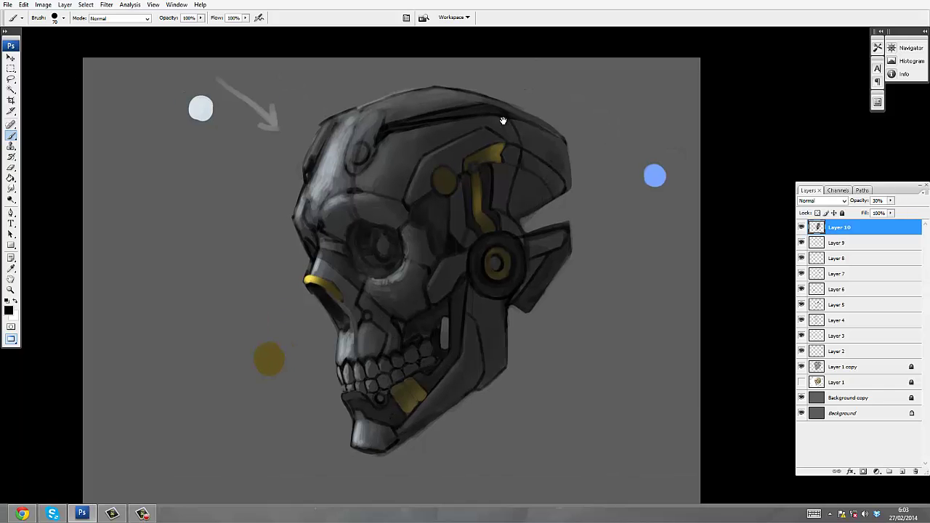
pyautogui.hotkey('ctrl', '+')
pyautogui.press('h')
pyautogui.moveTo(506, 173); pyautogui.dragTo(509, 197)
pyautogui.press('2')
pyautogui.press('2')
pyautogui.moveTo(507, 164); pyautogui.dragTo(499, 133)
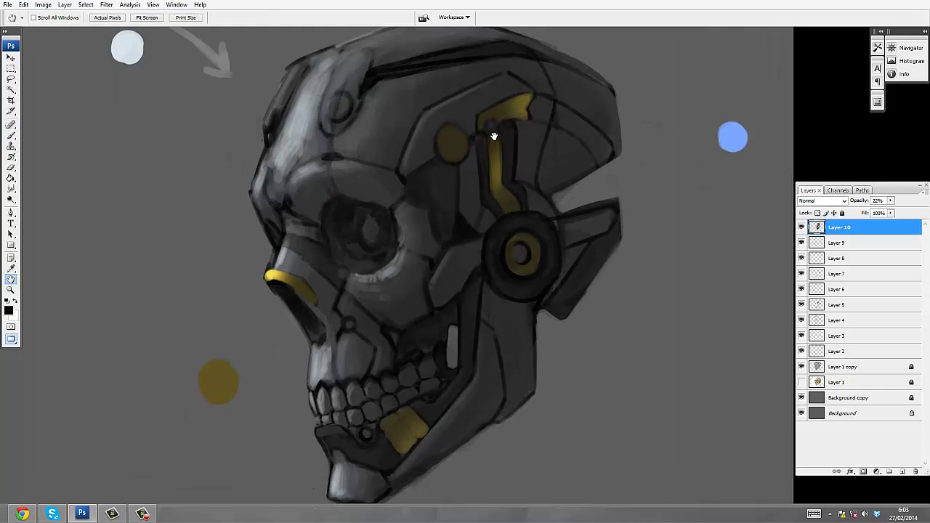
pyautogui.hotkey('ctrl', 'shift', 'alt', 'n')
pyautogui.moveTo(446, 414); pyautogui.dragTo(455, 380)
pyautogui.press('b')
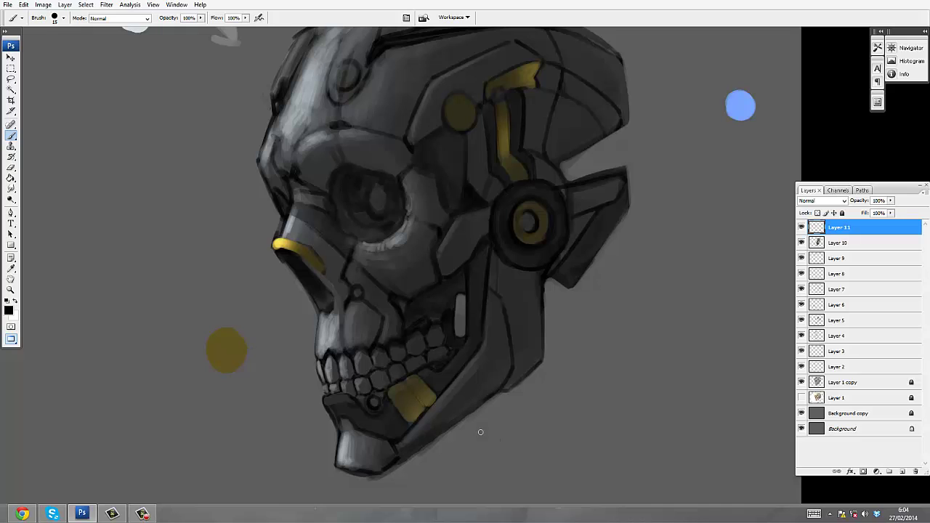
pyautogui.keyDown('alt'); pyautogui.click(418, 398); pyautogui.keyUp('alt')
pyautogui.moveTo(515, 463); pyautogui.dragTo(429, 413)
pyautogui.press('x')
pyautogui.moveTo(521, 467); pyautogui.dragTo(426, 413)
pyautogui.hotkey('ctrl', 'z')
pyautogui.moveTo(477, 487); pyautogui.dragTo(422, 408)
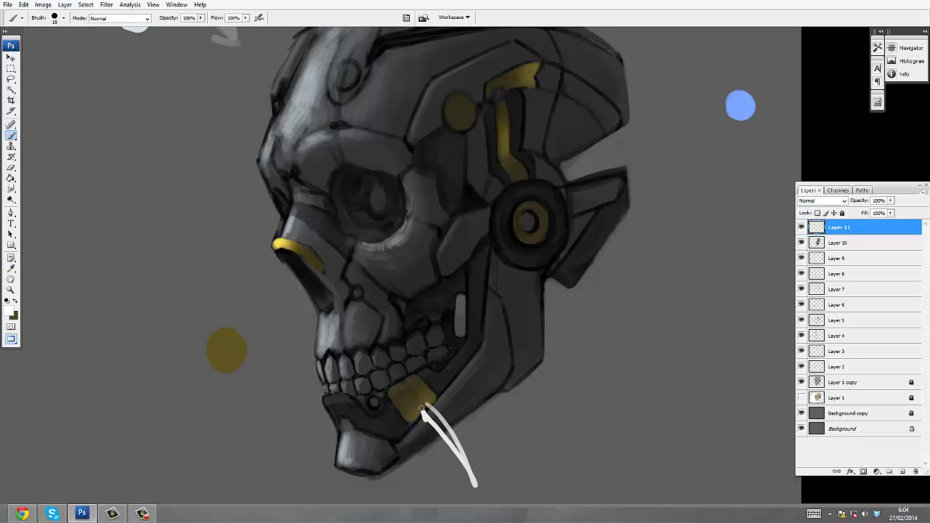
pyautogui.hotkey('ctrl', 'z')
pyautogui.moveTo(575, 224); pyautogui.dragTo(543, 314)
pyautogui.moveTo(620, 100); pyautogui.dragTo(504, 165)
pyautogui.moveTo(624, 263); pyautogui.dragTo(479, 218)
pyautogui.hotkey('ctrl', 'z')
# - On a new layer, shade the underside of the yellow nose ridge with sampled dark tones
pyautogui.moveTo(289, 373); pyautogui.dragTo(312, 293)
pyautogui.keyDown('ctrl'); pyautogui.click(326, 301); pyautogui.keyUp('ctrl')
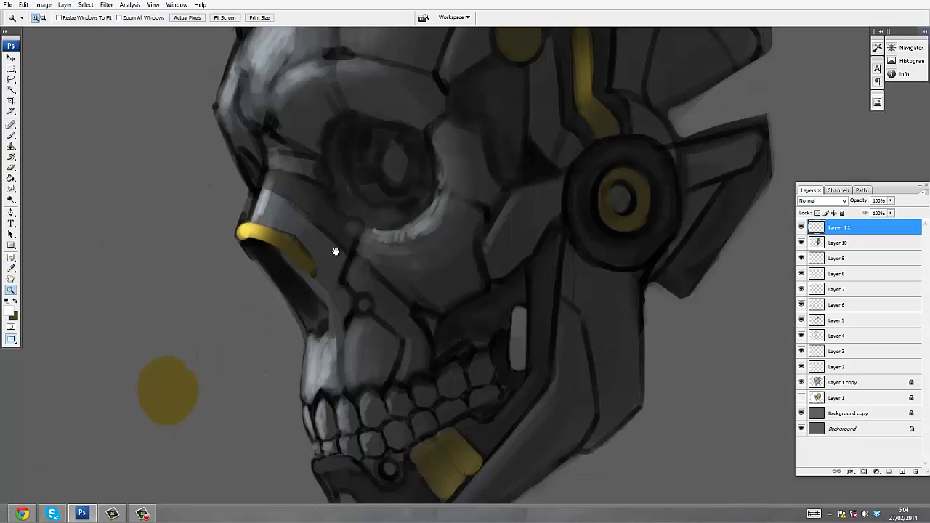
pyautogui.moveTo(336, 251); pyautogui.dragTo(326, 354)
pyautogui.keyDown('alt'); pyautogui.click(292, 351); pyautogui.keyUp('alt')
pyautogui.hotkey('ctrl', 'shift', 'n')
pyautogui.press('Return')
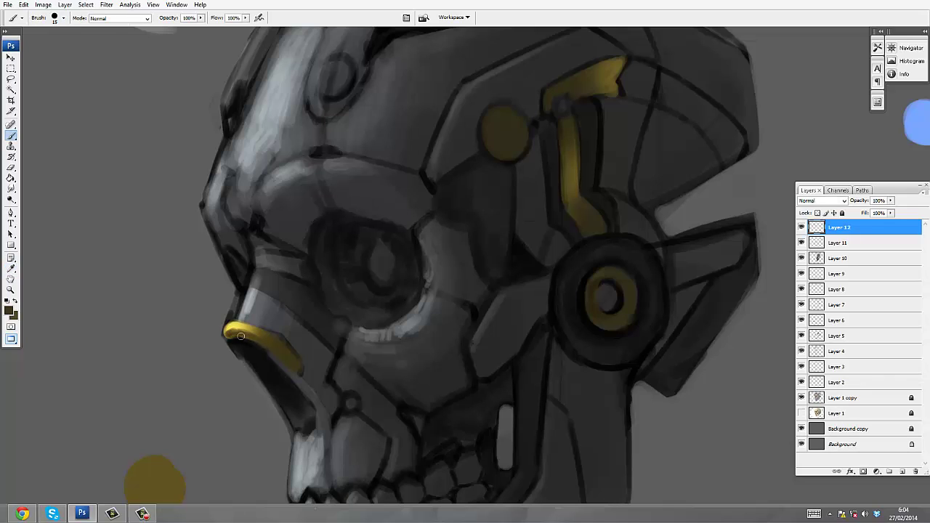
pyautogui.keyDown('alt'); pyautogui.click(263, 353); pyautogui.keyUp('alt')
pyautogui.moveTo(345, 275); pyautogui.dragTo(330, 224)
pyautogui.keyDown('alt'); pyautogui.click(363, 233); pyautogui.keyUp('alt')
pyautogui.keyDown('alt'); pyautogui.click(363, 233); pyautogui.keyUp('alt')
pyautogui.moveTo(407, 145); pyautogui.dragTo(339, 135)
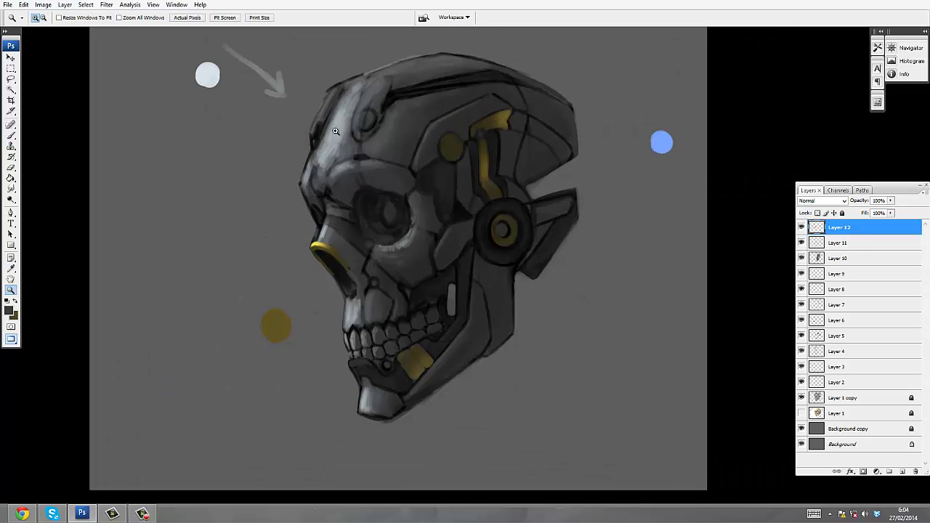
# - Add two new layers above the painting and sample the light blue-grey of the forehead highlight
pyautogui.hotkey('ctrl', 'alt', 'shift', 'n')
pyautogui.moveTo(517, 236)
pyautogui.mouseDown()
pyautogui.moveTo(500, 239)
pyautogui.moveTo(512, 209)
pyautogui.moveTo(512, 234)
pyautogui.moveTo(463, 251)
pyautogui.mouseUp()
pyautogui.keyDown('ctrl'); pyautogui.click(500, 240); pyautogui.keyUp('ctrl')
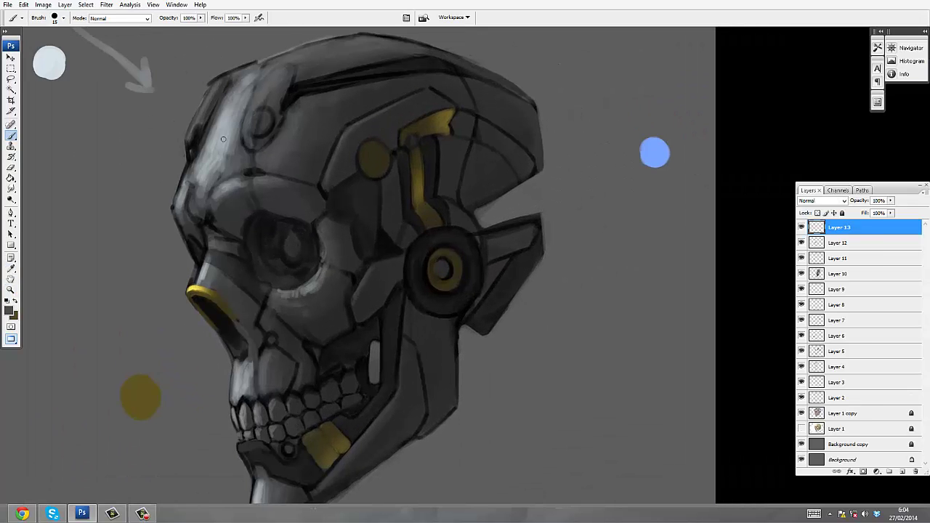
pyautogui.keyDown('alt'); pyautogui.click(224, 139); pyautogui.keyUp('alt')
pyautogui.moveTo(592, 231); pyautogui.dragTo(613, 218)
pyautogui.hotkey('ctrl', 'z')
pyautogui.moveTo(538, 181); pyautogui.dragTo(539, 227)
pyautogui.keyDown('ctrl'); pyautogui.click(499, 227); pyautogui.keyUp('ctrl')
pyautogui.moveTo(396, 178); pyautogui.dragTo(528, 175)
pyautogui.hotkey('ctrl', 'z')
pyautogui.hotkey('ctrl', 'alt', 'shift', 'n')
# - Switch to a soft round brush, test it on the canvas, undo the strokes and enlarge the brush to 400 px
pyautogui.click(63, 18)
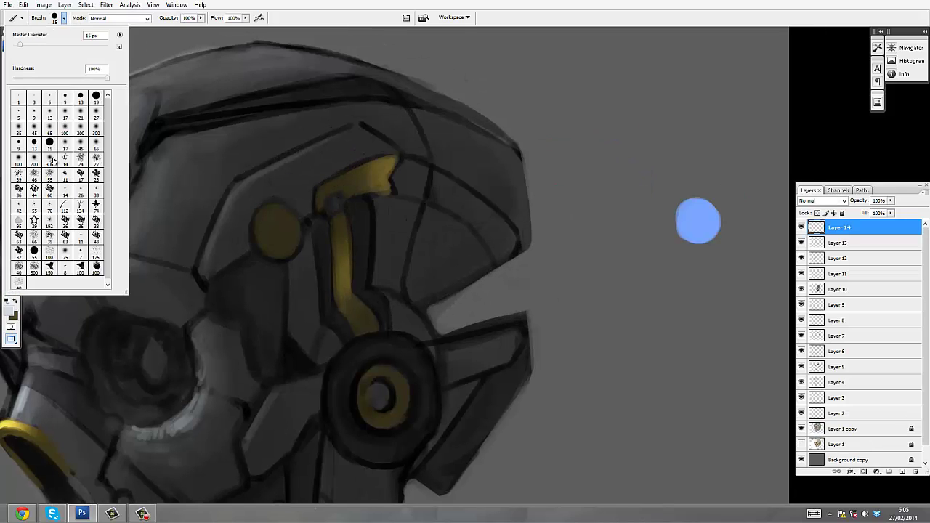
pyautogui.click(93, 130)
pyautogui.moveTo(429, 190); pyautogui.dragTo(410, 203)
pyautogui.hotkey('ctrl', 'z')
pyautogui.moveTo(618, 145); pyautogui.dragTo(633, 257)
pyautogui.hotkey('ctrl', 'z')
pyautogui.press(']')
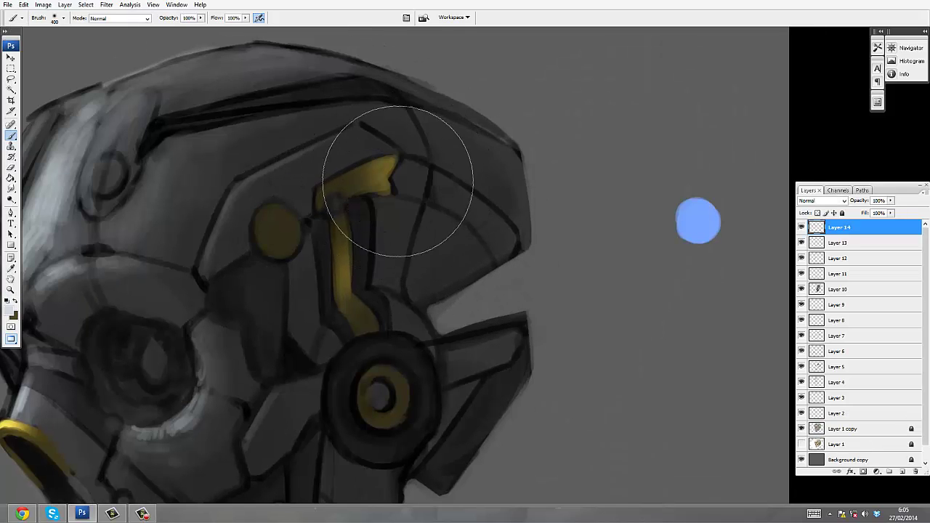
# - Paint soft light highlights on the rear cranium panel and, with a 125 px brush, beside the vertical yellow strip
pyautogui.click(398, 178)
pyautogui.press('[')
pyautogui.press('[')
pyautogui.press('[')
pyautogui.press('[')
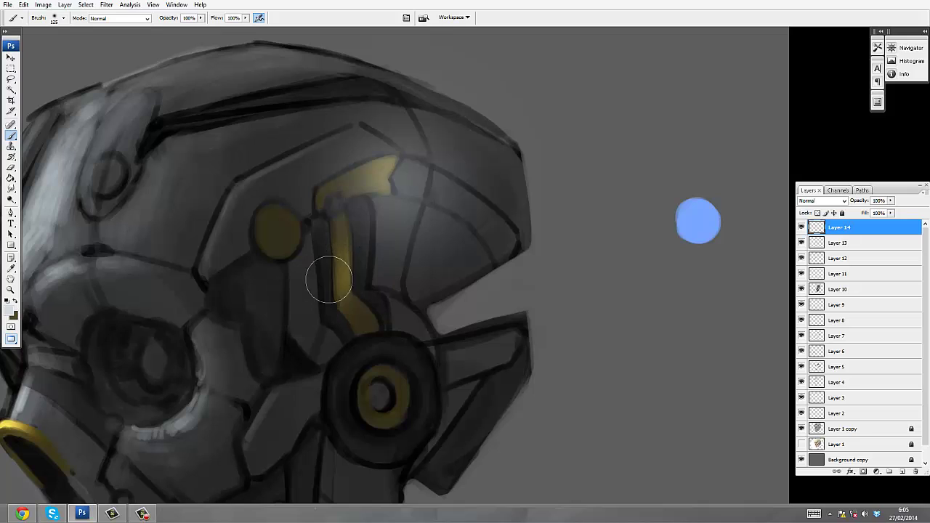
pyautogui.moveTo(332, 281)
pyautogui.mouseDown()
pyautogui.moveTo(346, 197)
pyautogui.moveTo(341, 281)
pyautogui.mouseUp()
# - Erase the highlight spill over the yellow accents and dark panel lines of the rear cranium, and compare with the layer hidden
pyautogui.press('e')
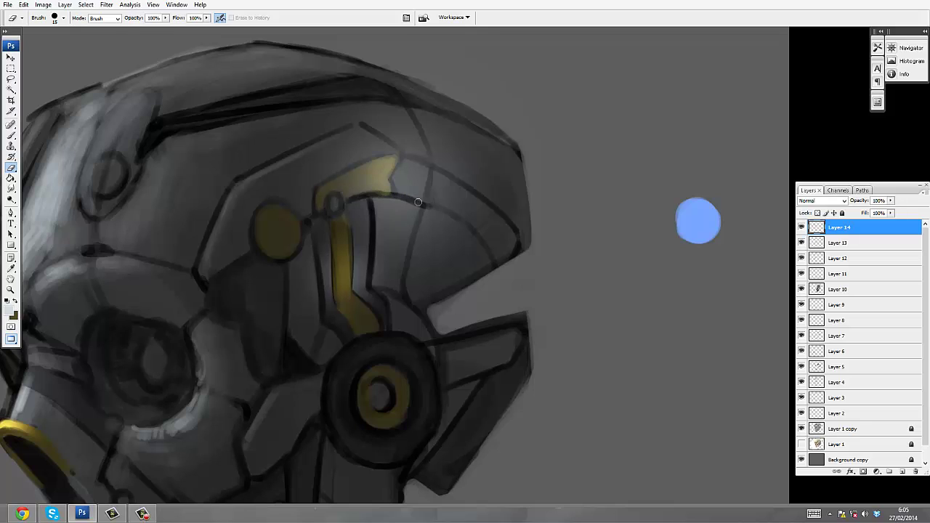
pyautogui.moveTo(428, 165); pyautogui.dragTo(404, 273)
pyautogui.moveTo(312, 207)
pyautogui.mouseDown()
pyautogui.moveTo(367, 175)
pyautogui.moveTo(379, 187)
pyautogui.mouseUp()
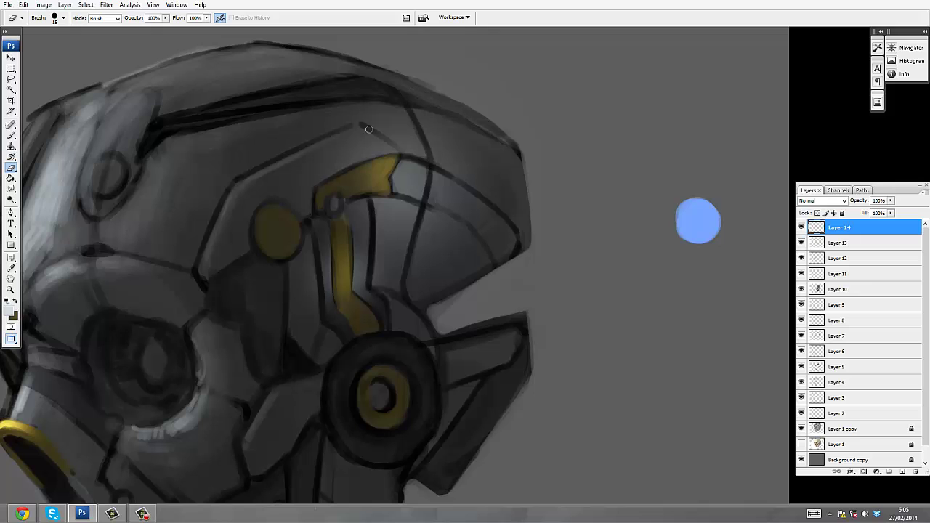
pyautogui.press('z')
pyautogui.keyDown('alt'); pyautogui.click(534, 170); pyautogui.keyUp('alt')
pyautogui.moveTo(534, 170); pyautogui.dragTo(500, 163)
pyautogui.click(801, 228)
pyautogui.click(801, 227)
pyautogui.moveTo(436, 94); pyautogui.dragTo(577, 238)
# - Set the opacity of the cranium highlight layer to 99%
pyautogui.press('h')
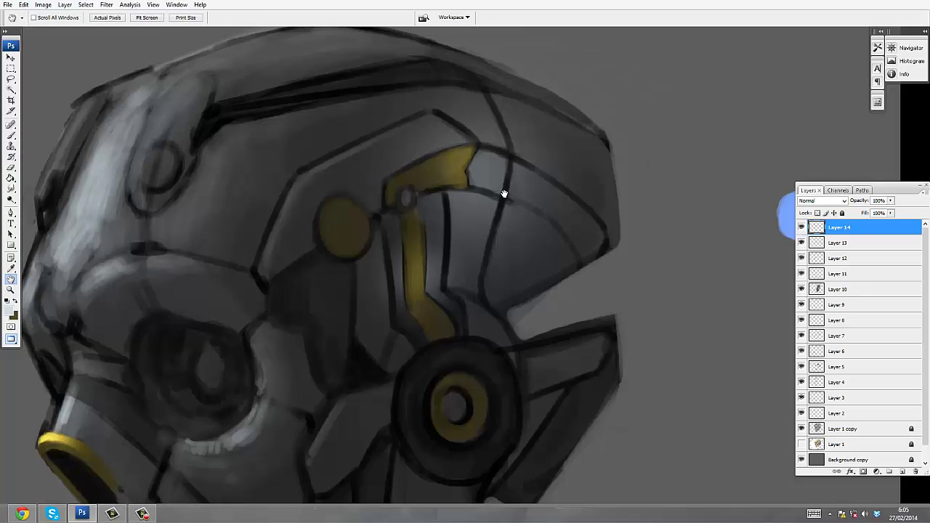
pyautogui.press('6')
pyautogui.press('7')
pyautogui.scroll(-2, 499, 200)
pyautogui.press('9')
pyautogui.press('9')
# - On a new layer, paint a soft light highlight across the lower jaw bar with a 175 px soft brush
pyautogui.press('b')
pyautogui.scroll(-8, 425, 73)
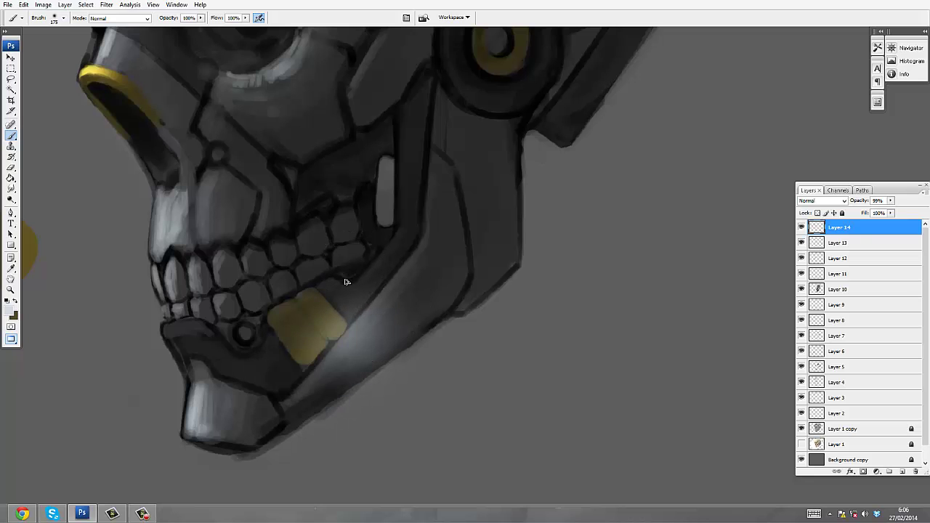
pyautogui.hotkey('ctrl', 'shift', 'alt', 'n')
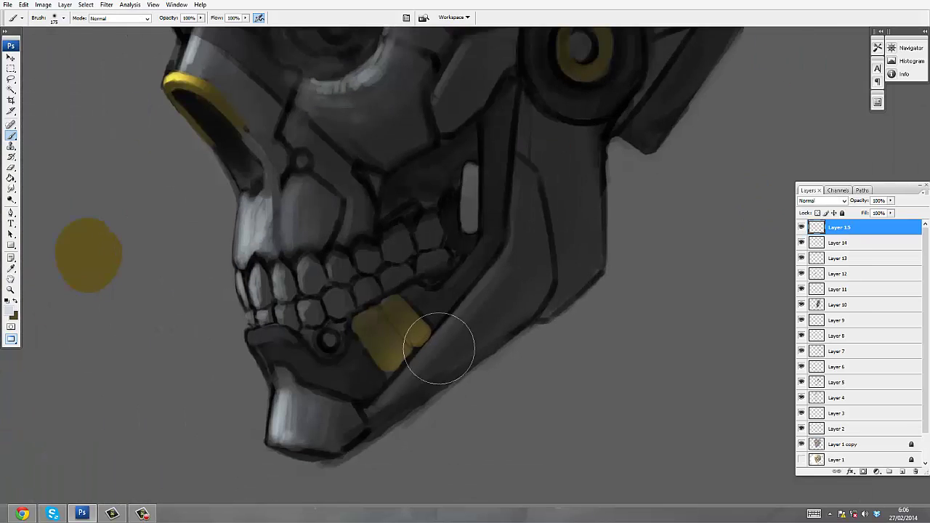
pyautogui.moveTo(436, 342); pyautogui.dragTo(380, 394)
# - Erase the jaw highlight's spill over the yellow plate and outside the jaw edge, and set the layer opacity to 20%
pyautogui.press('e')
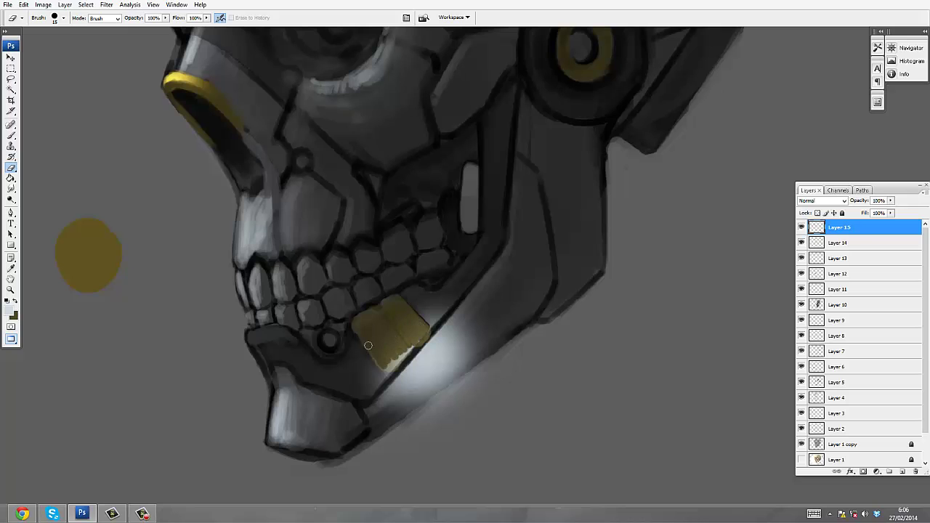
pyautogui.moveTo(387, 378); pyautogui.dragTo(424, 407)
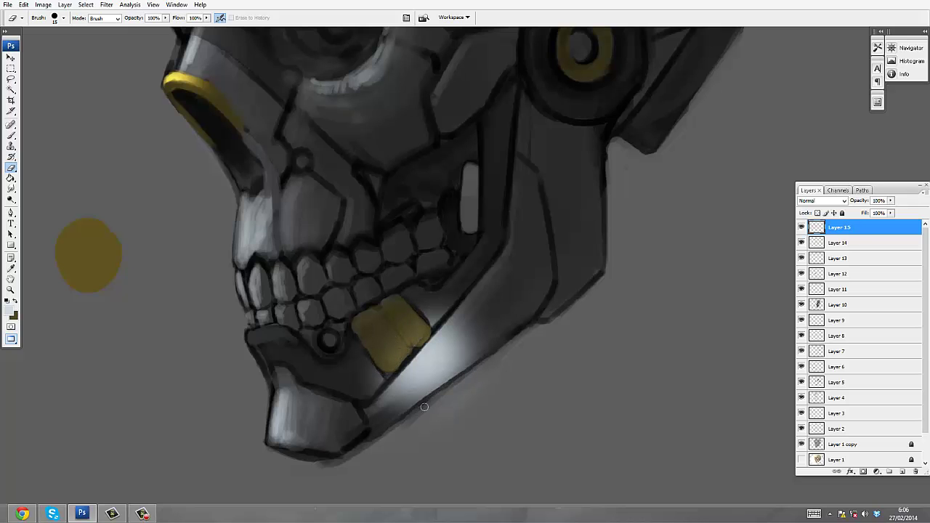
pyautogui.keyDown('alt'); pyautogui.click(568, 325); pyautogui.keyUp('alt')
pyautogui.keyDown('alt'); pyautogui.click(542, 263); pyautogui.keyUp('alt')
pyautogui.moveTo(541, 264); pyautogui.dragTo(523, 249)
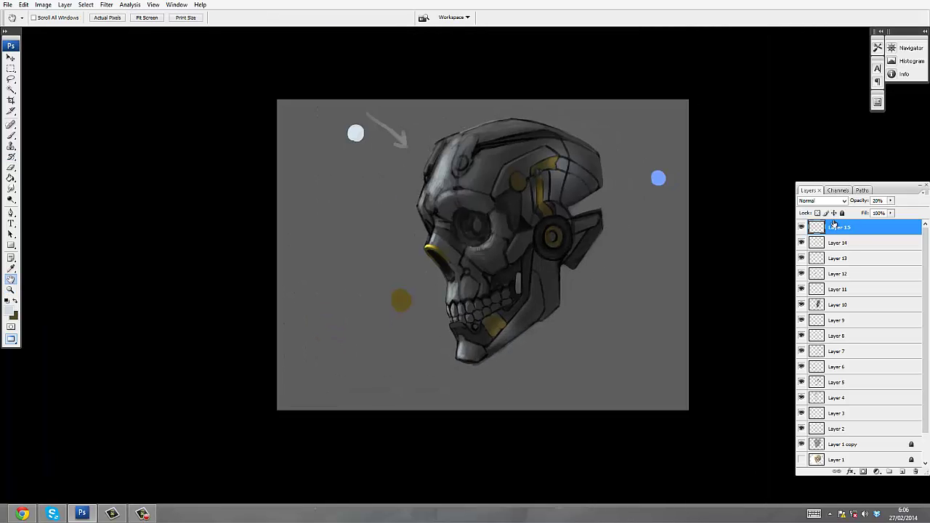
# - Merge the stacked paint layers down into Layer 3
pyautogui.hotkey('ctrl', 'e')
pyautogui.hotkey('ctrl', 'e')
pyautogui.hotkey('ctrl', 'e')
pyautogui.hotkey('ctrl', 'e')
pyautogui.hotkey('ctrl', 'e')
pyautogui.hotkey('ctrl', 'e')
pyautogui.hotkey('ctrl', 'e')
pyautogui.hotkey('ctrl', 'e')
pyautogui.hotkey('ctrl', 'e')
pyautogui.hotkey('ctrl', 'e')
# - Sample a dark tone from the eye socket area and save the file
pyautogui.press('z')
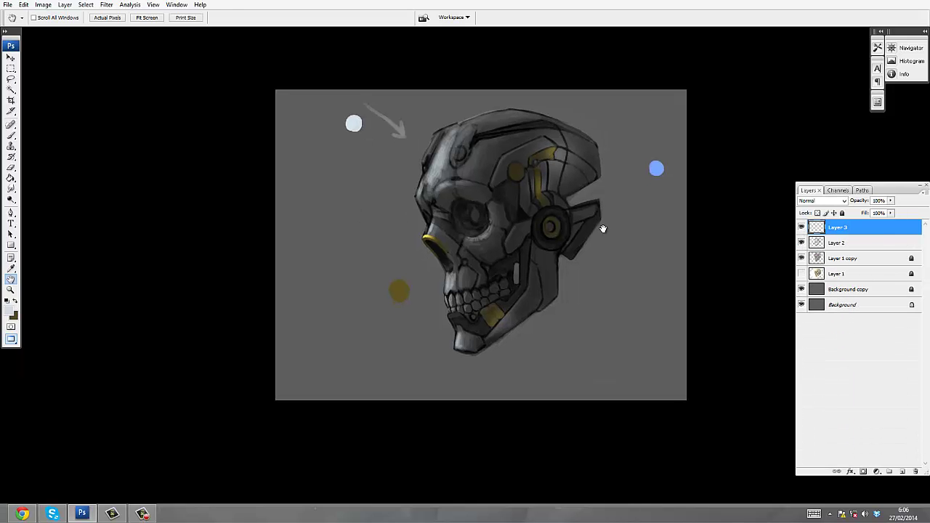
pyautogui.click(602, 228)
pyautogui.click(509, 232)
pyautogui.press('b')
pyautogui.keyDown('alt'); pyautogui.click(338, 251); pyautogui.keyUp('alt')
pyautogui.click(8, 5)
pyautogui.click(28, 125)
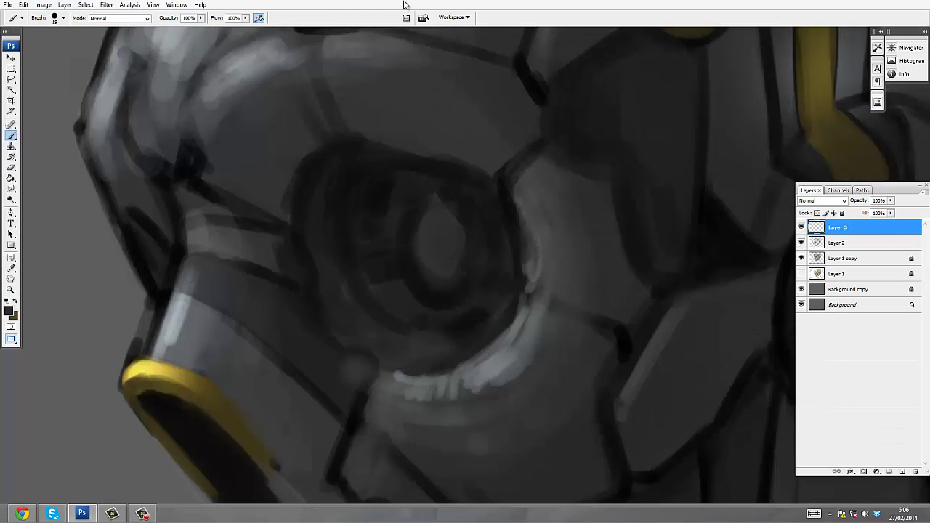
# - Blend the streaky highlight under the eye socket into the cheek with a sampled mid grey
pyautogui.press('z')
pyautogui.keyDown('alt'); pyautogui.click(531, 141); pyautogui.keyUp('alt')
pyautogui.keyDown('alt'); pyautogui.click(531, 141); pyautogui.keyUp('alt')
pyautogui.click(480, 204)
pyautogui.press('b')
pyautogui.keyDown('alt'); pyautogui.click(492, 299); pyautogui.keyUp('alt')
pyautogui.moveTo(401, 317); pyautogui.dragTo(451, 314)
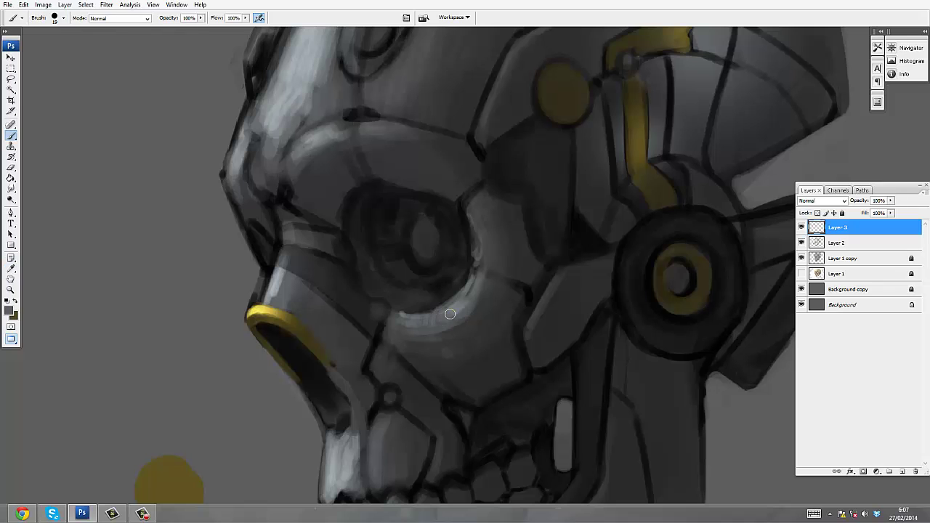
pyautogui.press('z')
pyautogui.keyDown('alt'); pyautogui.click(510, 193); pyautogui.keyUp('alt')
pyautogui.keyDown('alt'); pyautogui.click(507, 193); pyautogui.keyUp('alt')
pyautogui.keyDown('alt'); pyautogui.click(505, 193); pyautogui.keyUp('alt')
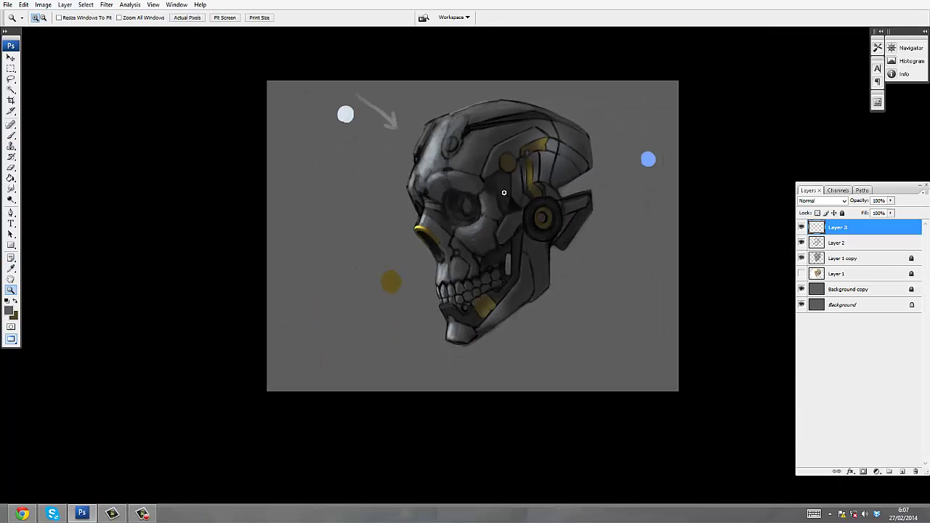
# - On a new layer, sample black from the ear disc and repaint the dark rings around the eye socket
pyautogui.click(458, 200)
pyautogui.hotkey('ctrl', 'alt', 'shift', 'n')
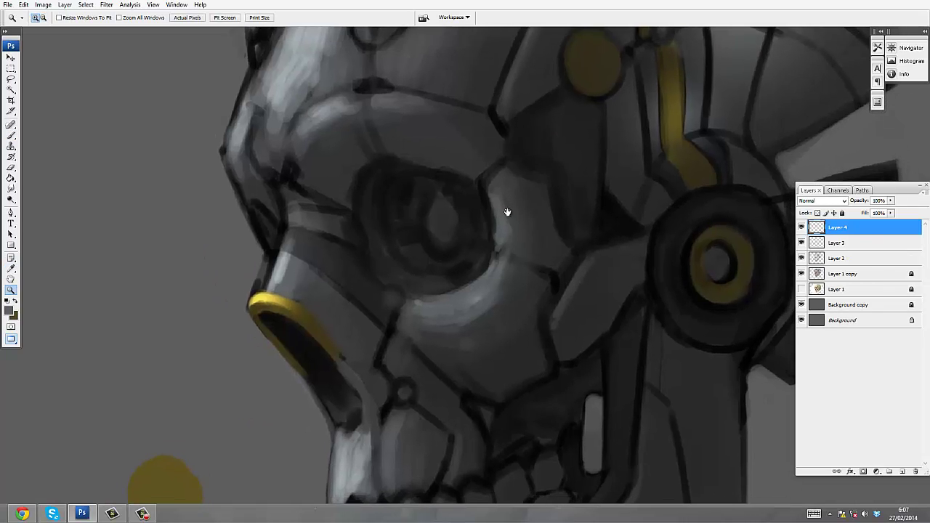
pyautogui.press('i')
pyautogui.press('z')
pyautogui.keyDown('alt'); pyautogui.click(508, 186); pyautogui.keyUp('alt')
pyautogui.press('i')
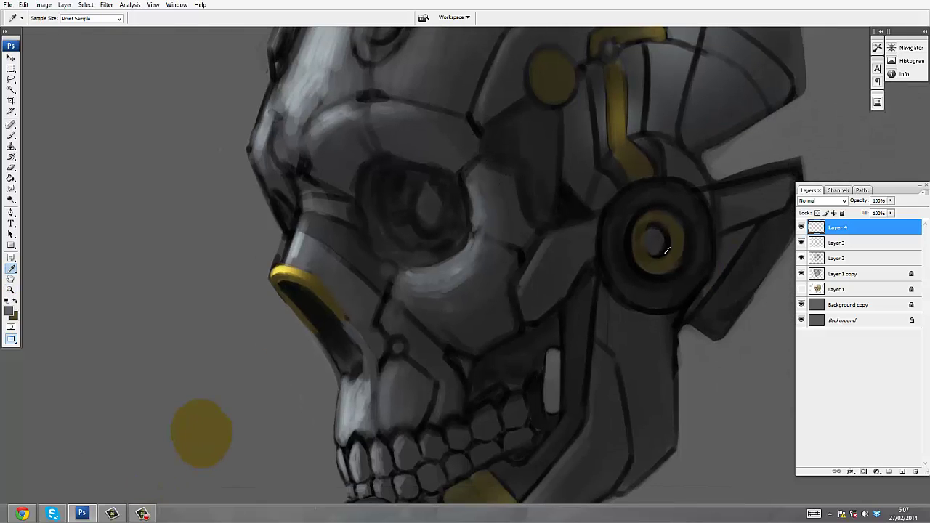
pyautogui.click(664, 251)
pyautogui.press('z')
pyautogui.click(467, 223)
pyautogui.press('b')
pyautogui.moveTo(338, 176)
pyautogui.mouseDown()
pyautogui.moveTo(410, 152)
pyautogui.moveTo(484, 218)
pyautogui.moveTo(412, 276)
pyautogui.moveTo(301, 255)
pyautogui.moveTo(486, 277)
pyautogui.mouseUp()
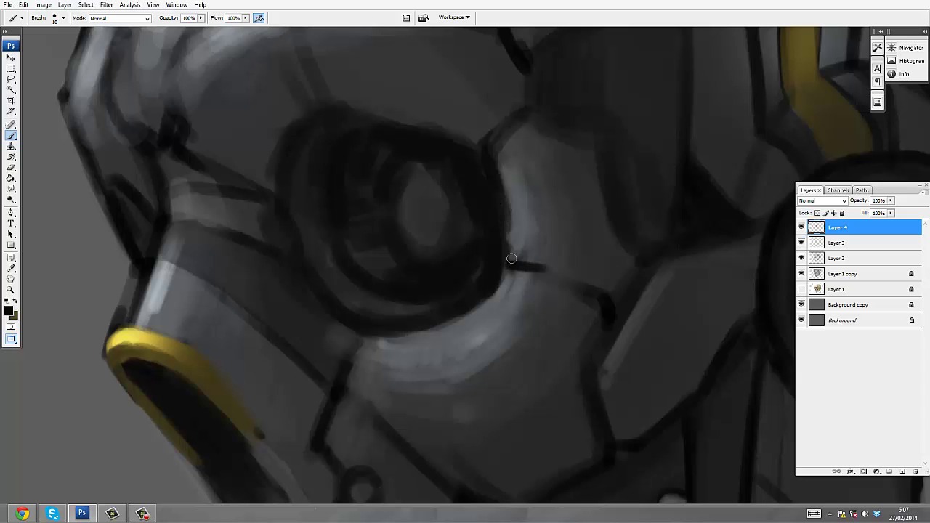
# - Repaint the black panel lines over the brow and around the rounded forehead bracket and its disc
pyautogui.scroll(-2, 512, 257)
pyautogui.scroll(2, 365, 183)
pyautogui.scroll(2, 309, 125)
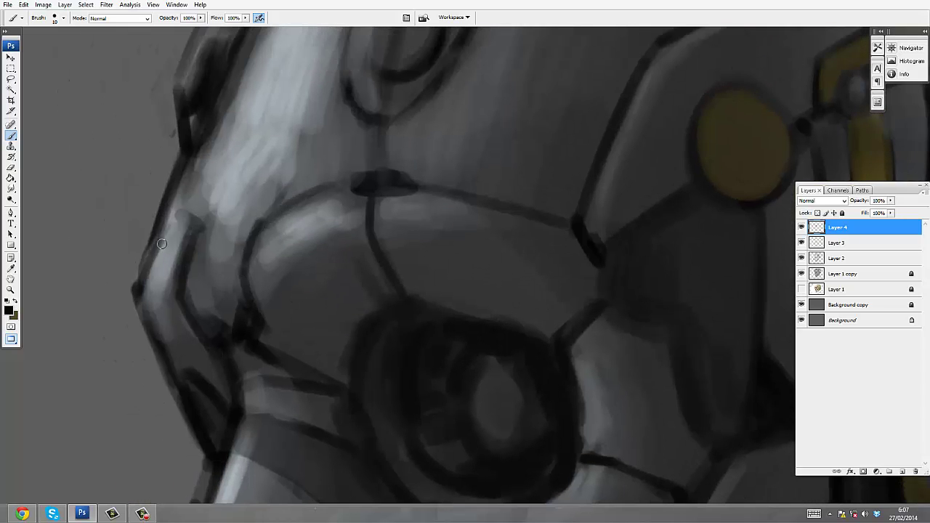
pyautogui.moveTo(161, 244); pyautogui.dragTo(205, 202)
pyautogui.scroll(-2, 205, 202)
pyautogui.scroll(3, 274, 145)
pyautogui.moveTo(375, 101)
pyautogui.mouseDown()
pyautogui.moveTo(320, 280)
pyautogui.moveTo(461, 166)
pyautogui.mouseUp()
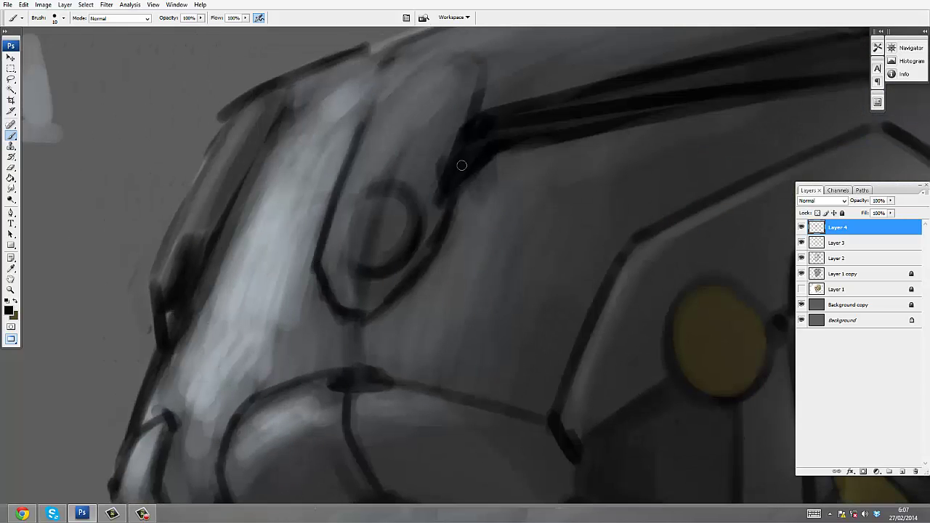
# - Fill the forehead disc with sampled dark grey using a 15 px brush, and shade the recess at the forehead's front edge
pyautogui.keyDown('alt'); pyautogui.click(374, 214); pyautogui.keyUp('alt')
pyautogui.press(']')
pyautogui.moveTo(386, 214)
pyautogui.mouseDown()
pyautogui.moveTo(380, 254)
pyautogui.moveTo(353, 233)
pyautogui.mouseUp()
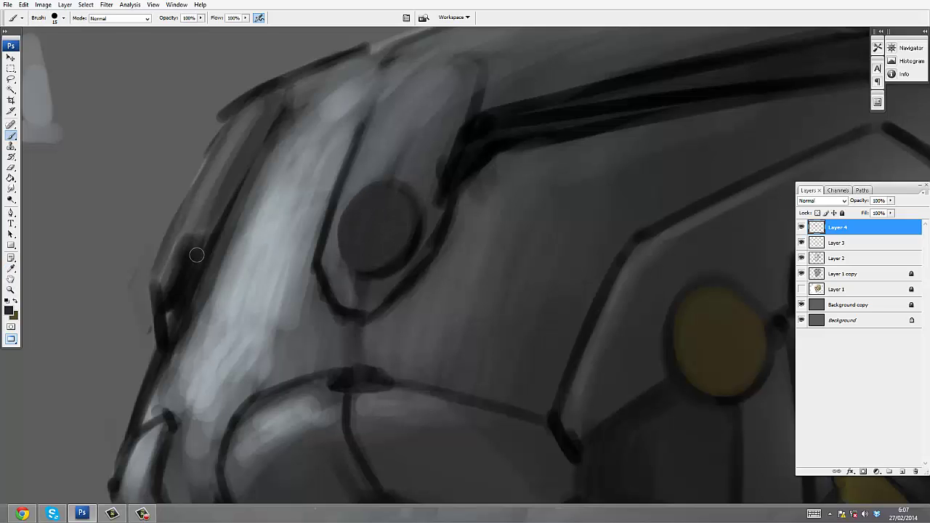
pyautogui.scroll(-2, 218, 207)
pyautogui.scroll(2, 225, 196)
pyautogui.moveTo(187, 228)
pyautogui.mouseDown()
pyautogui.moveTo(162, 282)
pyautogui.moveTo(262, 125)
pyautogui.mouseUp()
# - Thicken the dark outline along the forehead's front edge and the top of the cranium, undoing the last stroke
pyautogui.keyDown('alt'); pyautogui.click(232, 177); pyautogui.keyUp('alt')
pyautogui.scroll(-2, 253, 141)
pyautogui.scroll(2, 288, 102)
pyautogui.moveTo(234, 180); pyautogui.dragTo(573, 53)
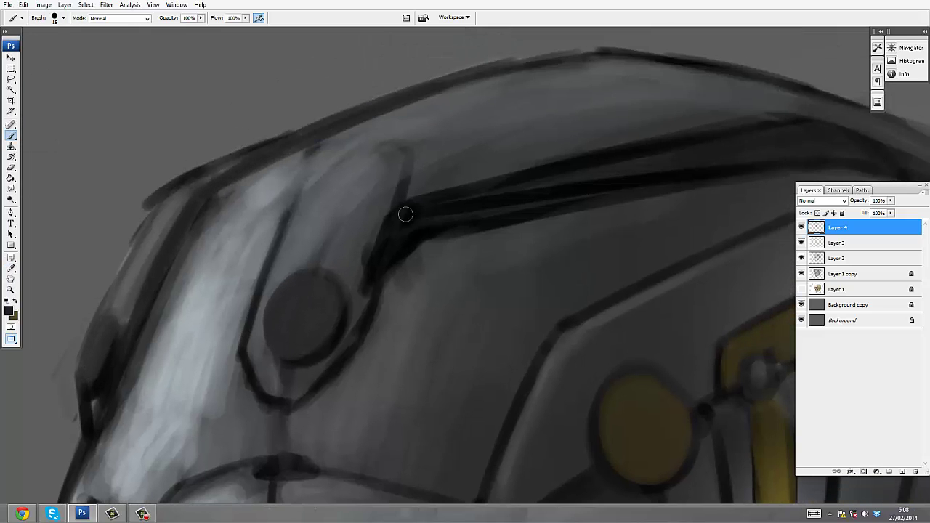
pyautogui.hotkey('ctrl', 'z')
# - Repaint the long cranium groove in dark grey and trim the skull's top outline with the background grey
pyautogui.moveTo(369, 172)
pyautogui.mouseDown()
pyautogui.moveTo(516, 122)
pyautogui.moveTo(623, 119)
pyautogui.mouseUp()
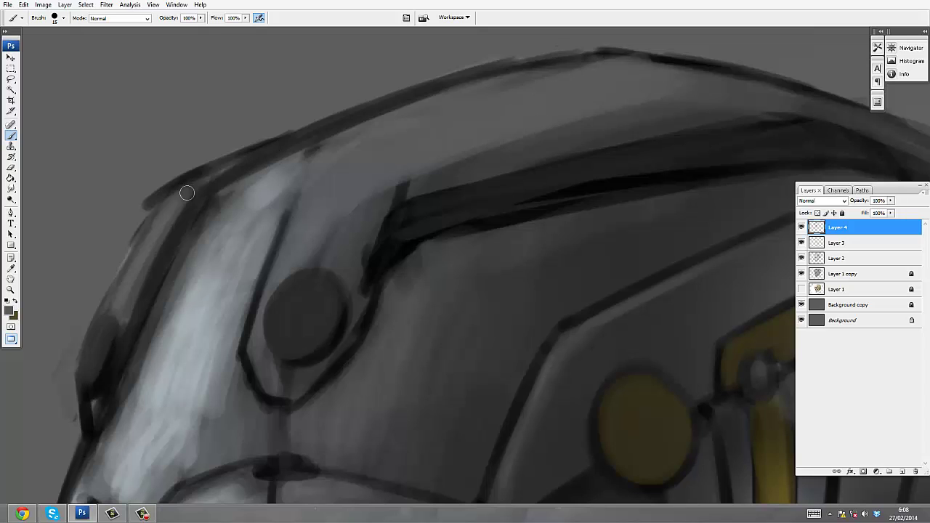
pyautogui.moveTo(186, 193)
pyautogui.mouseDown()
pyautogui.moveTo(517, 52)
pyautogui.moveTo(570, 53)
pyautogui.mouseUp()
pyautogui.moveTo(211, 221)
pyautogui.mouseDown()
pyautogui.moveTo(225, 199)
pyautogui.moveTo(266, 191)
pyautogui.mouseUp()
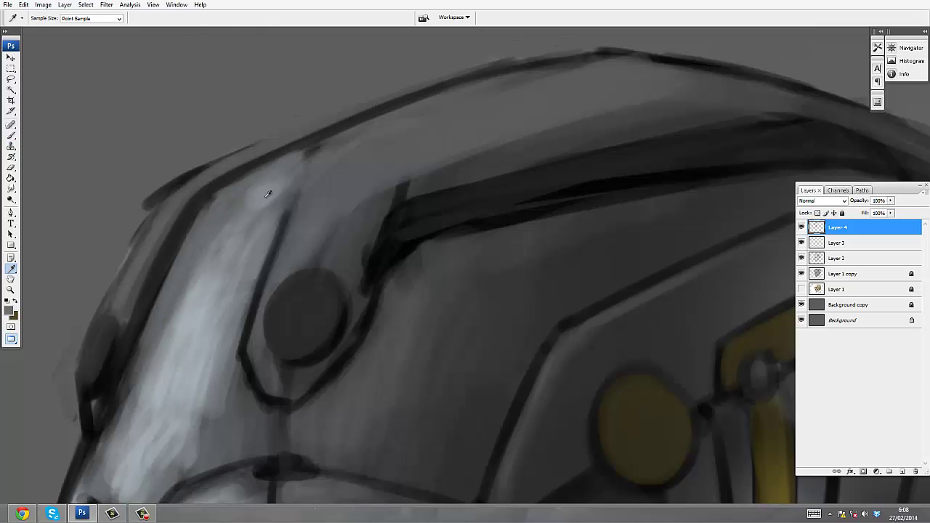
pyautogui.scroll(-1, 229, 193)
# - On a new layer, blend the forehead and upper cranium highlight with a 30 px brush at 40% opacity
pyautogui.hotkey('ctrl', 'shift', 'alt', 'n')
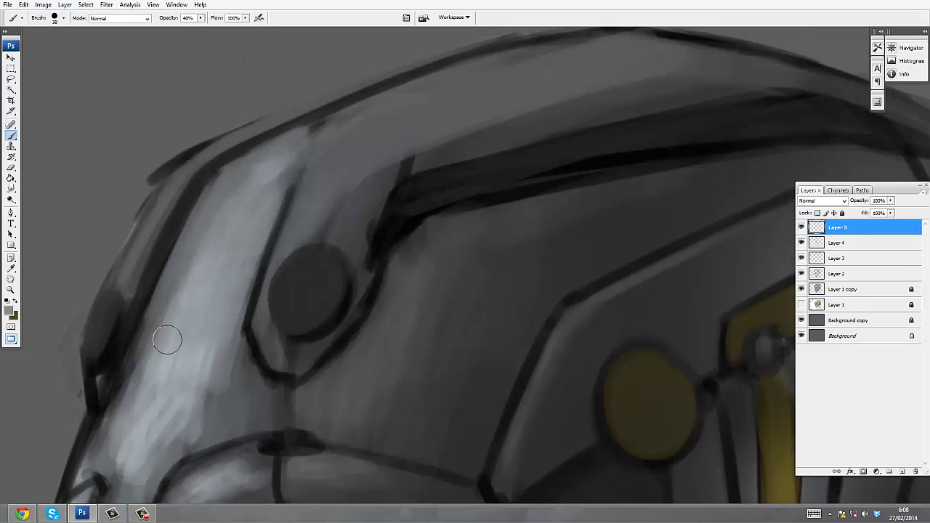
pyautogui.moveTo(166, 338)
pyautogui.mouseDown()
pyautogui.moveTo(247, 182)
pyautogui.moveTo(391, 109)
pyautogui.mouseUp()
pyautogui.keyDown('alt'); pyautogui.click(475, 139); pyautogui.keyUp('alt')
pyautogui.keyDown('alt'); pyautogui.click(475, 139); pyautogui.keyUp('alt')
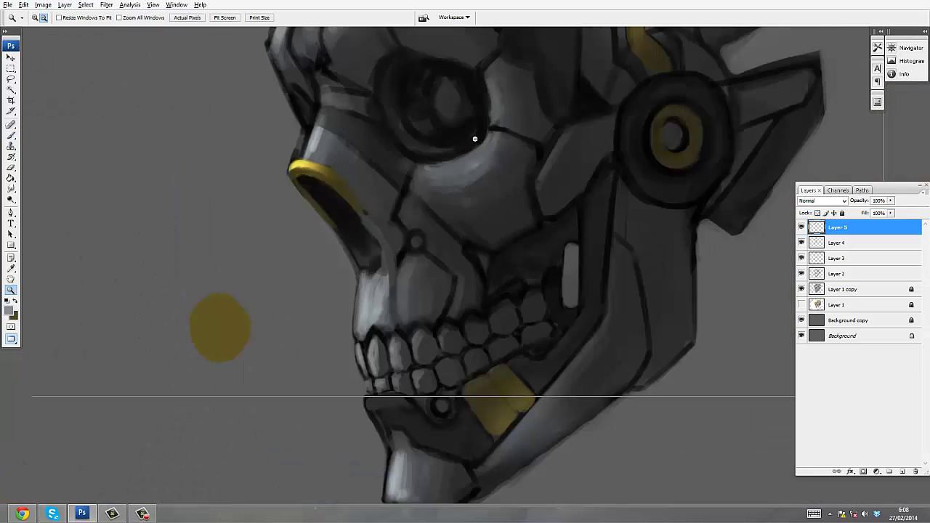
pyautogui.keyDown('alt'); pyautogui.click(479, 140); pyautogui.keyUp('alt')
pyautogui.keyDown('alt'); pyautogui.click(485, 141); pyautogui.keyUp('alt')
pyautogui.keyDown('alt'); pyautogui.click(490, 143); pyautogui.keyUp('alt')
pyautogui.moveTo(489, 143); pyautogui.dragTo(481, 140)
pyautogui.moveTo(579, 84); pyautogui.dragTo(334, 272)
pyautogui.click(429, 210)
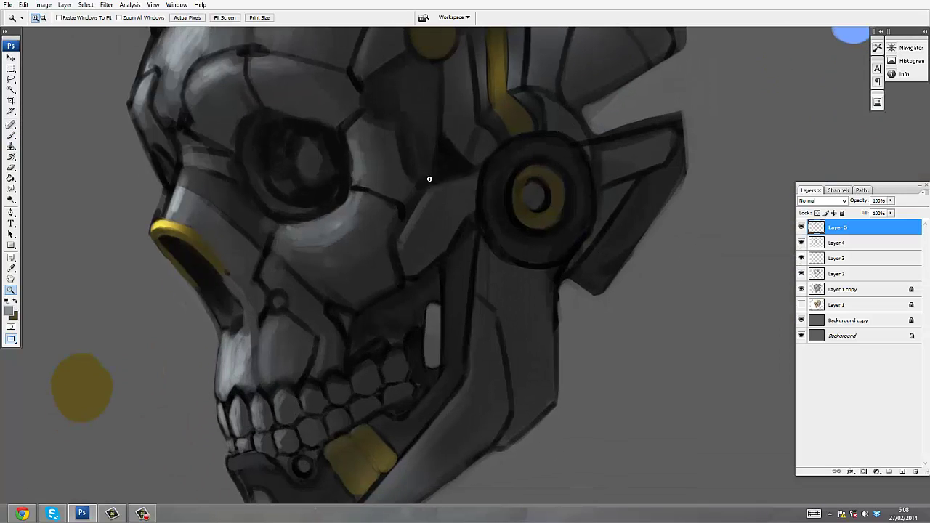
# - Merge the top layers down into Layer 2 and compare the painting with that layer hidden and shown
pyautogui.hotkey('ctrl', 'e')
pyautogui.hotkey('ctrl', 'e')
pyautogui.hotkey('ctrl', 'e')
pyautogui.scroll(3, 556, 218)
pyautogui.click(802, 228)
pyautogui.click(803, 228)
pyautogui.moveTo(556, 247); pyautogui.dragTo(612, 191)
# - On a new layer, paint a thin yellow rim and small light grey streaks inside the eye socket
pyautogui.hotkey('ctrl', 'alt', 'shift', 'n')
pyautogui.moveTo(484, 143); pyautogui.dragTo(334, 274)
pyautogui.press('i')
pyautogui.click(404, 185)
pyautogui.moveTo(405, 183)
pyautogui.mouseDown()
pyautogui.moveTo(388, 255)
pyautogui.moveTo(383, 238)
pyautogui.mouseUp()
pyautogui.press('b')
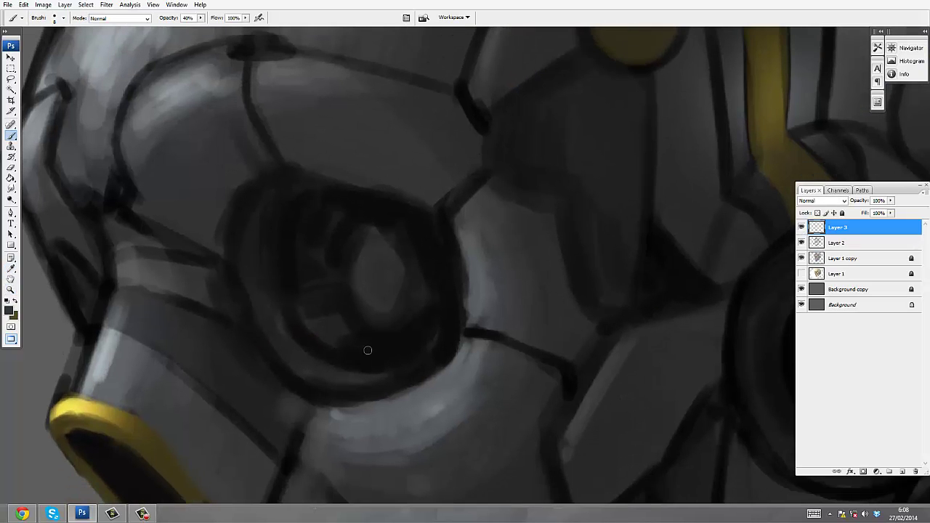
pyautogui.moveTo(375, 359); pyautogui.dragTo(373, 369)
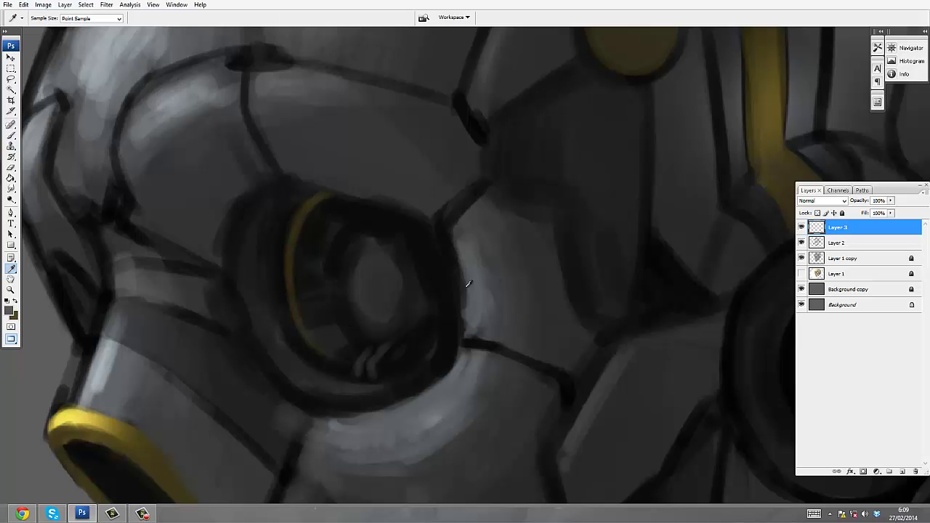
# - Add new layers and, with the brush at 100% opacity, paint light grey highlights along the eye socket's inner and lower rims
pyautogui.hotkey('ctrl', 'alt', 'shift', 'n')
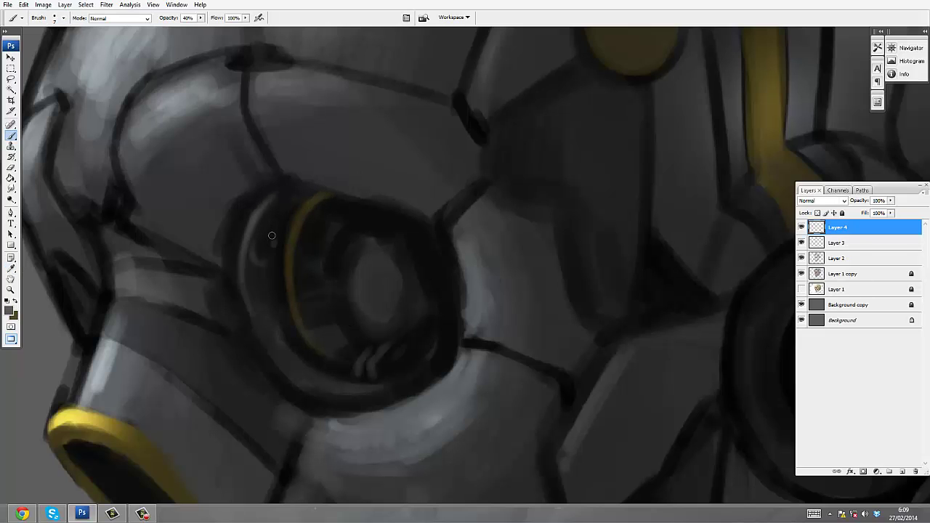
pyautogui.hotkey('ctrl', 'alt', 'shift', 'n')
pyautogui.hotkey('ctrl', '+')
pyautogui.press('0')
pyautogui.moveTo(305, 364); pyautogui.dragTo(432, 345)
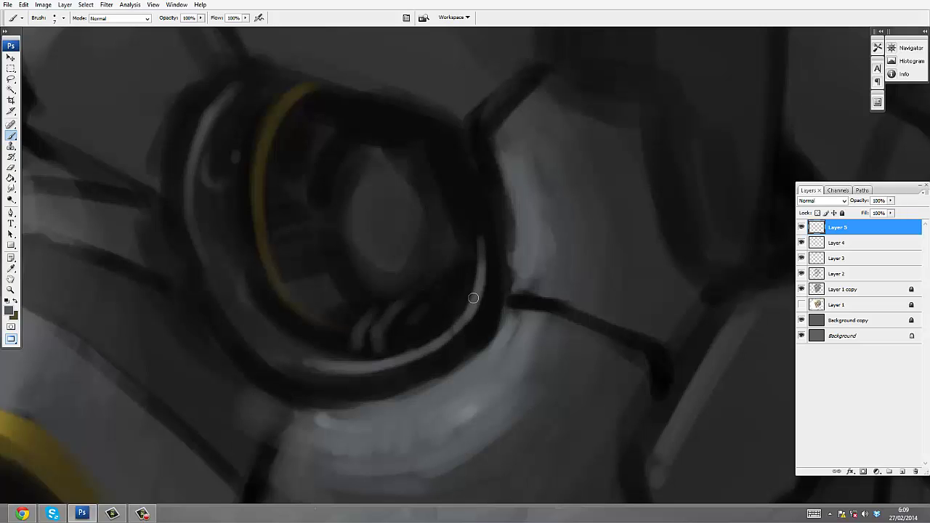
pyautogui.moveTo(473, 298)
pyautogui.mouseDown()
pyautogui.moveTo(448, 340)
pyautogui.moveTo(295, 357)
pyautogui.mouseUp()
pyautogui.moveTo(285, 264); pyautogui.dragTo(256, 281)
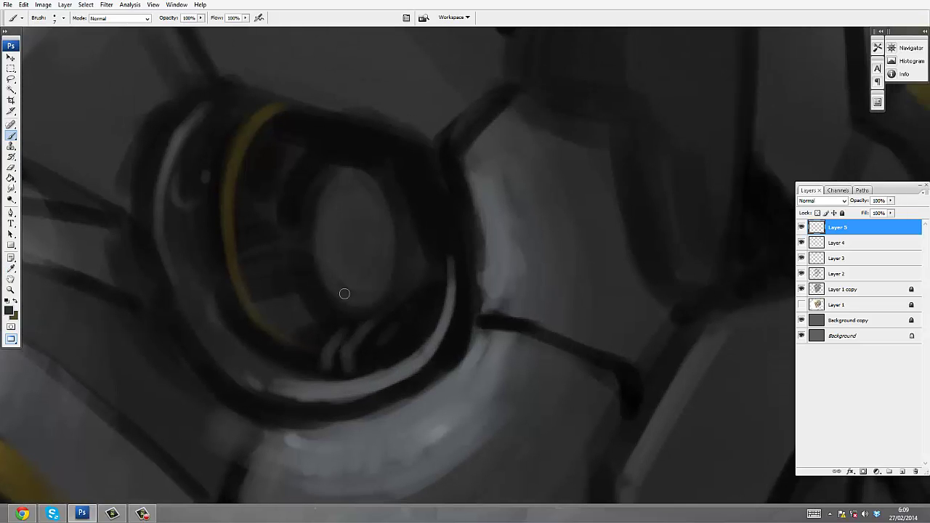
# - Paint a light grey highlight ring around the eye lens with sampled tones
pyautogui.moveTo(405, 246); pyautogui.dragTo(398, 190)
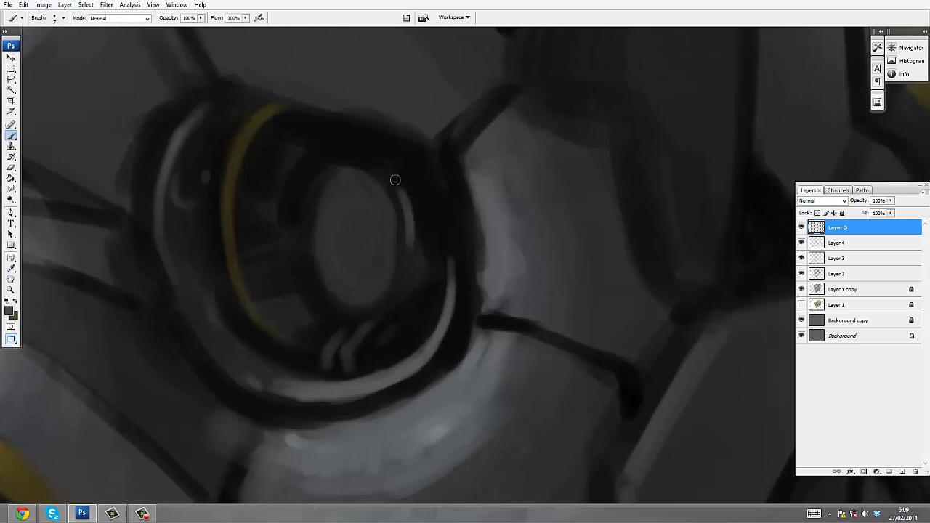
pyautogui.keyDown('alt'); pyautogui.click(349, 146); pyautogui.keyUp('alt')
pyautogui.moveTo(398, 244); pyautogui.dragTo(373, 178)
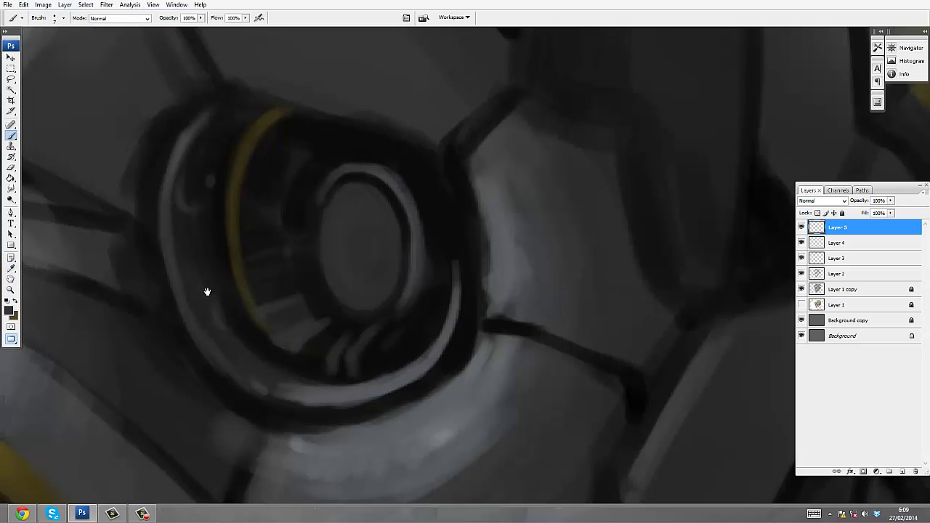
# - Blend sampled dark grey tones over the panels around the outer rim of the eye socket, enlarging the brush to 15 px
pyautogui.moveTo(133, 216)
pyautogui.mouseDown()
pyautogui.moveTo(161, 241)
pyautogui.moveTo(150, 193)
pyautogui.mouseUp()
pyautogui.keyDown('alt'); pyautogui.click(139, 259); pyautogui.keyUp('alt')
pyautogui.moveTo(140, 236); pyautogui.dragTo(150, 280)
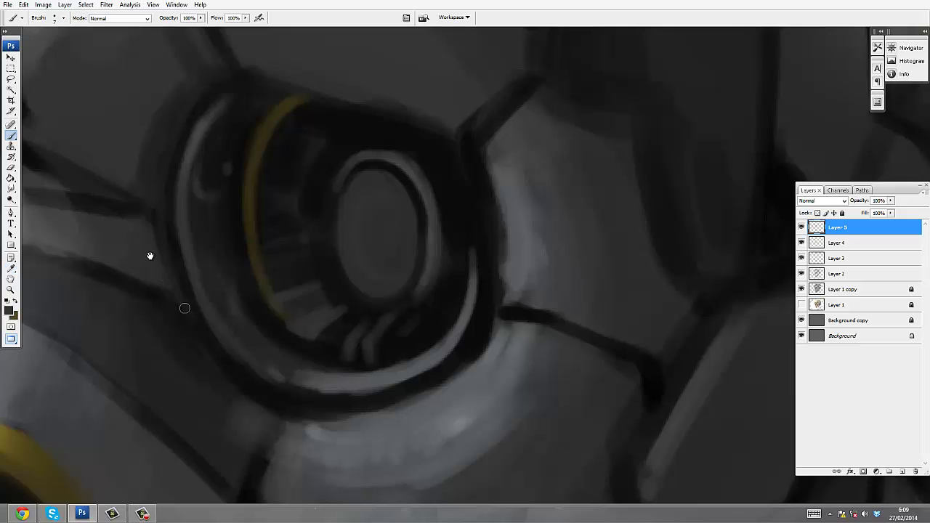
pyautogui.moveTo(185, 308); pyautogui.dragTo(171, 282)
pyautogui.moveTo(164, 298); pyautogui.dragTo(186, 359)
pyautogui.moveTo(150, 120); pyautogui.dragTo(192, 225)
pyautogui.press(']')
pyautogui.press(']')
pyautogui.press(']')
pyautogui.press(']')
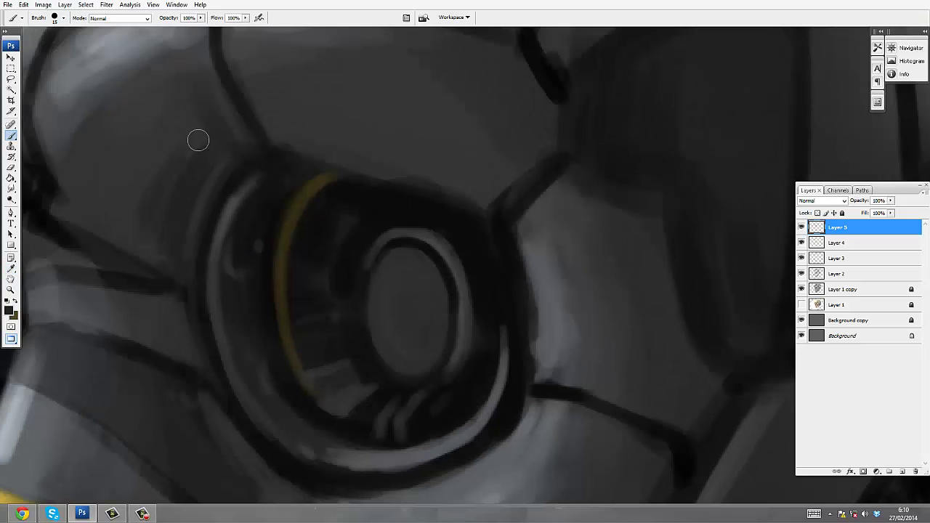
pyautogui.moveTo(195, 139)
pyautogui.mouseDown()
pyautogui.moveTo(246, 95)
pyautogui.moveTo(236, 94)
pyautogui.mouseUp()
# - Paint a dark inner ring inside the eye lens with a smaller brush and a sampled tone
pyautogui.press('[')
pyautogui.press('[')
pyautogui.moveTo(461, 210); pyautogui.dragTo(422, 288)
pyautogui.keyDown('alt'); pyautogui.click(425, 218); pyautogui.keyUp('alt')
pyautogui.moveTo(427, 211); pyautogui.dragTo(434, 301)
# - Choose a bright sky blue and paint a solid oval pupil in the eye lens on a new layer
pyautogui.click(9, 310)
pyautogui.click(782, 191)
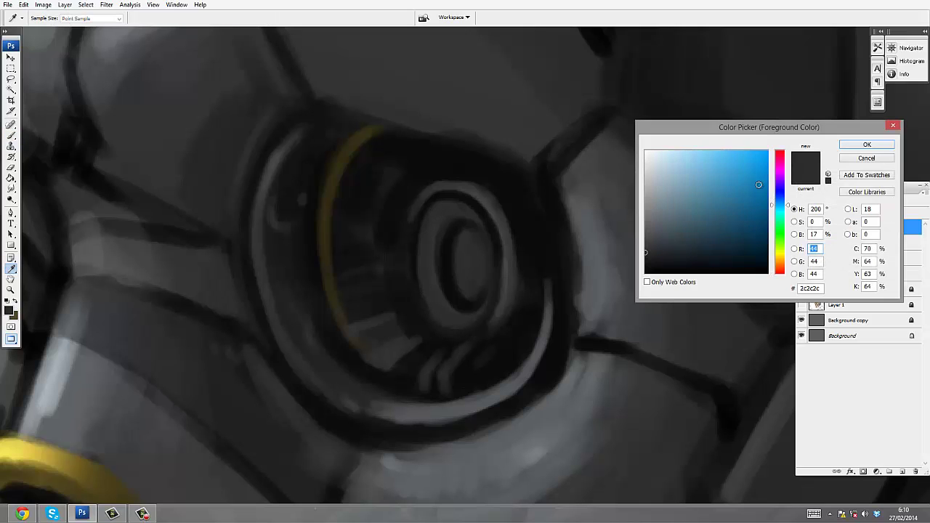
pyautogui.click(756, 156)
pyautogui.click(816, 143)
pyautogui.hotkey('ctrl', 'shift', 'alt', 'n')
pyautogui.moveTo(470, 244)
pyautogui.mouseDown()
pyautogui.moveTo(473, 292)
pyautogui.moveTo(474, 244)
pyautogui.moveTo(484, 261)
pyautogui.moveTo(477, 270)
pyautogui.moveTo(471, 223)
pyautogui.mouseUp()
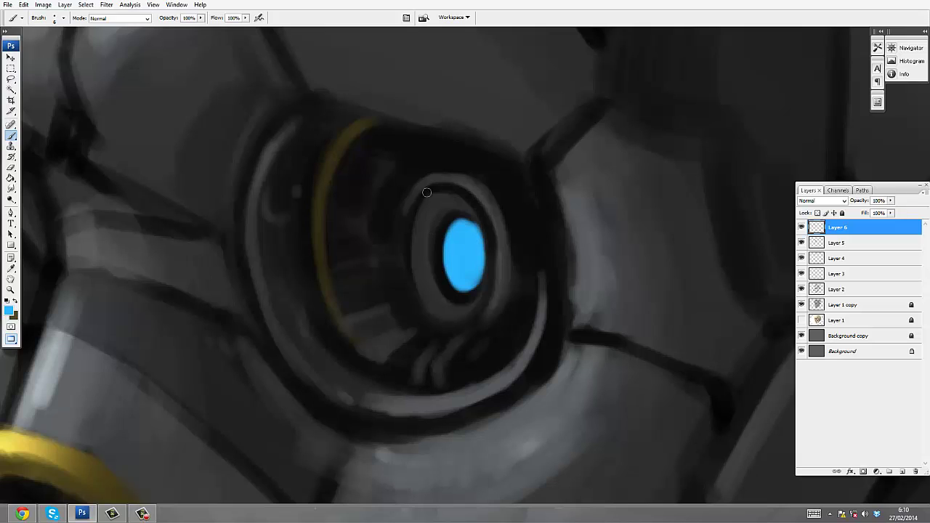
# - On a new layer, paint a ring of small blue dots around the pupil
pyautogui.hotkey('ctrl', 'shift', 'alt', 'n')
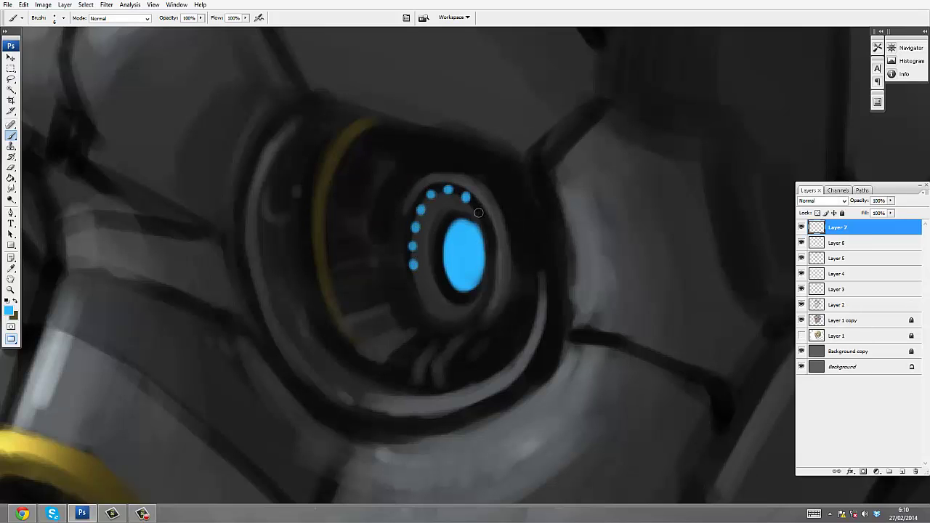
pyautogui.click(419, 290)
pyautogui.click(426, 305)
pyautogui.moveTo(425, 306); pyautogui.dragTo(432, 283)
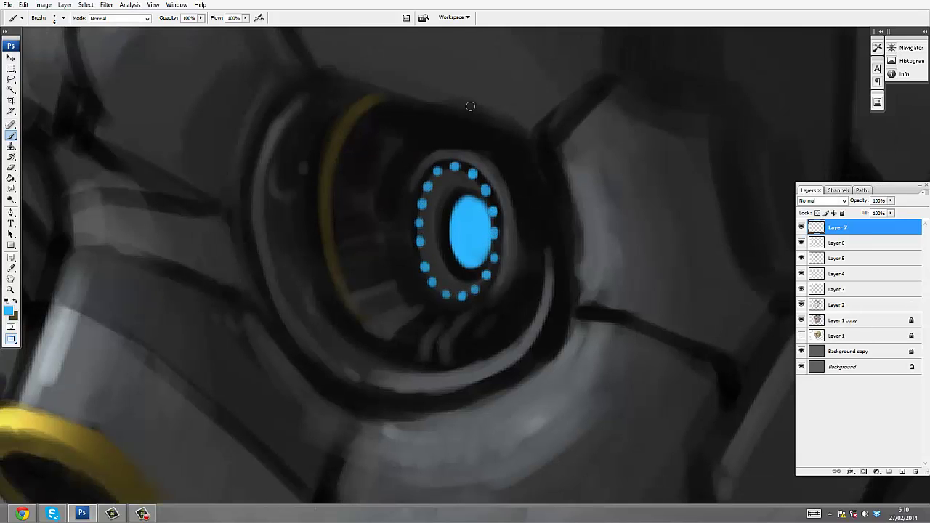
# - On a new layer, add short blue tick marks beside the lens and around the pupil's edge, erasing their excess length
pyautogui.hotkey('ctrl', 'shift', 'alt', 'n')
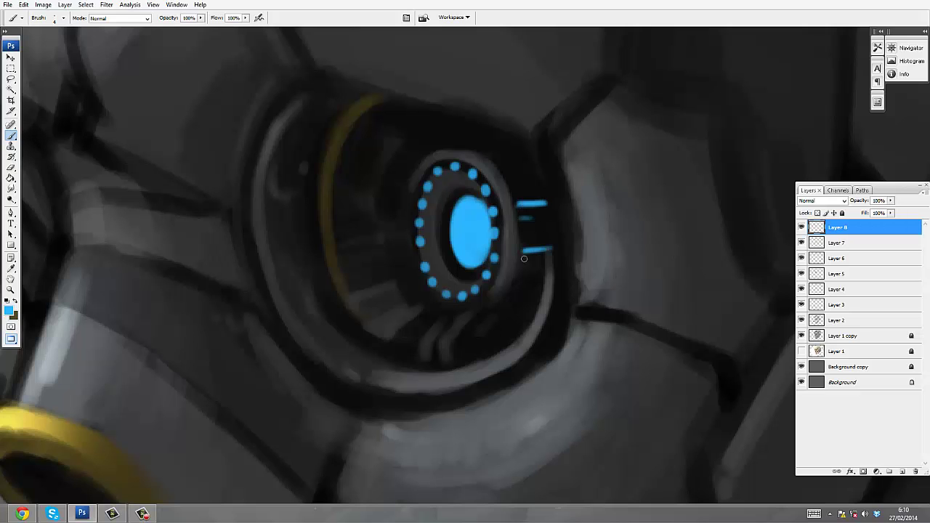
pyautogui.press('e')
pyautogui.moveTo(546, 203); pyautogui.dragTo(527, 207)
pyautogui.moveTo(554, 255); pyautogui.dragTo(539, 252)
pyautogui.press('b')
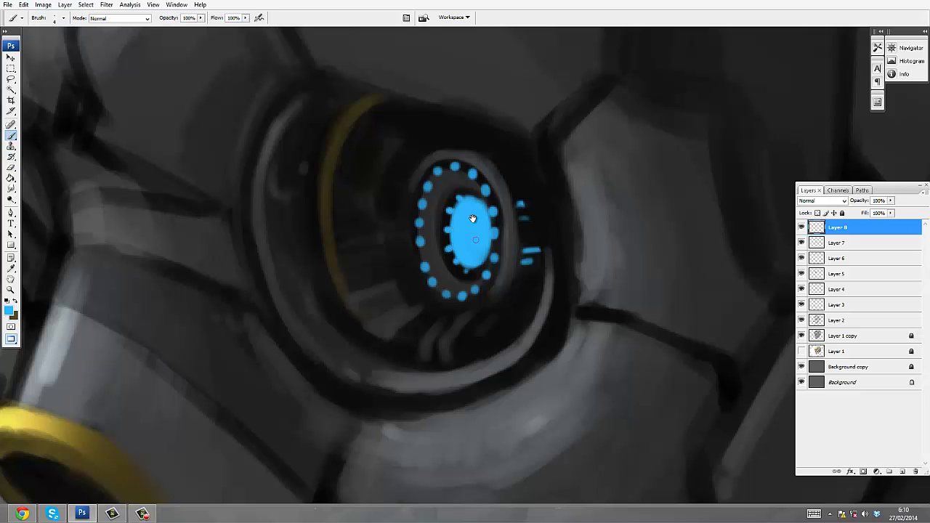
# - On a new layer, paint a soft blue glow over the eye with a 300 px soft brush, blended as Linear Dodge
pyautogui.keyDown('alt'); pyautogui.click(476, 219); pyautogui.keyUp('alt')
pyautogui.keyDown('alt'); pyautogui.click(502, 197); pyautogui.keyUp('alt')
pyautogui.keyDown('alt'); pyautogui.click(534, 169); pyautogui.keyUp('alt')
pyautogui.keyDown('alt'); pyautogui.click(506, 197); pyautogui.keyUp('alt')
pyautogui.hotkey('ctrl', 'shift', 'n')
pyautogui.press('Return')
pyautogui.click(63, 18)
pyautogui.doubleClick(50, 160)
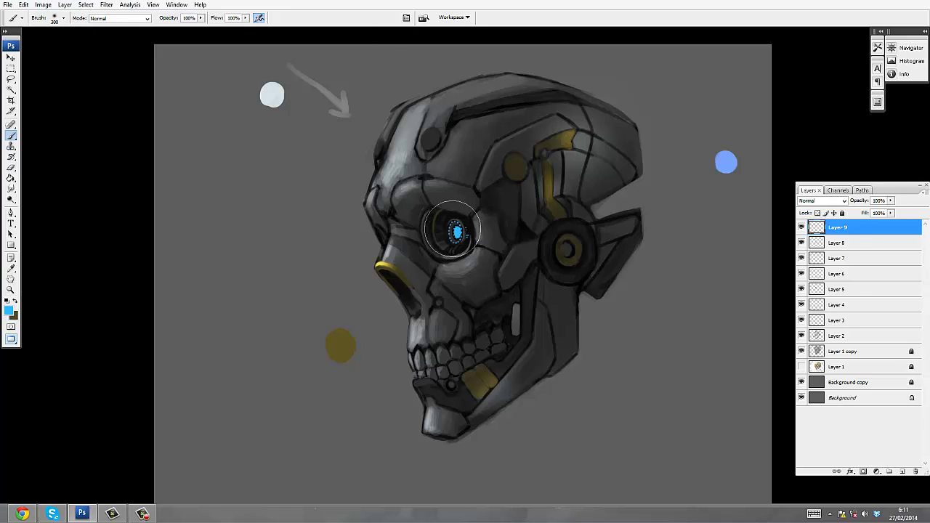
pyautogui.click(452, 230)
pyautogui.hotkey('shift', 'alt', 'd')
# - On a new layer, paint a soft blue spot, flatten it into a thin horizontal flare and place it across the eye
pyautogui.hotkey('ctrl', 'shift', 'alt', 'n')
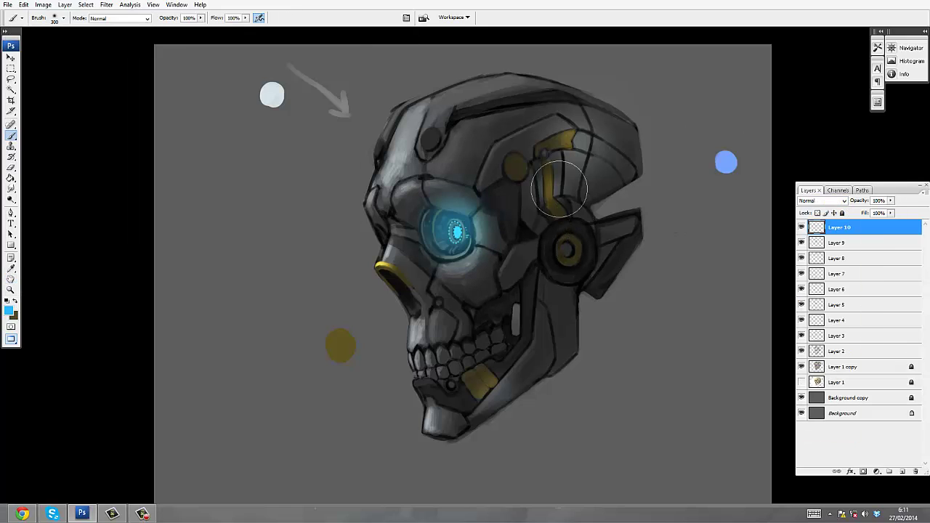
pyautogui.click(258, 223)
pyautogui.click(258, 224)
pyautogui.click(11, 57)
pyautogui.moveTo(257, 164); pyautogui.dragTo(257, 270)
pyautogui.moveTo(319, 278); pyautogui.dragTo(442, 278)
pyautogui.moveTo(320, 279); pyautogui.dragTo(456, 231)
pyautogui.press('Return')
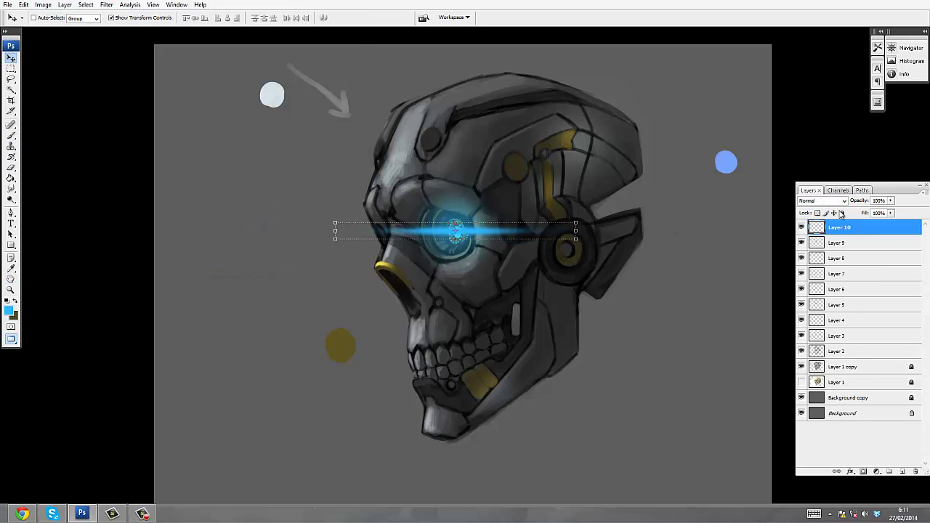
# - Blend the flare with the eye glow and merge its layer down into Layer 9 as Linear Dodge
pyautogui.press('h')
pyautogui.hotkey('ctrl', '+')
pyautogui.hotkey('alt', '[')
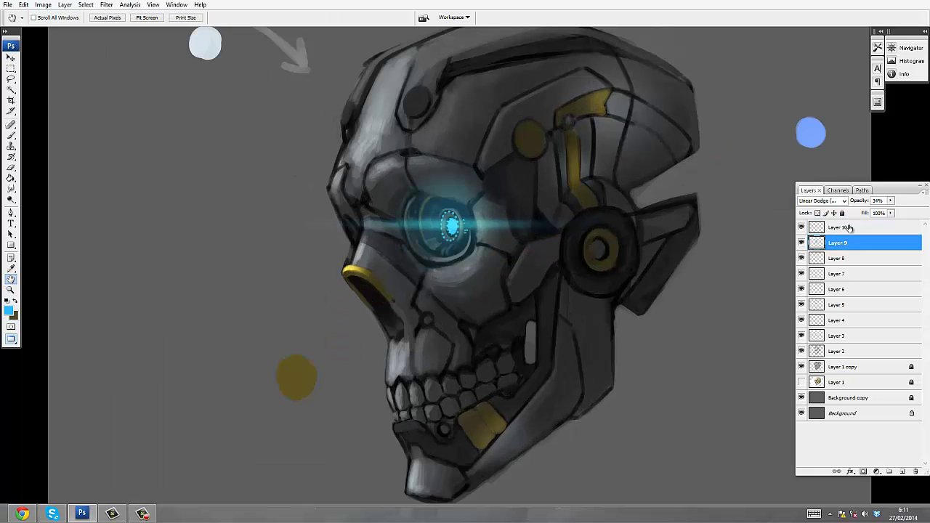
pyautogui.press('v')
pyautogui.click(844, 227)
pyautogui.hotkey('ctrl', 'e')
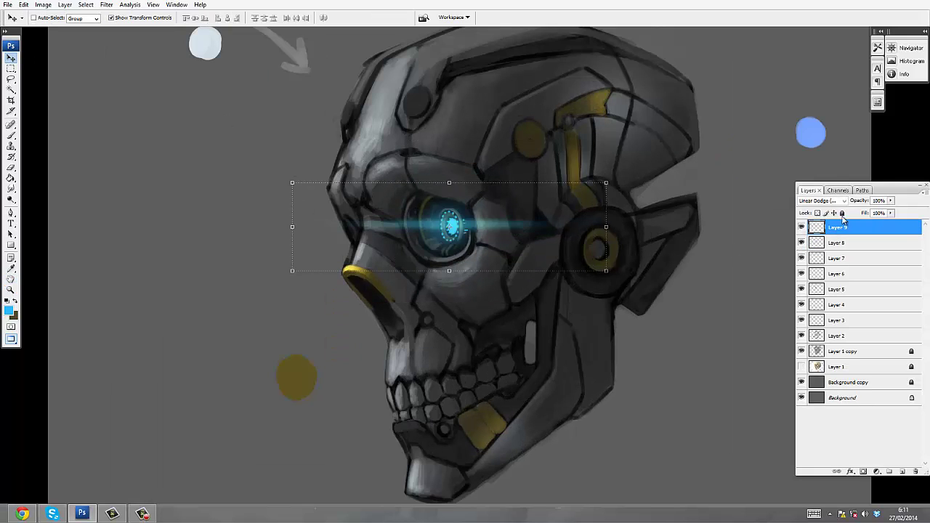
# - Hide the glow layer and merge the eye detail layers beneath it down into Layer 2
pyautogui.press('z')
pyautogui.hotkey('ctrl', '-')
pyautogui.hotkey('ctrl', '+')
pyautogui.click(801, 227)
pyautogui.click(812, 243)
pyautogui.hotkey('ctrl', 'e')
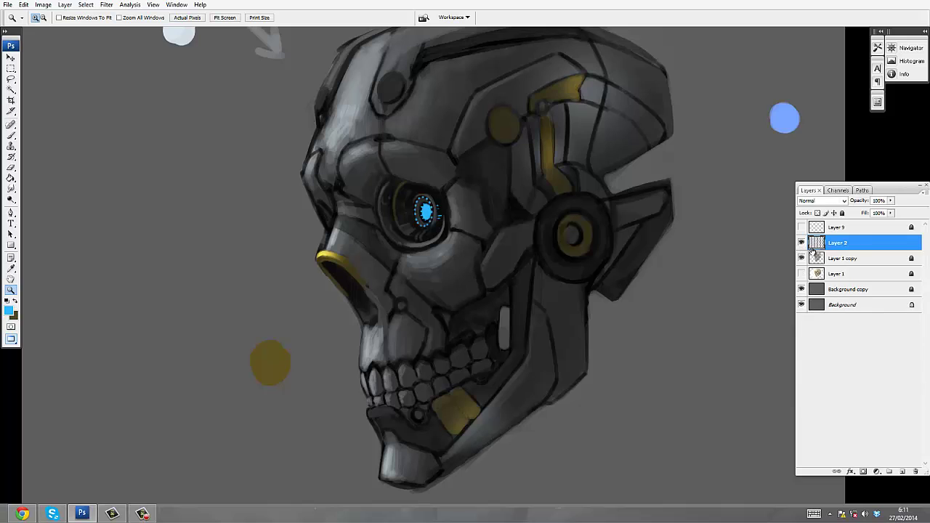
# - On a new layer, refine the black ring and grey hub at the centre of the ear disc with a 9 px brush
pyautogui.moveTo(502, 104); pyautogui.dragTo(363, 286)
pyautogui.hotkey('ctrl', 'shift', 'alt', 'n')
pyautogui.moveTo(412, 264); pyautogui.dragTo(371, 125)
pyautogui.press('i')
pyautogui.keyDown('alt'); pyautogui.click(464, 240); pyautogui.keyUp('alt')
pyautogui.keyDown('alt'); pyautogui.click(464, 240); pyautogui.keyUp('alt')
pyautogui.keyDown('alt'); pyautogui.click(463, 240); pyautogui.keyUp('alt')
pyautogui.moveTo(469, 258); pyautogui.dragTo(463, 225)
pyautogui.keyDown('ctrl'); pyautogui.click(514, 231); pyautogui.keyUp('ctrl')
pyautogui.keyDown('ctrl'); pyautogui.click(514, 230); pyautogui.keyUp('ctrl')
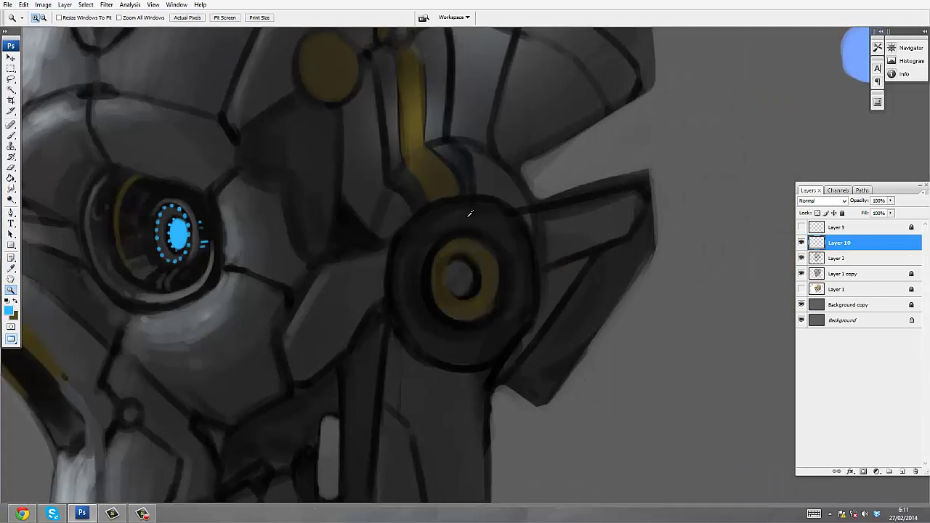
pyautogui.press('b')
pyautogui.hotkey('ctrl', '+')
pyautogui.click(55, 17)
pyautogui.doubleClick(58, 123)
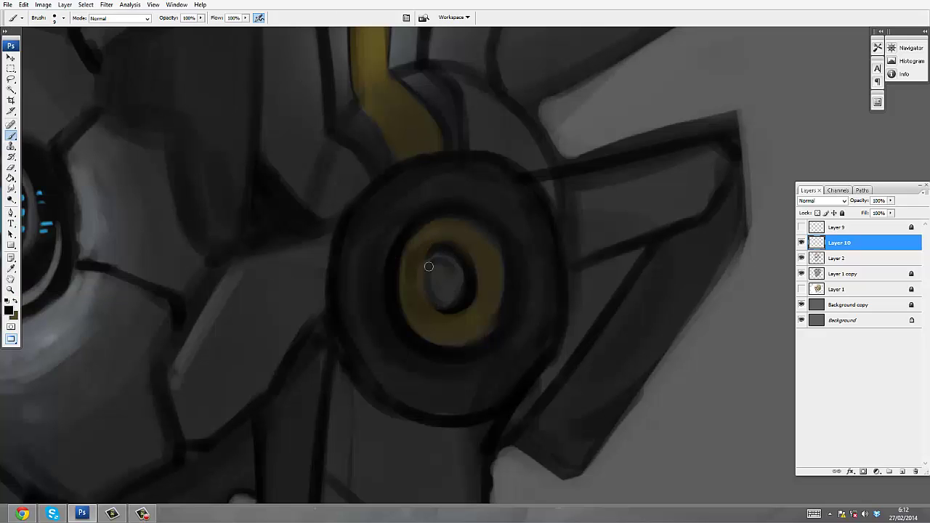
pyautogui.moveTo(444, 259); pyautogui.dragTo(458, 277)
pyautogui.moveTo(435, 247); pyautogui.dragTo(435, 258)
# - Choose a pale yellow and, on a new layer at 30% brush opacity, paint highlights on the ear disc's yellow ring
pyautogui.keyDown('alt'); pyautogui.click(370, 130); pyautogui.keyUp('alt')
pyautogui.click(8, 310)
pyautogui.click(675, 177)
pyautogui.press('Return')
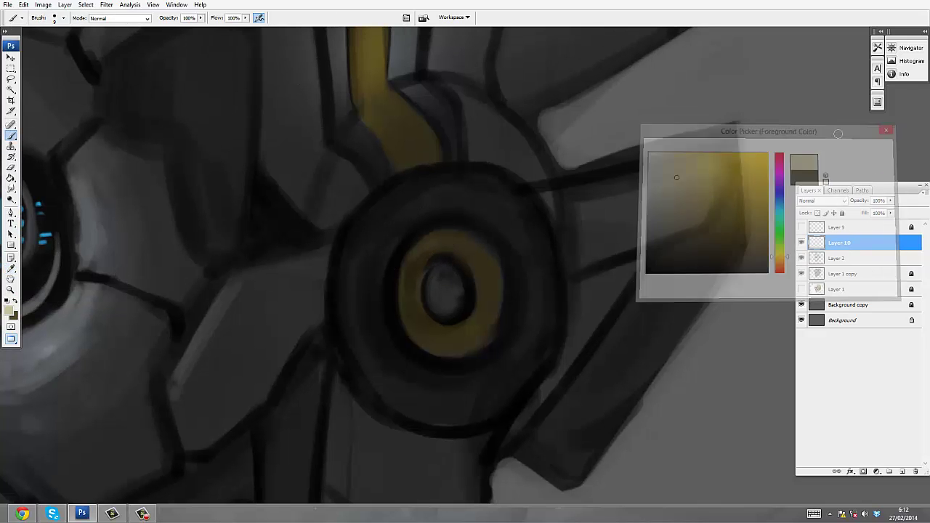
pyautogui.hotkey('ctrl', 'shift', 'n')
pyautogui.press('Return')
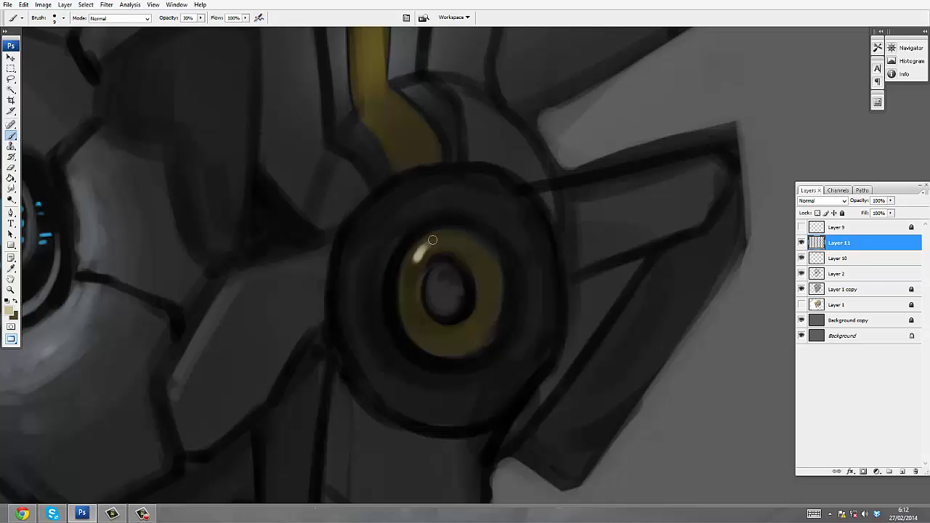
pyautogui.moveTo(479, 334); pyautogui.dragTo(489, 298)
# - Paint pale highlights on the yellow strip above the ear disc and on the round yellow temple cap
pyautogui.moveTo(423, 113)
pyautogui.mouseDown()
pyautogui.moveTo(419, 233)
pyautogui.moveTo(376, 249)
pyautogui.mouseUp()
pyautogui.moveTo(393, 201); pyautogui.dragTo(404, 257)
pyautogui.moveTo(238, 186); pyautogui.dragTo(281, 164)
# - Add pale yellow highlights to the yellow jaw plate and along the nose opening's yellow rim
pyautogui.moveTo(429, 429); pyautogui.dragTo(427, 242)
pyautogui.moveTo(426, 412)
pyautogui.mouseDown()
pyautogui.moveTo(423, 226)
pyautogui.moveTo(436, 109)
pyautogui.mouseUp()
pyautogui.moveTo(138, 467); pyautogui.dragTo(390, 243)
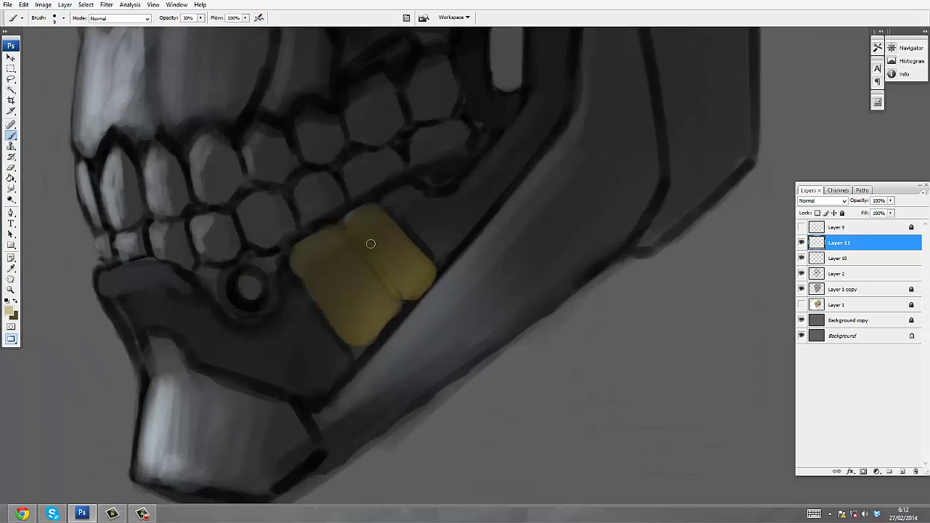
pyautogui.keyDown('ctrl'); pyautogui.keyDown('alt'); pyautogui.click(364, 220); pyautogui.keyUp('alt'); pyautogui.keyUp('ctrl')
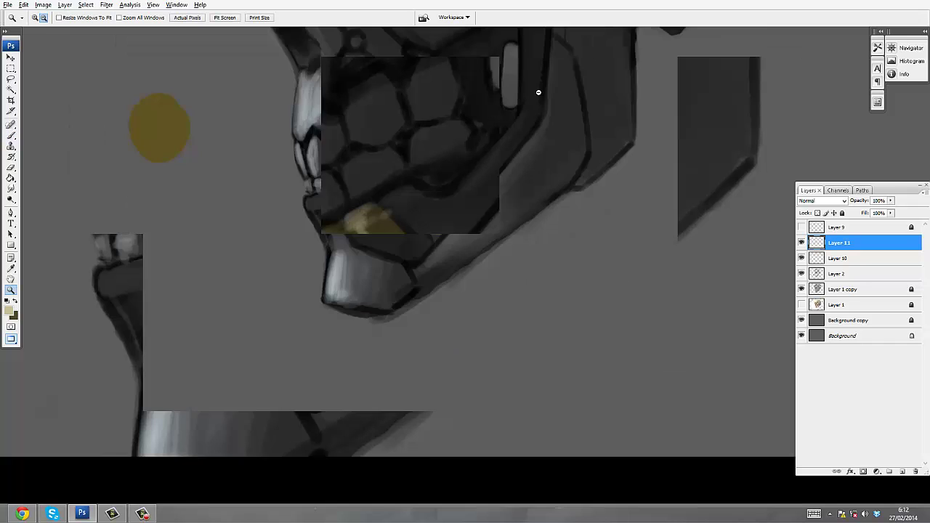
pyautogui.keyDown('ctrl'); pyautogui.click(307, 212); pyautogui.keyUp('ctrl')
pyautogui.keyDown('ctrl'); pyautogui.click(304, 275); pyautogui.keyUp('ctrl')
pyautogui.moveTo(304, 274); pyautogui.dragTo(380, 312)
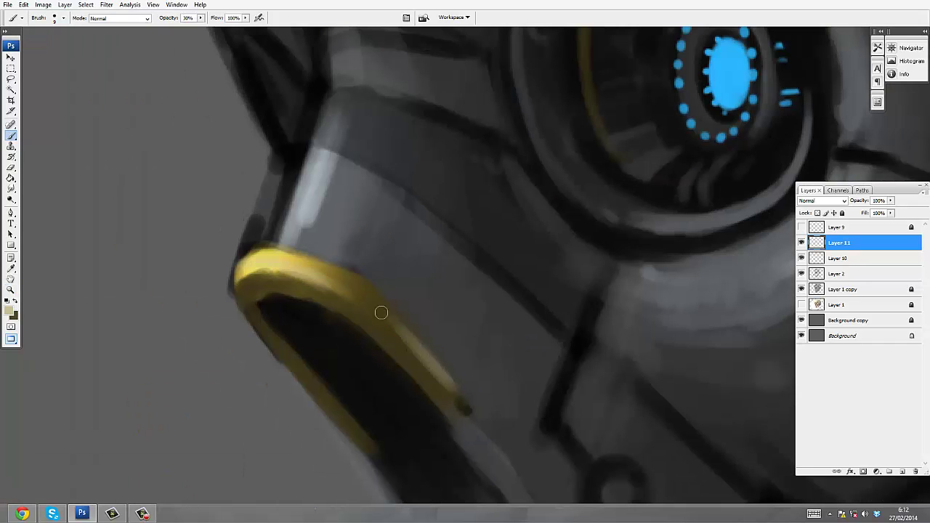
# - On a new layer, smooth the cheek panel below the eye socket with dark grey at 30% brush opacity
pyautogui.press('z')
pyautogui.keyDown('alt'); pyautogui.click(443, 202); pyautogui.keyUp('alt')
pyautogui.hotkey('ctrl', 'shift', 'alt', 'n')
pyautogui.click(454, 186)
pyautogui.press('b')
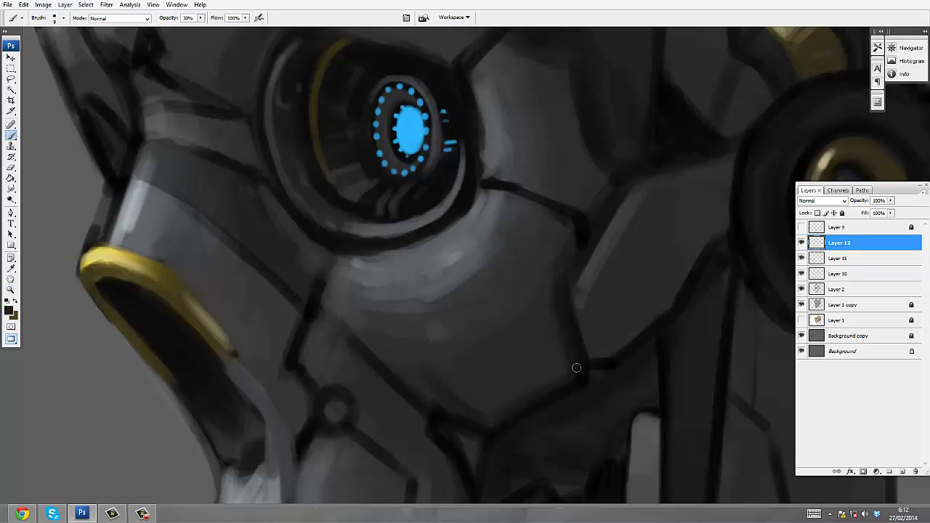
pyautogui.moveTo(564, 233); pyautogui.dragTo(553, 230)
pyautogui.moveTo(516, 256); pyautogui.dragTo(519, 250)
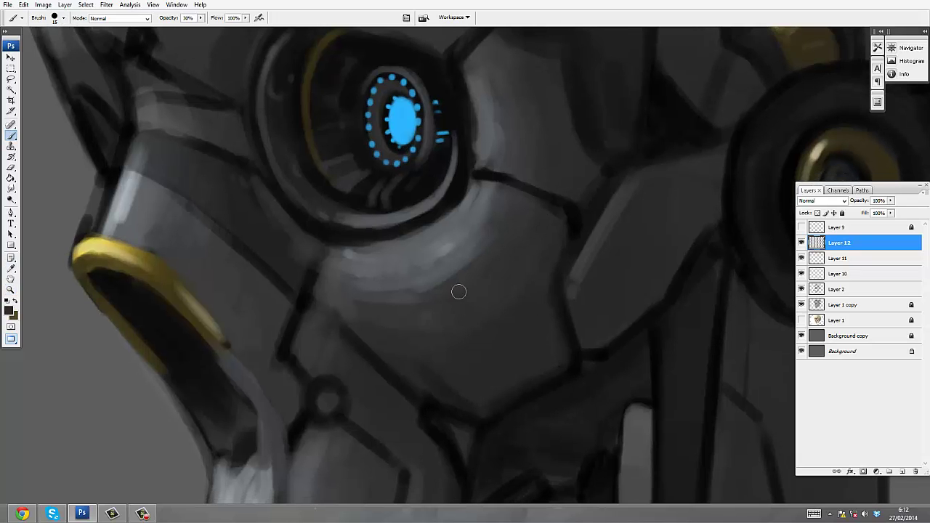
pyautogui.moveTo(461, 340); pyautogui.dragTo(462, 348)
# - On a new layer at 100% brush opacity, sharpen the dark panel lines around the eye socket and nose bridge
pyautogui.hotkey('ctrl', 'shift', 'alt', 'n')
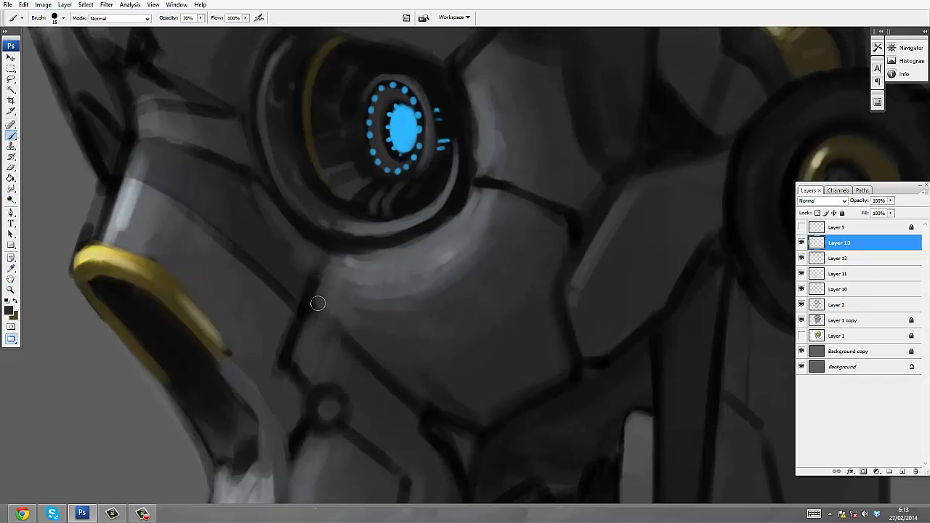
pyautogui.press('[')
pyautogui.press('[')
pyautogui.press('0')
pyautogui.moveTo(263, 178); pyautogui.dragTo(274, 260)
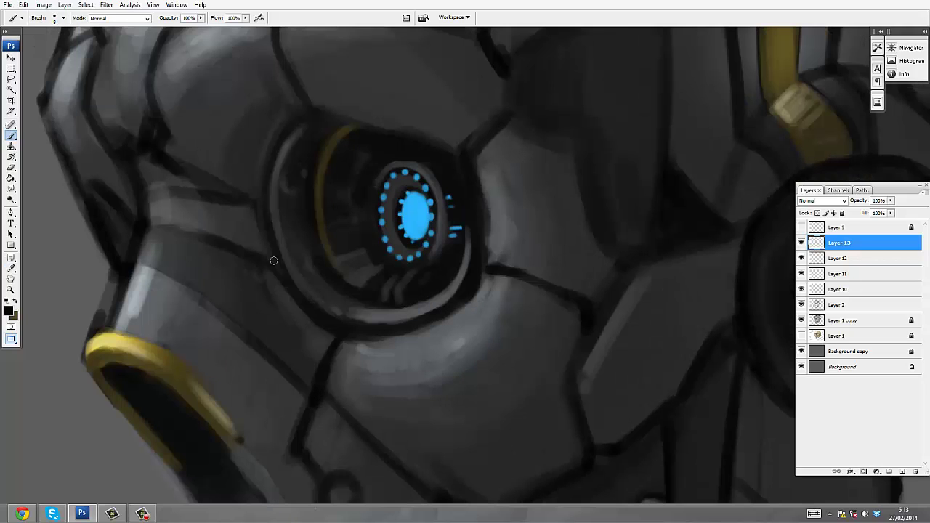
pyautogui.keyDown('alt'); pyautogui.click(127, 284); pyautogui.keyUp('alt')
pyautogui.moveTo(120, 279); pyautogui.dragTo(122, 327)
# - Merge the paint layers down into Layer 1 copy and trim the outer edge of the nose rim with the Eraser
pyautogui.hotkey('ctrl', 'e')
pyautogui.hotkey('ctrl', 'e')
pyautogui.hotkey('ctrl', 'e')
pyautogui.hotkey('ctrl', 'e')
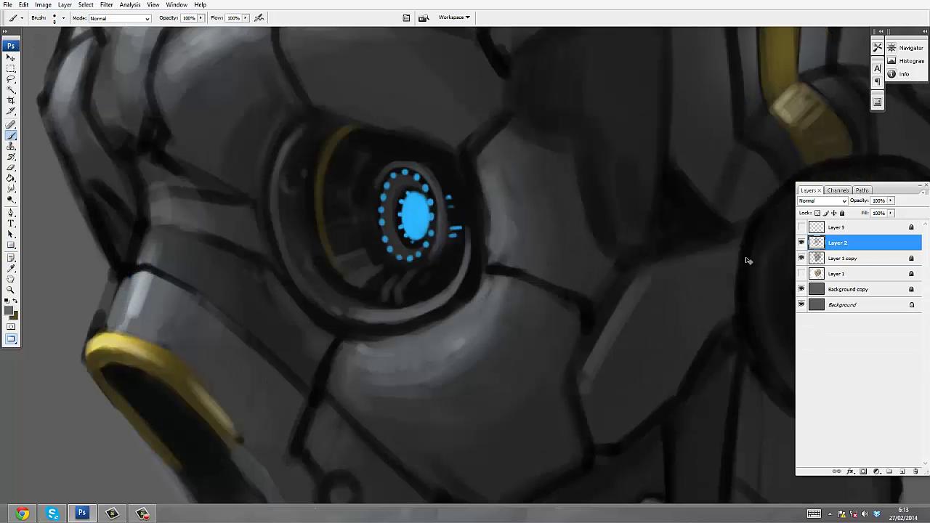
pyautogui.hotkey('ctrl', 'e')
pyautogui.press('e')
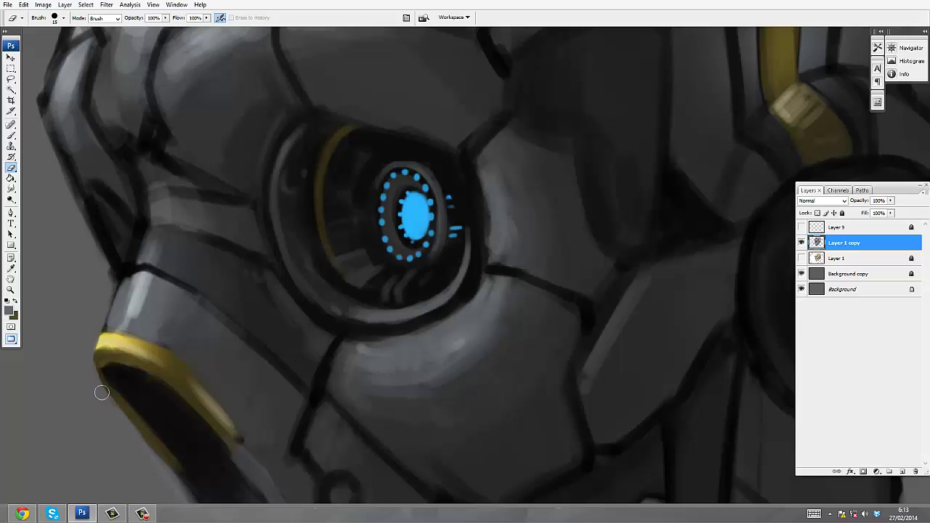
# - Paint a thin light grey highlight along the front edge of the nose bridge
pyautogui.press('b')
pyautogui.moveTo(111, 237); pyautogui.dragTo(141, 296)
pyautogui.scroll(3, 141, 296)
pyautogui.keyDown('alt'); pyautogui.click(141, 296); pyautogui.keyUp('alt')
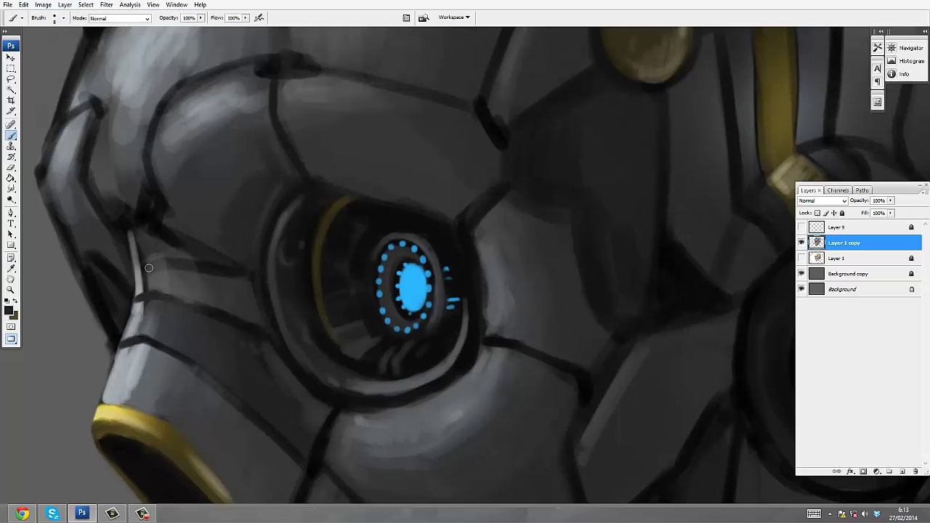
pyautogui.scroll(6, 148, 268)
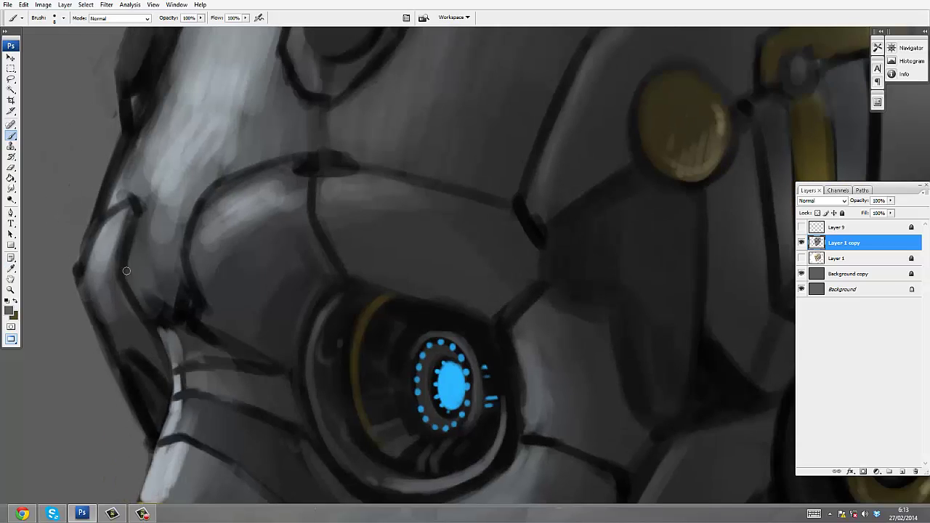
# - Paint over the dark blotch between brow and nose bridge with sampled greys and redraw the brow outline as a thin line
pyautogui.keyDown('alt'); pyautogui.click(157, 281); pyautogui.keyUp('alt')
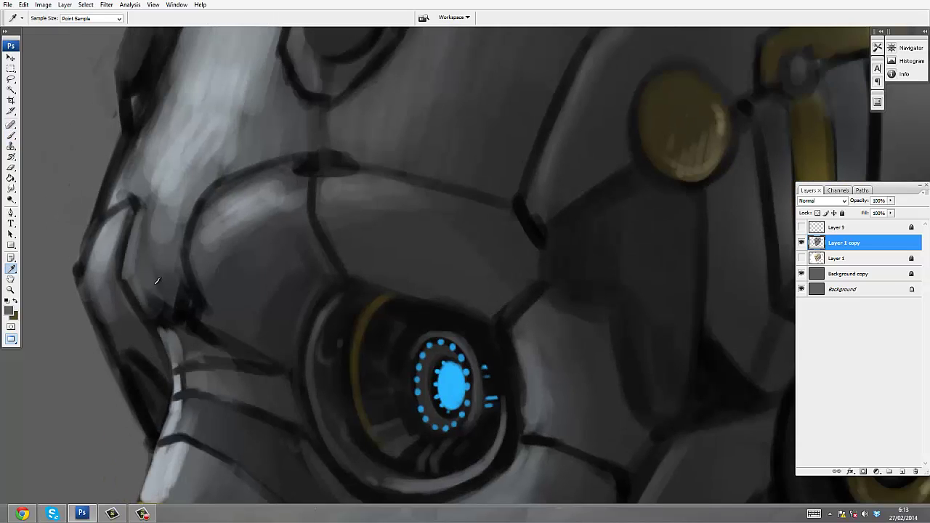
pyautogui.moveTo(147, 292)
pyautogui.mouseDown()
pyautogui.moveTo(150, 310)
pyautogui.moveTo(181, 280)
pyautogui.mouseUp()
pyautogui.keyDown('alt'); pyautogui.click(196, 218); pyautogui.keyUp('alt')
pyautogui.moveTo(194, 191)
pyautogui.mouseDown()
pyautogui.moveTo(183, 261)
pyautogui.moveTo(192, 327)
pyautogui.moveTo(171, 253)
pyautogui.mouseUp()
pyautogui.keyDown('alt'); pyautogui.click(182, 323); pyautogui.keyUp('alt')
pyautogui.keyDown('alt'); pyautogui.click(190, 218); pyautogui.keyUp('alt')
pyautogui.moveTo(190, 196); pyautogui.dragTo(182, 305)
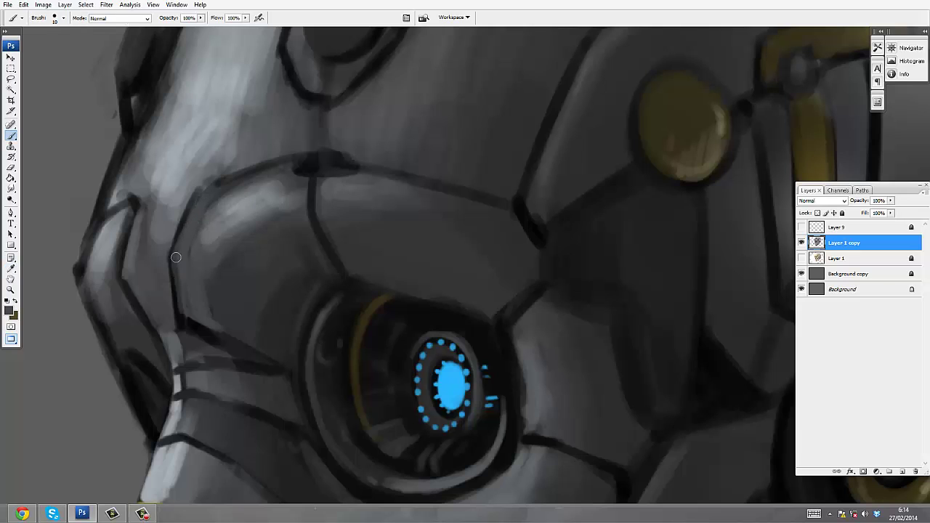
# - Paint sampled light greys over the lower forehead and smooth its highlight with the Smudge tool at 50% strength
pyautogui.scroll(2, 181, 291)
pyautogui.keyDown('alt'); pyautogui.click(129, 232); pyautogui.keyUp('alt')
pyautogui.moveTo(127, 189); pyautogui.dragTo(112, 234)
pyautogui.moveTo(188, 69); pyautogui.dragTo(147, 212)
pyautogui.moveTo(201, 161); pyautogui.dragTo(218, 124)
pyautogui.press('r')
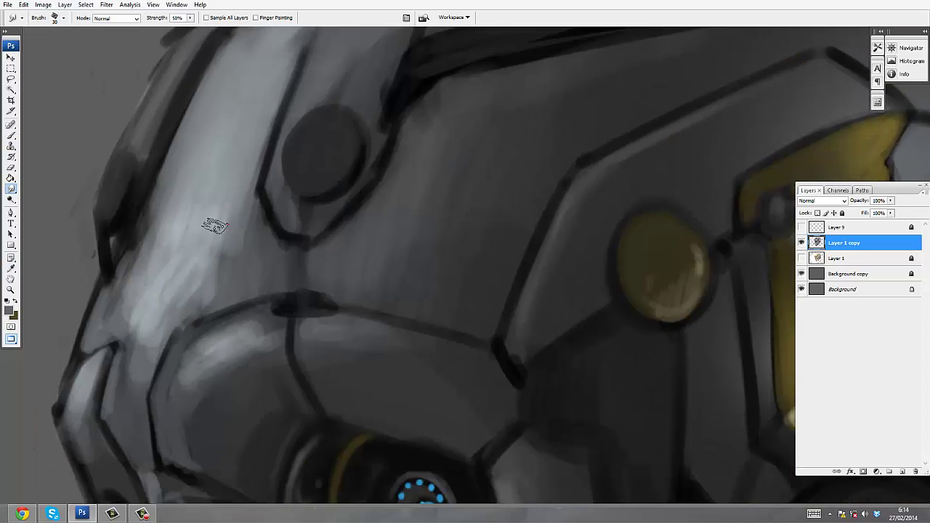
pyautogui.moveTo(182, 283)
pyautogui.mouseDown()
pyautogui.moveTo(135, 260)
pyautogui.moveTo(135, 332)
pyautogui.mouseUp()
# - Build up the light grey highlight between forehead and brow with sampled tones at 40% brush opacity
pyautogui.press('b')
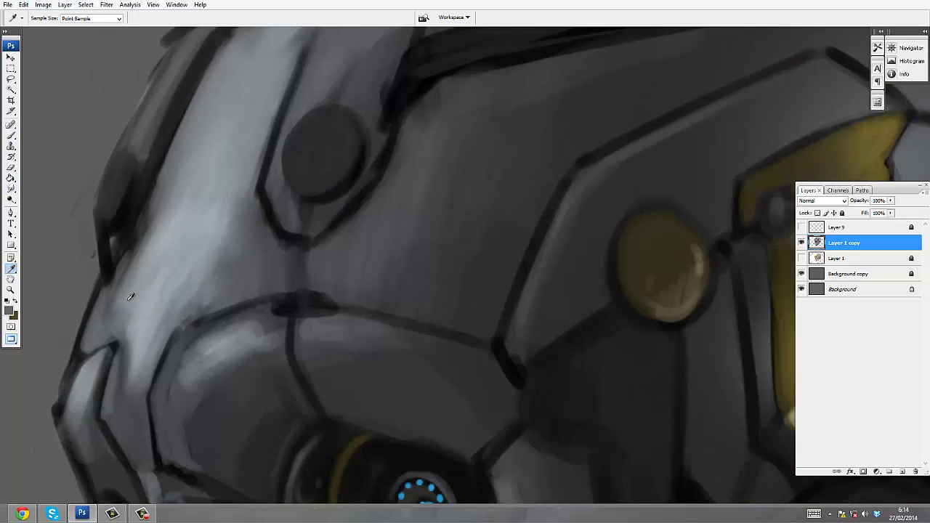
pyautogui.moveTo(120, 276)
pyautogui.mouseDown()
pyautogui.moveTo(93, 342)
pyautogui.moveTo(142, 223)
pyautogui.mouseUp()
pyautogui.moveTo(183, 310)
pyautogui.mouseDown()
pyautogui.moveTo(239, 282)
pyautogui.moveTo(241, 269)
pyautogui.moveTo(167, 348)
pyautogui.mouseUp()
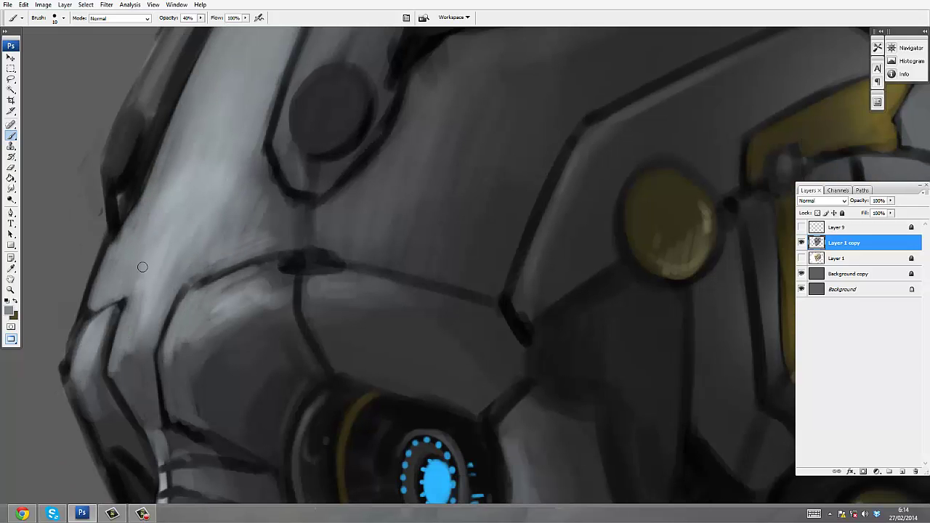
pyautogui.keyDown('alt'); pyautogui.click(154, 331); pyautogui.keyUp('alt')
pyautogui.moveTo(135, 344); pyautogui.dragTo(146, 268)
pyautogui.moveTo(162, 301); pyautogui.dragTo(243, 274)
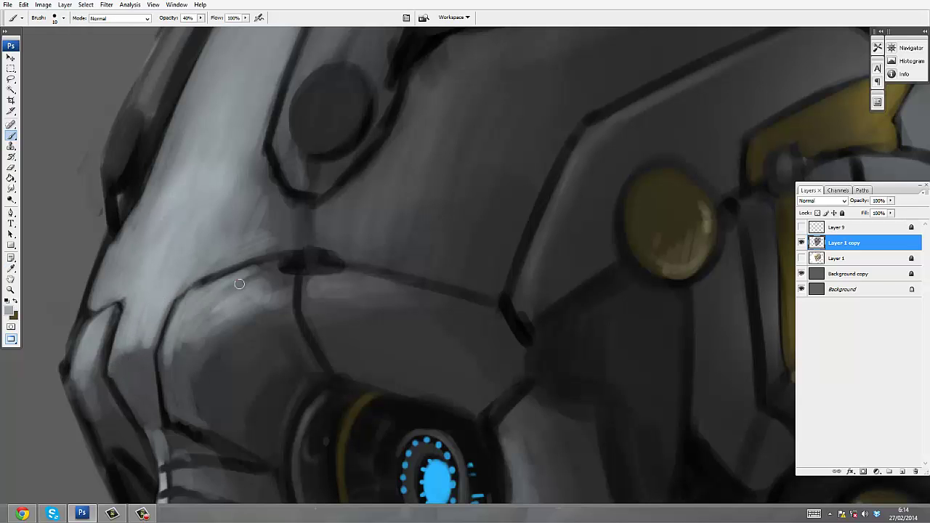
# - Paint a short light grey highlight just beneath the dark joint on the brow seam
pyautogui.press('r')
pyautogui.press('b')
pyautogui.moveTo(305, 273); pyautogui.dragTo(349, 274)
# - On a new layer, paint a light grey strut running down inside the nose cavity to the upper lip, using sampled greys
pyautogui.press('z')
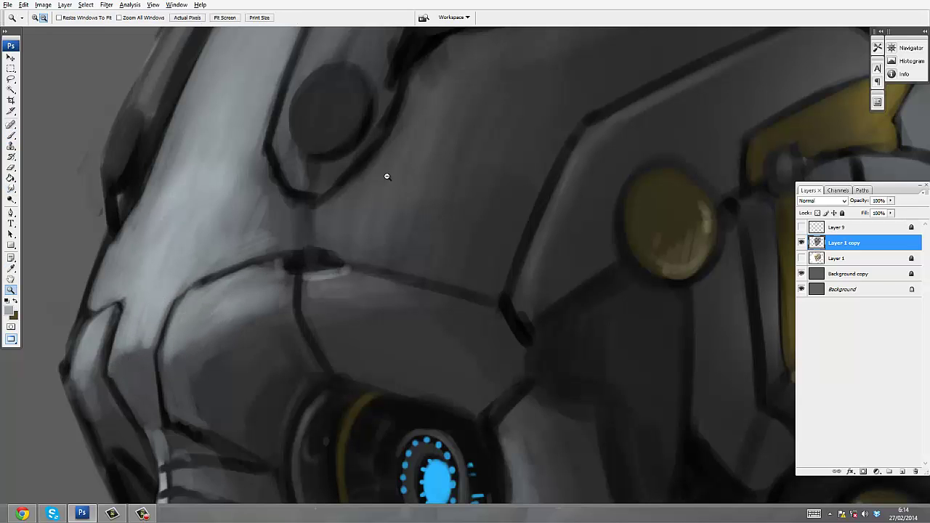
pyautogui.keyDown('alt'); pyautogui.click(385, 176); pyautogui.keyUp('alt')
pyautogui.keyDown('alt'); pyautogui.click(457, 120); pyautogui.keyUp('alt')
pyautogui.click(361, 197)
pyautogui.hotkey('ctrl', 'shift', 'n')
pyautogui.keyDown('alt'); pyautogui.click(447, 197); pyautogui.keyUp('alt')
pyautogui.keyDown('alt'); pyautogui.click(447, 196); pyautogui.keyUp('alt')
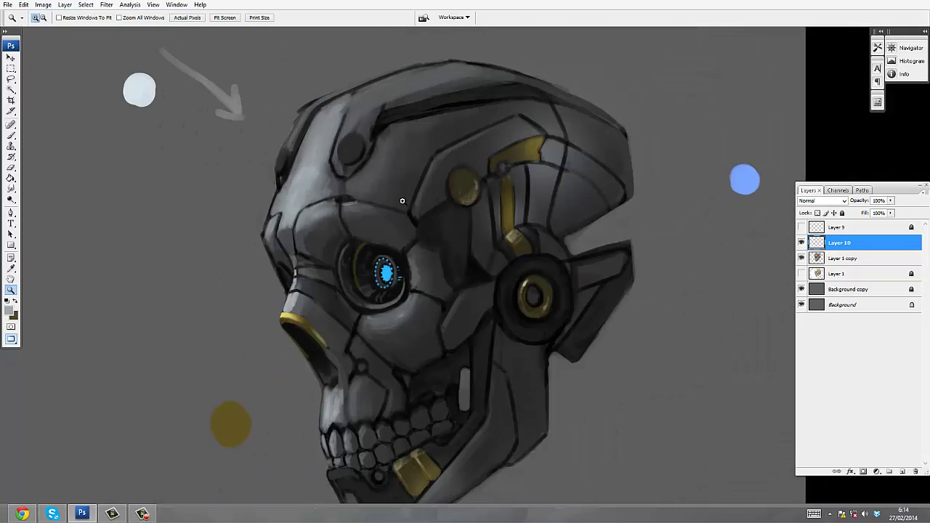
pyautogui.click(283, 399)
pyautogui.press('b')
pyautogui.moveTo(349, 397); pyautogui.dragTo(330, 374)
pyautogui.moveTo(324, 345); pyautogui.dragTo(319, 320)
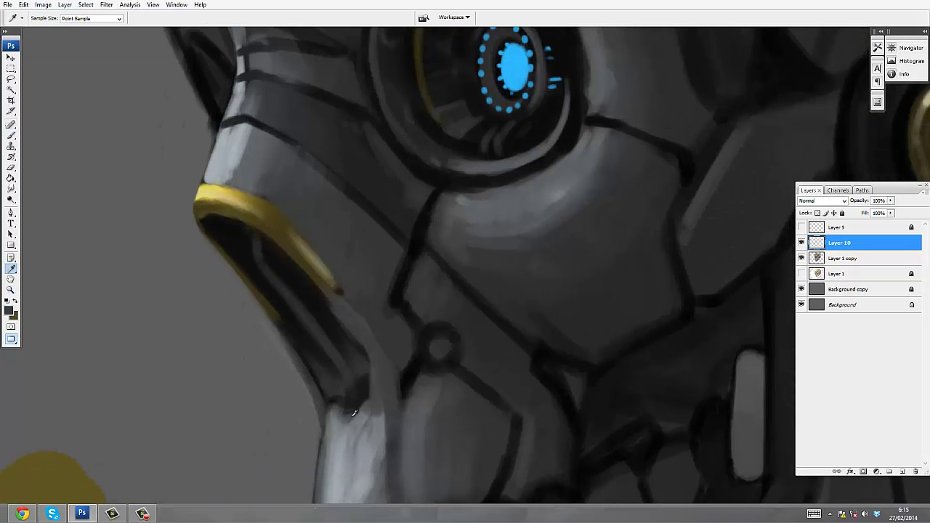
pyautogui.keyDown('alt'); pyautogui.click(353, 411); pyautogui.keyUp('alt')
pyautogui.moveTo(351, 416); pyautogui.dragTo(328, 345)
pyautogui.keyDown('alt'); pyautogui.click(260, 267); pyautogui.keyUp('alt')
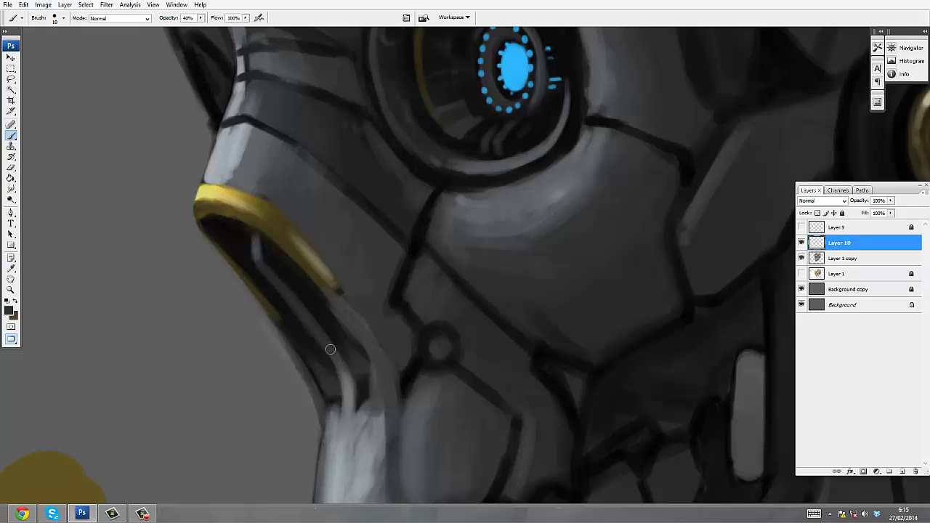
# - On another new layer, outline a small angular panel in black between the cheek plates and the ear disc
pyautogui.press('z')
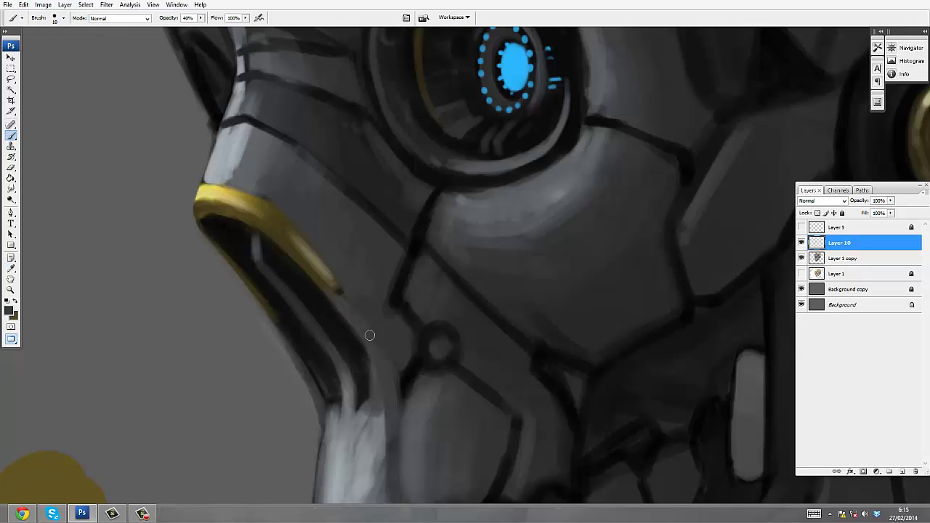
pyautogui.keyDown('alt'); pyautogui.click(493, 218); pyautogui.keyUp('alt')
pyautogui.hotkey('ctrl', 'shift', 'alt', 'n')
pyautogui.click(501, 245)
pyautogui.moveTo(356, 356); pyautogui.dragTo(351, 376)
pyautogui.press('b')
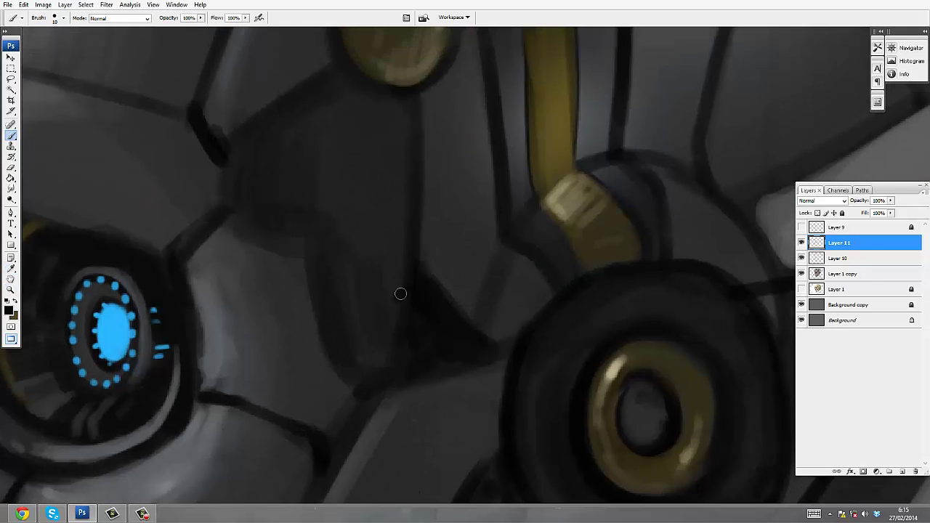
pyautogui.moveTo(400, 293); pyautogui.dragTo(380, 382)
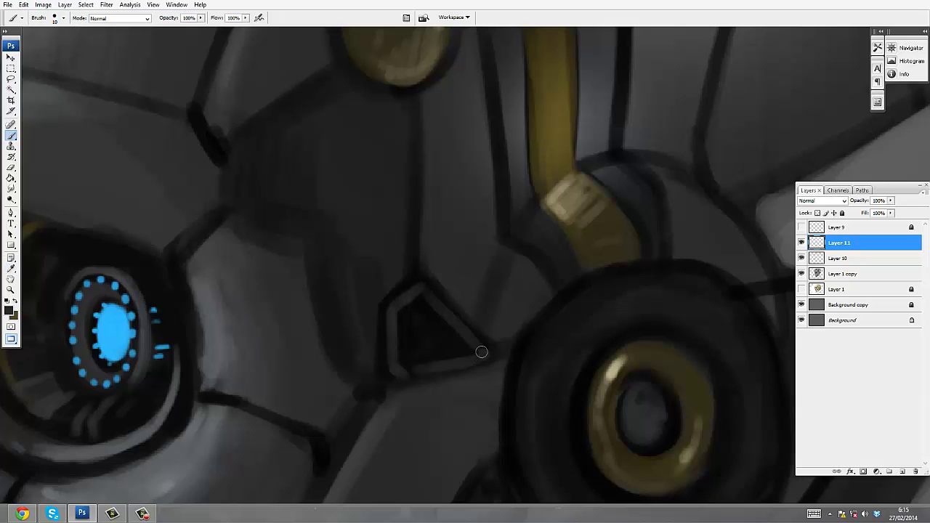
# - Fill the small angular panel with sampled dark grey and draw a curved black seam between it and the ear disc
pyautogui.keyDown('alt'); pyautogui.click(481, 352); pyautogui.keyUp('alt')
pyautogui.moveTo(477, 353); pyautogui.dragTo(401, 356)
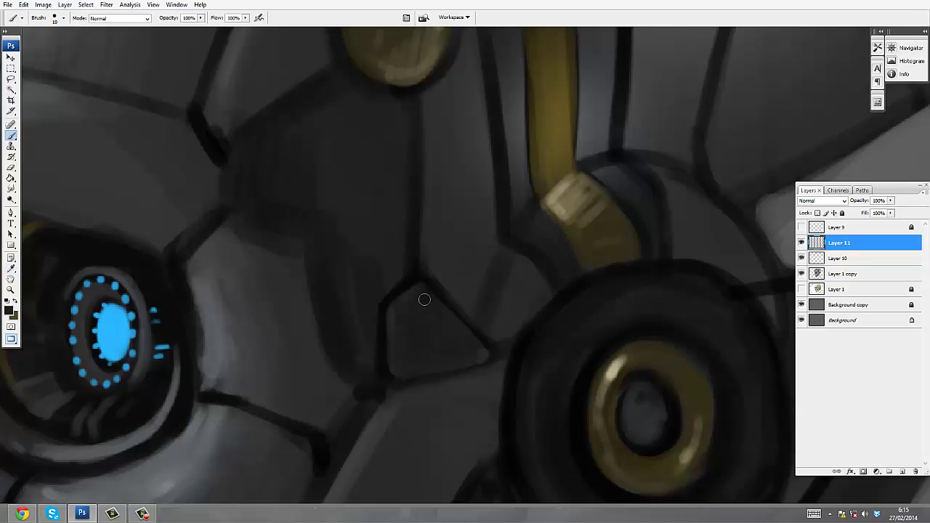
pyautogui.moveTo(527, 237); pyautogui.dragTo(498, 248)
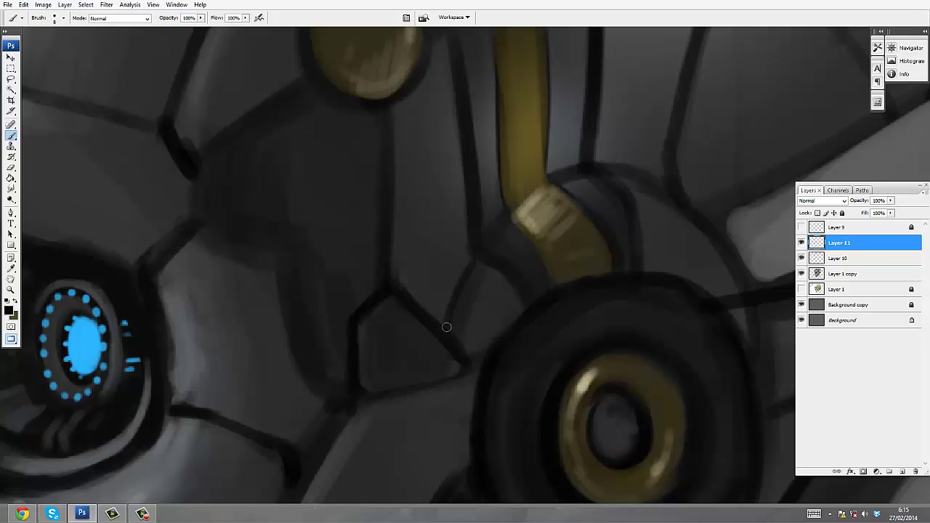
pyautogui.moveTo(446, 327); pyautogui.dragTo(403, 232)
# - Paint concentric rings in the ear disc's hub and four short grey arcs around its gold ring, using sampled colours
pyautogui.keyDown('alt'); pyautogui.click(569, 342); pyautogui.keyUp('alt')
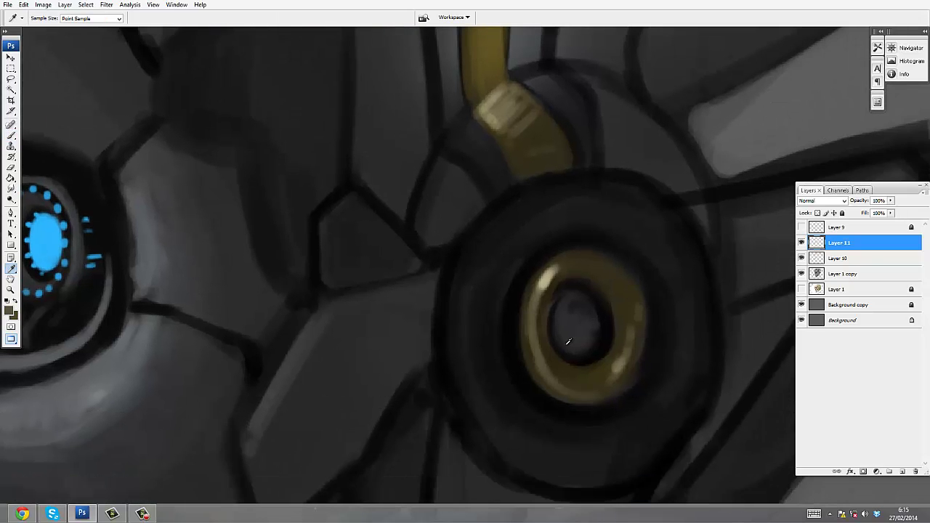
pyautogui.keyDown('alt'); pyautogui.click(570, 290); pyautogui.keyUp('alt')
pyautogui.keyDown('alt'); pyautogui.click(579, 319); pyautogui.keyUp('alt')
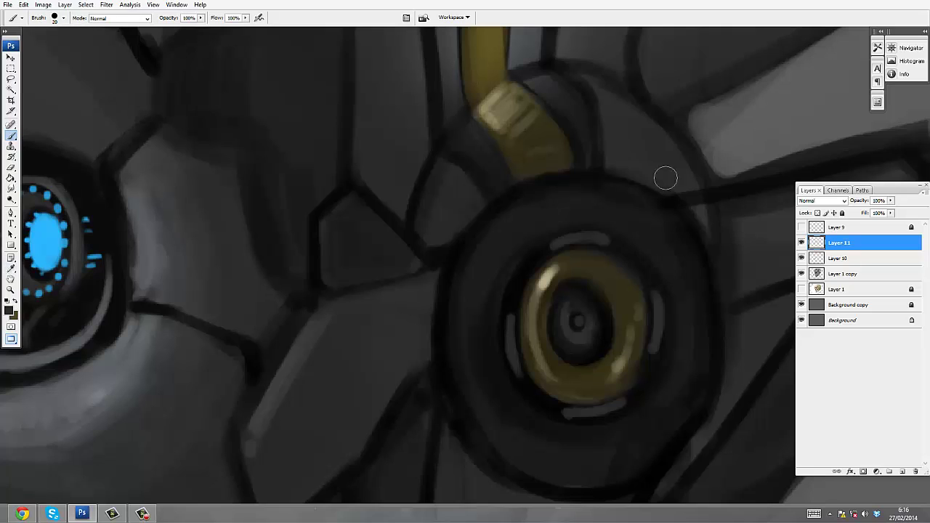
# - Clean up the ear disc's dark outer rim and shade its face with soft dark grey strokes
pyautogui.moveTo(664, 177); pyautogui.dragTo(645, 154)
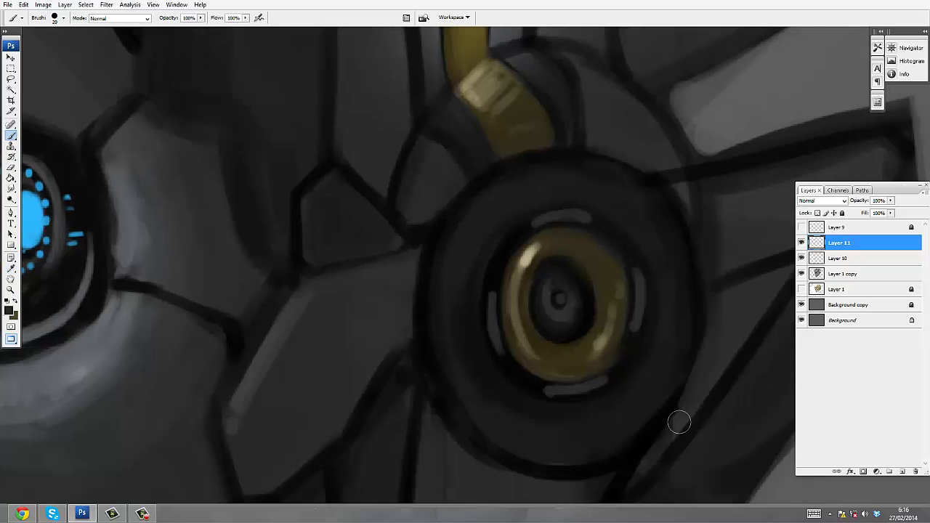
pyautogui.moveTo(598, 334); pyautogui.dragTo(607, 345)
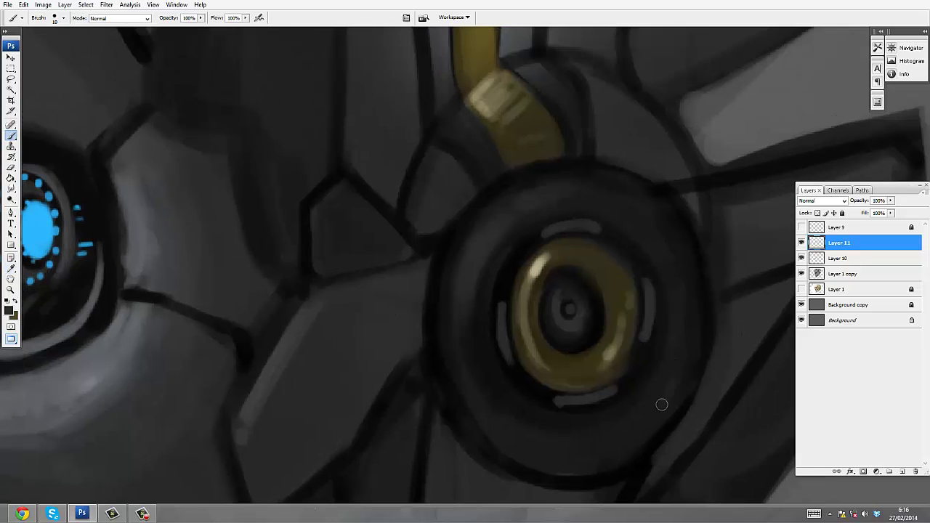
pyautogui.moveTo(687, 322); pyautogui.dragTo(688, 241)
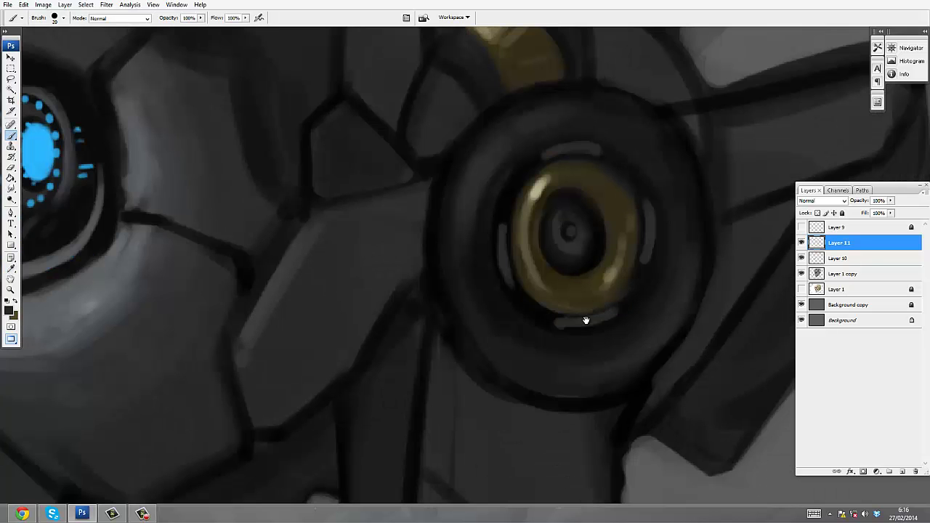
pyautogui.press(']')
pyautogui.moveTo(559, 419); pyautogui.dragTo(550, 251)
# - On a new layer, paint grey highlights on the small panels around the gold joint above the ear disc
pyautogui.press('alt')
pyautogui.hotkey('ctrl', 'shift', 'alt', 'n')
pyautogui.moveTo(431, 301); pyautogui.dragTo(411, 311)
pyautogui.press('b')
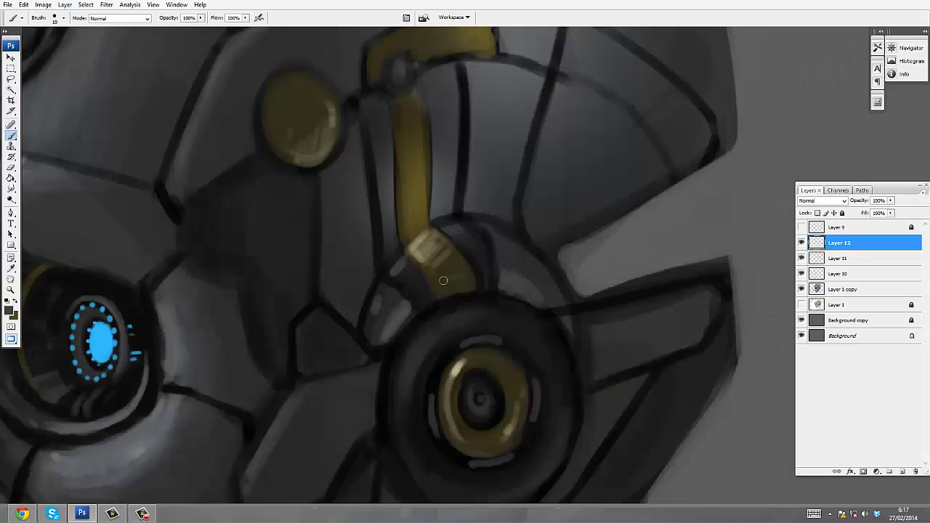
# - Redraw the cheekbone plate's upper and rear edge with a dark outline leading down to the small angular panel
pyautogui.press('z')
pyautogui.keyDown('alt'); pyautogui.click(478, 214); pyautogui.keyUp('alt')
pyautogui.click(521, 229)
pyautogui.press('b')
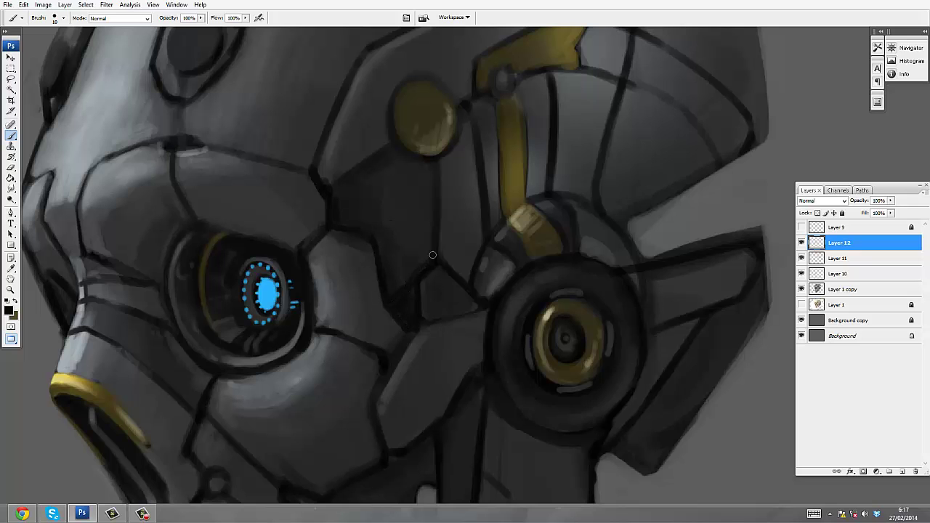
# - On a new layer, paint a black shadow beside the temple's round gold disc with a larger brush and set layer opacity to 50%
pyautogui.scroll(3, 371, 196)
pyautogui.hotkey('ctrl', 'shift', 'alt', 'n')
pyautogui.press(']')
pyautogui.press(']')
pyautogui.press(']')
pyautogui.press(']')
pyautogui.press(']')
pyautogui.moveTo(347, 249)
pyautogui.mouseDown()
pyautogui.moveTo(356, 181)
pyautogui.moveTo(338, 263)
pyautogui.mouseUp()
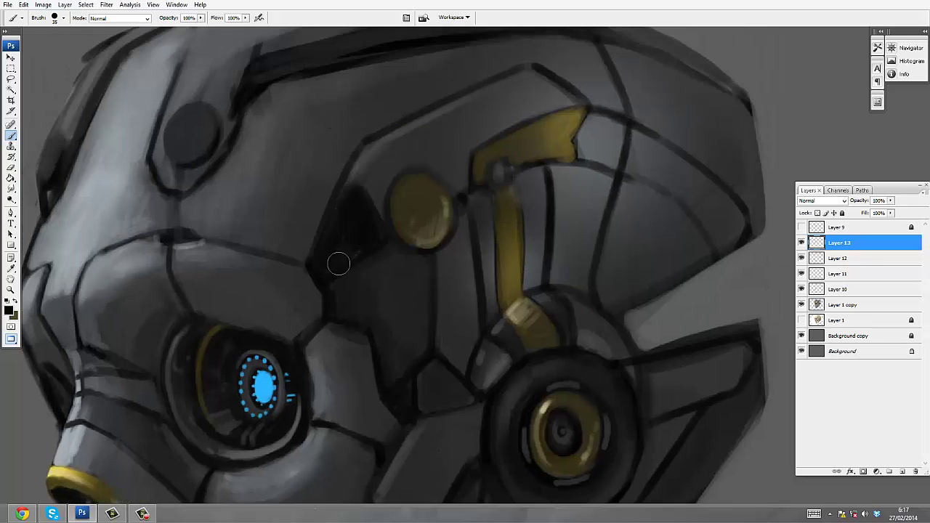
pyautogui.press('v')
pyautogui.press('5')
pyautogui.press('b')
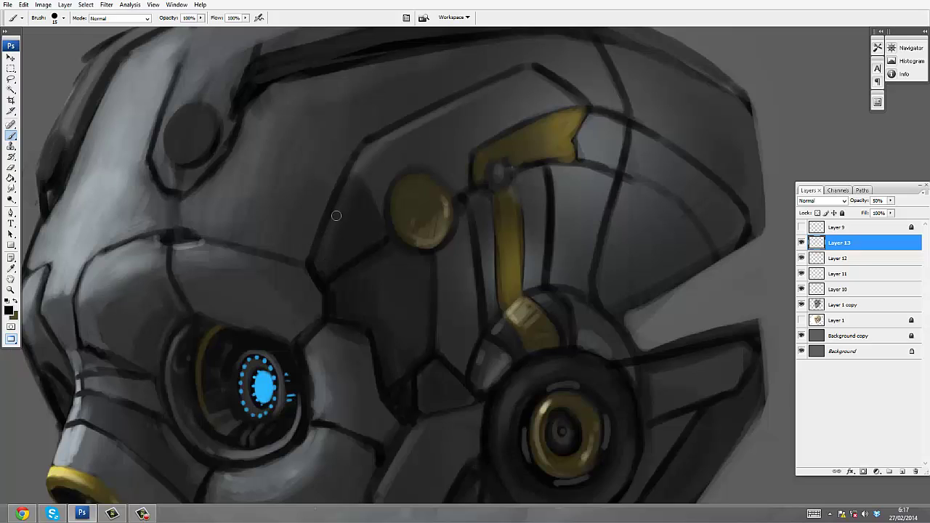
# - Extend the temple shadow up to the corner of the side panel on a new layer and add another layer above it
pyautogui.hotkey('ctrl', 'shift', 'alt', 'n')
pyautogui.moveTo(336, 201)
pyautogui.mouseDown()
pyautogui.moveTo(325, 259)
pyautogui.moveTo(345, 188)
pyautogui.moveTo(360, 244)
pyautogui.moveTo(356, 191)
pyautogui.mouseUp()
pyautogui.press('i')
pyautogui.press('b')
pyautogui.press('i')
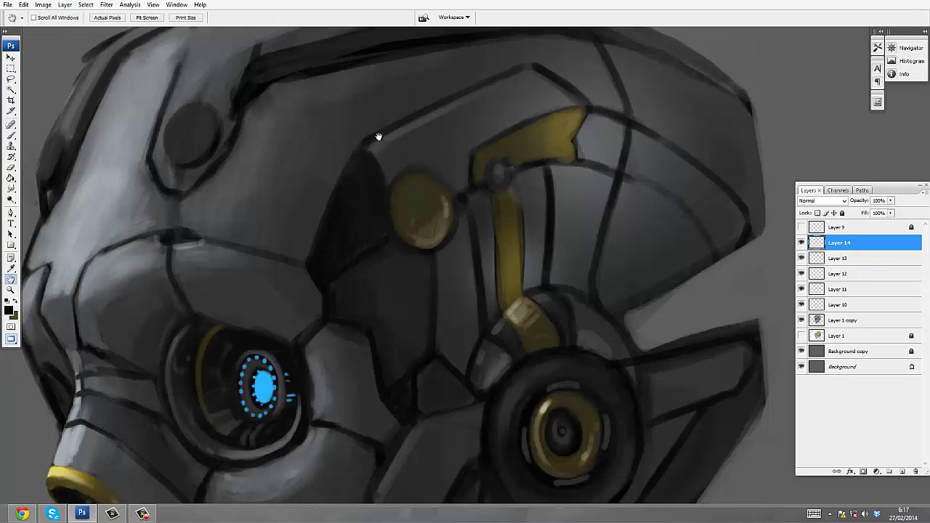
pyautogui.press('b')
pyautogui.hotkey('ctrl', 'shift', 'alt', 'n')
pyautogui.press('i')
pyautogui.press('b')
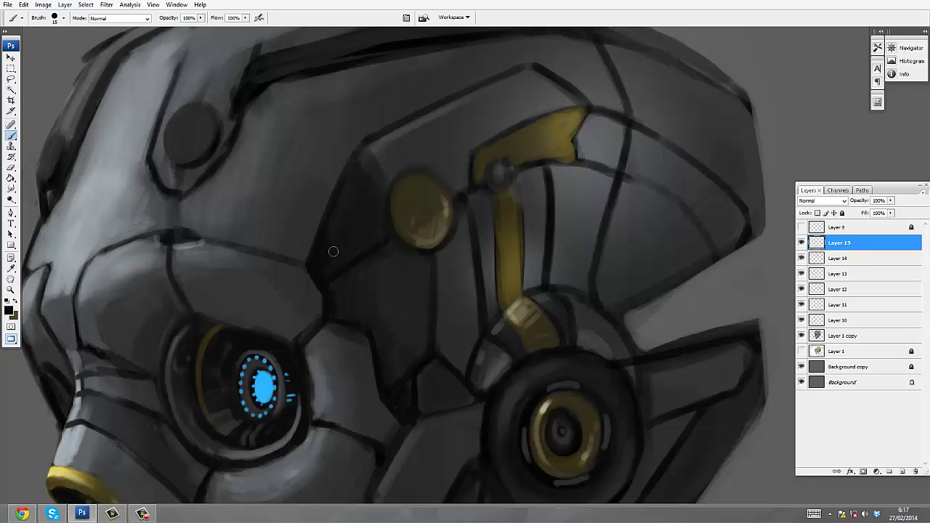
# - Add one more layer and paint a dark grey strip along the edge of the temple shadow
pyautogui.hotkey('ctrl', 'shift', 'alt', 'n')
pyautogui.hotkey('ctrl', '+')
pyautogui.moveTo(396, 152)
pyautogui.mouseDown()
pyautogui.moveTo(299, 328)
pyautogui.moveTo(395, 164)
pyautogui.mouseUp()
# - On a new layer, draw a thin black seam down the cheek from the eye socket and a small ring on the adjoining seam
pyautogui.press('z')
pyautogui.hotkey('ctrl', '-')
pyautogui.hotkey('ctrl', '-')
pyautogui.click(467, 261)
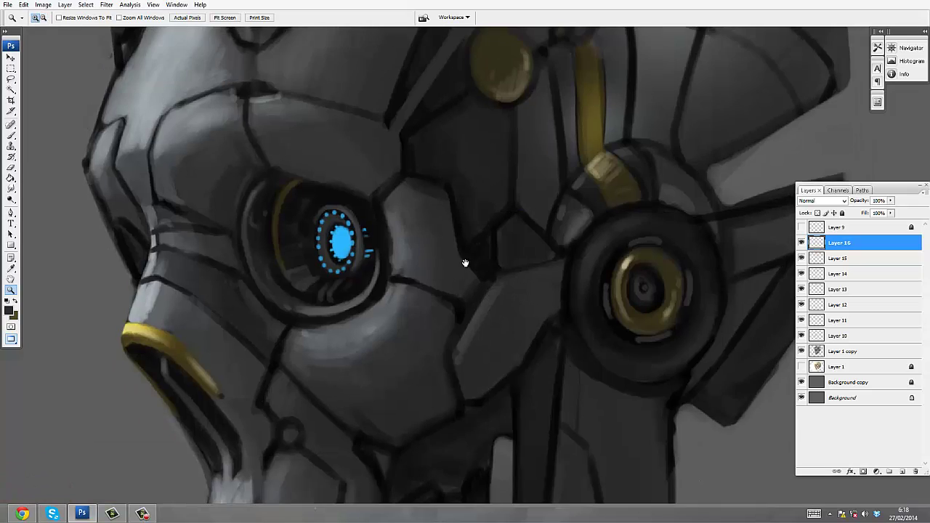
pyautogui.click(417, 260)
pyautogui.click(417, 260)
pyautogui.press('b')
pyautogui.hotkey('ctrl', 'shift', 'alt', 'n')
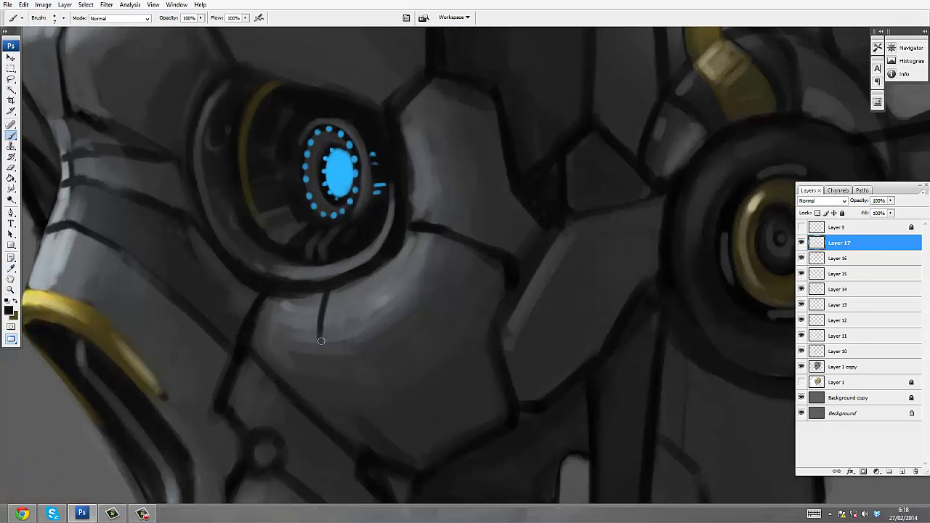
pyautogui.moveTo(321, 341)
pyautogui.mouseDown()
pyautogui.moveTo(374, 444)
pyautogui.moveTo(364, 457)
pyautogui.mouseUp()
pyautogui.moveTo(441, 254)
pyautogui.mouseDown()
pyautogui.moveTo(458, 250)
pyautogui.moveTo(444, 268)
pyautogui.mouseUp()
pyautogui.moveTo(462, 196); pyautogui.dragTo(553, 131)
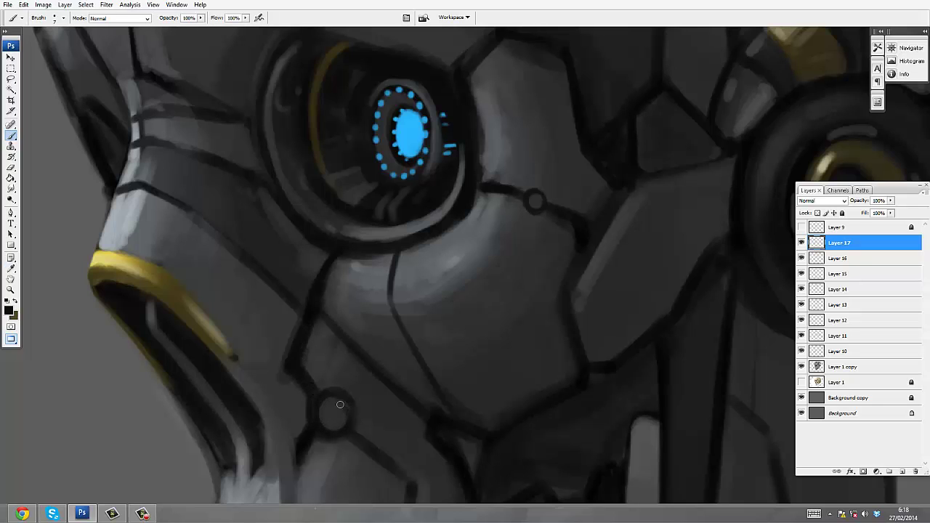
# - Thin the dark seam between nose and cheek by painting along its edges with sampled grey
pyautogui.keyDown('alt'); pyautogui.click(328, 304); pyautogui.keyUp('alt')
pyautogui.moveTo(326, 279); pyautogui.dragTo(337, 256)
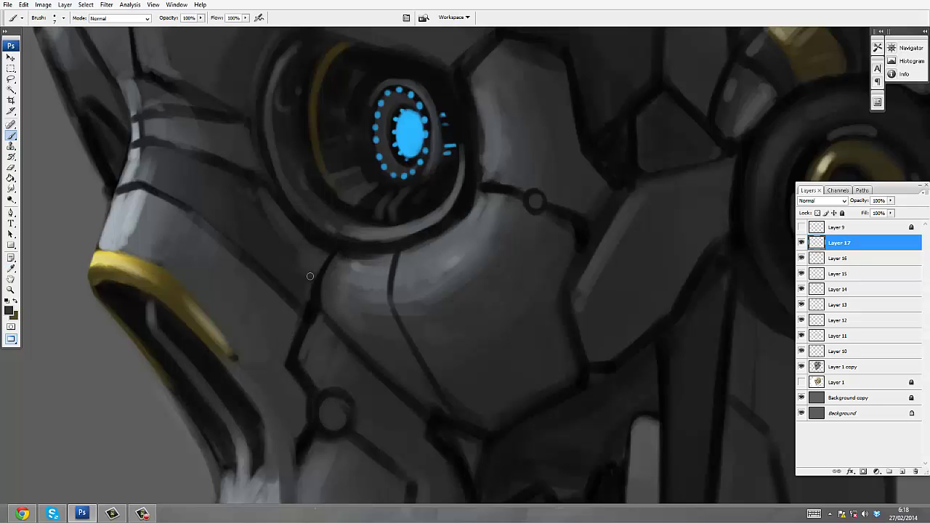
pyautogui.scroll(2, 315, 284)
# - Paint black shadow into the gap beneath the cheek plates, from the ear disc down to the back teeth
pyautogui.press('z')
pyautogui.hotkey('ctrl', '-')
pyautogui.hotkey('ctrl', '-')
pyautogui.moveTo(156, 107); pyautogui.dragTo(778, 425)
pyautogui.press('i')
pyautogui.press('b')
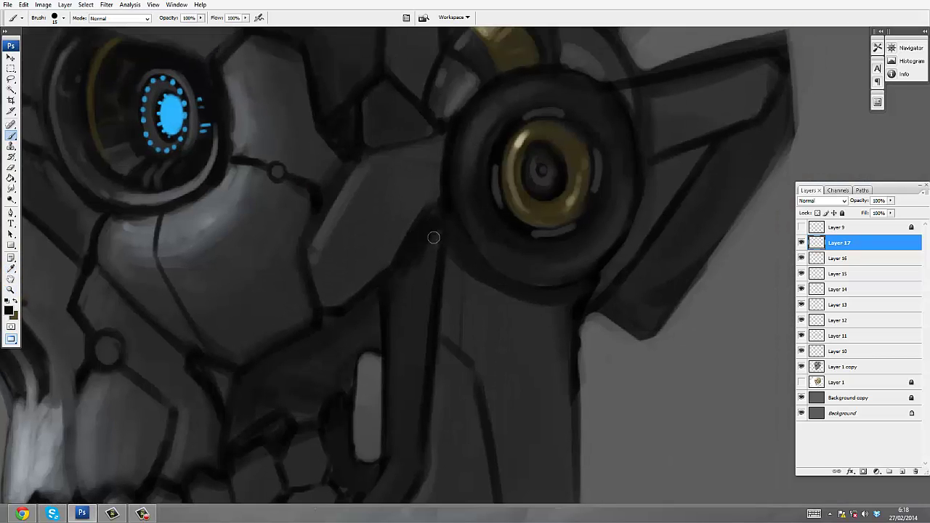
pyautogui.scroll(-3, 422, 291)
pyautogui.hscroll(-1, 392, 244)
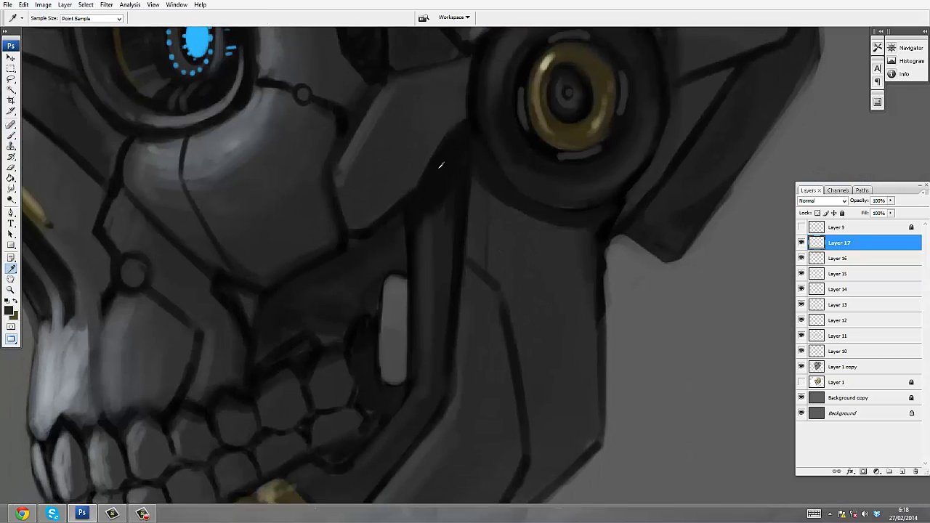
pyautogui.scroll(-3, 322, 297)
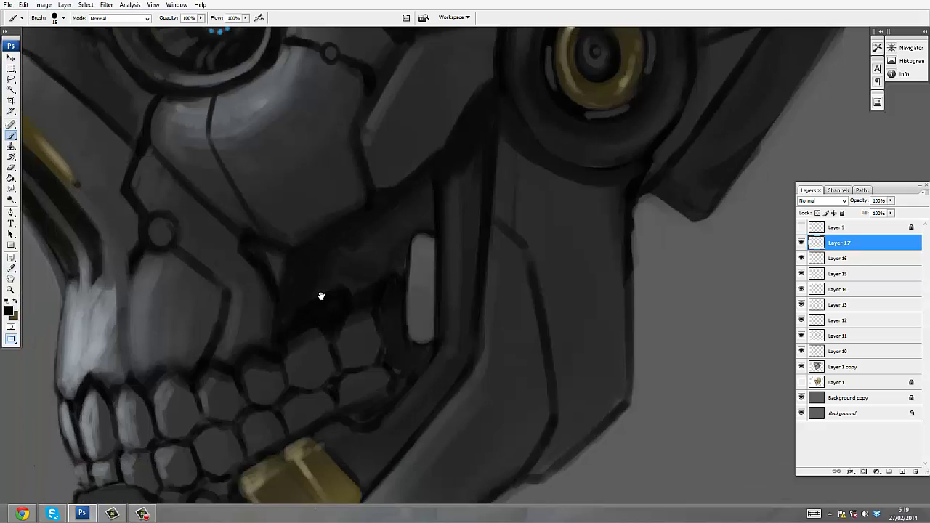
# - Sample the blue light swatch and, on a new layer, paint a blue rim light along the rear cranium and rear fin edges
pyautogui.press('z')
pyautogui.keyDown('alt'); pyautogui.click(496, 291); pyautogui.keyUp('alt')
pyautogui.click(588, 191)
pyautogui.click(459, 188)
pyautogui.press('b')
pyautogui.keyDown('alt'); pyautogui.click(694, 249); pyautogui.keyUp('alt')
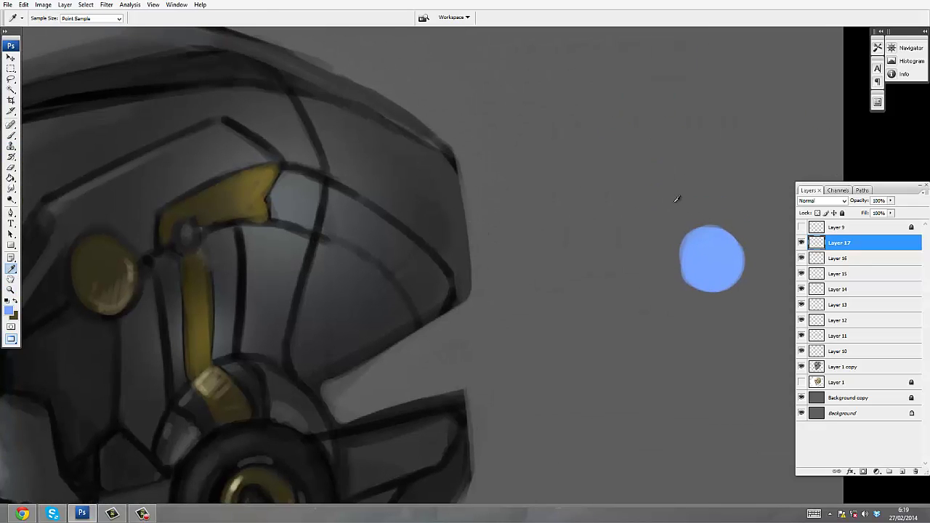
pyautogui.hotkey('ctrl', 'shift', 'alt', 'n')
pyautogui.moveTo(452, 156); pyautogui.dragTo(467, 290)
pyautogui.scroll(-2, 468, 374)
pyautogui.moveTo(465, 347); pyautogui.dragTo(471, 440)
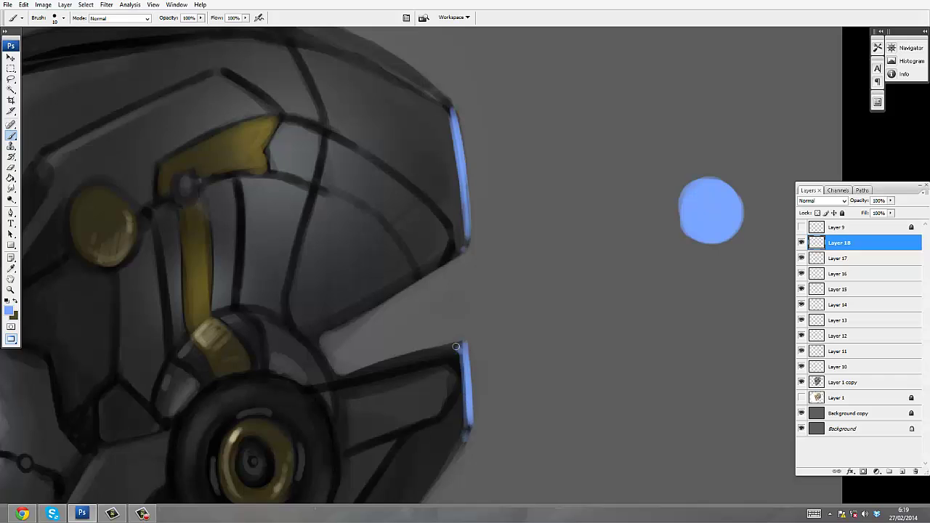
# - Paint a blue rim light down the back edge of the jaw
pyautogui.scroll(-5, 378, 222)
pyautogui.moveTo(378, 203); pyautogui.dragTo(379, 349)
pyautogui.scroll(1, 459, 304)
# - Add blue rim light along the front edge of the grey jaw slot, behind the back teeth and above the ear disc
pyautogui.moveTo(293, 292)
pyautogui.mouseDown()
pyautogui.moveTo(293, 324)
pyautogui.moveTo(276, 356)
pyautogui.mouseUp()
pyautogui.moveTo(293, 337); pyautogui.dragTo(294, 291)
pyautogui.moveTo(293, 344); pyautogui.dragTo(310, 358)
pyautogui.moveTo(292, 308); pyautogui.dragTo(301, 267)
pyautogui.moveTo(370, 72)
pyautogui.mouseDown()
pyautogui.moveTo(326, 301)
pyautogui.moveTo(289, 289)
pyautogui.mouseUp()
pyautogui.moveTo(301, 80)
pyautogui.mouseDown()
pyautogui.moveTo(545, 196)
pyautogui.moveTo(563, 218)
pyautogui.mouseUp()
pyautogui.moveTo(336, 98)
pyautogui.mouseDown()
pyautogui.moveTo(455, 147)
pyautogui.moveTo(563, 221)
pyautogui.mouseUp()
# - Add a layer and use a smaller brush to paint a ring joint and thin strut below the cheek plate's lower corner
pyautogui.press('z')
pyautogui.keyDown('alt'); pyautogui.click(546, 206); pyautogui.keyUp('alt')
pyautogui.scroll(-5, 546, 207)
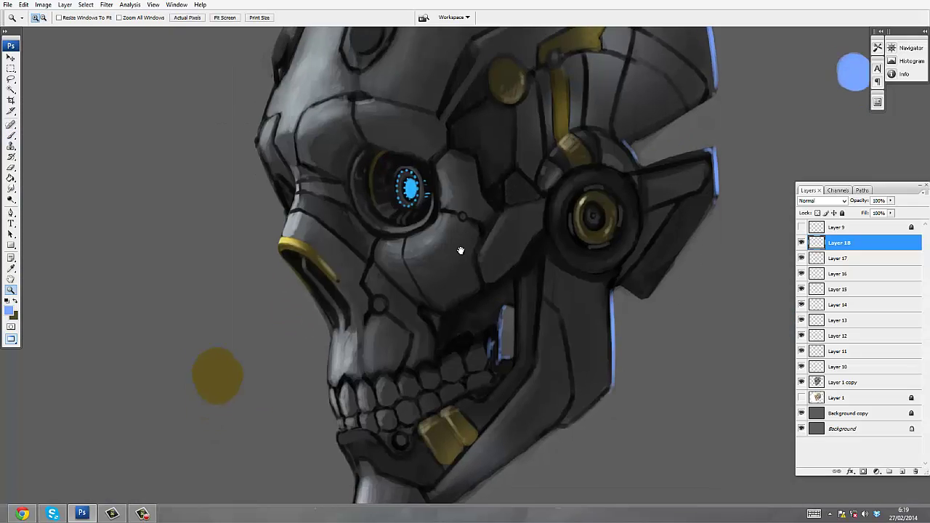
pyautogui.click(478, 253)
pyautogui.press('b')
pyautogui.scroll(-3, 330, 363)
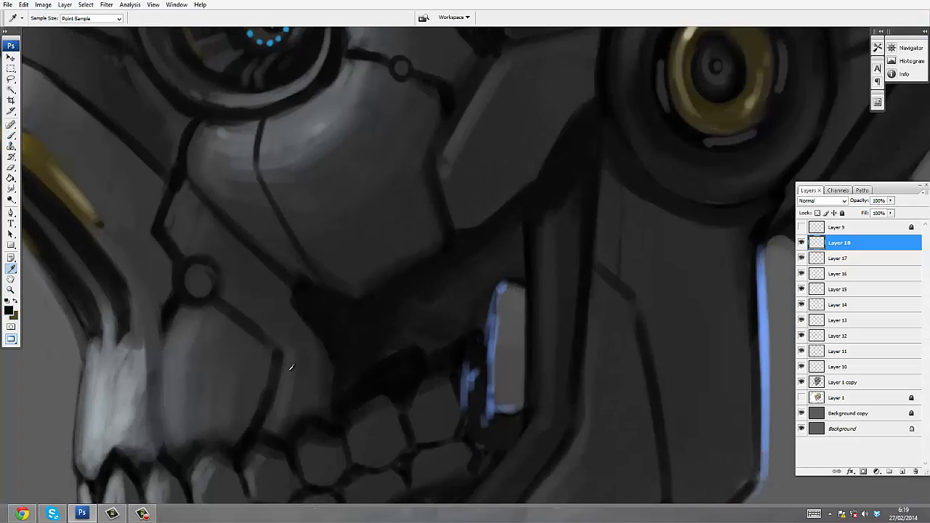
pyautogui.press('[')
pyautogui.press('[')
pyautogui.press('[')
pyautogui.moveTo(304, 292)
pyautogui.mouseDown()
pyautogui.moveTo(323, 268)
pyautogui.moveTo(360, 388)
pyautogui.mouseUp()
pyautogui.hotkey('ctrl', 'shift', 'alt', 'n')
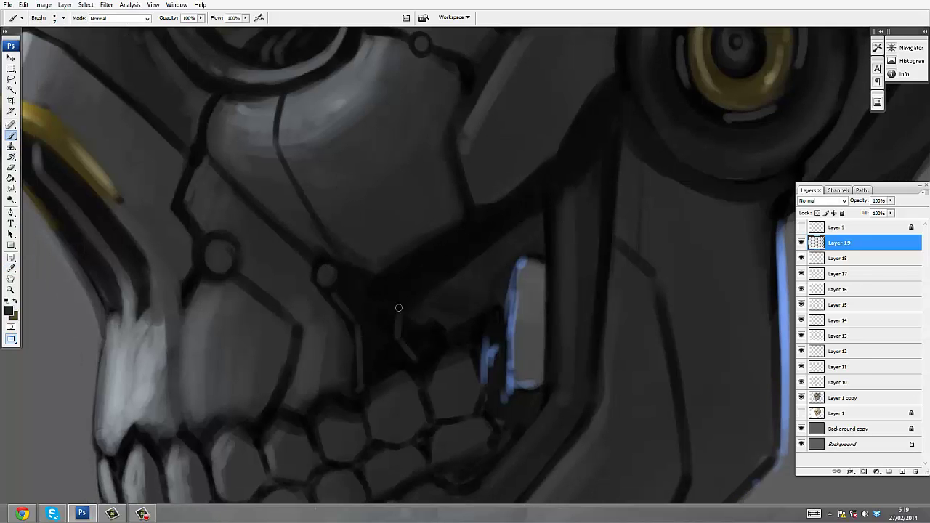
# - Paint thin dark grey struts inside the jaw gap, running from the cheek plate down to the back teeth
pyautogui.moveTo(398, 308)
pyautogui.mouseDown()
pyautogui.moveTo(461, 228)
pyautogui.moveTo(394, 308)
pyautogui.moveTo(419, 358)
pyautogui.mouseUp()
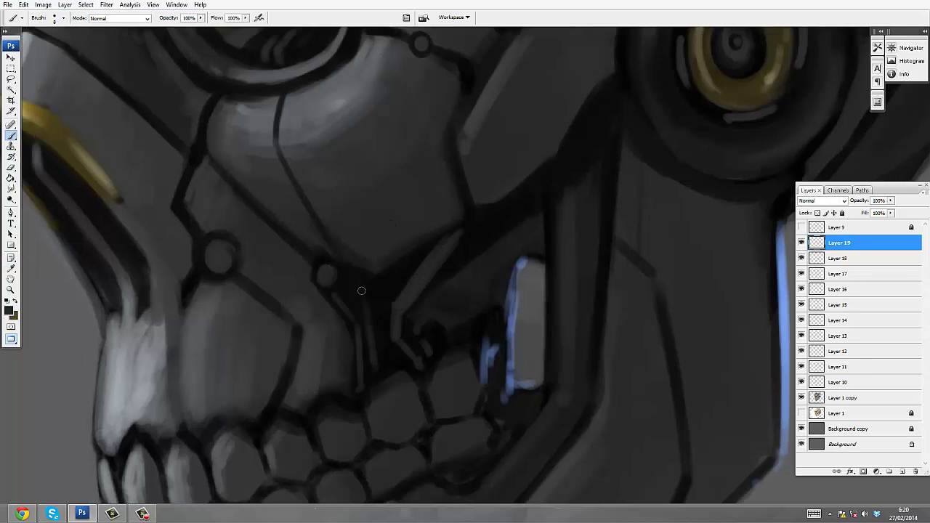
pyautogui.moveTo(361, 290); pyautogui.dragTo(362, 307)
pyautogui.moveTo(396, 275); pyautogui.dragTo(384, 374)
pyautogui.moveTo(475, 241)
pyautogui.mouseDown()
pyautogui.moveTo(438, 259)
pyautogui.moveTo(446, 236)
pyautogui.mouseUp()
pyautogui.moveTo(446, 229); pyautogui.dragTo(436, 210)
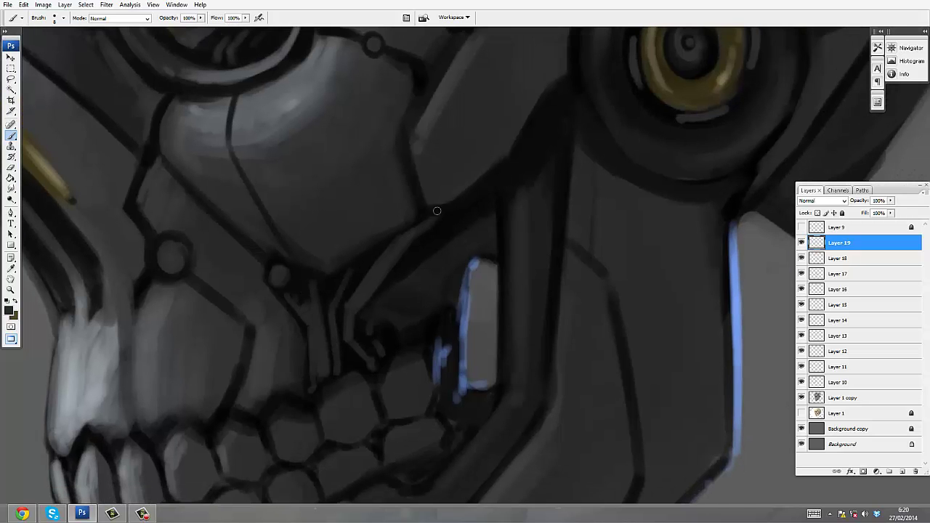
# - Sample the slot's blue and paint a blue edge line from its upper end down behind the back teeth
pyautogui.keyDown('alt'); pyautogui.click(463, 286); pyautogui.keyUp('alt')
pyautogui.moveTo(461, 285); pyautogui.dragTo(437, 348)
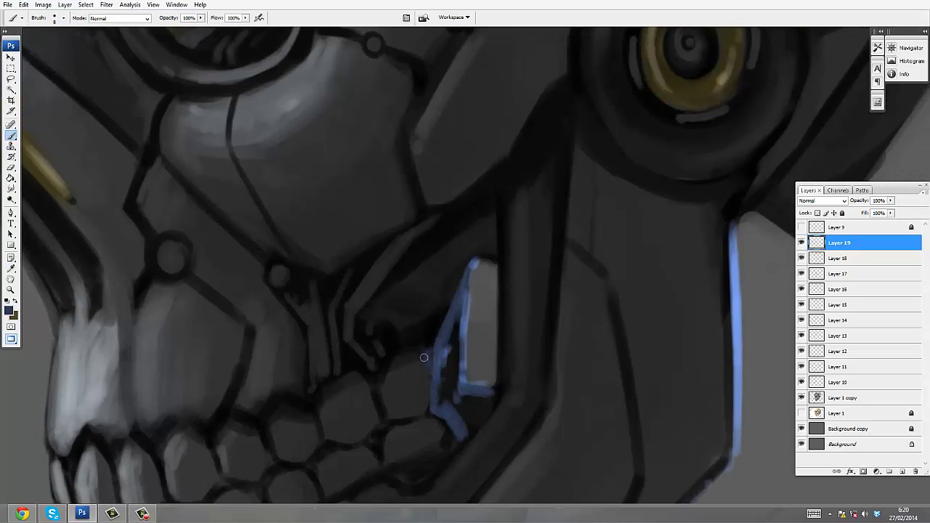
# - Add a layer and paint a dark angular panel line on the side of the forehead, echoing the temple plate's front edge
pyautogui.moveTo(408, 347)
pyautogui.mouseDown()
pyautogui.moveTo(401, 256)
pyautogui.moveTo(489, 148)
pyautogui.moveTo(473, 155)
pyautogui.moveTo(490, 289)
pyautogui.moveTo(497, 240)
pyautogui.mouseUp()
pyautogui.scroll(-1, 385, 323)
pyautogui.press('[')
pyautogui.hotkey('ctrl', 'shift', 'alt', 'n')
pyautogui.moveTo(378, 142); pyautogui.dragTo(425, 232)
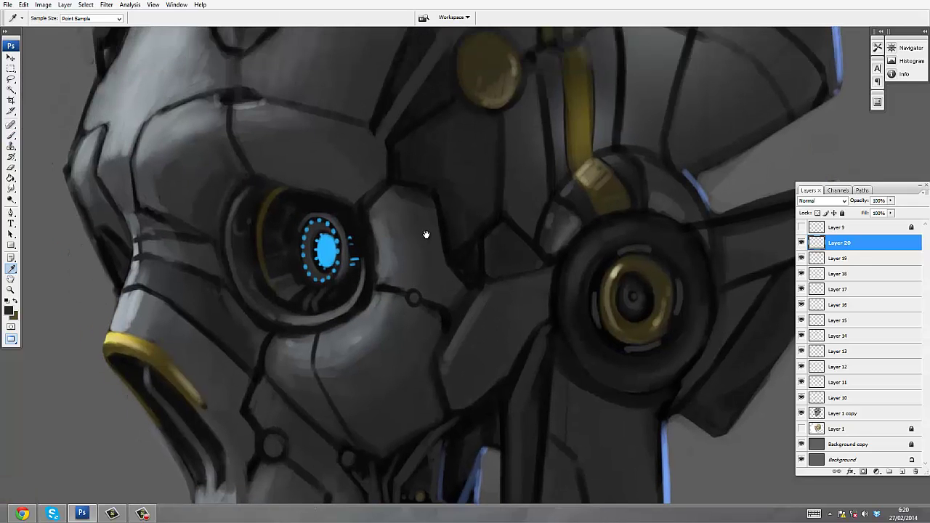
pyautogui.moveTo(380, 282)
pyautogui.mouseDown()
pyautogui.moveTo(494, 251)
pyautogui.moveTo(502, 183)
pyautogui.moveTo(479, 189)
pyautogui.moveTo(403, 259)
pyautogui.mouseUp()
pyautogui.press('b')
pyautogui.moveTo(398, 314); pyautogui.dragTo(383, 289)
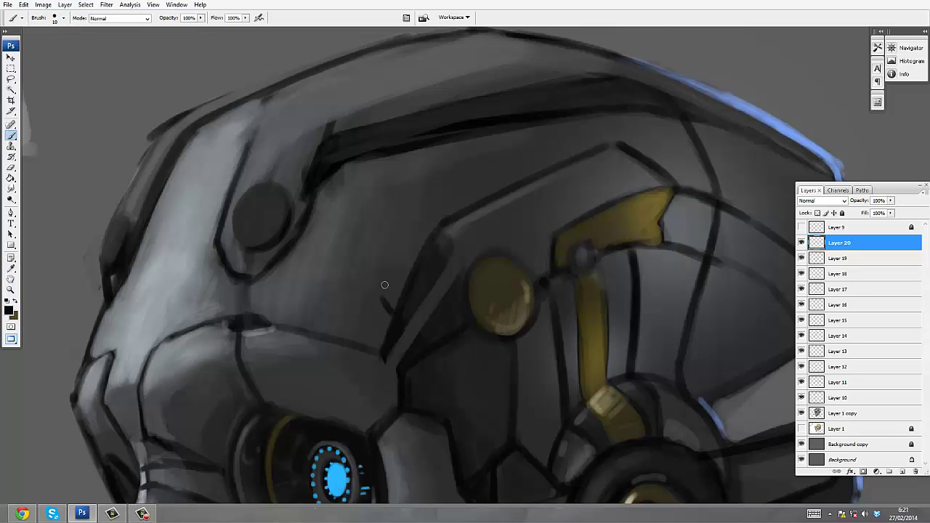
pyautogui.moveTo(412, 211); pyautogui.dragTo(385, 291)
pyautogui.moveTo(418, 206); pyautogui.dragTo(544, 172)
pyautogui.moveTo(457, 178); pyautogui.dragTo(488, 201)
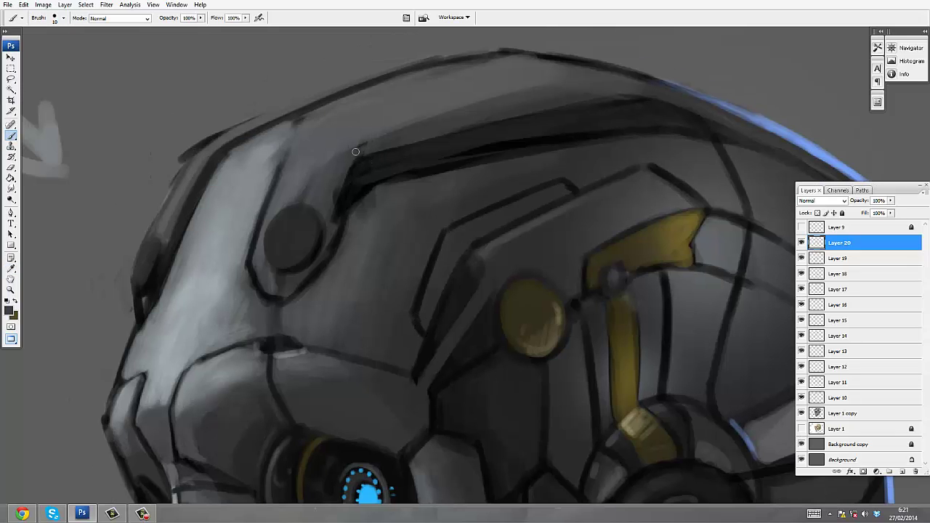
# - Sample a dark tone from the skull and sharpen the edges of the long groove running back from the forehead disc
pyautogui.keyDown('alt'); pyautogui.click(359, 173); pyautogui.keyUp('alt')
pyautogui.moveTo(331, 211)
pyautogui.mouseDown()
pyautogui.moveTo(352, 168)
pyautogui.moveTo(337, 224)
pyautogui.mouseUp()
pyautogui.moveTo(417, 170); pyautogui.dragTo(487, 155)
pyautogui.moveTo(399, 150)
pyautogui.mouseDown()
pyautogui.moveTo(516, 116)
pyautogui.moveTo(639, 97)
pyautogui.mouseUp()
pyautogui.moveTo(640, 107); pyautogui.dragTo(570, 101)
# - On a new layer, fill the panels between the eye socket and the vertical yellow strip with near-black to form a temple recess
pyautogui.hotkey('ctrl', 'shift', 'alt', 'n')
pyautogui.press('z')
pyautogui.keyDown('alt'); pyautogui.click(531, 121); pyautogui.keyUp('alt')
pyautogui.keyDown('alt'); pyautogui.click(537, 214); pyautogui.keyUp('alt')
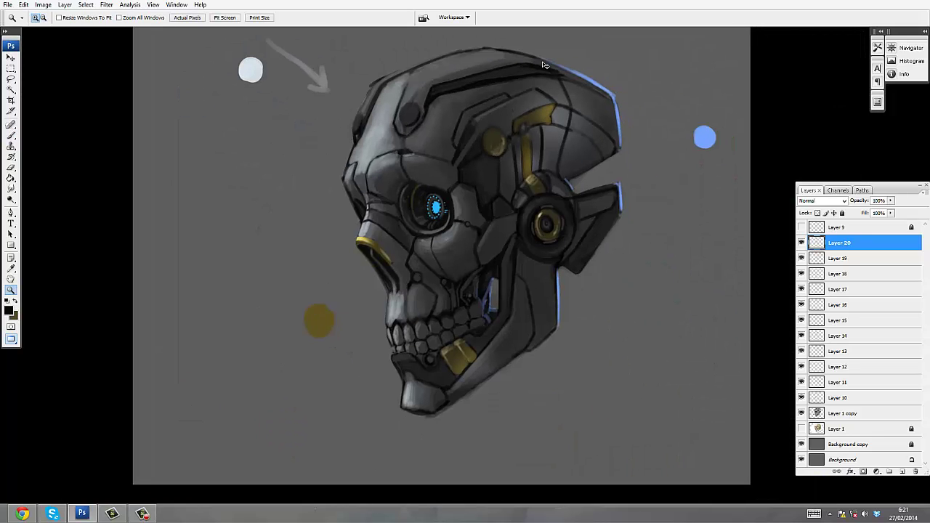
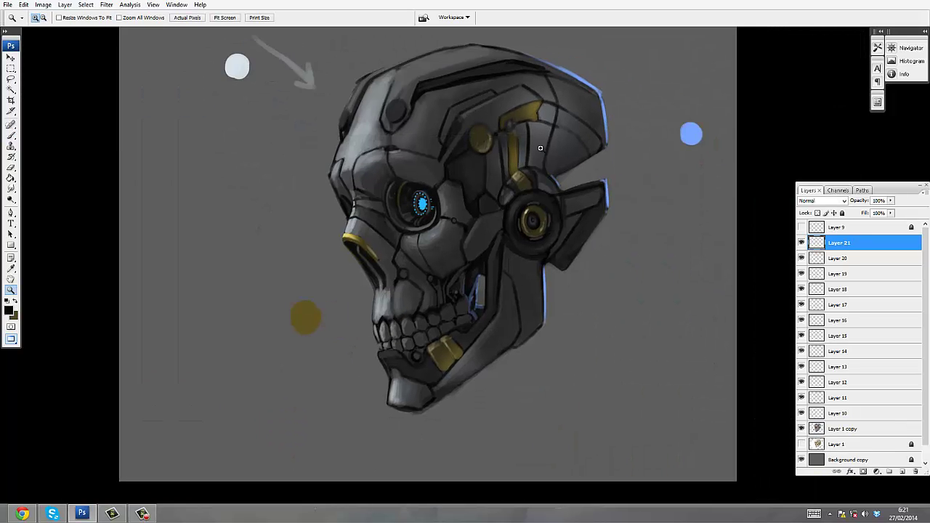
pyautogui.click(538, 215)
pyautogui.press('i')
pyautogui.hotkey('ctrl', 'shift', 'alt', 'n')
pyautogui.press('b')
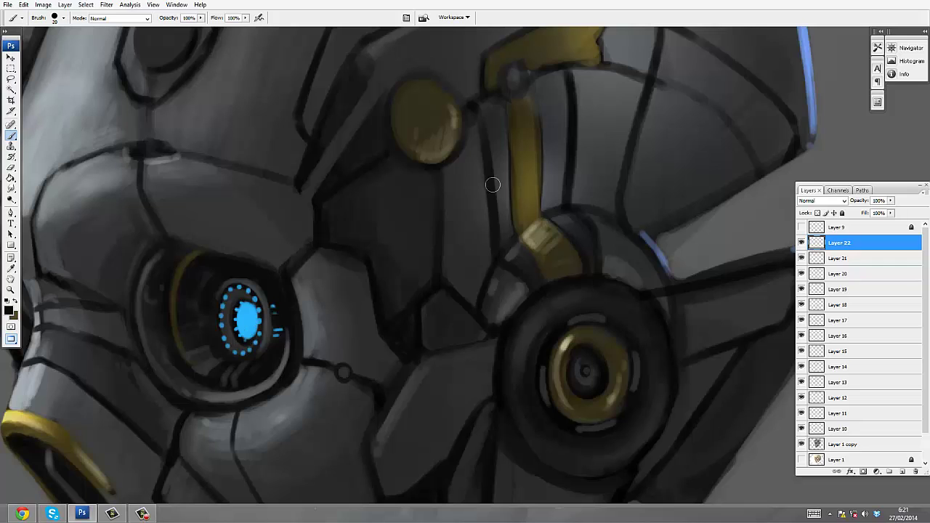
pyautogui.moveTo(492, 185)
pyautogui.mouseDown()
pyautogui.moveTo(470, 135)
pyautogui.moveTo(447, 172)
pyautogui.moveTo(447, 275)
pyautogui.moveTo(479, 259)
pyautogui.moveTo(471, 163)
pyautogui.moveTo(484, 202)
pyautogui.mouseUp()
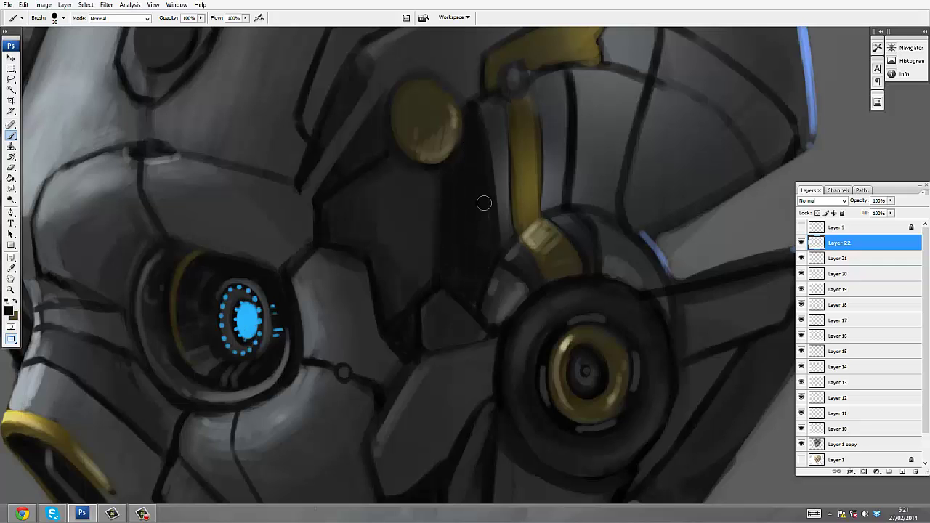
pyautogui.moveTo(442, 260)
pyautogui.mouseDown()
pyautogui.moveTo(402, 271)
pyautogui.moveTo(392, 185)
pyautogui.moveTo(329, 226)
pyautogui.moveTo(364, 255)
pyautogui.moveTo(412, 227)
pyautogui.moveTo(372, 206)
pyautogui.moveTo(408, 166)
pyautogui.mouseUp()
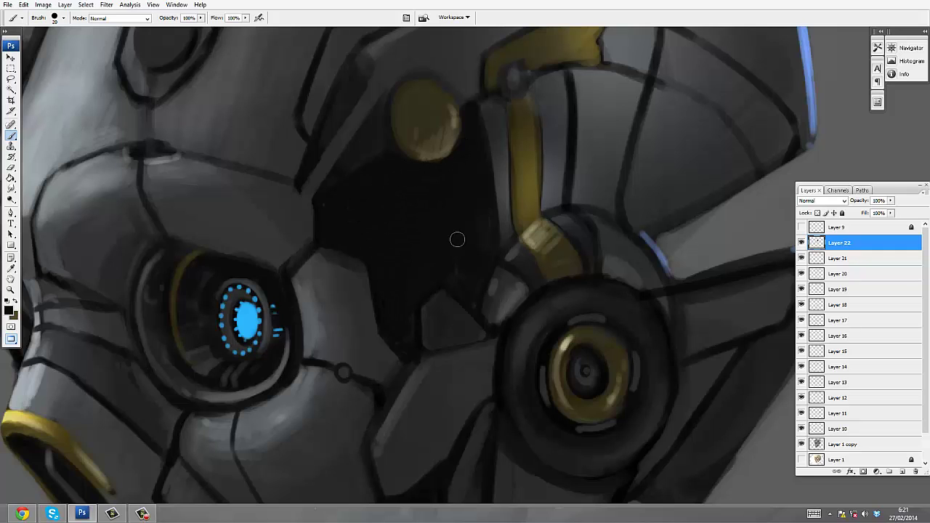
pyautogui.moveTo(409, 359); pyautogui.dragTo(420, 349)
pyautogui.press('[')
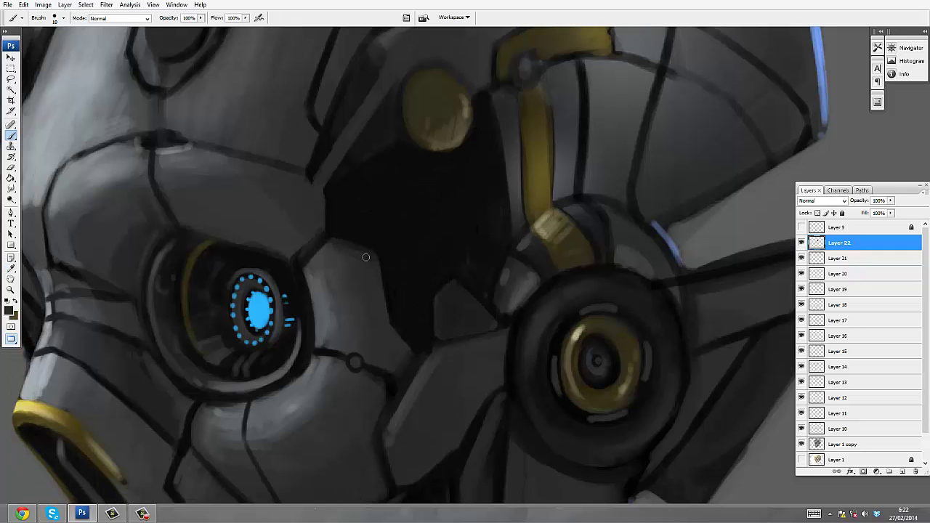
# - Lock the black recess layer and merge the painting layers beneath it down into Layer 1 copy
pyautogui.click(842, 214)
pyautogui.click(864, 262)
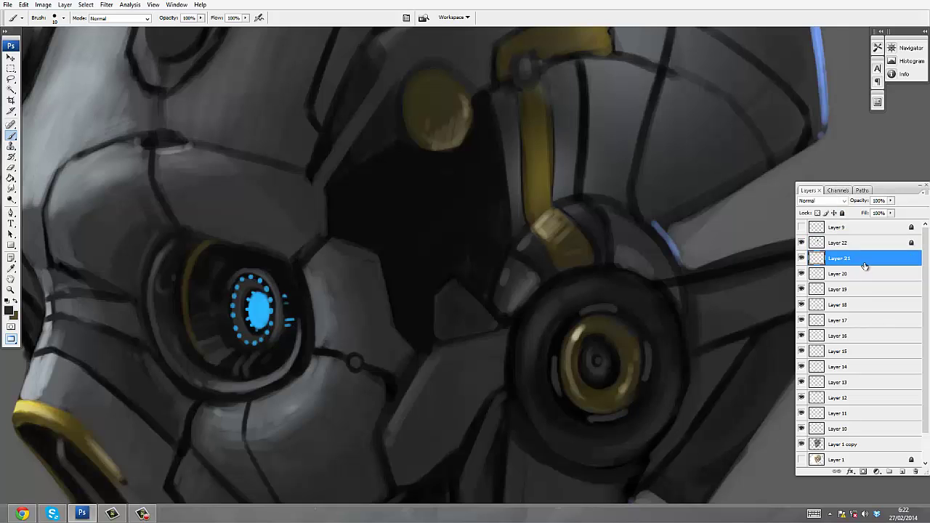
pyautogui.hotkey('ctrl', 'e')
pyautogui.hotkey('ctrl', 'e')
pyautogui.hotkey('ctrl', 'e')
pyautogui.hotkey('ctrl', 'e')
pyautogui.hotkey('ctrl', 'e')
pyautogui.hotkey('ctrl', 'e')
pyautogui.hotkey('ctrl', 'e')
pyautogui.hotkey('ctrl', 'e')
pyautogui.hotkey('ctrl', 'e')
pyautogui.hotkey('ctrl', 'e')
pyautogui.hotkey('ctrl', 'e')
pyautogui.hotkey('ctrl', 'e')
pyautogui.click(802, 257)
pyautogui.click(802, 258)
# - Add a layer above the black recess layer and sketch thin grey curved mechanical lines inside the temple recess
pyautogui.hotkey('ctrl', 'shift', 'alt', 'n')
pyautogui.click(370, 244)
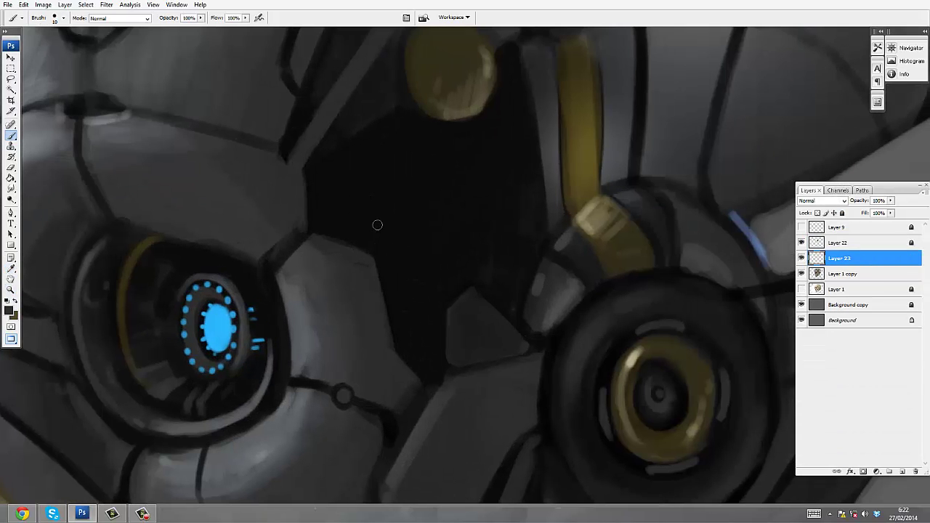
pyautogui.moveTo(210, 271); pyautogui.dragTo(483, 271)
pyautogui.hotkey('ctrl', ']')
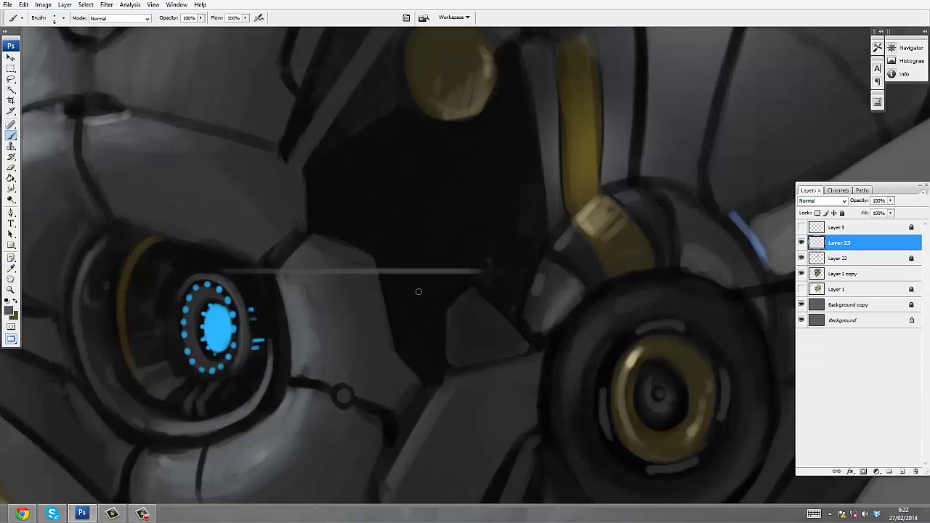
pyautogui.moveTo(374, 209)
pyautogui.mouseDown()
pyautogui.moveTo(349, 234)
pyautogui.moveTo(443, 261)
pyautogui.mouseUp()
pyautogui.moveTo(400, 218); pyautogui.dragTo(462, 234)
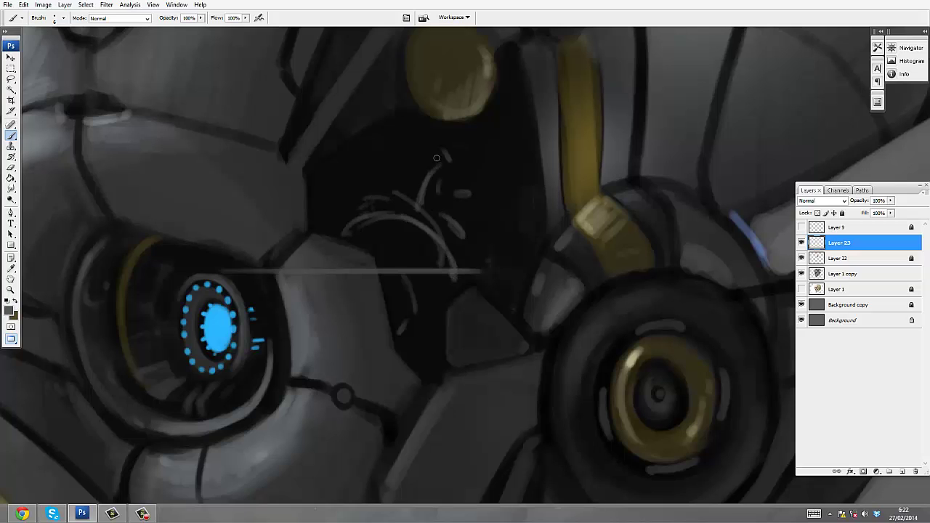
pyautogui.moveTo(369, 166); pyautogui.dragTo(352, 212)
pyautogui.moveTo(314, 199); pyautogui.dragTo(335, 201)
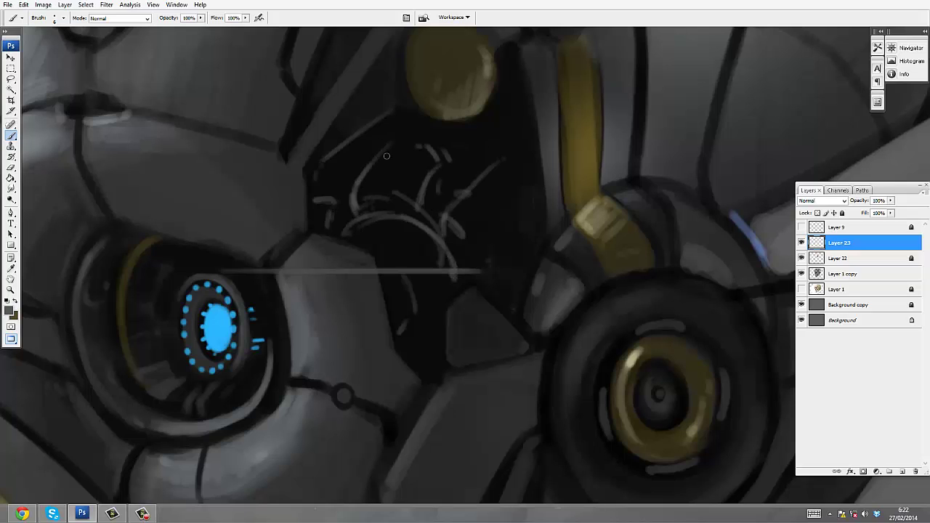
# - Paint concentric grey arcs around the recess joint and curved pipe lines leading towards the ear disc
pyautogui.moveTo(386, 155)
pyautogui.mouseDown()
pyautogui.moveTo(523, 212)
pyautogui.moveTo(528, 95)
pyautogui.mouseUp()
pyautogui.keyDown('alt'); pyautogui.click(512, 236); pyautogui.keyUp('alt')
pyautogui.keyDown('ctrl'); pyautogui.click(503, 155); pyautogui.keyUp('ctrl')
pyautogui.moveTo(506, 245)
pyautogui.mouseDown()
pyautogui.moveTo(511, 286)
pyautogui.moveTo(352, 259)
pyautogui.mouseUp()
pyautogui.moveTo(350, 280)
pyautogui.mouseDown()
pyautogui.moveTo(370, 232)
pyautogui.moveTo(466, 227)
pyautogui.mouseUp()
pyautogui.keyDown('alt'); pyautogui.click(550, 128); pyautogui.keyUp('alt')
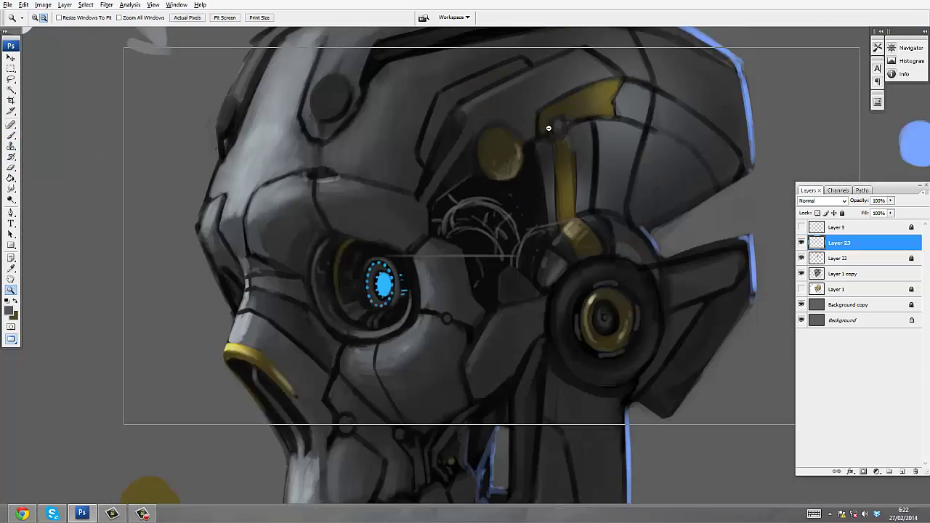
# - Add further thin grey arcs along the rear and lower parts of the temple recess
pyautogui.keyDown('alt'); pyautogui.click(549, 138); pyautogui.keyUp('alt')
pyautogui.moveTo(549, 139); pyautogui.dragTo(534, 130)
pyautogui.keyDown('ctrl'); pyautogui.click(536, 132); pyautogui.keyUp('ctrl')
pyautogui.press('b')
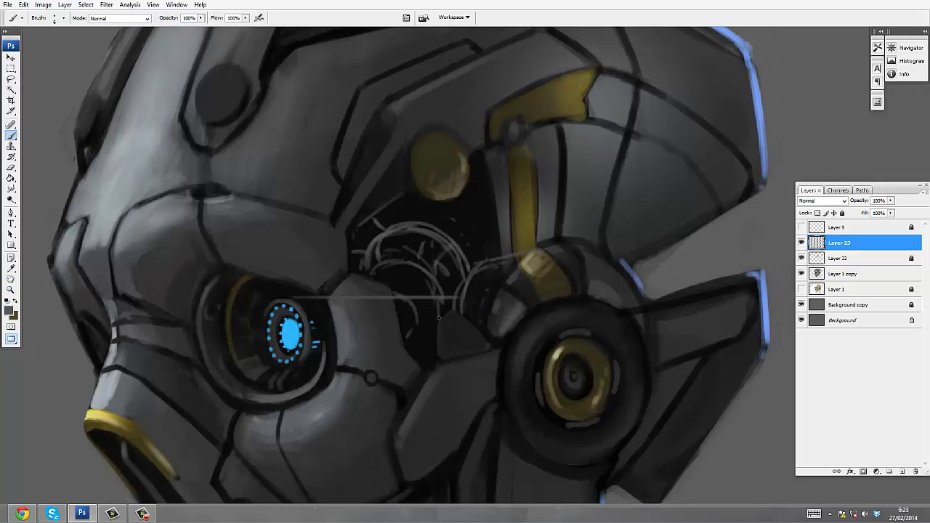
pyautogui.moveTo(439, 318); pyautogui.dragTo(404, 269)
pyautogui.moveTo(432, 221); pyautogui.dragTo(421, 252)
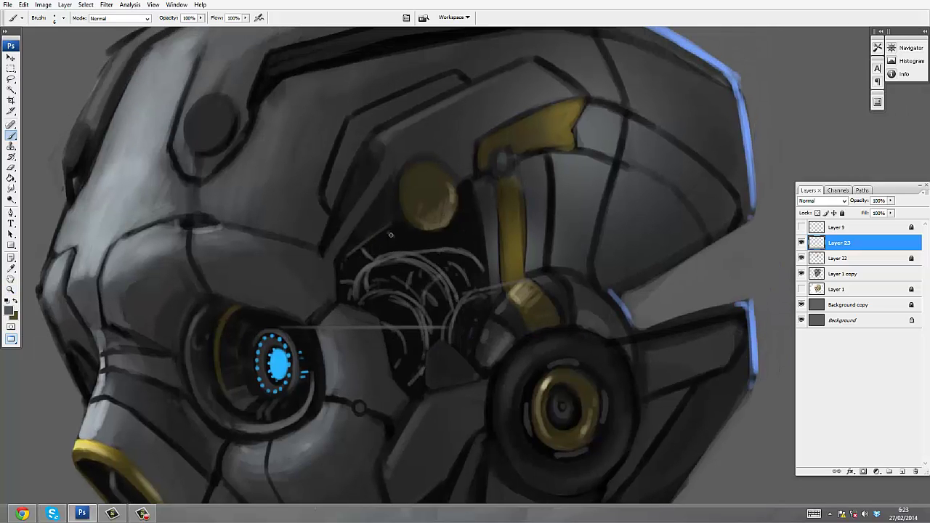
# - Add a layer and block in the ringed joint inside the temple recess with thicker strokes in sampled dark greys
pyautogui.press('z')
pyautogui.hotkey('ctrl', 'shift', 'n')
pyautogui.press('Return')
pyautogui.moveTo(444, 128); pyautogui.dragTo(432, 254)
pyautogui.hotkey('ctrl', '0')
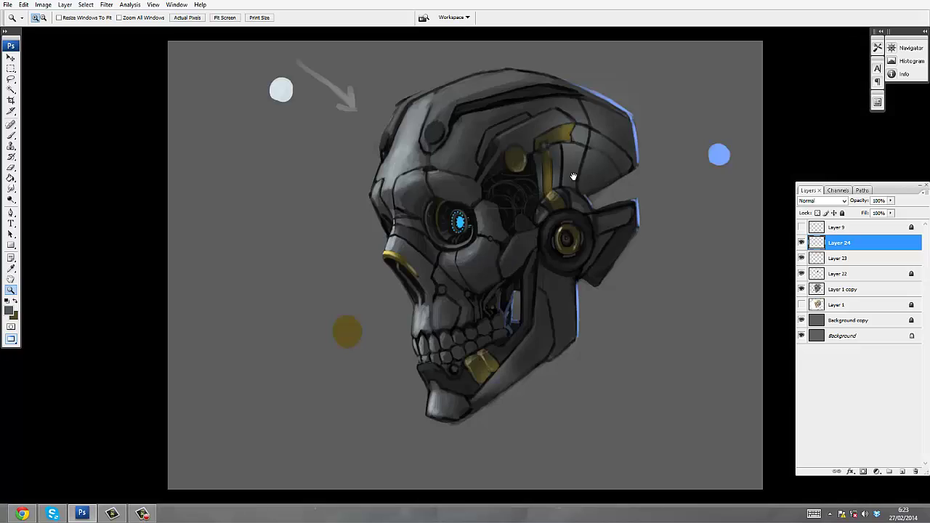
pyautogui.moveTo(574, 177); pyautogui.dragTo(564, 173)
pyautogui.click(503, 213)
pyautogui.click(493, 254)
pyautogui.moveTo(364, 266)
pyautogui.mouseDown()
pyautogui.moveTo(394, 240)
pyautogui.moveTo(412, 240)
pyautogui.mouseUp()
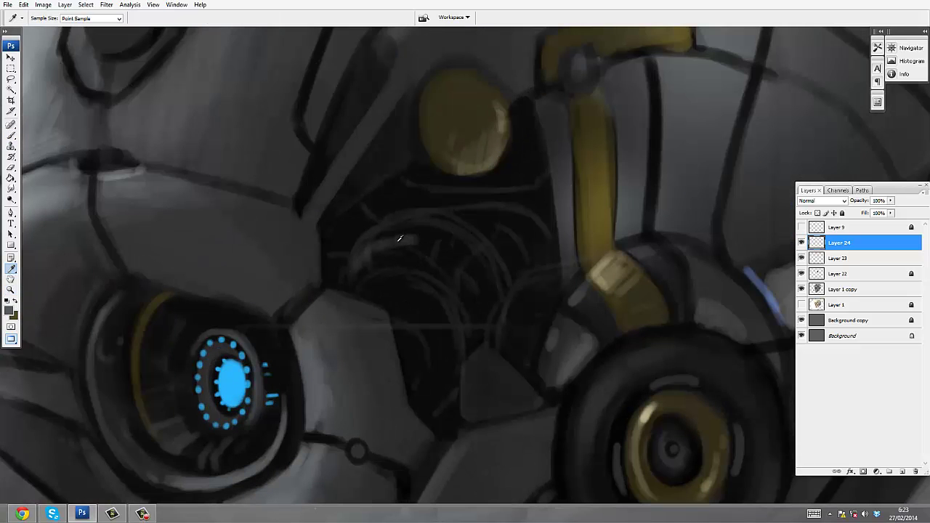
pyautogui.keyDown('alt'); pyautogui.click(399, 238); pyautogui.keyUp('alt')
pyautogui.moveTo(485, 320); pyautogui.dragTo(475, 271)
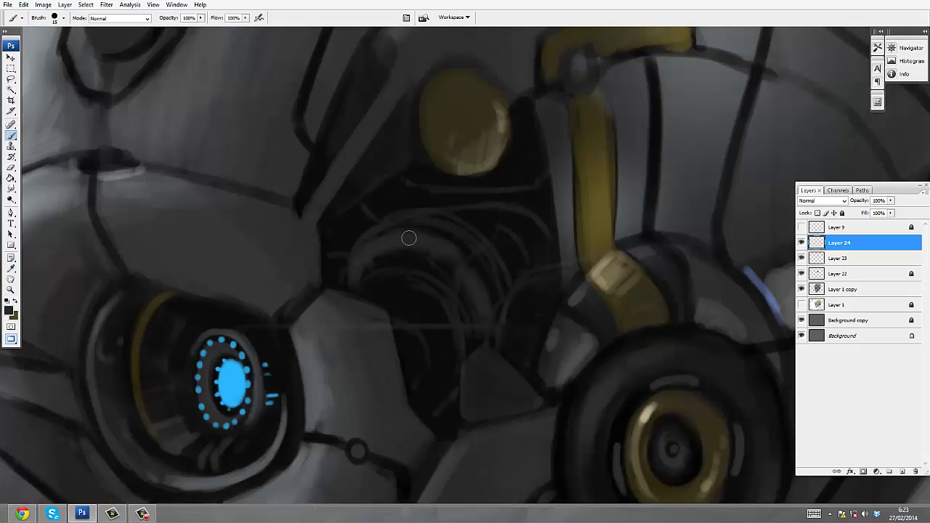
pyautogui.moveTo(462, 323); pyautogui.dragTo(359, 291)
pyautogui.moveTo(428, 319); pyautogui.dragTo(423, 380)
pyautogui.moveTo(509, 226)
pyautogui.mouseDown()
pyautogui.moveTo(518, 255)
pyautogui.moveTo(535, 255)
pyautogui.moveTo(504, 281)
pyautogui.moveTo(497, 232)
pyautogui.mouseUp()
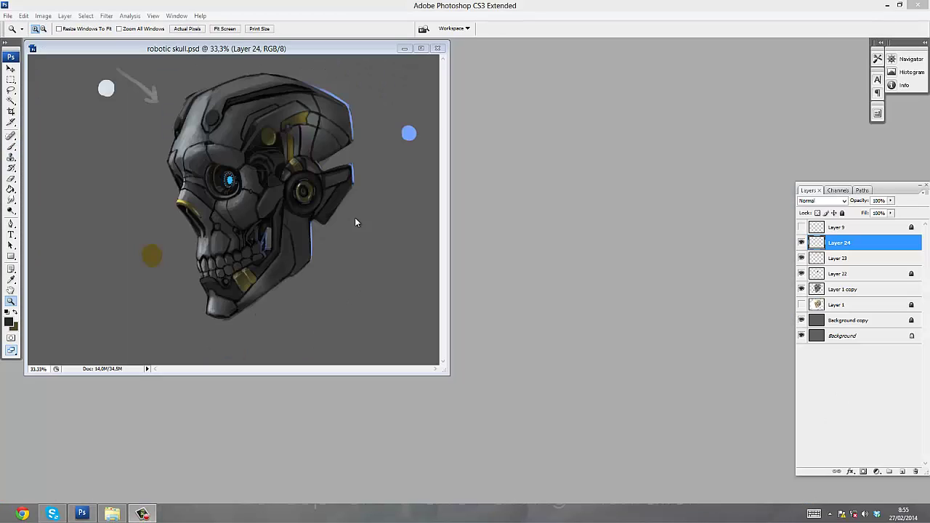
# - Pick the pale grey #bccbcb as the foreground colour and paint a swatch of it below the jaw
pyautogui.press('f')
pyautogui.click(400, 251)
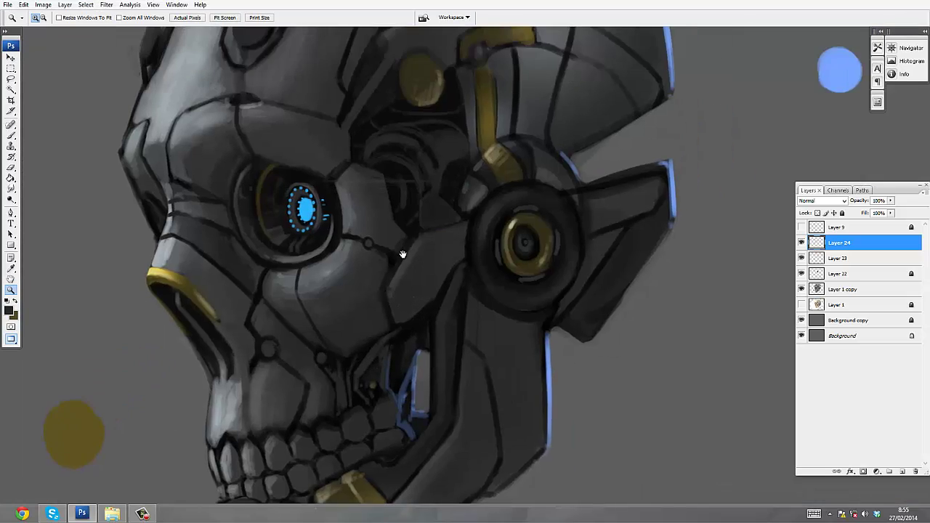
pyautogui.moveTo(646, 216); pyautogui.dragTo(626, 242)
pyautogui.press('i')
pyautogui.click(9, 311)
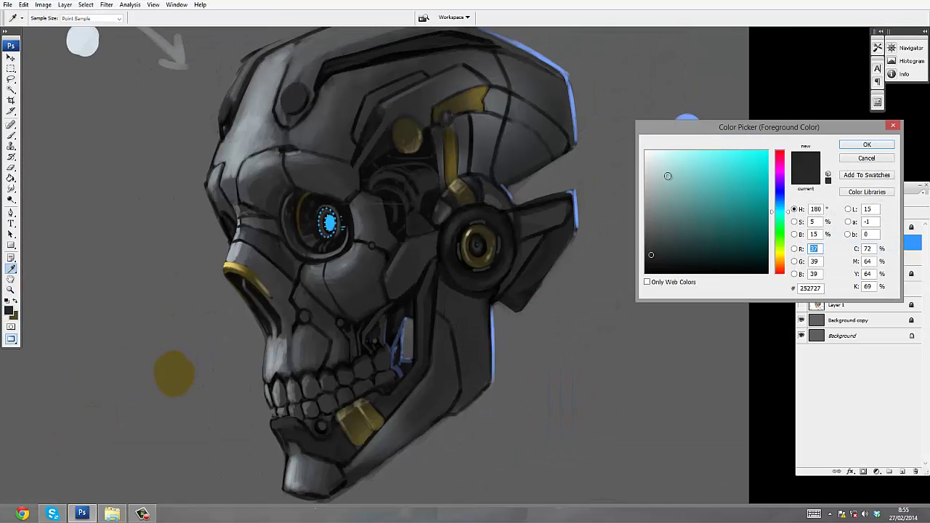
pyautogui.click(658, 176)
pyautogui.press('Return')
pyautogui.press('b')
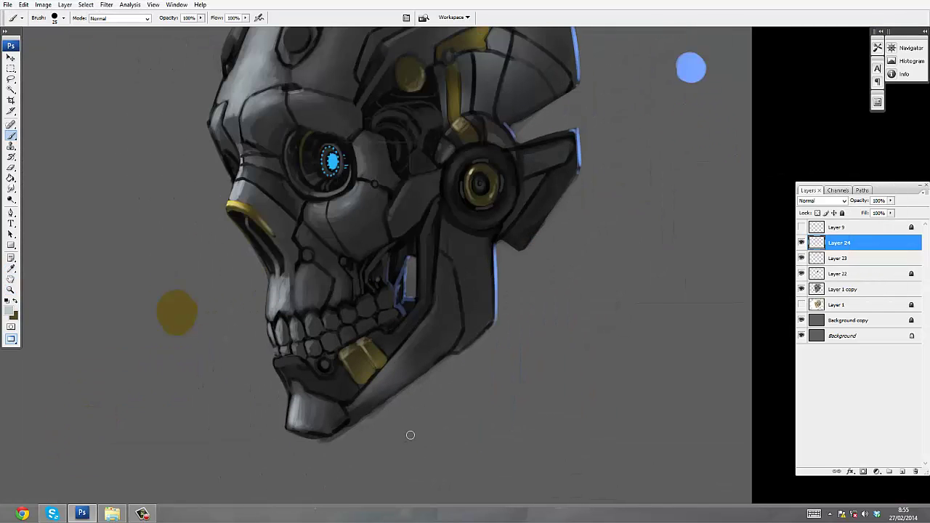
pyautogui.moveTo(407, 443); pyautogui.dragTo(429, 409)
pyautogui.moveTo(280, 131); pyautogui.dragTo(272, 133)
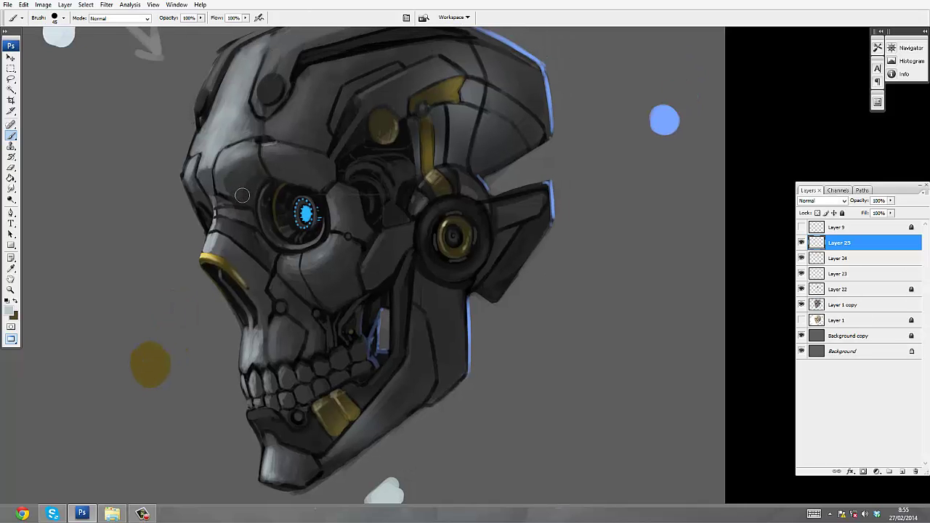
# - On a new layer, paint broad pale grey highlights over the brow ridge above the eye and along the cheekbone
pyautogui.moveTo(252, 175); pyautogui.dragTo(319, 167)
pyautogui.moveTo(231, 188); pyautogui.dragTo(254, 209)
pyautogui.moveTo(293, 285); pyautogui.dragTo(368, 270)
pyautogui.moveTo(376, 192)
pyautogui.mouseDown()
pyautogui.moveTo(361, 219)
pyautogui.moveTo(345, 181)
pyautogui.mouseUp()
pyautogui.press('[')
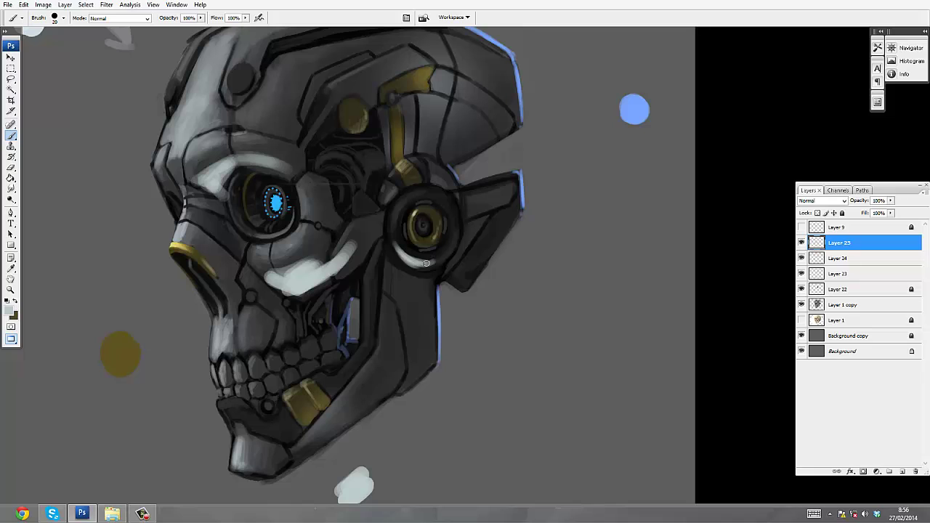
# - Use a smaller brush to add pale highlights on the ear disc's lower rim, jaw's bottom edge, gum line and rear fin
pyautogui.moveTo(423, 255); pyautogui.dragTo(431, 207)
pyautogui.moveTo(289, 424); pyautogui.dragTo(396, 345)
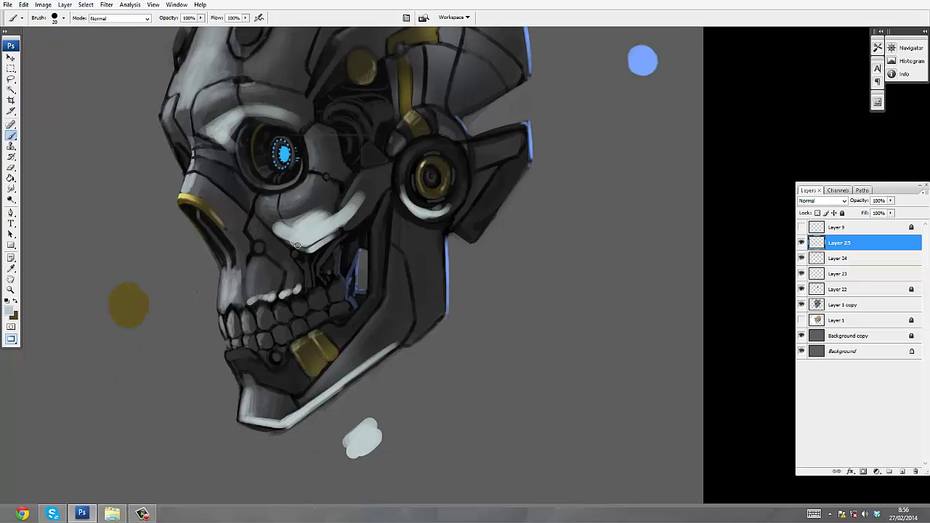
pyautogui.moveTo(477, 166); pyautogui.dragTo(510, 153)
pyautogui.moveTo(456, 56); pyautogui.dragTo(438, 108)
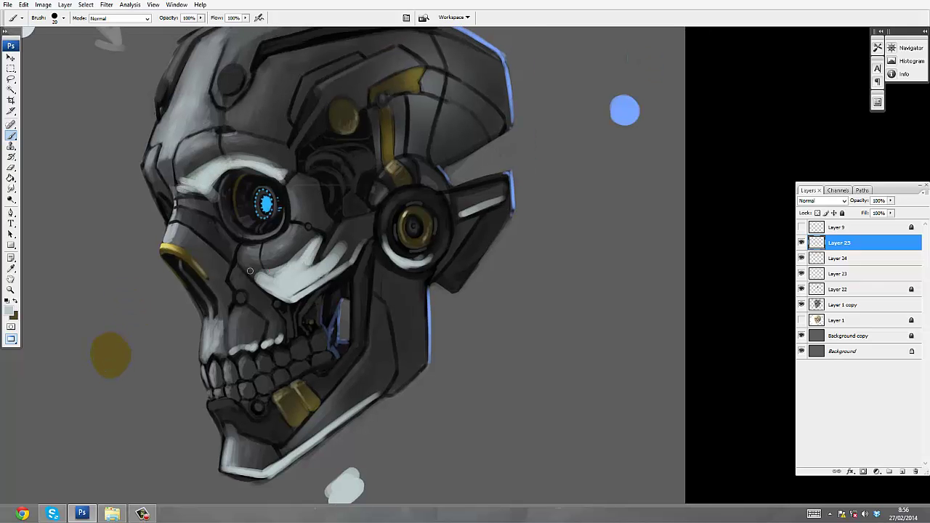
# - Set the pale highlight layer's opacity to 23%
pyautogui.press('z')
pyautogui.press('2')
pyautogui.press('3')
pyautogui.hotkey('ctrl', '-')
pyautogui.hotkey('ctrl', '-')
pyautogui.hotkey('ctrl', '+')
pyautogui.hotkey('ctrl', '+')
pyautogui.hotkey('ctrl', '+')
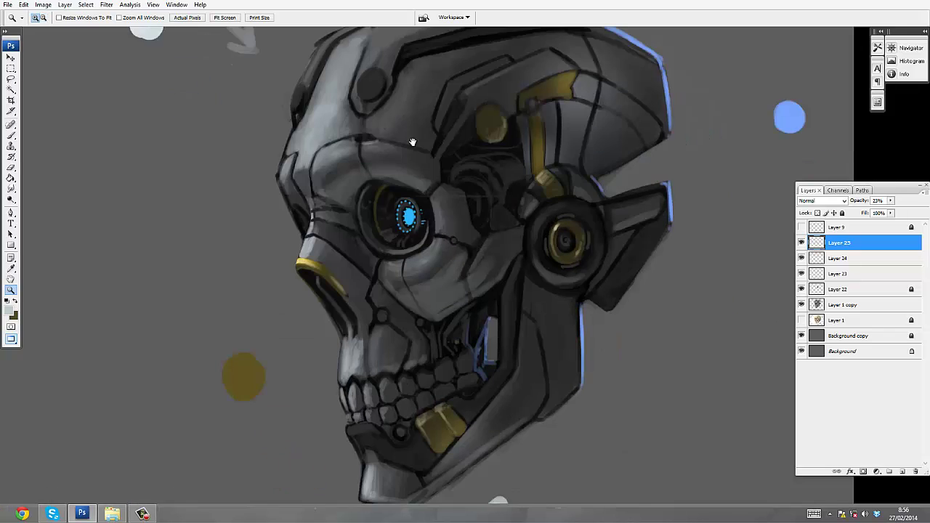
pyautogui.moveTo(412, 142); pyautogui.dragTo(374, 116)
pyautogui.press('e')
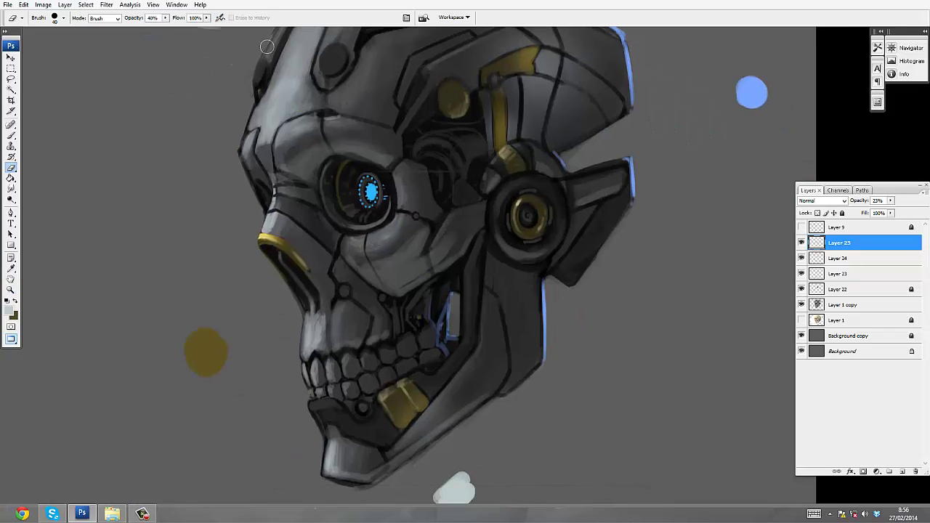
pyautogui.moveTo(374, 242); pyautogui.dragTo(344, 218)
pyautogui.press('h')
pyautogui.moveTo(449, 158); pyautogui.dragTo(443, 157)
pyautogui.moveTo(383, 197); pyautogui.dragTo(372, 206)
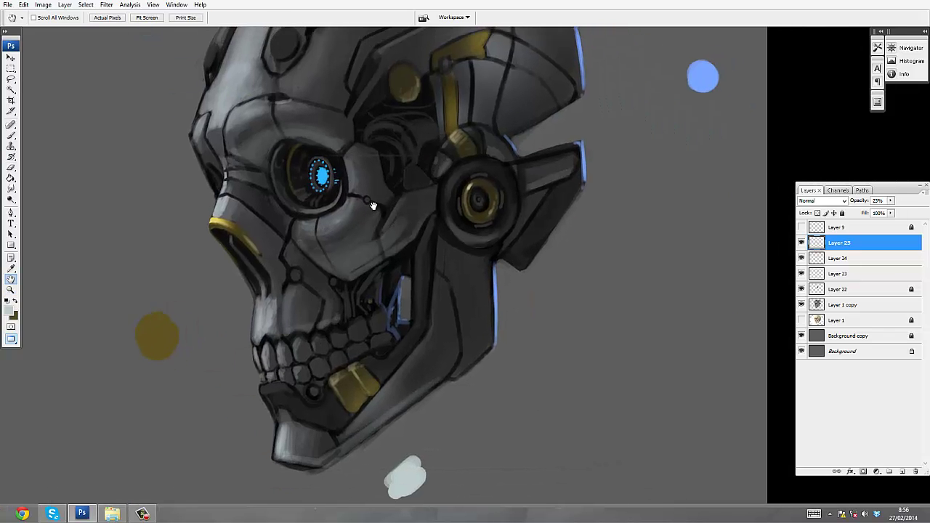
# - Add a layer, pick a muted grey-blue foreground colour and paint a swatch of it in front of the skull
pyautogui.hotkey('ctrl', 'shift', 'alt', 'n')
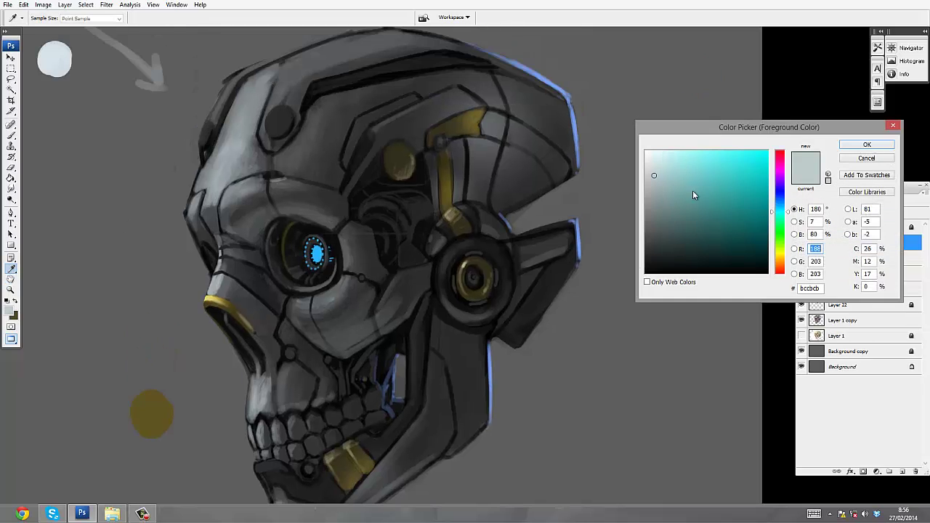
pyautogui.moveTo(693, 192); pyautogui.dragTo(684, 204)
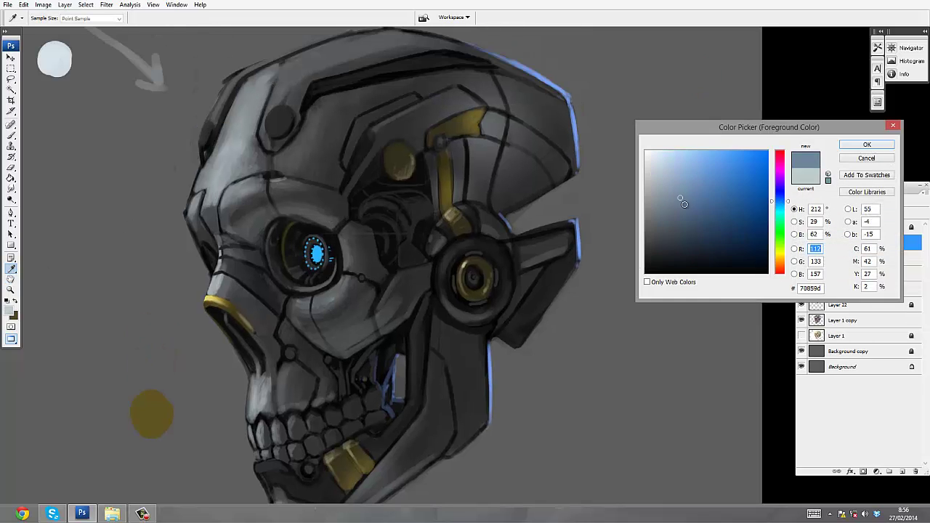
pyautogui.press('Return')
pyautogui.press('b')
# - On another new layer, paint grey-blue reflections down the side of the forehead, over the brow and above the skull groove
pyautogui.hotkey('ctrl', 'shift', 'alt', 'n')
pyautogui.scroll(2, 207, 182)
pyautogui.moveTo(319, 145); pyautogui.dragTo(292, 204)
pyautogui.moveTo(315, 151); pyautogui.dragTo(309, 115)
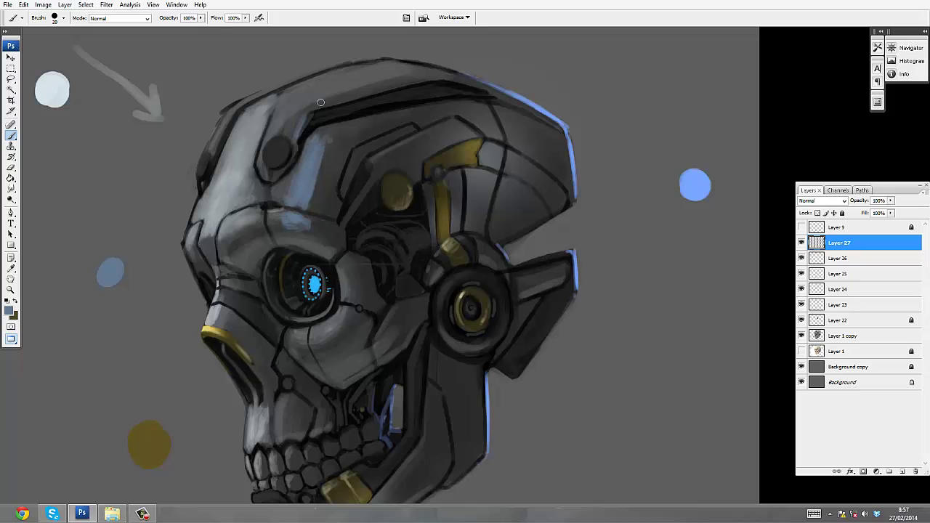
pyautogui.scroll(-2, 332, 125)
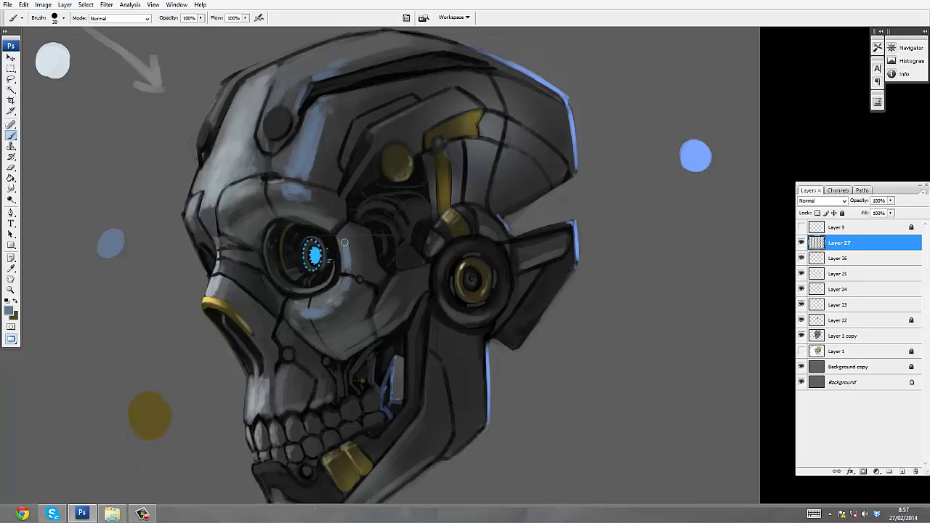
# - Enlarge the brush and paint grey-blue reflections down the nose bridge, upper jaw, middle teeth and chin
pyautogui.moveTo(227, 297)
pyautogui.mouseDown()
pyautogui.moveTo(245, 266)
pyautogui.moveTo(243, 230)
pyautogui.moveTo(232, 287)
pyautogui.moveTo(222, 292)
pyautogui.mouseUp()
pyautogui.scroll(-2, 247, 203)
pyautogui.scroll(-1, 240, 276)
pyautogui.press(']')
pyautogui.press(']')
pyautogui.press(']')
pyautogui.moveTo(301, 318); pyautogui.dragTo(296, 364)
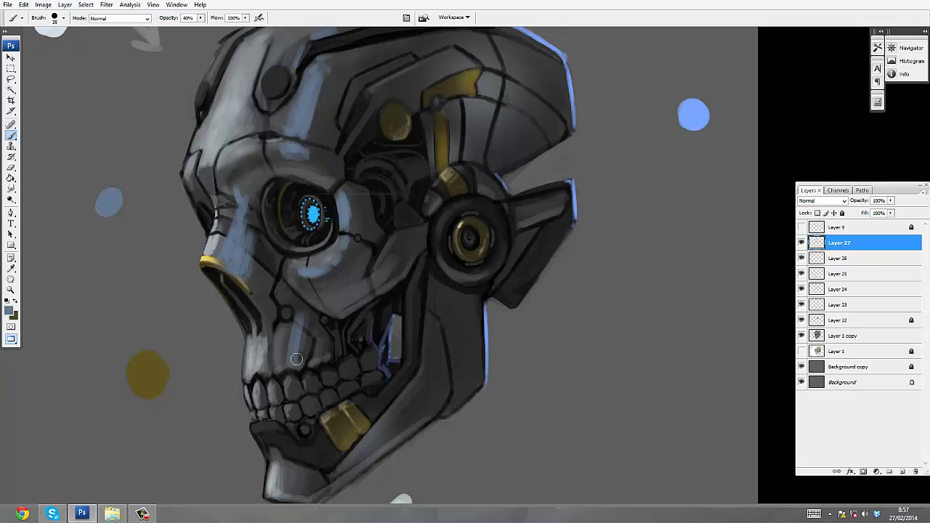
pyautogui.moveTo(299, 302)
pyautogui.mouseDown()
pyautogui.moveTo(282, 346)
pyautogui.moveTo(311, 299)
pyautogui.mouseUp()
pyautogui.moveTo(309, 308); pyautogui.dragTo(285, 358)
pyautogui.moveTo(308, 403); pyautogui.dragTo(303, 384)
pyautogui.scroll(-1, 307, 435)
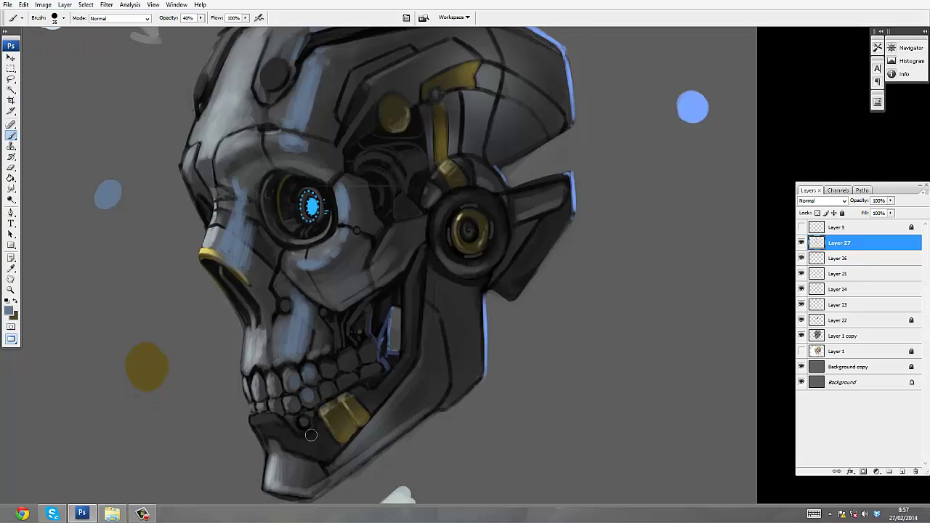
pyautogui.scroll(-1, 302, 461)
pyautogui.moveTo(319, 421)
pyautogui.mouseDown()
pyautogui.moveTo(305, 427)
pyautogui.moveTo(317, 422)
pyautogui.mouseUp()
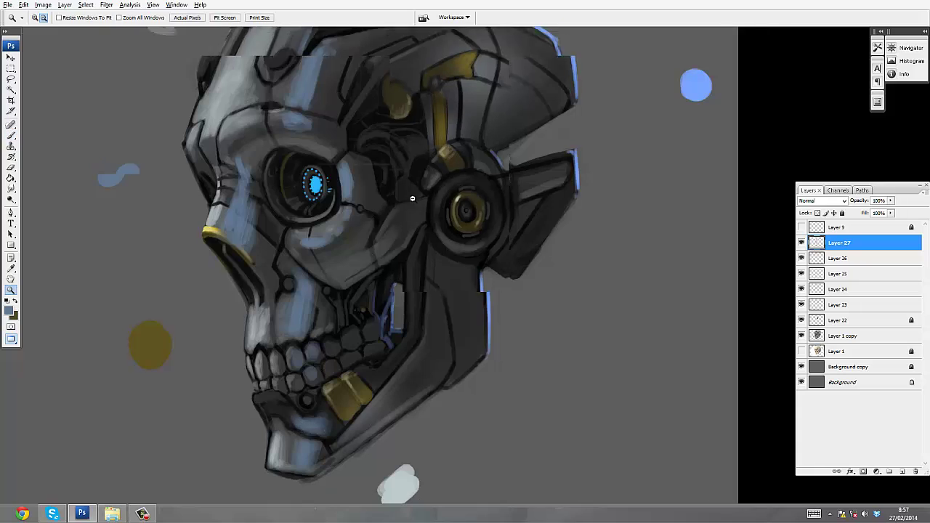
# - Set the grey-blue reflection layer's opacity to 45%
pyautogui.keyDown('alt'); pyautogui.click(411, 199); pyautogui.keyUp('alt')
pyautogui.press('4')
pyautogui.press('5')
# - Paint more grey-blue reflections on the rear jaw column, the rear skull panels and the ear disc
pyautogui.moveTo(528, 247); pyautogui.dragTo(472, 249)
pyautogui.hotkey('ctrl', '+')
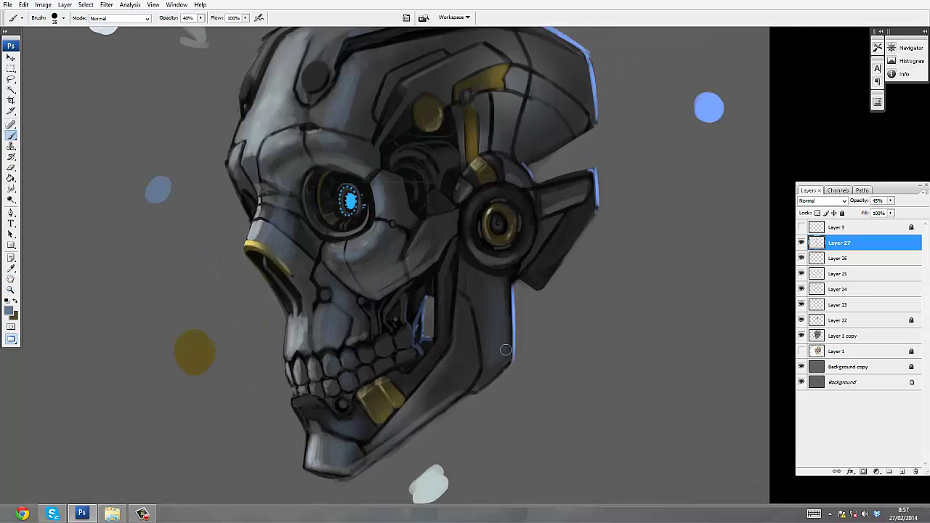
pyautogui.moveTo(485, 123); pyautogui.dragTo(469, 197)
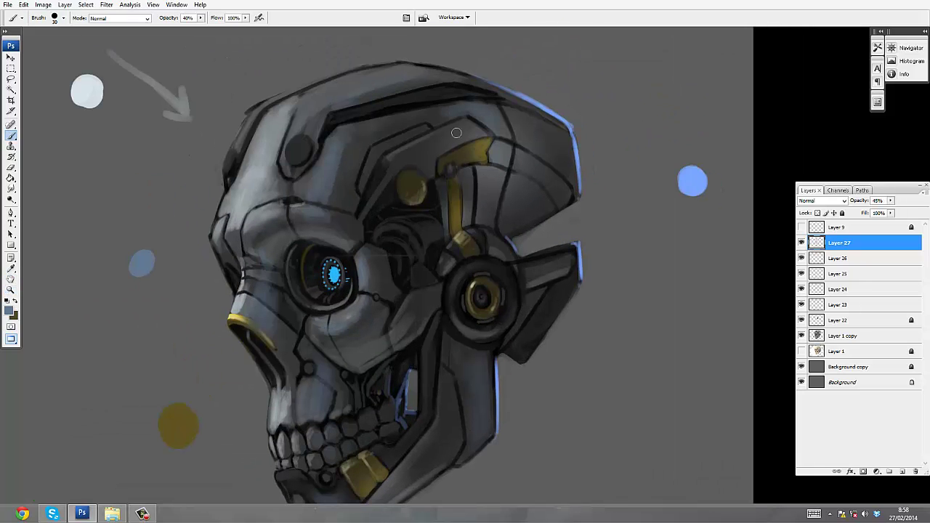
pyautogui.moveTo(488, 268); pyautogui.dragTo(475, 233)
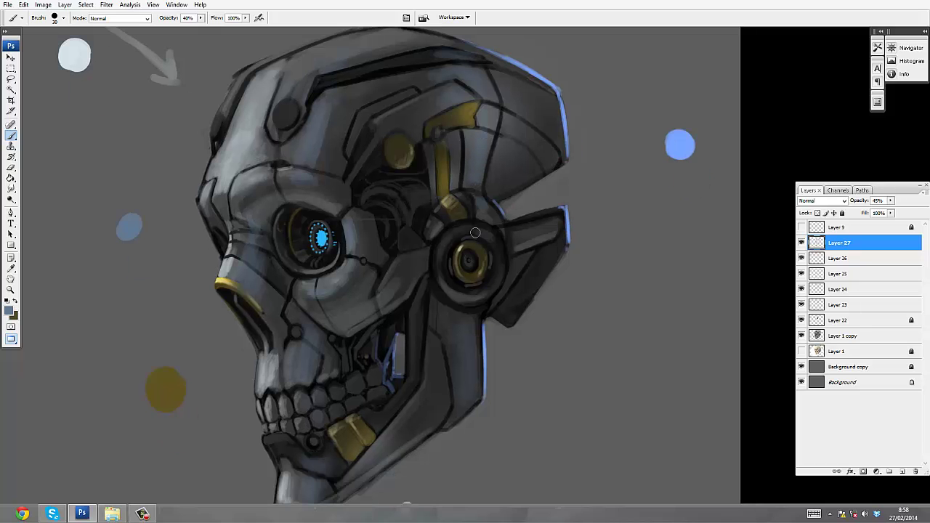
pyautogui.moveTo(474, 285); pyautogui.dragTo(450, 247)
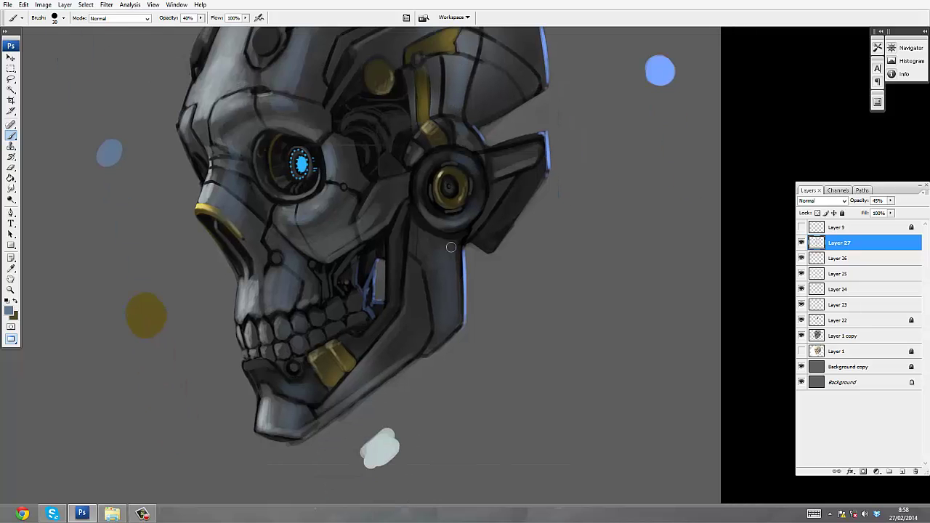
pyautogui.keyDown('ctrl'); pyautogui.click(469, 208); pyautogui.keyUp('ctrl')
pyautogui.moveTo(443, 199); pyautogui.dragTo(447, 220)
pyautogui.keyDown('alt'); pyautogui.click(453, 180); pyautogui.keyUp('alt')
pyautogui.keyDown('alt'); pyautogui.click(458, 176); pyautogui.keyUp('alt')
pyautogui.keyDown('alt'); pyautogui.click(504, 123); pyautogui.keyUp('alt')
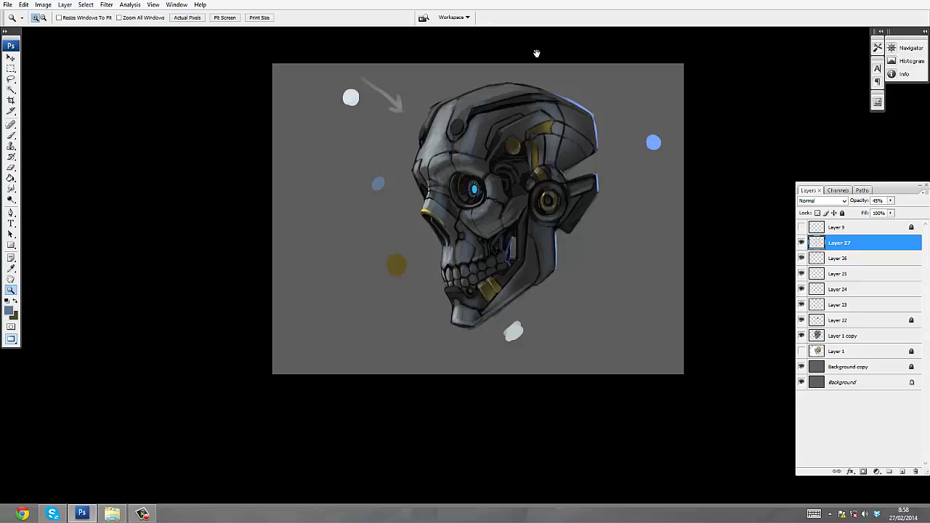
# - Paint grey-blue reflections on the cheekbone arm and the small triangular plate in front of the ear disc
pyautogui.hotkey('ctrl', '+')
pyautogui.hotkey('ctrl', '+')
pyautogui.press('b')
pyautogui.scroll(2, 375, 222)
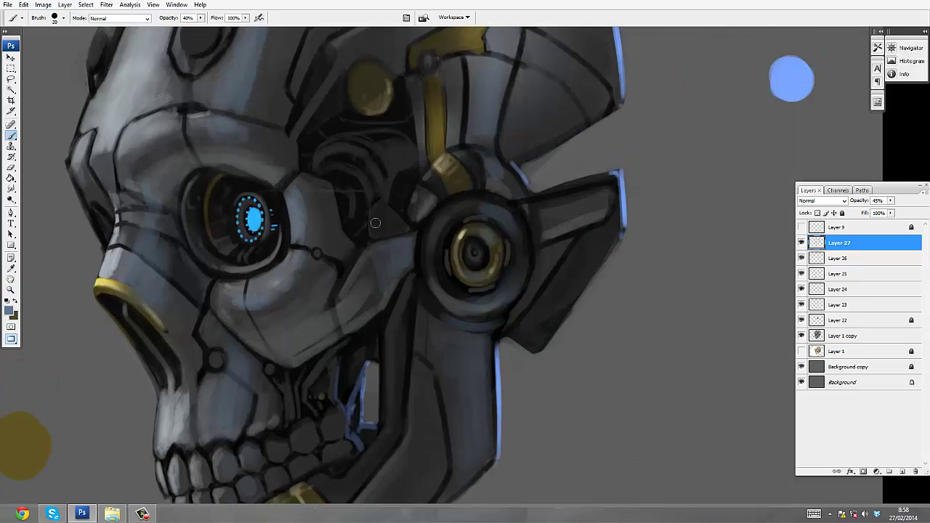
pyautogui.press('z')
pyautogui.hotkey('ctrl', '0')
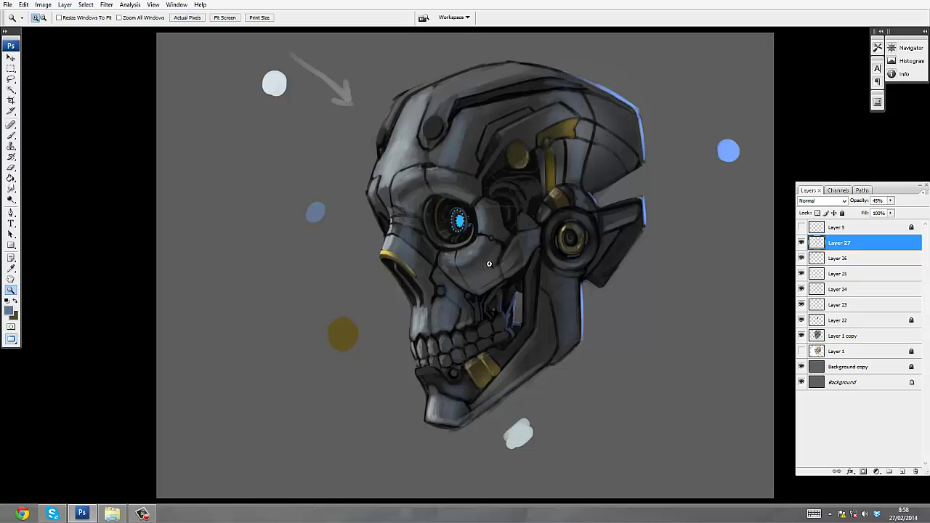
pyautogui.hotkey('ctrl', '+')
pyautogui.press('b')
pyautogui.scroll(3, 363, 276)
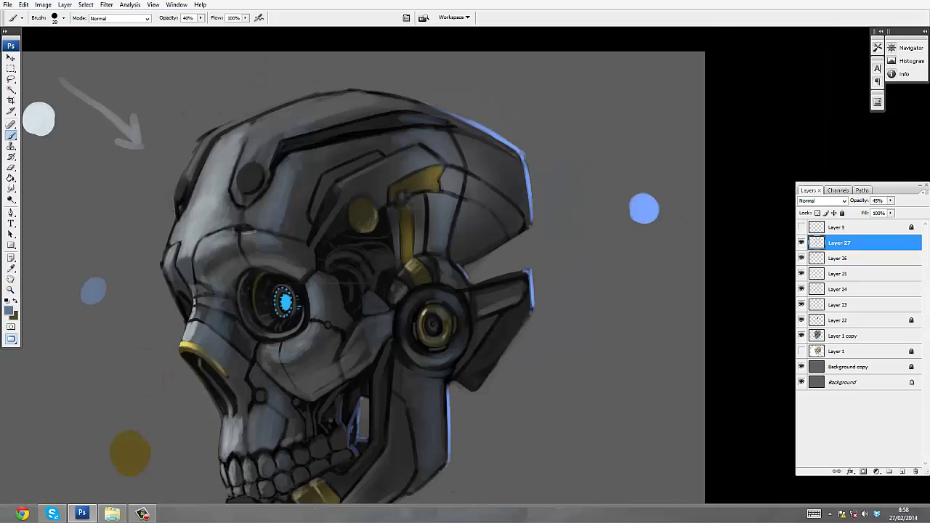
pyautogui.press('z')
pyautogui.hotkey('ctrl', '0')
pyautogui.keyDown('alt'); pyautogui.click(487, 133); pyautogui.keyUp('alt')
pyautogui.keyDown('alt'); pyautogui.click(477, 204); pyautogui.keyUp('alt')
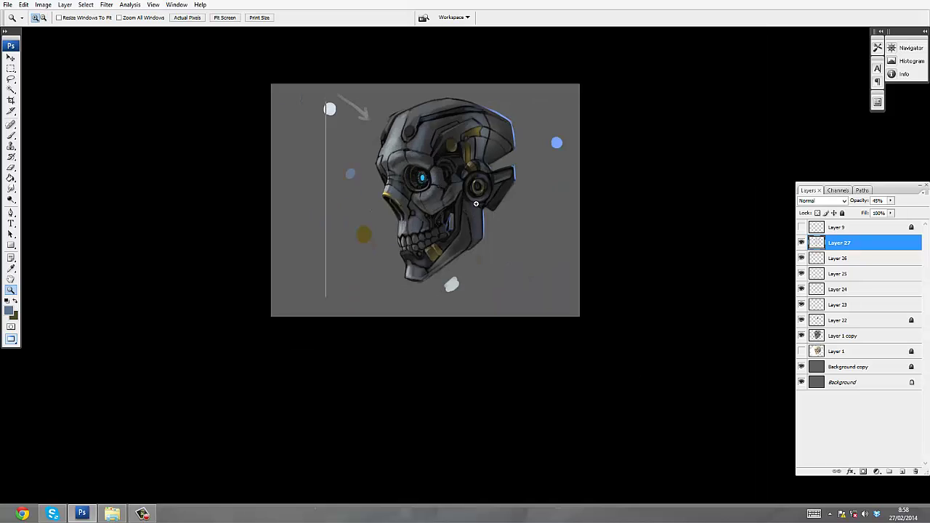
# - Add a new layer, pick a pale colour and paint bright highlight streaks on the upper jaw and nose bridge
pyautogui.click(478, 204)
pyautogui.click(477, 204)
pyautogui.hotkey('ctrl', 'alt', 'shift', 'n')
pyautogui.click(328, 164)
pyautogui.press('b')
pyautogui.scroll(2, 316, 331)
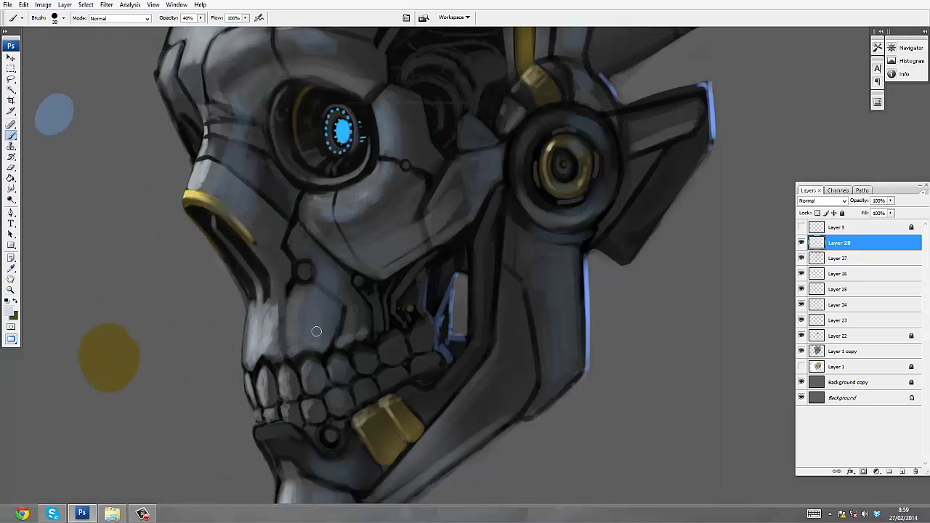
pyautogui.scroll(2, 317, 316)
pyautogui.scroll(3, 232, 232)
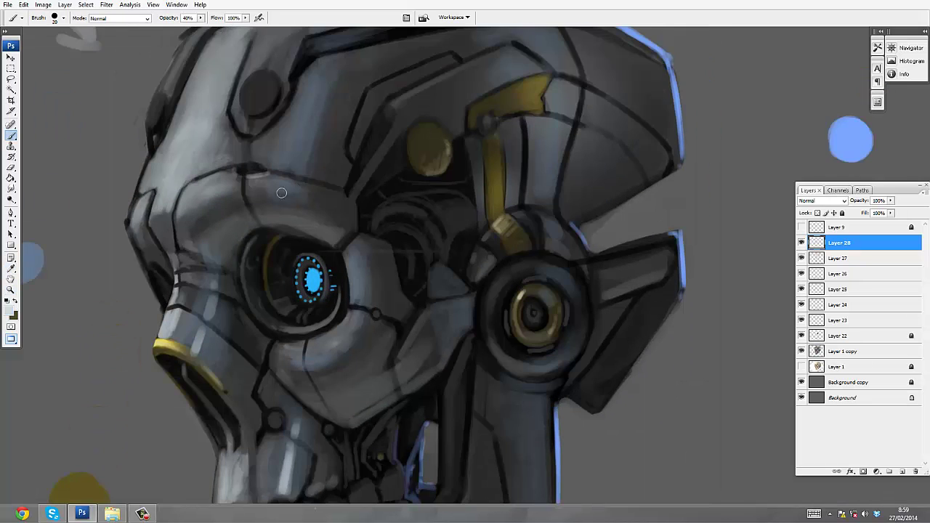
# - Paint pale highlights on the side of the forehead, brow, cheek plates, chin and lower gum plate
pyautogui.scroll(-1, 284, 189)
pyautogui.scroll(-4, 357, 204)
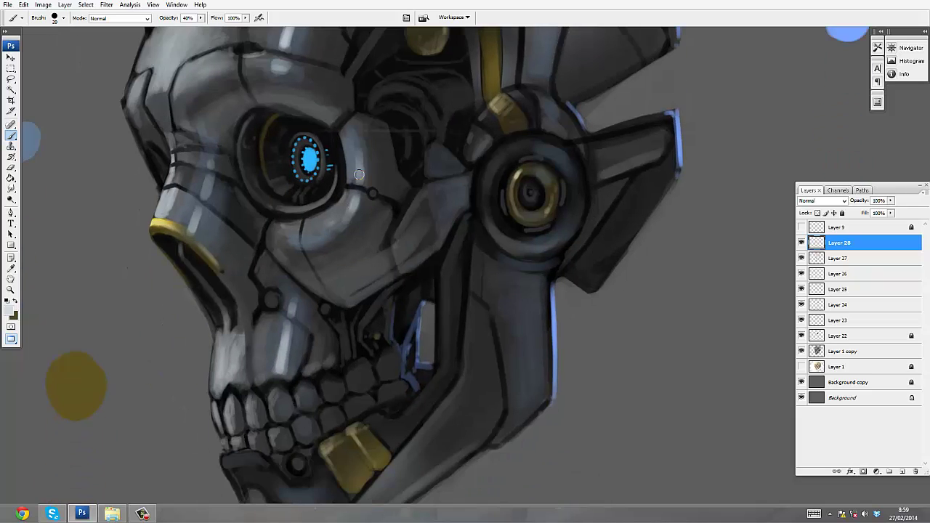
pyautogui.scroll(-3, 359, 175)
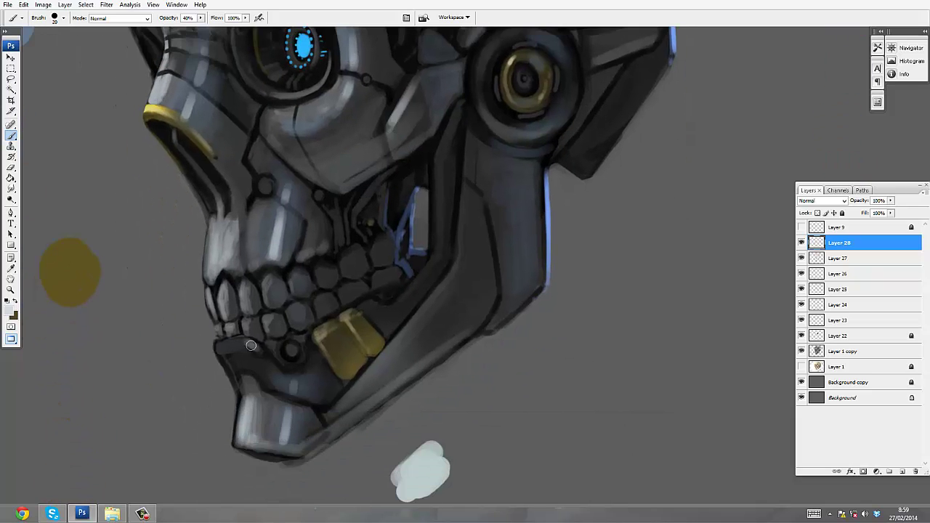
pyautogui.keyDown('alt'); pyautogui.click(454, 247); pyautogui.keyUp('alt')
pyautogui.keyDown('alt'); pyautogui.click(453, 246); pyautogui.keyUp('alt')
pyautogui.keyDown('alt'); pyautogui.click(453, 246); pyautogui.keyUp('alt')
# - Add pale highlights along the edges of the temple panels and the front of the skull groove
pyautogui.keyDown('ctrl'); pyautogui.click(434, 210); pyautogui.keyUp('ctrl')
pyautogui.keyDown('ctrl'); pyautogui.click(434, 211); pyautogui.keyUp('ctrl')
pyautogui.moveTo(440, 204); pyautogui.dragTo(376, 145)
pyautogui.keyDown('ctrl'); pyautogui.click(378, 138); pyautogui.keyUp('ctrl')
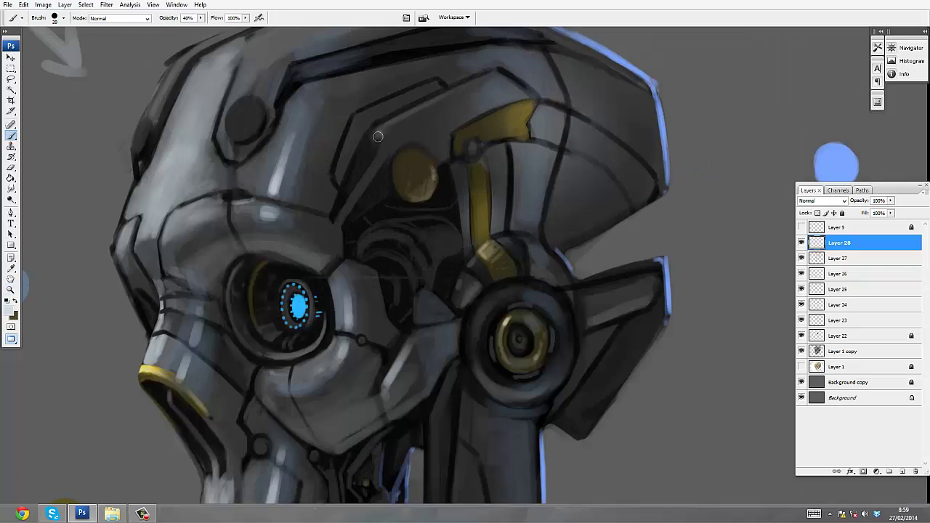
pyautogui.scroll(2, 371, 136)
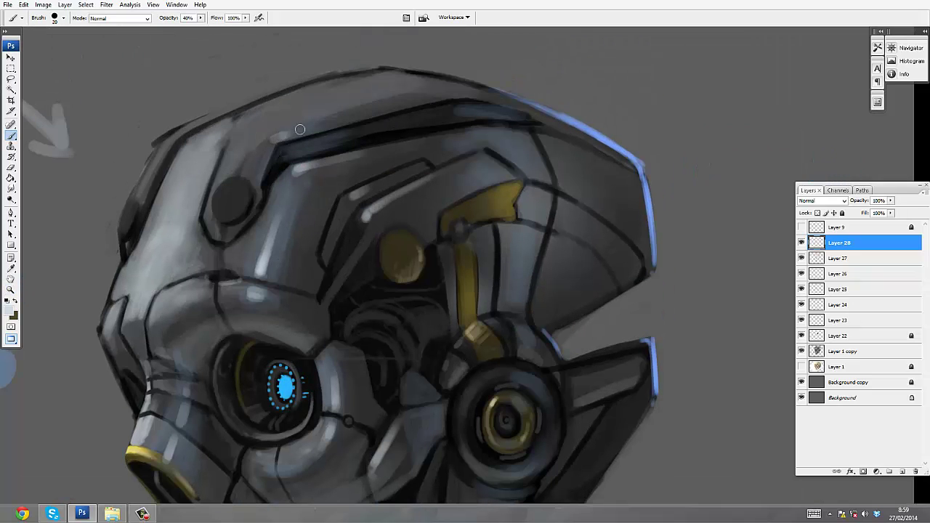
# - Paint pale highlights along the front crown edge and over the upper forehead plates
pyautogui.press('z')
pyautogui.keyDown('alt'); pyautogui.click(409, 121); pyautogui.keyUp('alt')
pyautogui.keyDown('alt'); pyautogui.click(409, 121); pyautogui.keyUp('alt')
pyautogui.moveTo(343, 186); pyautogui.dragTo(490, 67)
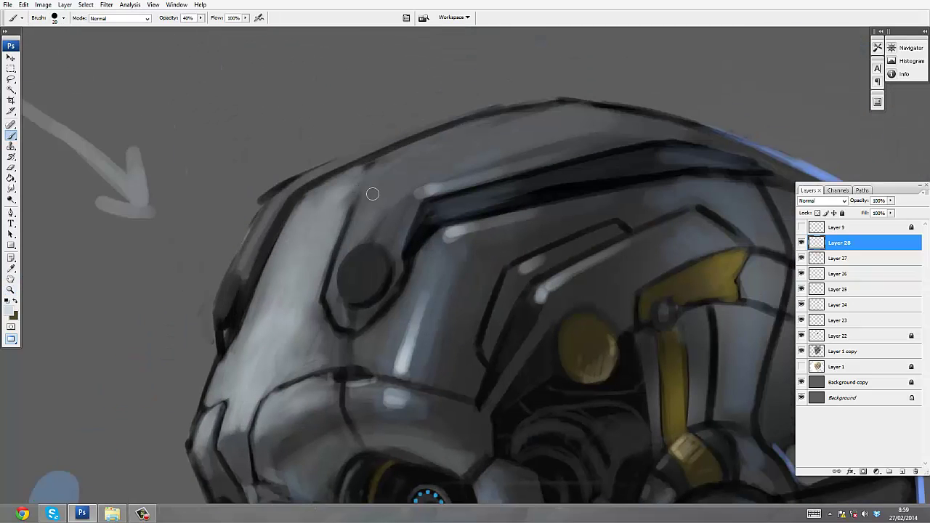
pyautogui.moveTo(374, 192)
pyautogui.mouseDown()
pyautogui.moveTo(380, 177)
pyautogui.moveTo(369, 193)
pyautogui.moveTo(399, 182)
pyautogui.mouseUp()
pyautogui.moveTo(273, 195)
pyautogui.mouseDown()
pyautogui.moveTo(234, 268)
pyautogui.moveTo(289, 185)
pyautogui.moveTo(508, 111)
pyautogui.mouseUp()
pyautogui.moveTo(391, 157)
pyautogui.mouseDown()
pyautogui.moveTo(305, 204)
pyautogui.moveTo(341, 196)
pyautogui.moveTo(323, 192)
pyautogui.moveTo(330, 211)
pyautogui.moveTo(323, 279)
pyautogui.mouseUp()
pyautogui.moveTo(332, 205); pyautogui.dragTo(312, 251)
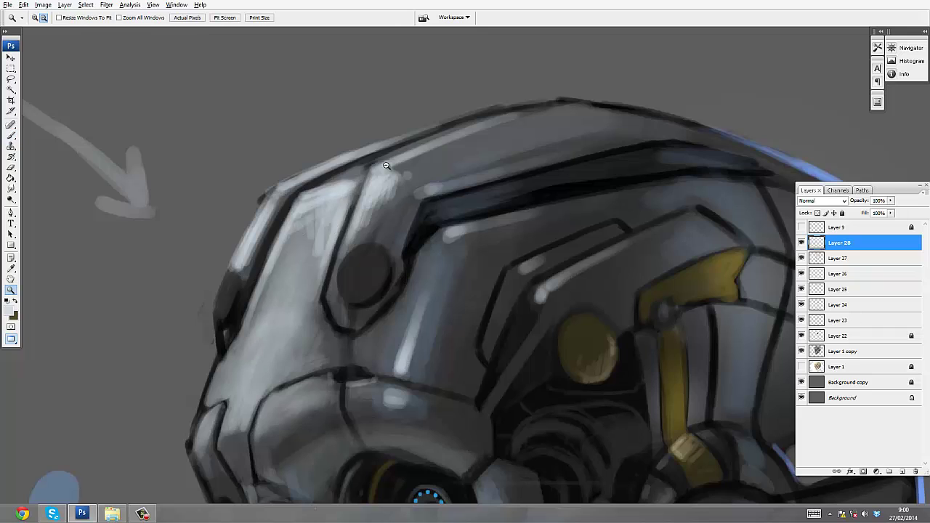
# - Use a smaller brush to add pale highlights to the ear disc's ring and the connector pieces beside it
pyautogui.keyDown('alt'); pyautogui.click(392, 167); pyautogui.keyUp('alt')
pyautogui.keyDown('alt'); pyautogui.click(392, 167); pyautogui.keyUp('alt')
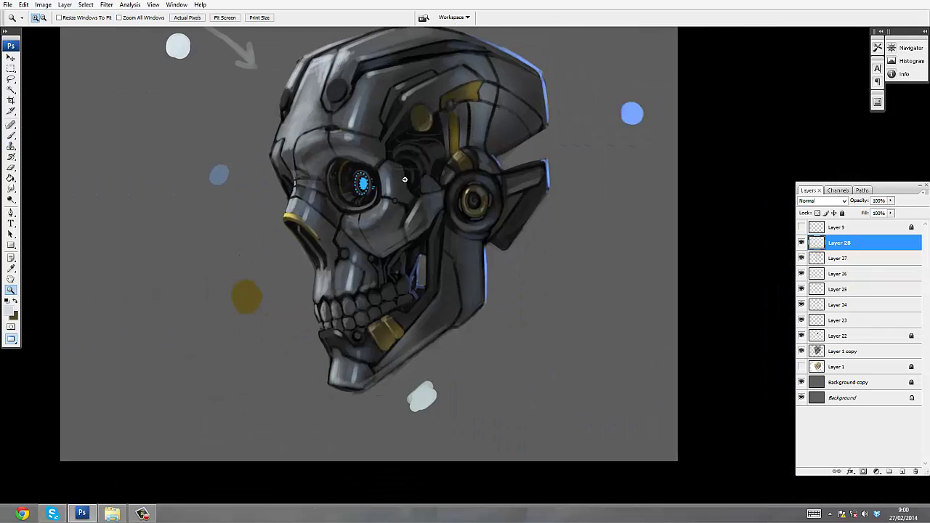
pyautogui.keyDown('ctrl'); pyautogui.click(463, 215); pyautogui.keyUp('ctrl')
pyautogui.moveTo(418, 186); pyautogui.dragTo(387, 262)
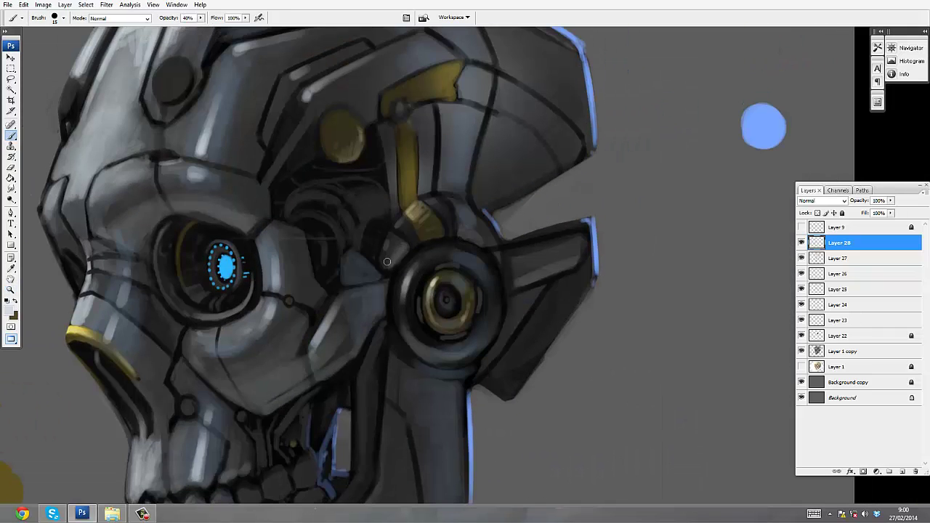
pyautogui.keyDown('alt'); pyautogui.click(488, 148); pyautogui.keyUp('alt')
pyautogui.keyDown('alt'); pyautogui.click(488, 148); pyautogui.keyUp('alt')
pyautogui.keyDown('alt'); pyautogui.click(488, 148); pyautogui.keyUp('alt')
pyautogui.keyDown('ctrl'); pyautogui.click(481, 230); pyautogui.keyUp('ctrl')
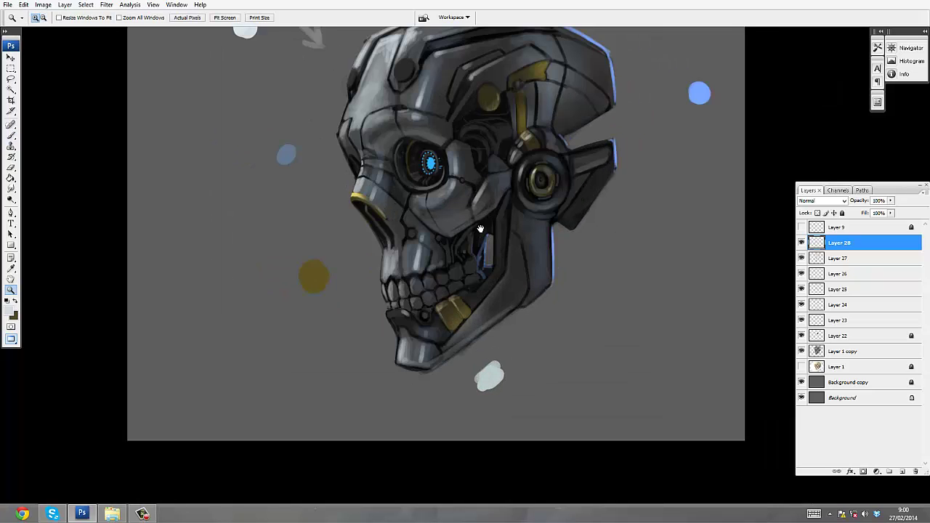
pyautogui.moveTo(539, 154)
pyautogui.mouseDown()
pyautogui.moveTo(502, 179)
pyautogui.moveTo(488, 213)
pyautogui.mouseUp()
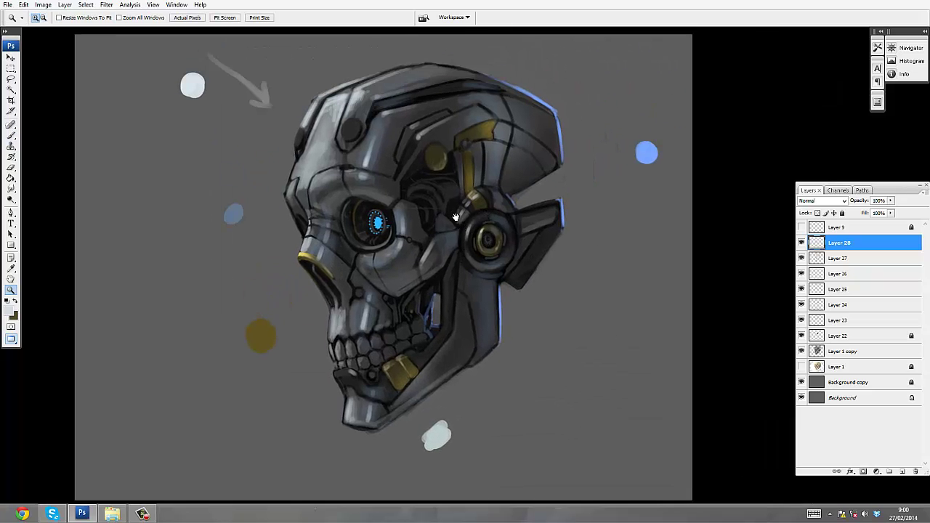
# - Paint fine pale highlights around the eye socket's metal rim and on the yellow inner ring
pyautogui.keyDown('ctrl'); pyautogui.click(424, 239); pyautogui.keyUp('ctrl')
pyautogui.keyDown('ctrl'); pyautogui.click(423, 240); pyautogui.keyUp('ctrl')
pyautogui.keyDown('ctrl'); pyautogui.click(407, 236); pyautogui.keyUp('ctrl')
pyautogui.keyDown('ctrl'); pyautogui.click(407, 232); pyautogui.keyUp('ctrl')
pyautogui.moveTo(472, 276); pyautogui.dragTo(317, 259)
pyautogui.moveTo(239, 268); pyautogui.dragTo(254, 326)
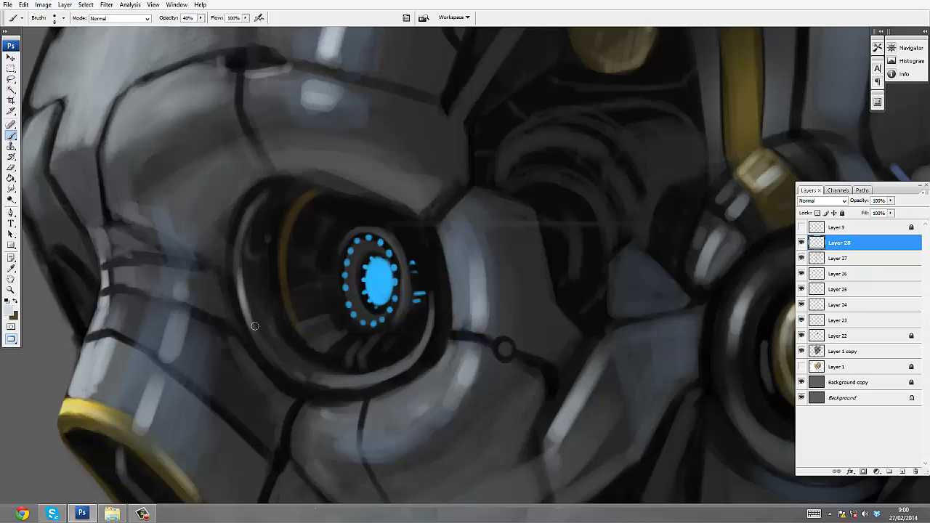
pyautogui.moveTo(382, 375)
pyautogui.mouseDown()
pyautogui.moveTo(433, 320)
pyautogui.moveTo(429, 342)
pyautogui.mouseUp()
# - Sample a dark colour, add a new layer and repaint the upper rim of the eye socket
pyautogui.keyDown('alt'); pyautogui.click(433, 320); pyautogui.keyUp('alt')
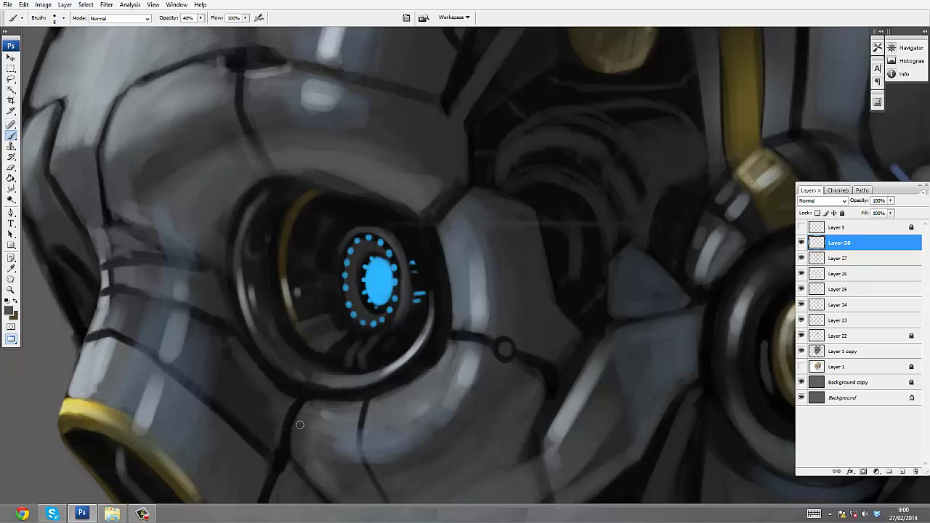
pyautogui.hotkey('ctrl', '0')
pyautogui.keyDown('ctrl'); pyautogui.click(374, 187); pyautogui.keyUp('ctrl')
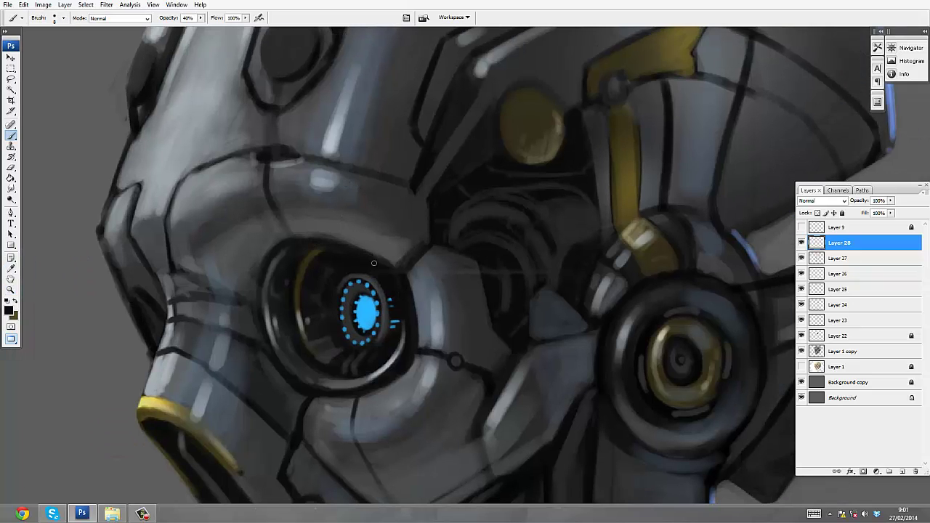
pyautogui.hotkey('ctrl', 'shift', 'alt', 'n')
pyautogui.moveTo(373, 263); pyautogui.dragTo(310, 259)
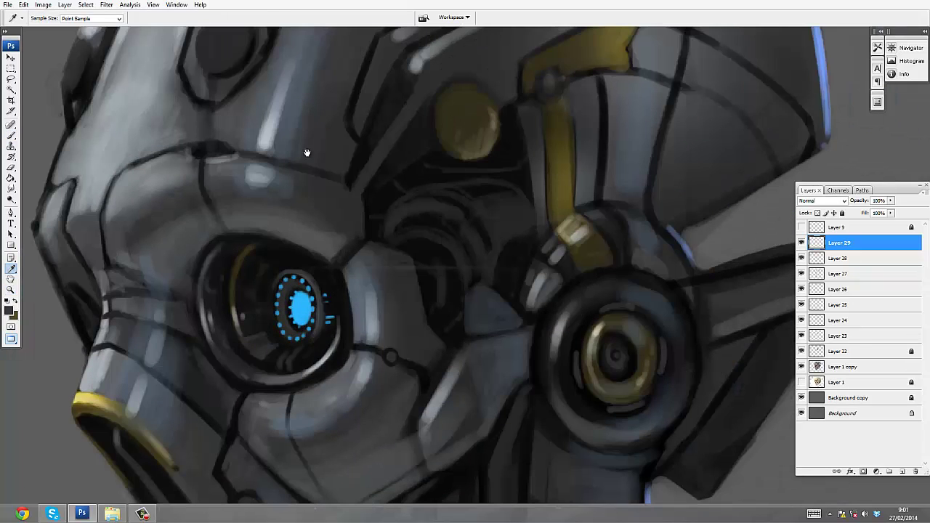
pyautogui.keyDown('alt'); pyautogui.click(325, 284); pyautogui.keyUp('alt')
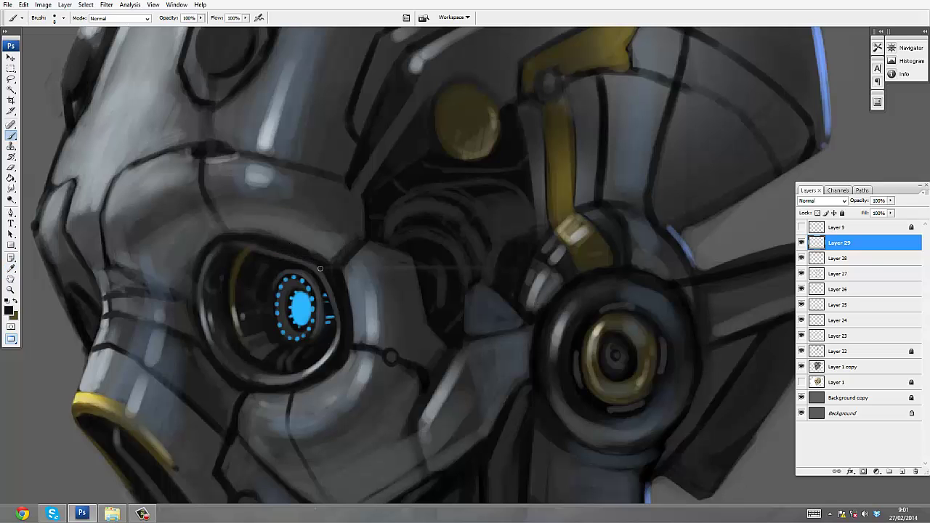
# - Merge the highlight and reflection layers down into Layer 23
pyautogui.hotkey('ctrl', 'e')
pyautogui.hotkey('ctrl', 'e')
pyautogui.hotkey('ctrl', 'e')
pyautogui.hotkey('ctrl', 'e')
pyautogui.hotkey('ctrl', 'e')
pyautogui.hotkey('ctrl', 'e')
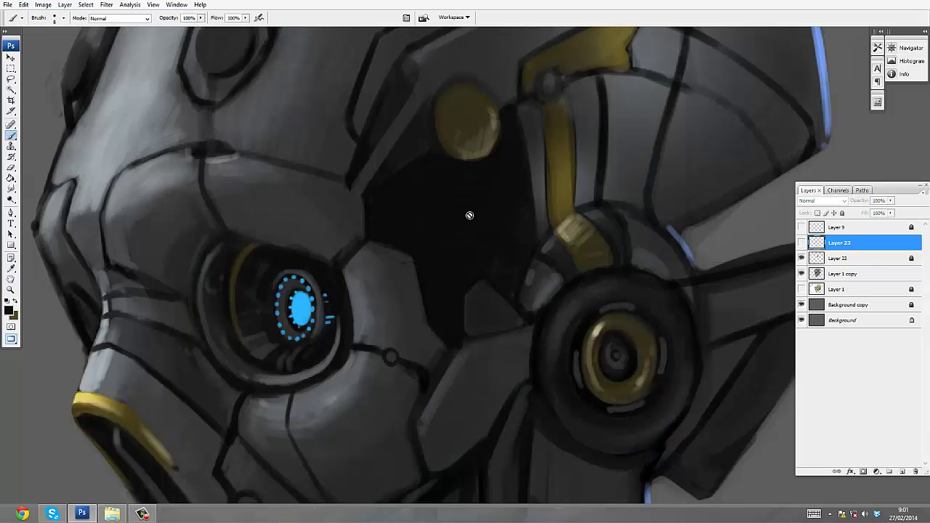
pyautogui.press('e')
# - On a new layer, use a larger brush to paint a black angular recess from above the eye socket to the temple
pyautogui.press('z')
pyautogui.moveTo(368, 261); pyautogui.dragTo(342, 261)
pyautogui.moveTo(392, 222); pyautogui.dragTo(420, 220)
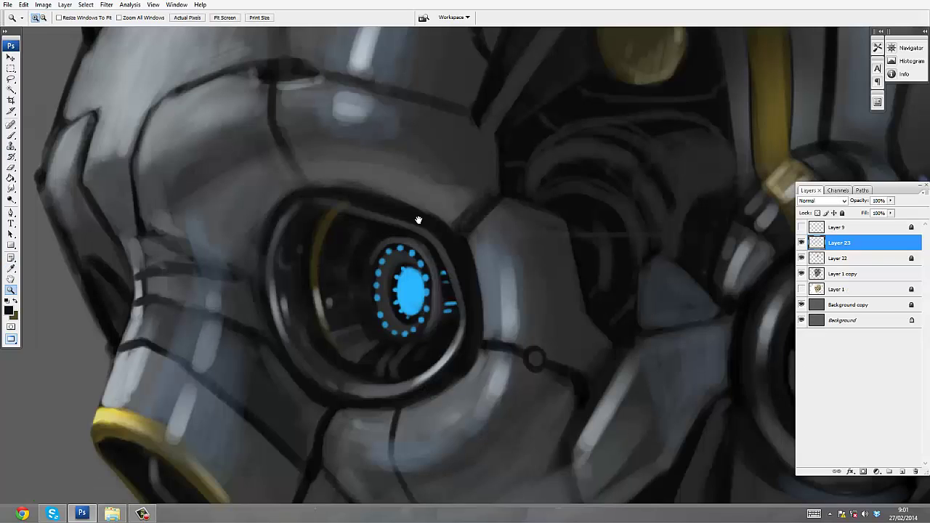
pyautogui.press('b')
pyautogui.hotkey('ctrl', 'shift', 'alt', 'n')
pyautogui.press(']')
pyautogui.press(']')
pyautogui.press(']')
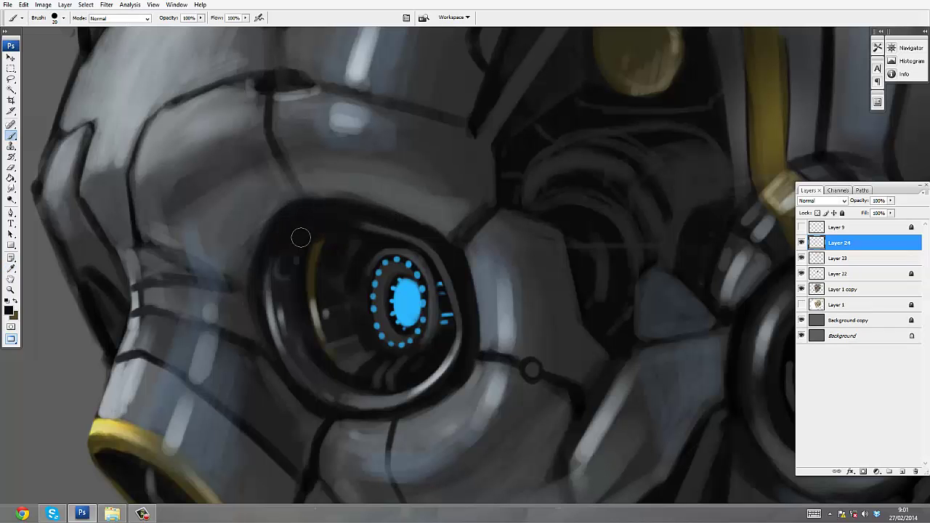
pyautogui.moveTo(313, 209); pyautogui.dragTo(423, 180)
pyautogui.moveTo(502, 144); pyautogui.dragTo(393, 206)
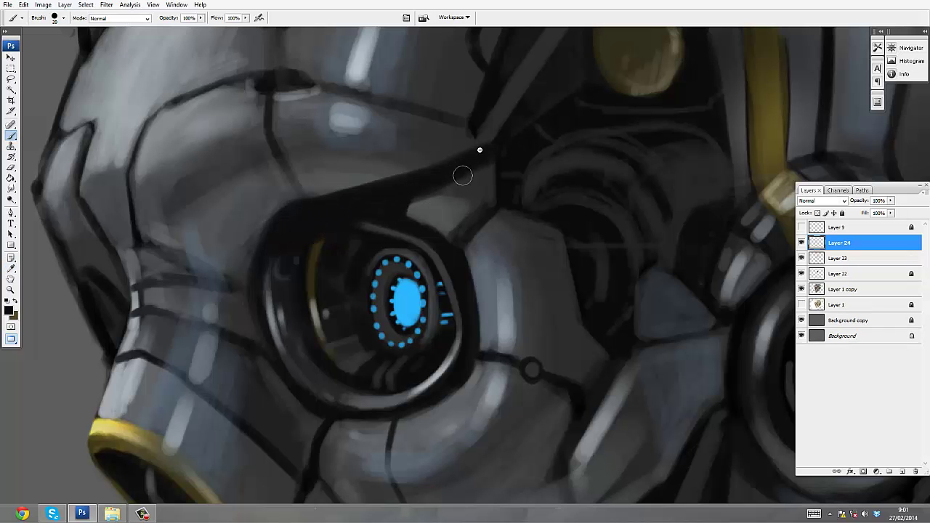
# - Merge Layers 24, 23 and 22 down into Layer 1 copy
pyautogui.hotkey('ctrl', '0')
pyautogui.moveTo(326, 134); pyautogui.dragTo(465, 283)
pyautogui.moveTo(408, 240); pyautogui.dragTo(347, 251)
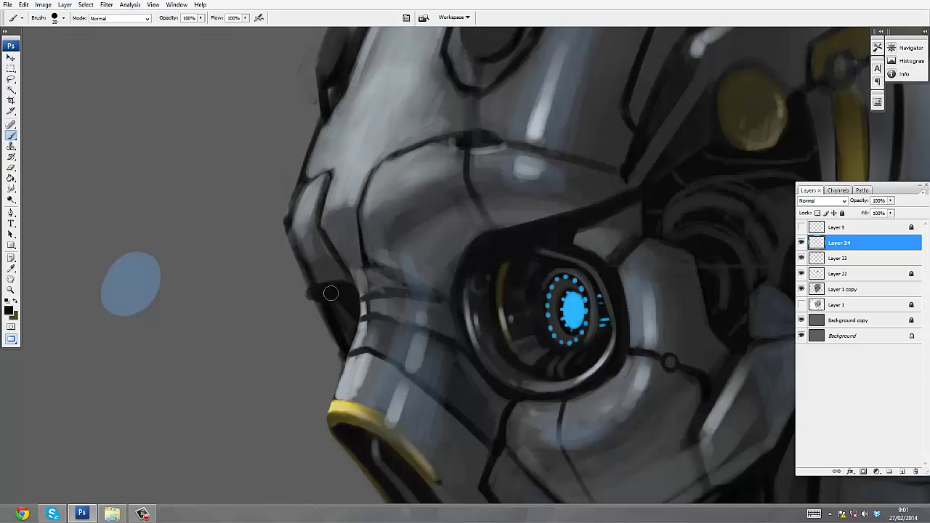
pyautogui.hotkey('ctrl', 'e')
pyautogui.hotkey('ctrl', 'e')
pyautogui.hotkey('ctrl', 'e')
# - Erase the dark spill outside the far eye socket and touch up the socket's rim with grey brush strokes
pyautogui.press('e')
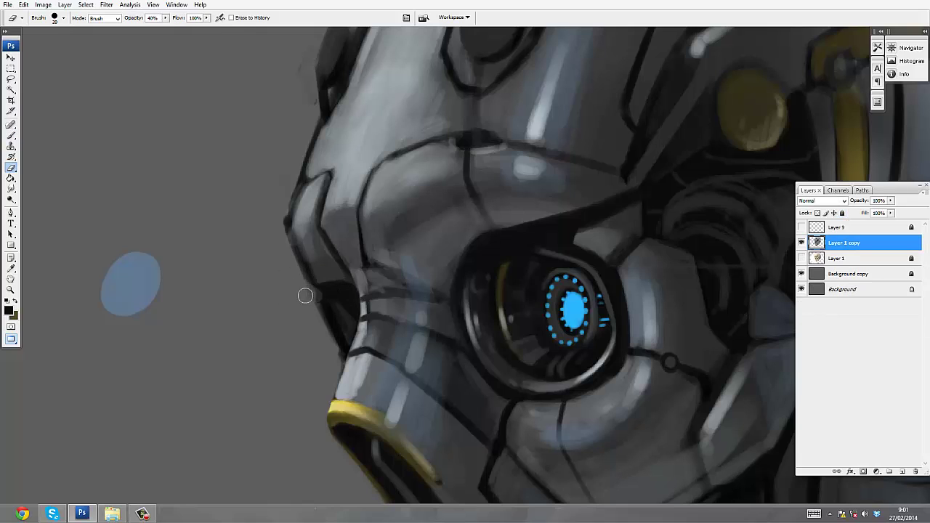
pyautogui.moveTo(323, 291); pyautogui.dragTo(304, 283)
pyautogui.press('b')
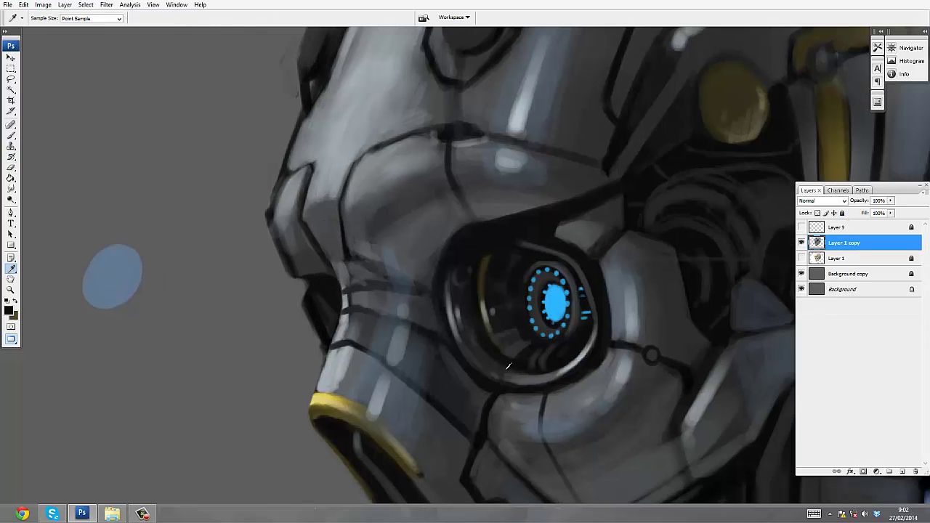
pyautogui.moveTo(505, 246); pyautogui.dragTo(460, 225)
pyautogui.press('z')
pyautogui.keyDown('alt'); pyautogui.click(436, 276); pyautogui.keyUp('alt')
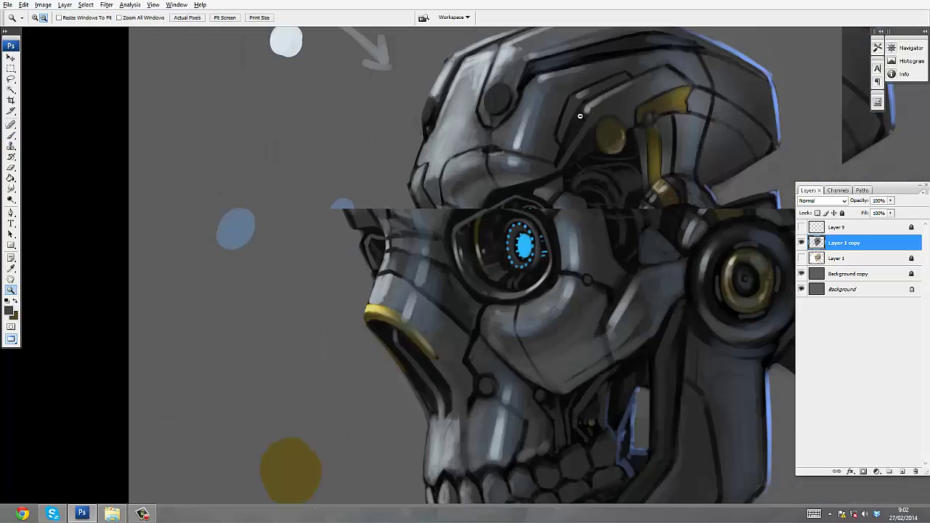
pyautogui.keyDown('alt'); pyautogui.click(567, 131); pyautogui.keyUp('alt')
pyautogui.moveTo(528, 148); pyautogui.dragTo(327, 269)
pyautogui.moveTo(415, 317)
pyautogui.mouseDown()
pyautogui.moveTo(338, 247)
pyautogui.moveTo(349, 195)
pyautogui.mouseUp()
pyautogui.press('b')
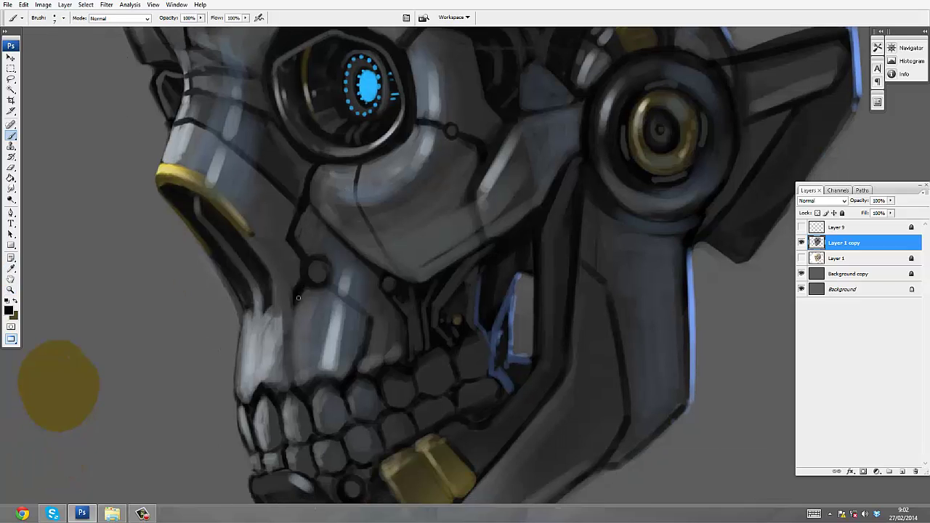
# - Apply a Brightness/Contrast adjustment to the skull layer with brightness +11 and contrast +46
pyautogui.press('z')
pyautogui.keyDown('alt'); pyautogui.click(290, 332); pyautogui.keyUp('alt')
pyautogui.keyDown('alt'); pyautogui.click(290, 332); pyautogui.keyUp('alt')
pyautogui.moveTo(436, 290); pyautogui.dragTo(397, 286)
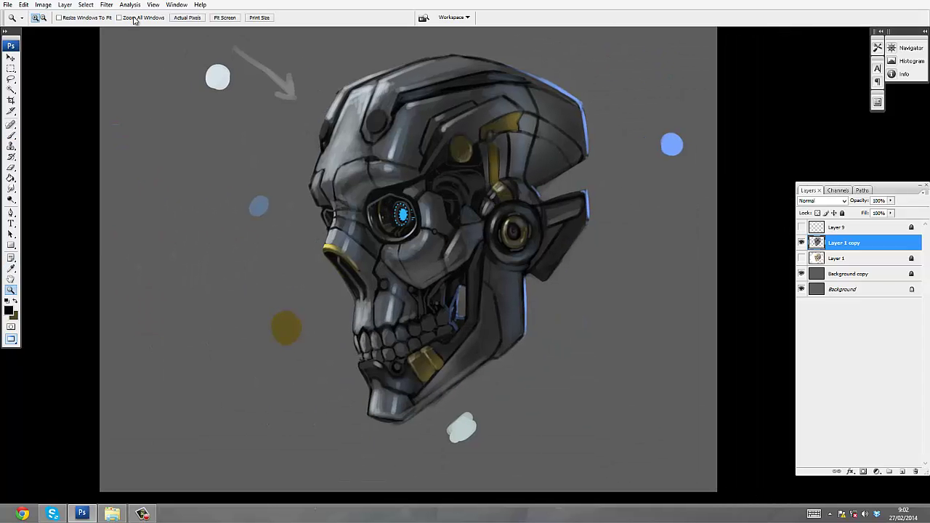
pyautogui.click(43, 5)
pyautogui.moveTo(44, 29)
pyautogui.click(134, 84)
pyautogui.moveTo(242, 170); pyautogui.dragTo(239, 170)
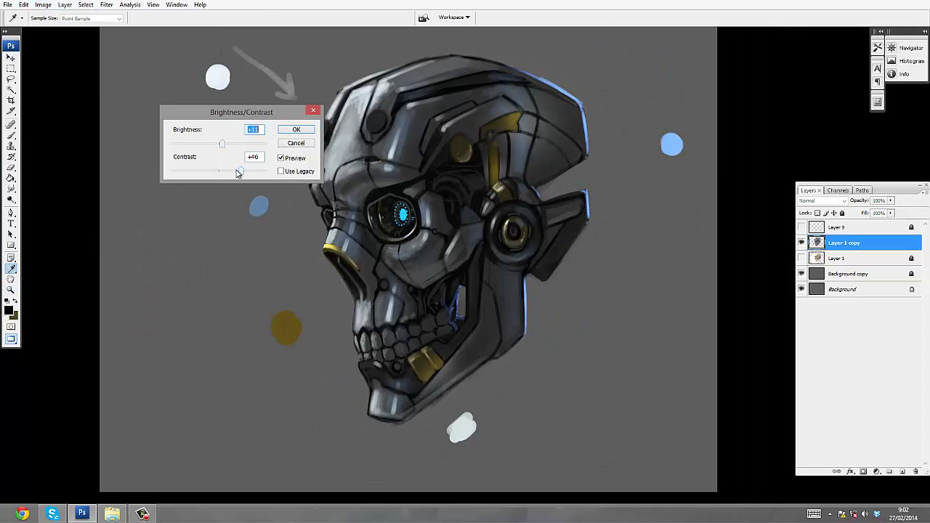
pyautogui.press('Return')
# - Toggle Layer 9's visibility on and off to compare it with the painted skull
pyautogui.click(490, 162)
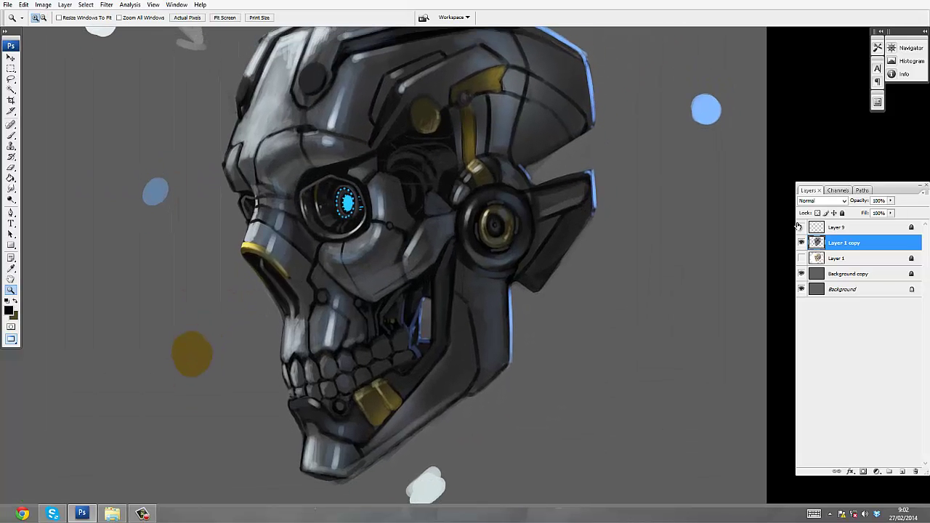
pyautogui.click(801, 228)
pyautogui.click(802, 227)
pyautogui.moveTo(370, 214)
pyautogui.mouseDown()
pyautogui.moveTo(361, 206)
pyautogui.moveTo(316, 257)
pyautogui.moveTo(376, 191)
pyautogui.mouseUp()
pyautogui.click(363, 206)
# - Add a new layer and set the foreground colour to dark red
pyautogui.press('i')
pyautogui.hotkey('ctrl', 'shift', 'n')
pyautogui.press('Return')
pyautogui.click(9, 310)
pyautogui.click(757, 180)
pyautogui.press('Return')
# - Add another new layer and paint thin red wires in the dark gaps behind the cheek and beside the eye socket
pyautogui.moveTo(535, 218); pyautogui.dragTo(575, 160)
pyautogui.press('z')
pyautogui.click(359, 257)
pyautogui.hotkey('ctrl', 'shift', 'n')
pyautogui.press('Return')
pyautogui.press('b')
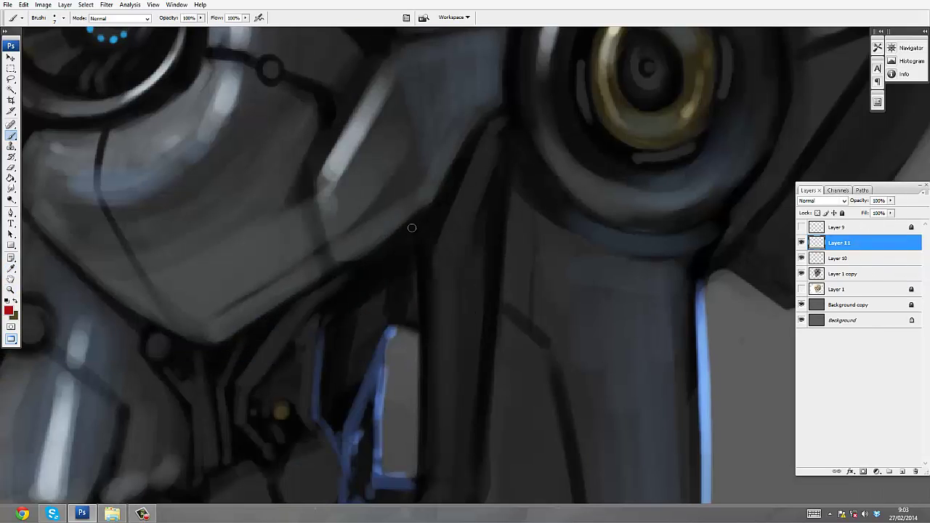
pyautogui.moveTo(411, 229)
pyautogui.mouseDown()
pyautogui.moveTo(353, 300)
pyautogui.moveTo(323, 362)
pyautogui.moveTo(410, 228)
pyautogui.moveTo(321, 171)
pyautogui.moveTo(243, 217)
pyautogui.mouseUp()
# - Paint a thin gold wire crossing the red one below the gold disc, and set the layer's opacity to 40%
pyautogui.click(9, 310)
pyautogui.click(781, 255)
pyautogui.press('Return')
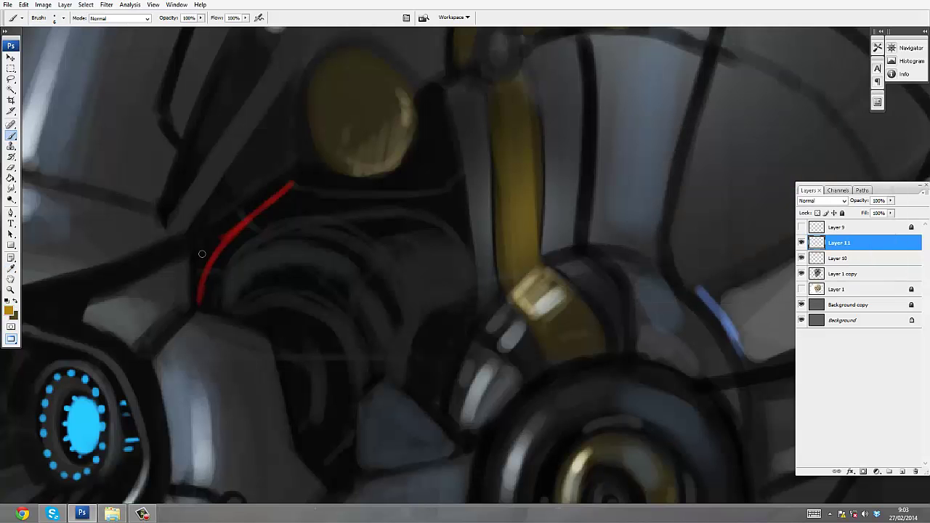
pyautogui.moveTo(196, 267)
pyautogui.mouseDown()
pyautogui.moveTo(240, 223)
pyautogui.moveTo(369, 189)
pyautogui.moveTo(439, 127)
pyautogui.mouseUp()
pyautogui.press('z')
pyautogui.press('4')
# - Add a further layer, then merge it and both wire layers down into Layer 1 copy
pyautogui.scroll(-5, 396, 177)
pyautogui.scroll(6, 374, 178)
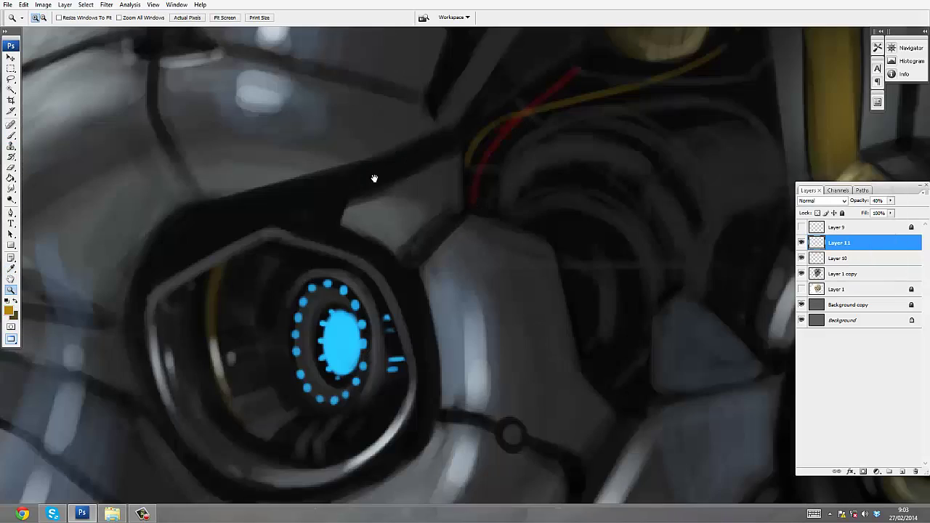
pyautogui.hotkey('ctrl', 'shift', 'n')
pyautogui.press('Return')
pyautogui.moveTo(374, 178); pyautogui.dragTo(499, 170)
pyautogui.hotkey('ctrl', 'e')
pyautogui.hotkey('ctrl', 'e')
pyautogui.hotkey('ctrl', 'e')
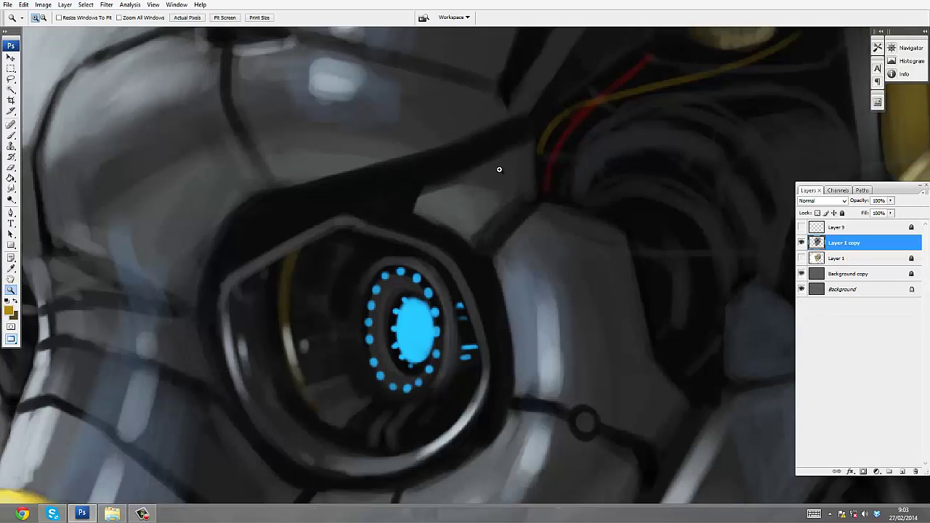
# - Erase the gold, white and blue colour swatches, the direction arrow and stray marks around the skull
pyautogui.scroll(-5, 508, 174)
pyautogui.moveTo(548, 199); pyautogui.dragTo(485, 200)
pyautogui.press('e')
pyautogui.moveTo(263, 326); pyautogui.dragTo(261, 348)
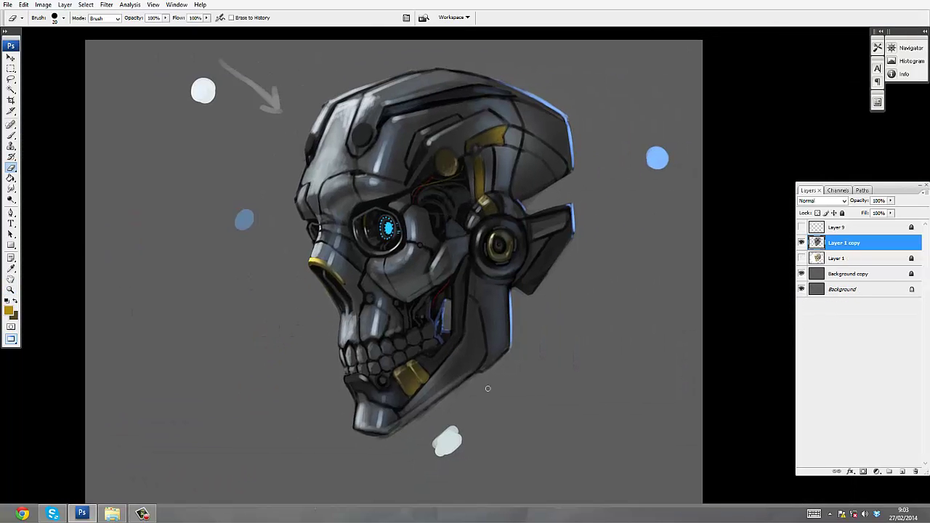
pyautogui.moveTo(441, 436); pyautogui.dragTo(454, 448)
pyautogui.moveTo(653, 152); pyautogui.dragTo(661, 163)
pyautogui.moveTo(240, 214); pyautogui.dragTo(247, 222)
pyautogui.moveTo(276, 109)
pyautogui.mouseDown()
pyautogui.moveTo(232, 72)
pyautogui.moveTo(197, 90)
pyautogui.mouseUp()
pyautogui.press(']')
pyautogui.press(']')
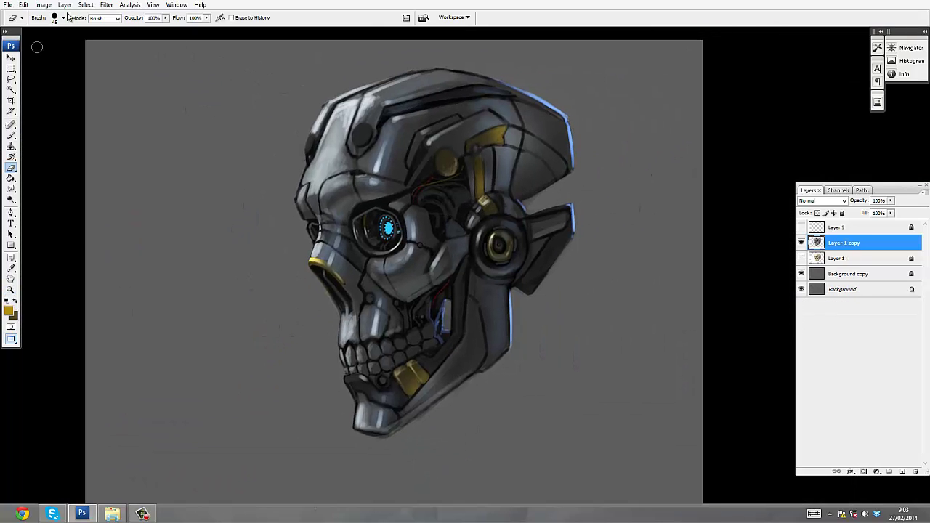
pyautogui.moveTo(528, 66); pyautogui.dragTo(434, 66)
# - Shift the skull slightly up and to the left on the canvas
pyautogui.press('z')
pyautogui.keyDown('alt'); pyautogui.click(50, 71); pyautogui.keyUp('alt')
pyautogui.press('v')
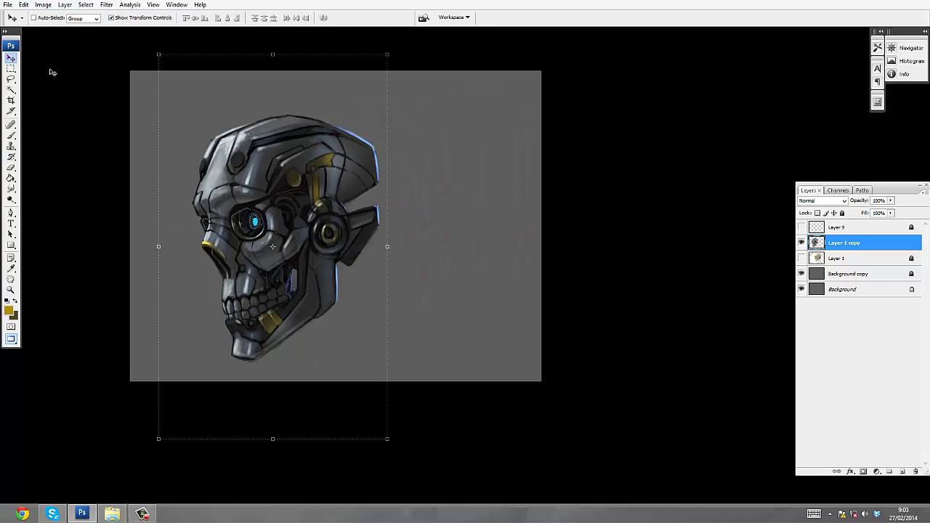
pyautogui.moveTo(51, 71); pyautogui.dragTo(29, 55)
# - Select the whole skull, copy it to a new layer and place the copy to the right of the original
pyautogui.click(10, 68)
pyautogui.moveTo(158, 91); pyautogui.dragTo(379, 356)
pyautogui.hotkey('ctrl', 'j')
pyautogui.press('v')
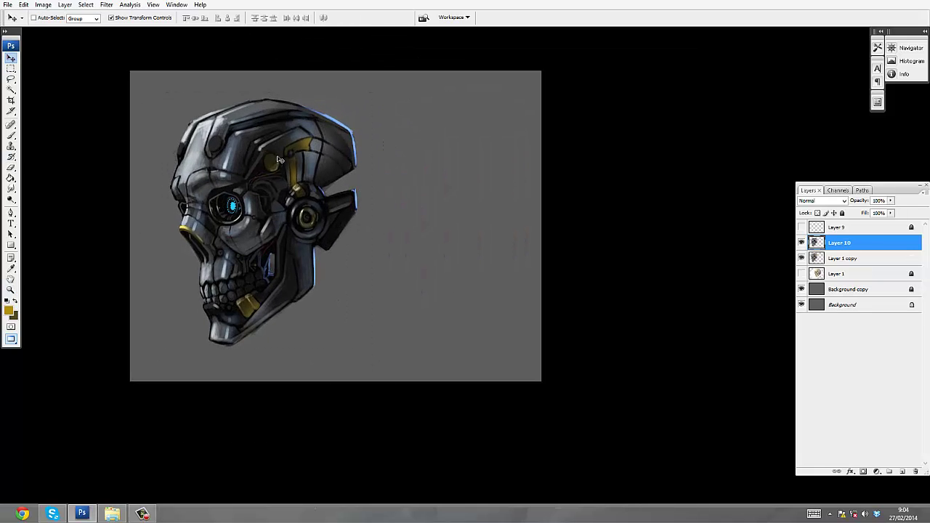
pyautogui.moveTo(277, 159); pyautogui.dragTo(492, 157)
# - Widen the canvas to 4500 pixels, anchored at its left side, and extend the grey background copy across the added area
pyautogui.click(43, 4)
pyautogui.click(26, 84)
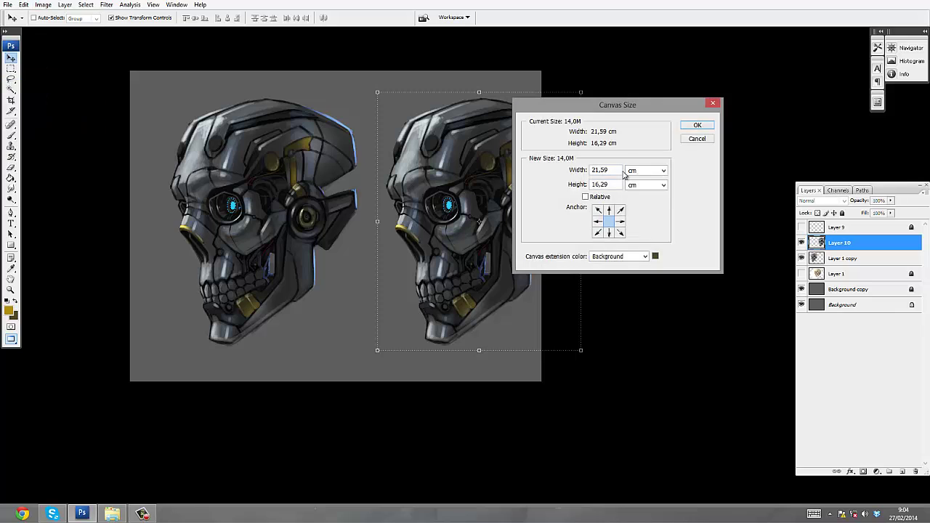
pyautogui.click(632, 170)
pyautogui.click(639, 187)
pyautogui.write('4500')
pyautogui.click(597, 221)
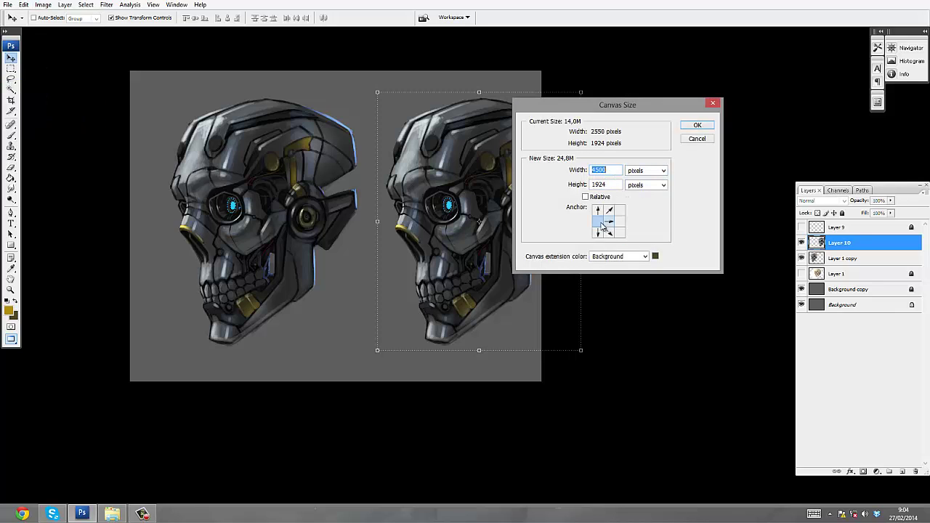
pyautogui.press('Return')
pyautogui.moveTo(449, 267); pyautogui.dragTo(719, 268)
# - Nudge the skull copy on Layer 10 further right and toggle the Background copy's visibility off and on
pyautogui.click(839, 236)
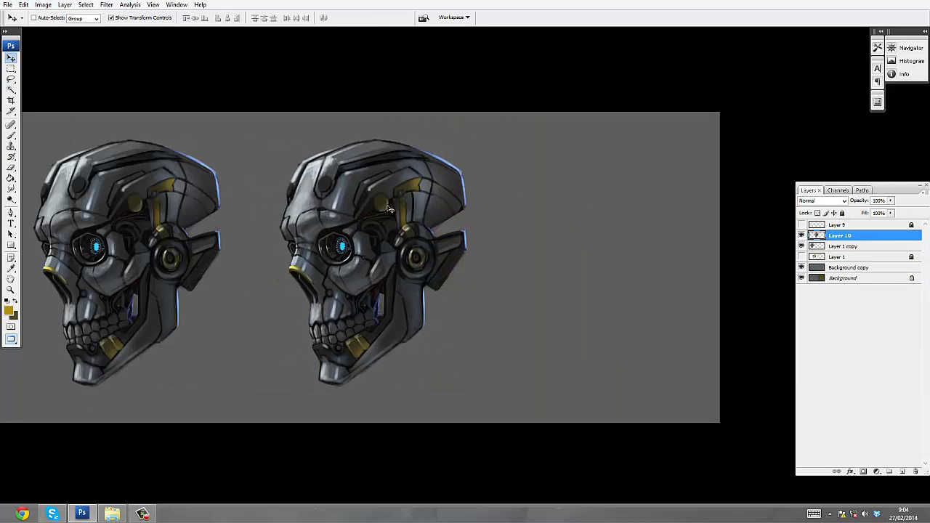
pyautogui.hotkey('shift', 'Right')
pyautogui.hotkey('shift', 'Right')
pyautogui.hotkey('shift', 'Right')
pyautogui.hotkey('shift', 'Right')
pyautogui.click(802, 267)
pyautogui.click(803, 269)
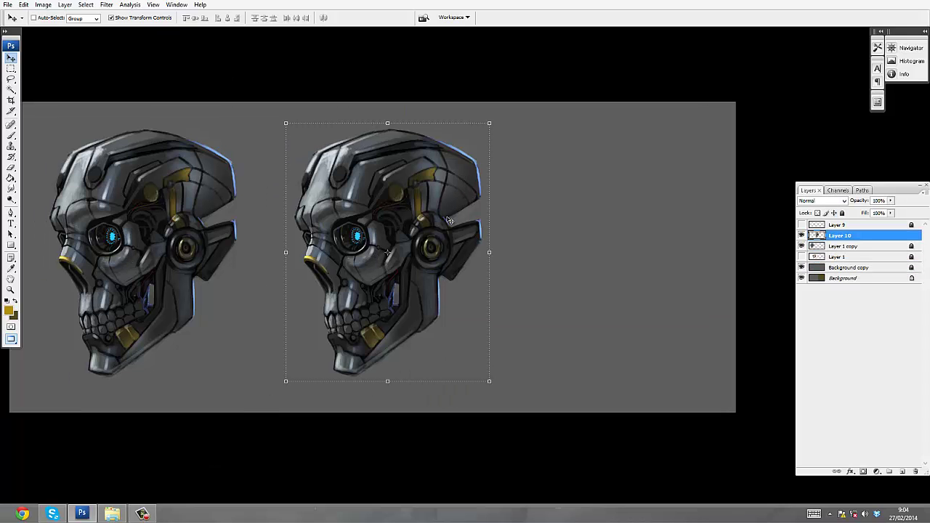
# - Add a new layer above the skull copy and merge it down into Layer 10
pyautogui.moveTo(431, 113); pyautogui.dragTo(423, 94)
pyautogui.press('z')
pyautogui.moveTo(385, 116); pyautogui.dragTo(527, 292)
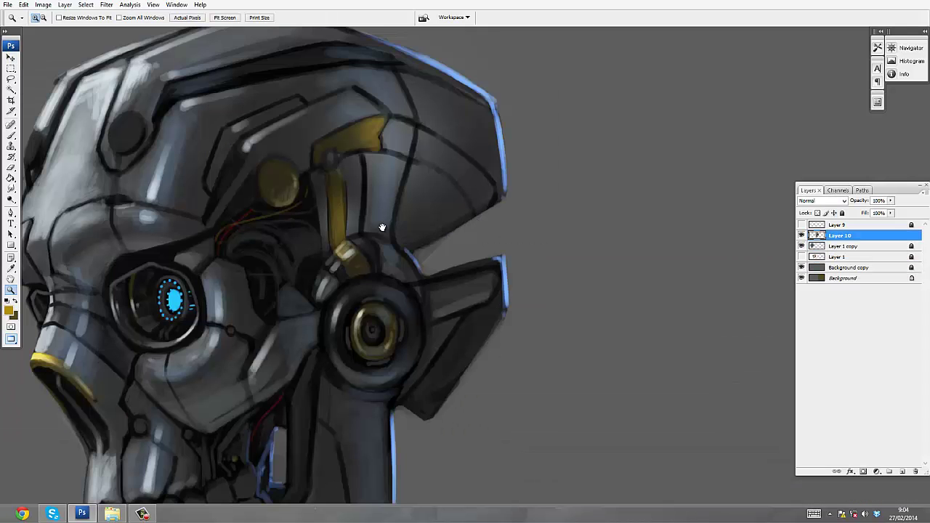
pyautogui.moveTo(382, 228); pyautogui.dragTo(469, 137)
pyautogui.hotkey('ctrl', 'alt', 'shift', 'n')
pyautogui.moveTo(382, 118); pyautogui.dragTo(361, 176)
pyautogui.moveTo(415, 139)
pyautogui.mouseDown()
pyautogui.moveTo(379, 164)
pyautogui.moveTo(344, 150)
pyautogui.mouseUp()
pyautogui.click(357, 214)
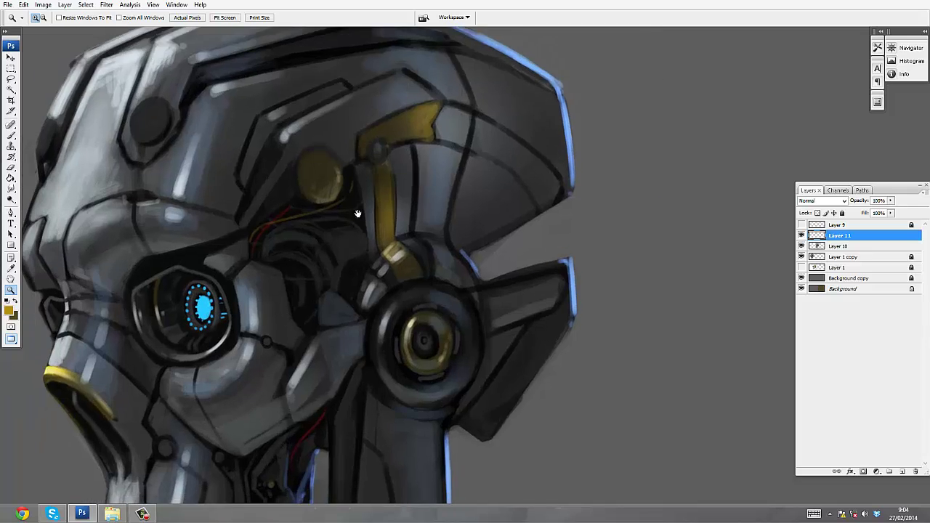
pyautogui.click(374, 210)
pyautogui.moveTo(374, 210); pyautogui.dragTo(405, 176)
pyautogui.hotkey('ctrl', 'e')
# - Blend the highlights on the cheek plate below the eye with a smaller Smudge brush at 50% strength
pyautogui.press('r')
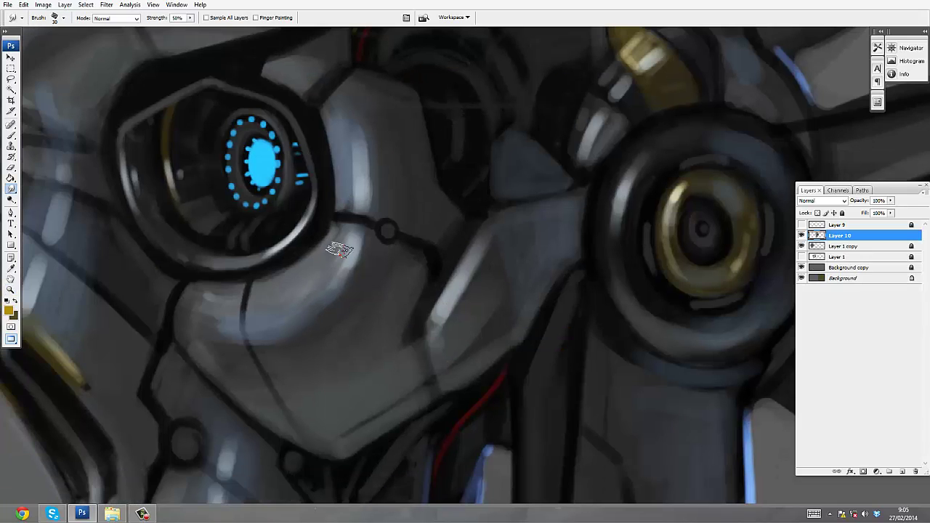
pyautogui.press('[')
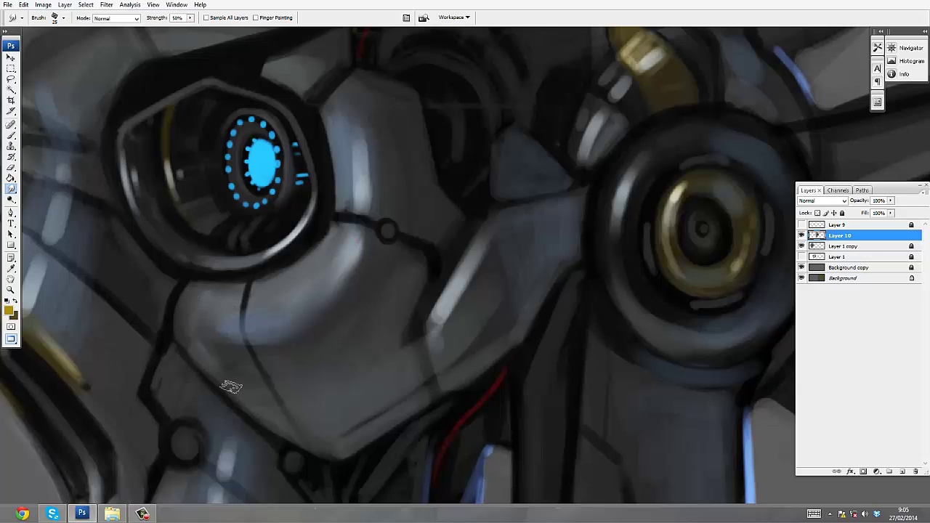
pyautogui.hotkey('ctrl', 'space')
pyautogui.moveTo(405, 280)
pyautogui.mouseDown()
pyautogui.moveTo(327, 280)
pyautogui.moveTo(407, 281)
pyautogui.mouseUp()
# - Switch the Smudge tool to a round tip and soften the highlights on the brow and forehead plates
pyautogui.click(64, 18)
pyautogui.click(64, 18)
pyautogui.scroll(3, 240, 182)
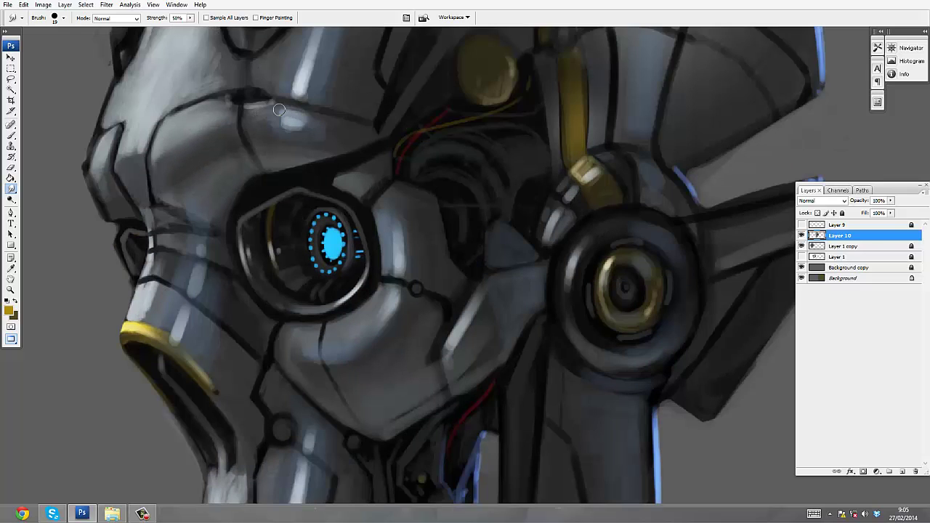
pyautogui.moveTo(279, 110)
pyautogui.mouseDown()
pyautogui.moveTo(306, 143)
pyautogui.moveTo(182, 163)
pyautogui.moveTo(270, 211)
pyautogui.mouseUp()
pyautogui.hotkey('ctrl', 'space')
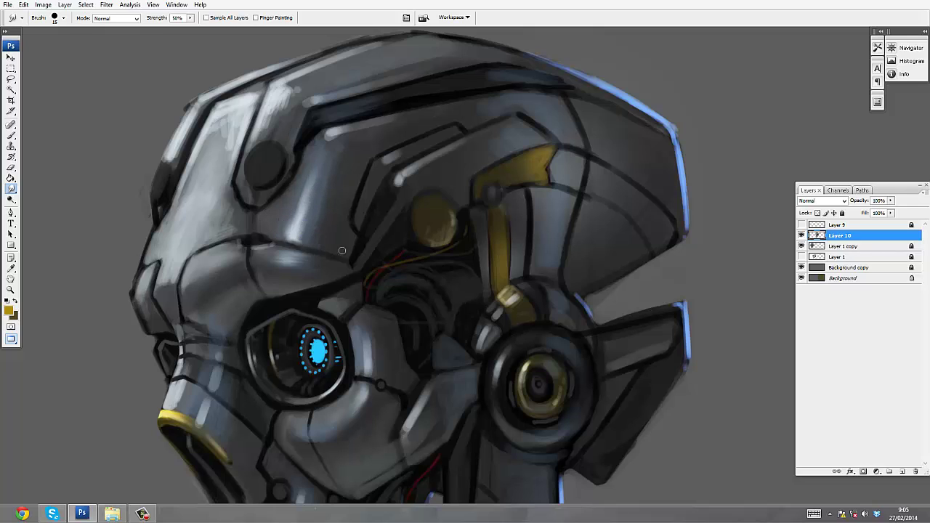
# - Smudge the bright edge highlight along the top of the forehead's side panel into a smooth curve
pyautogui.hotkey('ctrl', 'space')
pyautogui.click(316, 145)
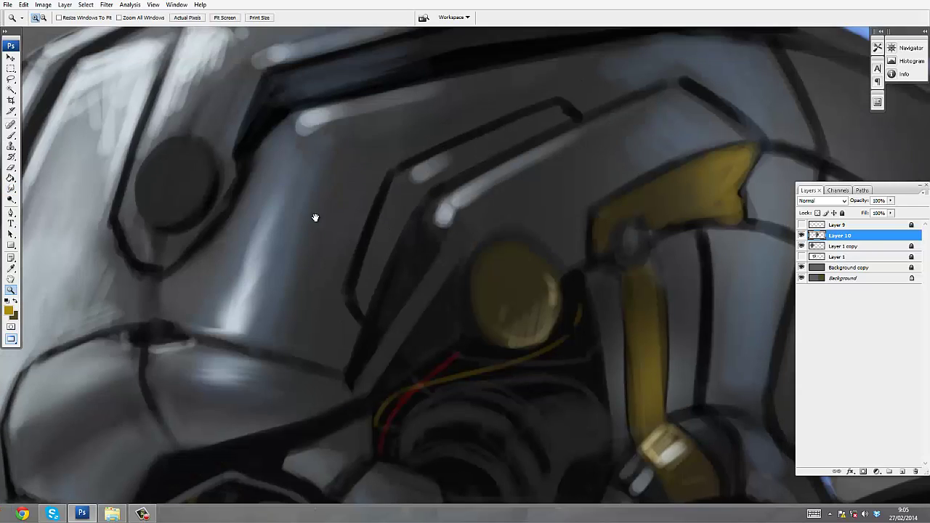
pyautogui.moveTo(262, 240)
pyautogui.mouseDown()
pyautogui.moveTo(305, 129)
pyautogui.moveTo(284, 124)
pyautogui.moveTo(240, 190)
pyautogui.mouseUp()
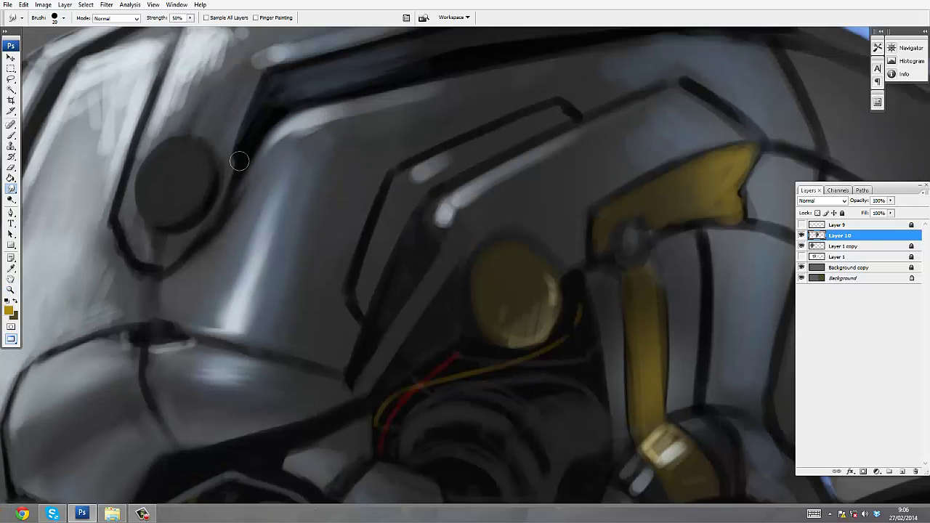
pyautogui.moveTo(417, 98); pyautogui.dragTo(330, 167)
pyautogui.moveTo(595, 136); pyautogui.dragTo(690, 88)
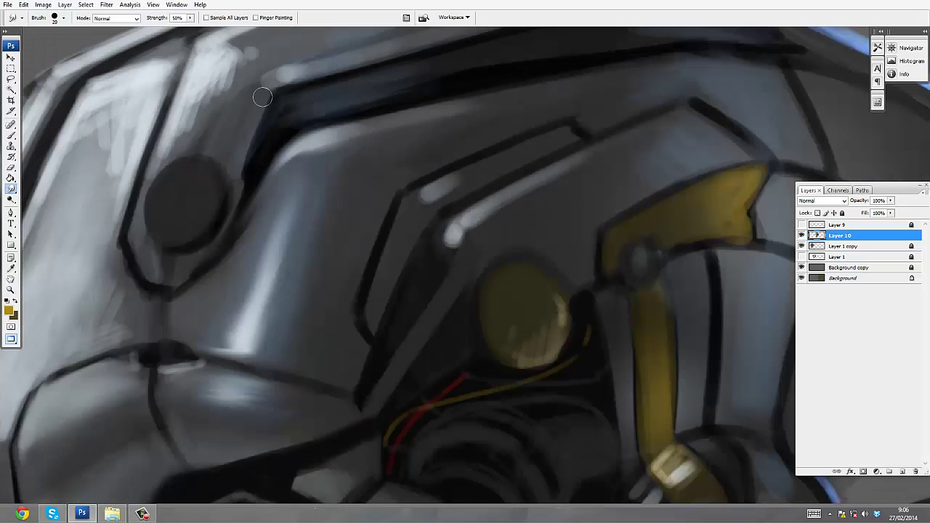
# - Smudge the panel around the dark round bolt on the forehead and its upper ridge into a smooth metallic gradient
pyautogui.press('b')
pyautogui.press('x')
pyautogui.press('r')
pyautogui.moveTo(276, 88)
pyautogui.mouseDown()
pyautogui.moveTo(231, 214)
pyautogui.moveTo(130, 340)
pyautogui.mouseUp()
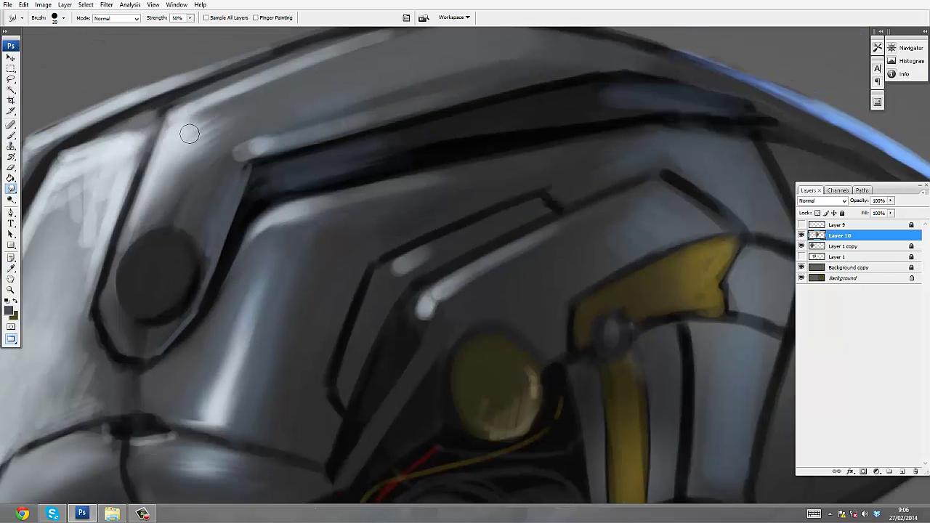
pyautogui.moveTo(247, 155); pyautogui.dragTo(202, 184)
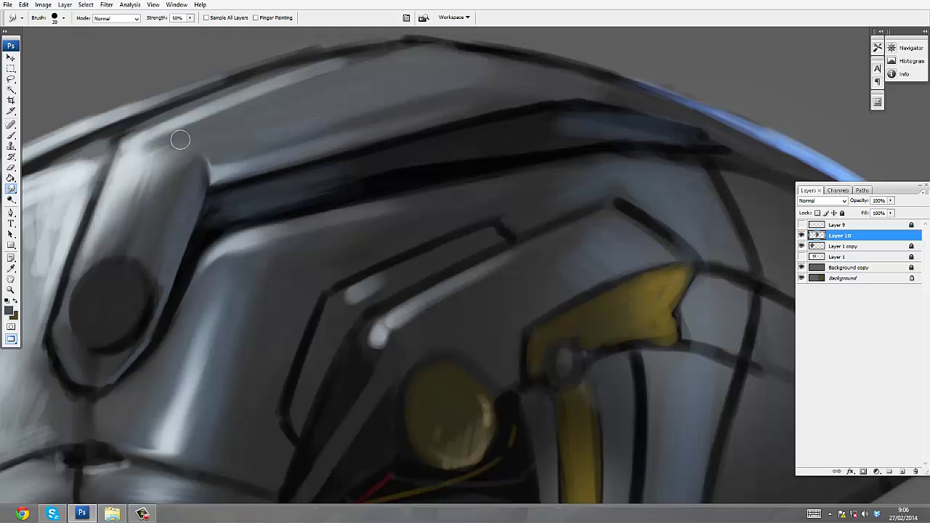
# - Smudge the blue and white highlights on the nose bridge plates into soft gradients
pyautogui.press('z')
pyautogui.keyDown('alt'); pyautogui.click(555, 96); pyautogui.keyUp('alt')
pyautogui.keyDown('alt'); pyautogui.click(555, 96); pyautogui.keyUp('alt')
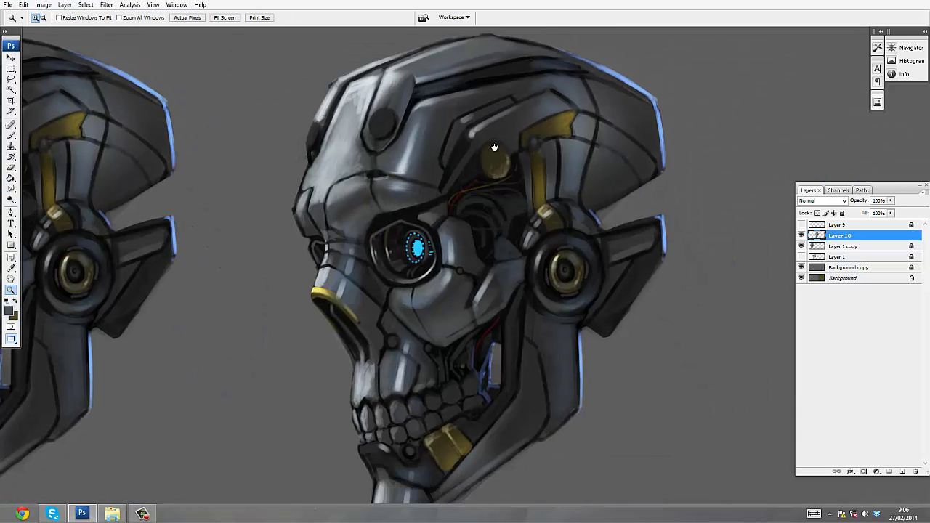
pyautogui.click(488, 298)
pyautogui.press('r')
pyautogui.moveTo(280, 353)
pyautogui.mouseDown()
pyautogui.moveTo(330, 382)
pyautogui.moveTo(346, 370)
pyautogui.moveTo(327, 376)
pyautogui.moveTo(288, 347)
pyautogui.moveTo(313, 372)
pyautogui.moveTo(340, 375)
pyautogui.mouseUp()
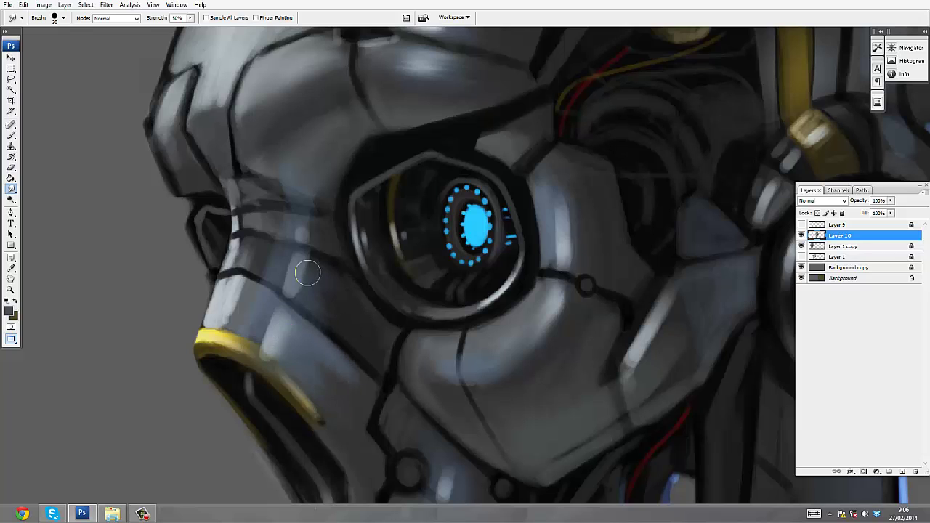
pyautogui.moveTo(239, 299); pyautogui.dragTo(243, 248)
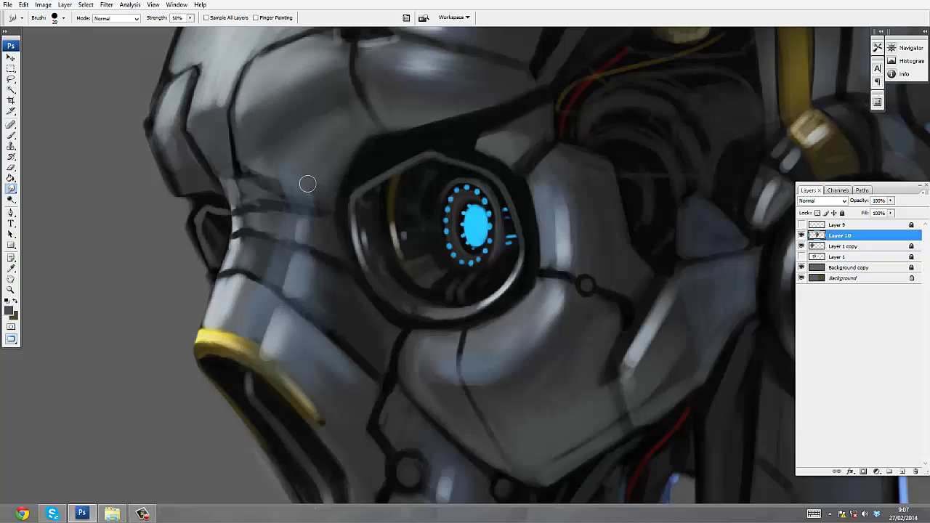
# - Smudge the white strokes on the plate above the front teeth into a smooth vertical metallic gradient
pyautogui.keyDown('ctrl'); pyautogui.keyDown('alt'); pyautogui.click(332, 160); pyautogui.keyUp('alt'); pyautogui.keyUp('ctrl')
pyautogui.keyDown('ctrl'); pyautogui.click(300, 359); pyautogui.keyUp('ctrl')
pyautogui.keyDown('ctrl'); pyautogui.click(301, 359); pyautogui.keyUp('ctrl')
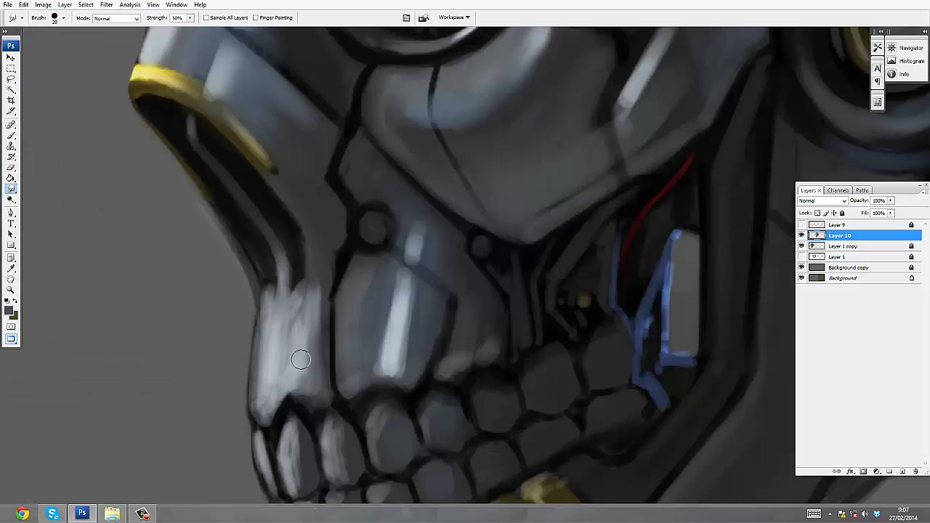
pyautogui.moveTo(301, 359)
pyautogui.mouseDown()
pyautogui.moveTo(283, 305)
pyautogui.moveTo(260, 354)
pyautogui.moveTo(286, 367)
pyautogui.moveTo(255, 378)
pyautogui.moveTo(319, 386)
pyautogui.moveTo(321, 282)
pyautogui.moveTo(311, 256)
pyautogui.mouseUp()
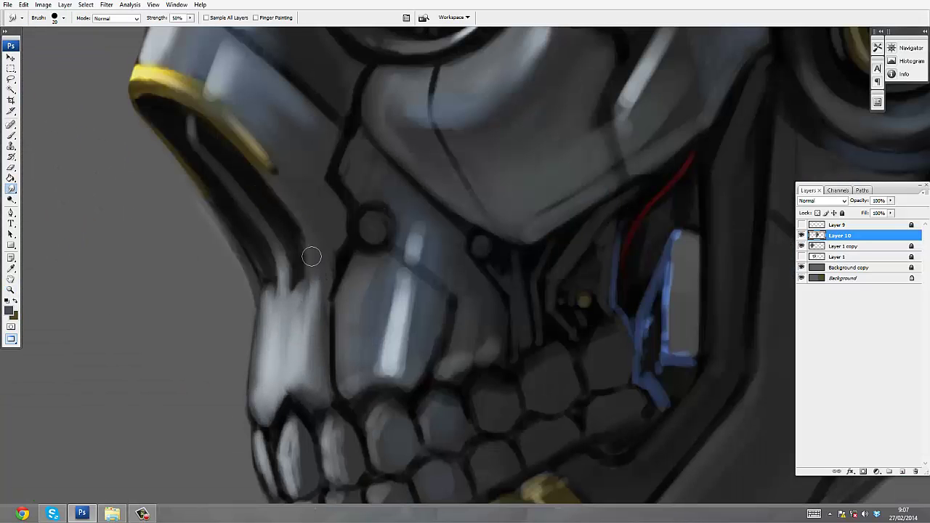
pyautogui.scroll(1, 327, 284)
pyautogui.moveTo(418, 335); pyautogui.dragTo(428, 259)
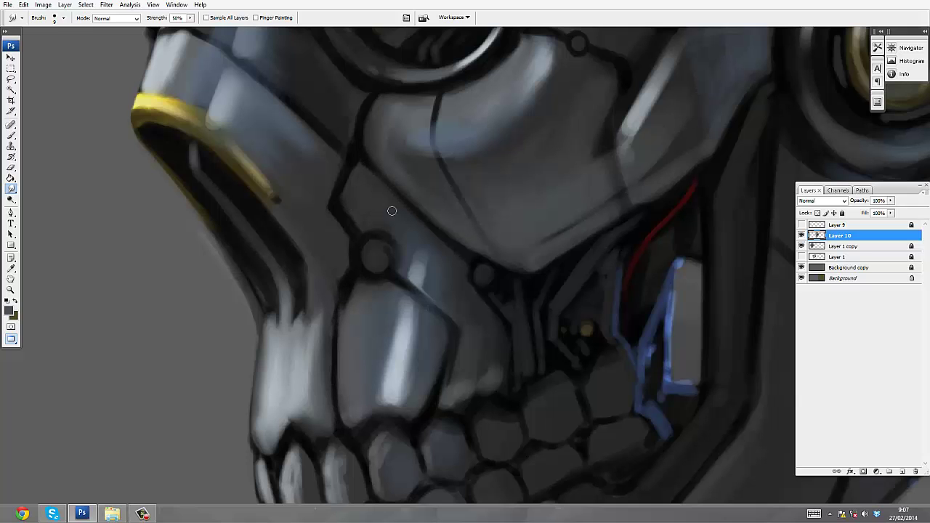
# - Smudge the forehead's central plate and the brow ridge beneath it into smooth light-to-dark transitions
pyautogui.keyDown('alt'); pyautogui.click(452, 380); pyautogui.keyUp('alt')
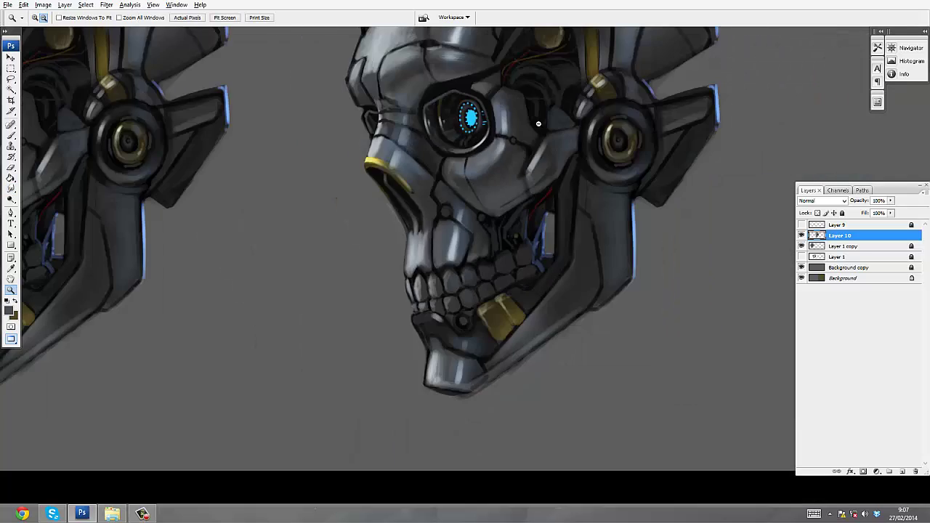
pyautogui.moveTo(538, 123); pyautogui.dragTo(467, 233)
pyautogui.keyDown('ctrl'); pyautogui.click(381, 145); pyautogui.keyUp('ctrl')
pyautogui.moveTo(297, 284)
pyautogui.mouseDown()
pyautogui.moveTo(317, 213)
pyautogui.moveTo(349, 260)
pyautogui.moveTo(294, 187)
pyautogui.moveTo(259, 229)
pyautogui.moveTo(256, 149)
pyautogui.moveTo(196, 262)
pyautogui.mouseUp()
pyautogui.scroll(-2, 182, 306)
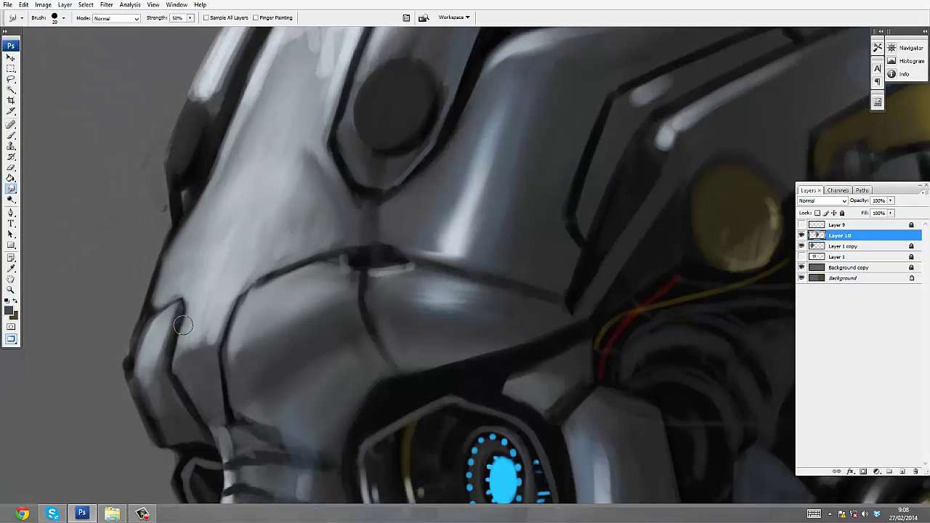
pyautogui.moveTo(176, 322)
pyautogui.mouseDown()
pyautogui.moveTo(208, 269)
pyautogui.moveTo(225, 204)
pyautogui.moveTo(319, 236)
pyautogui.mouseUp()
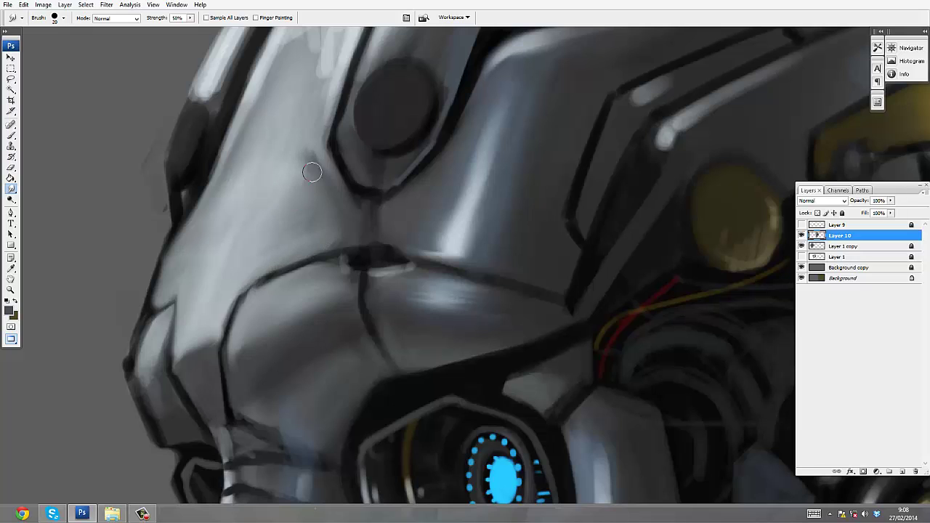
pyautogui.moveTo(311, 171); pyautogui.dragTo(295, 279)
pyautogui.moveTo(237, 373)
pyautogui.mouseDown()
pyautogui.moveTo(249, 348)
pyautogui.moveTo(276, 336)
pyautogui.mouseUp()
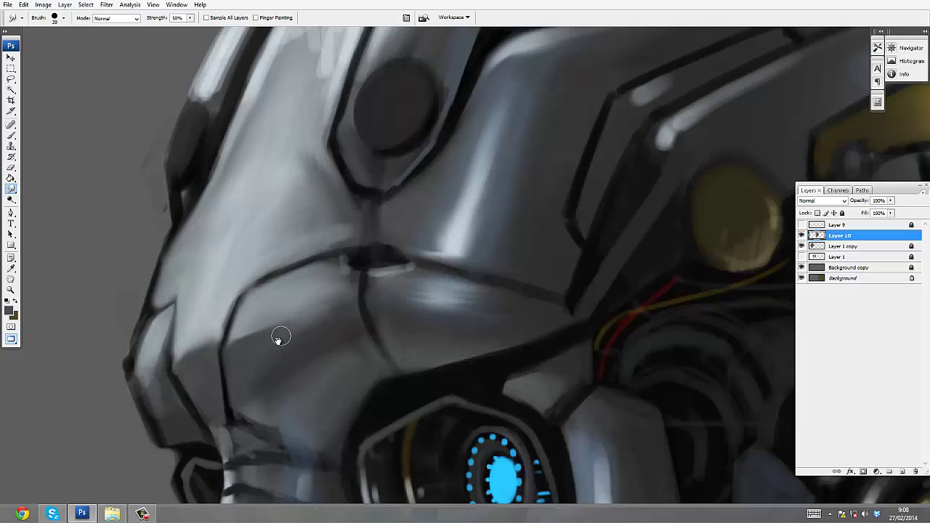
# - Erase the rough dark outline along the front edge of the brow and paint a thin light grey rim there
pyautogui.scroll(-2, 232, 331)
pyautogui.hscroll(-2, 232, 330)
pyautogui.moveTo(218, 320)
pyautogui.mouseDown()
pyautogui.moveTo(193, 328)
pyautogui.moveTo(170, 284)
pyautogui.mouseUp()
pyautogui.press('e')
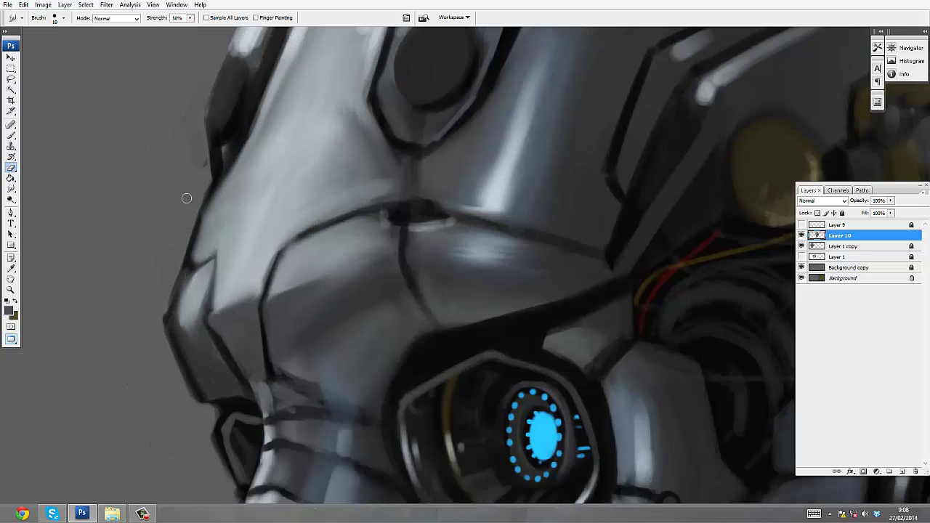
pyautogui.moveTo(194, 197)
pyautogui.mouseDown()
pyautogui.moveTo(187, 274)
pyautogui.moveTo(185, 266)
pyautogui.mouseUp()
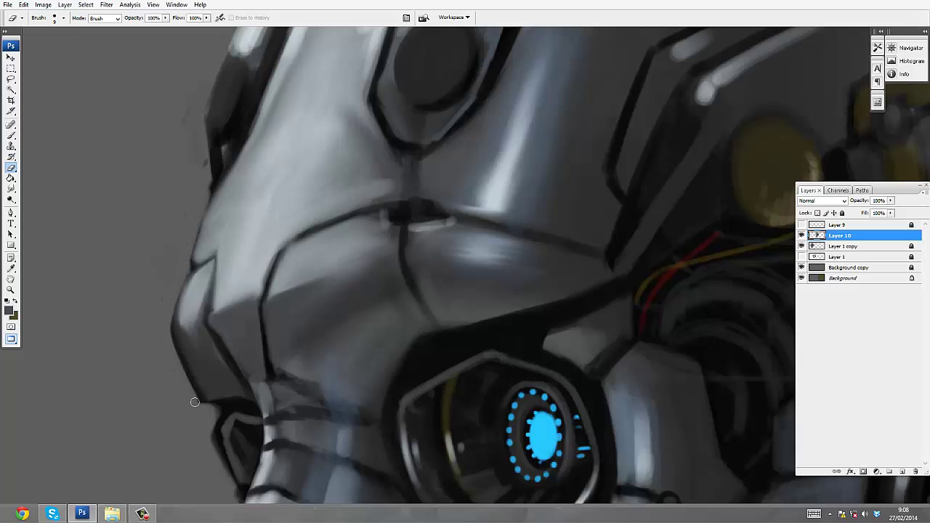
pyautogui.press('b')
pyautogui.moveTo(205, 199); pyautogui.dragTo(191, 286)
# - Smudge the rough strokes at the top of the forehead and soften the white highlights along the temple panel edges
pyautogui.press('z')
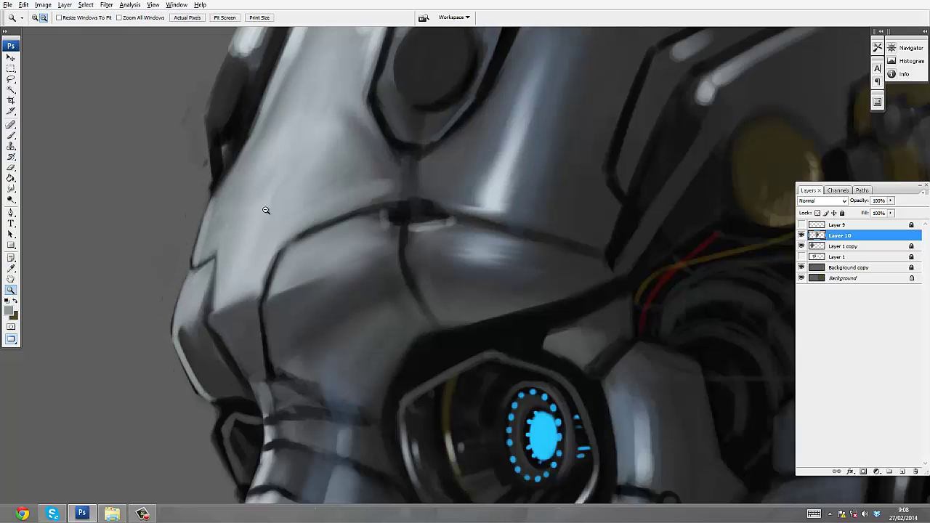
pyautogui.keyDown('alt'); pyautogui.click(266, 208); pyautogui.keyUp('alt')
pyautogui.moveTo(345, 206); pyautogui.dragTo(369, 157)
pyautogui.click(370, 157)
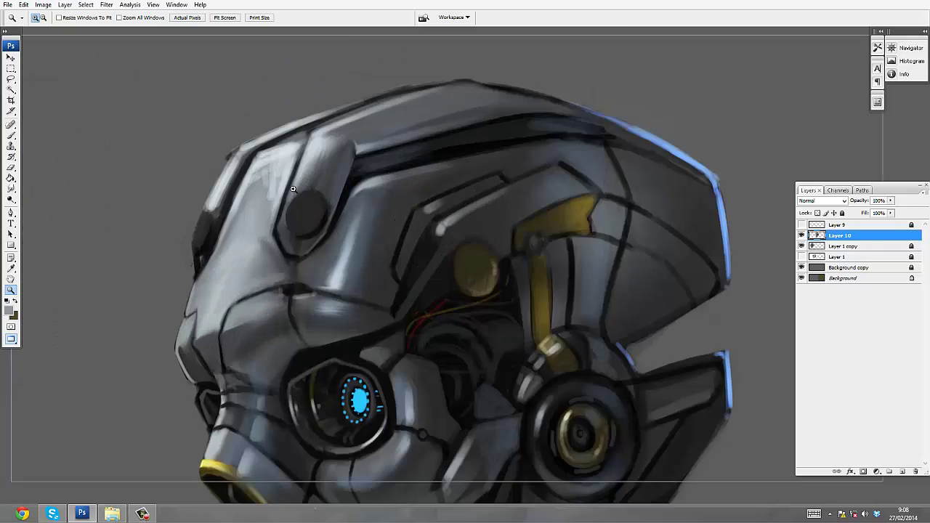
pyautogui.press('r')
pyautogui.moveTo(191, 218)
pyautogui.mouseDown()
pyautogui.moveTo(218, 228)
pyautogui.moveTo(107, 250)
pyautogui.moveTo(154, 174)
pyautogui.moveTo(162, 201)
pyautogui.mouseUp()
pyautogui.moveTo(276, 150); pyautogui.dragTo(519, 85)
pyautogui.moveTo(807, 162)
pyautogui.mouseDown()
pyautogui.moveTo(615, 124)
pyautogui.moveTo(731, 160)
pyautogui.mouseUp()
pyautogui.moveTo(452, 149); pyautogui.dragTo(356, 68)
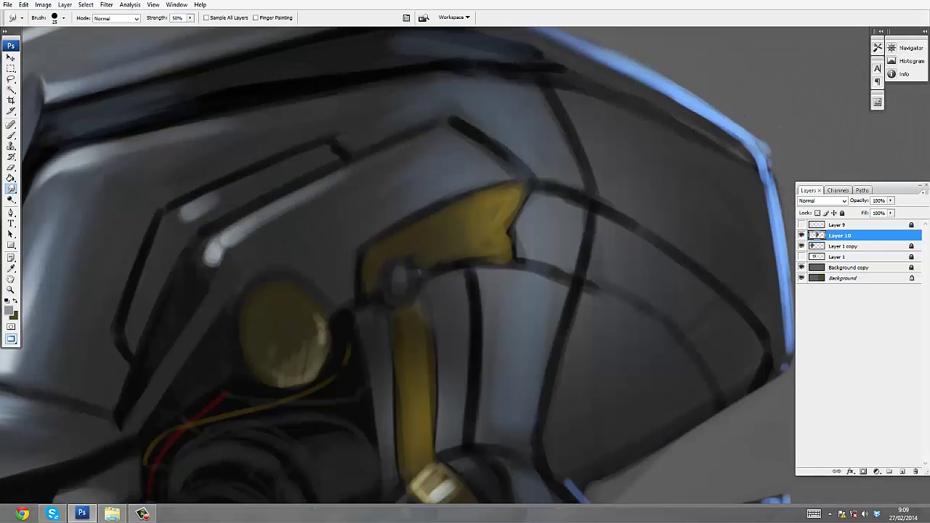
pyautogui.moveTo(223, 247)
pyautogui.mouseDown()
pyautogui.moveTo(220, 269)
pyautogui.moveTo(179, 216)
pyautogui.mouseUp()
# - Smudge the chin and lower jaw plates of the right-hand skull into smoother metal surfaces
pyautogui.press('z')
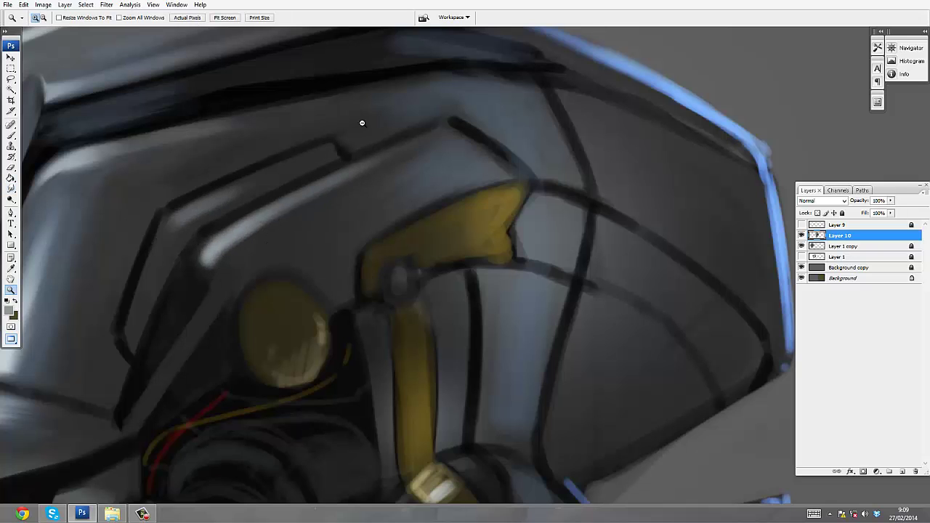
pyautogui.hotkey('ctrl', '0')
pyautogui.moveTo(349, 179); pyautogui.dragTo(592, 146)
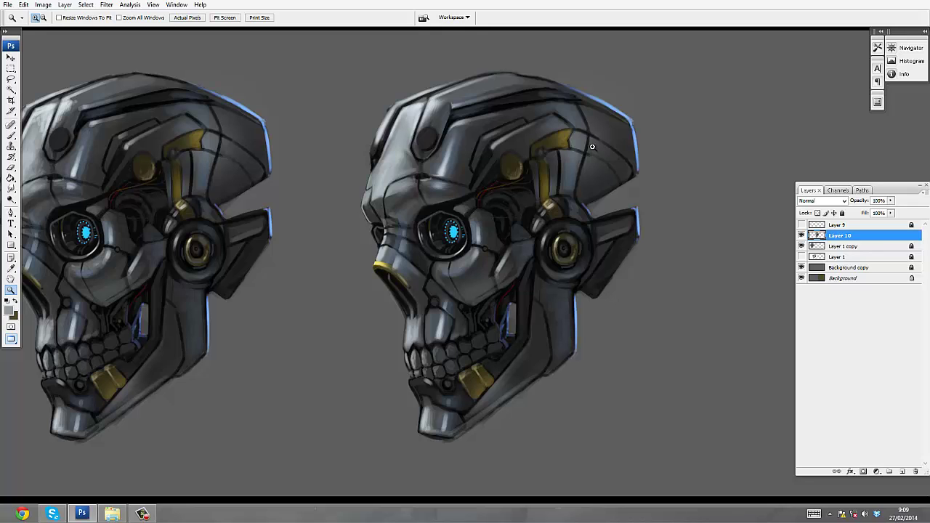
pyautogui.click(473, 213)
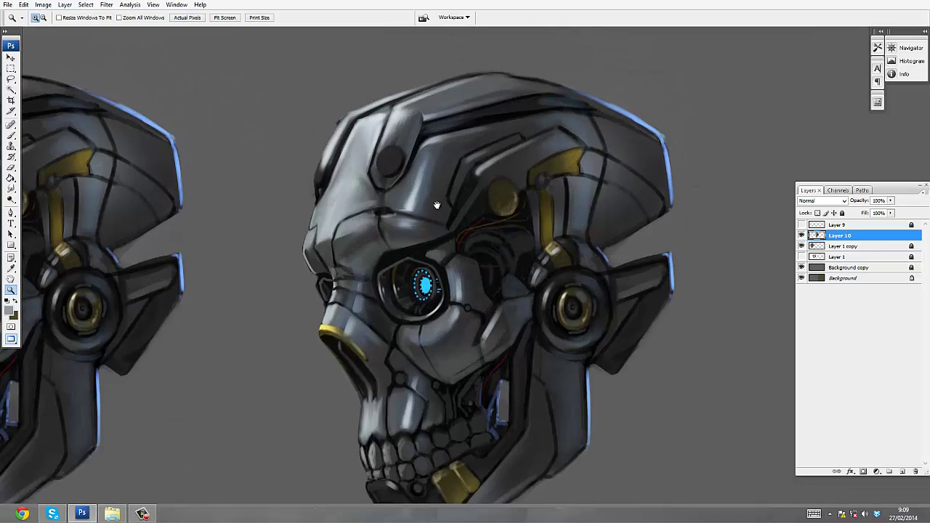
pyautogui.moveTo(434, 284); pyautogui.dragTo(388, 174)
pyautogui.click(430, 422)
pyautogui.click(405, 247)
pyautogui.moveTo(405, 247); pyautogui.dragTo(342, 272)
pyautogui.press('r')
pyautogui.moveTo(283, 320)
pyautogui.mouseDown()
pyautogui.moveTo(298, 360)
pyautogui.moveTo(268, 426)
pyautogui.moveTo(370, 415)
pyautogui.moveTo(425, 426)
pyautogui.moveTo(403, 456)
pyautogui.mouseUp()
pyautogui.moveTo(349, 360)
pyautogui.mouseDown()
pyautogui.moveTo(385, 327)
pyautogui.moveTo(428, 358)
pyautogui.mouseUp()
pyautogui.moveTo(233, 317)
pyautogui.mouseDown()
pyautogui.moveTo(311, 259)
pyautogui.moveTo(210, 263)
pyautogui.mouseUp()
# - Paint a narrow dark-edged double seam down the rear edge of the cheek plate in a sampled dark grey
pyautogui.press('z')
pyautogui.keyDown('alt'); pyautogui.click(400, 198); pyautogui.keyUp('alt')
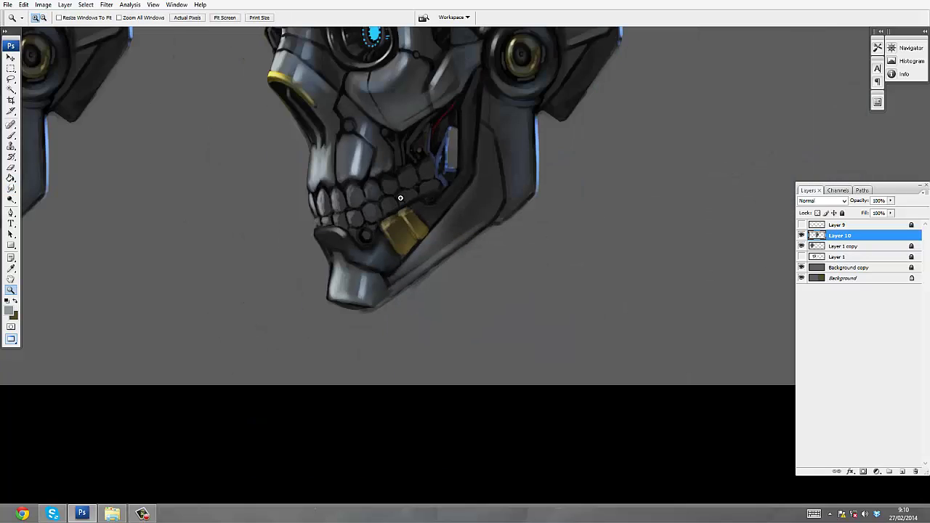
pyautogui.moveTo(530, 150)
pyautogui.mouseDown()
pyautogui.moveTo(482, 232)
pyautogui.moveTo(436, 269)
pyautogui.mouseUp()
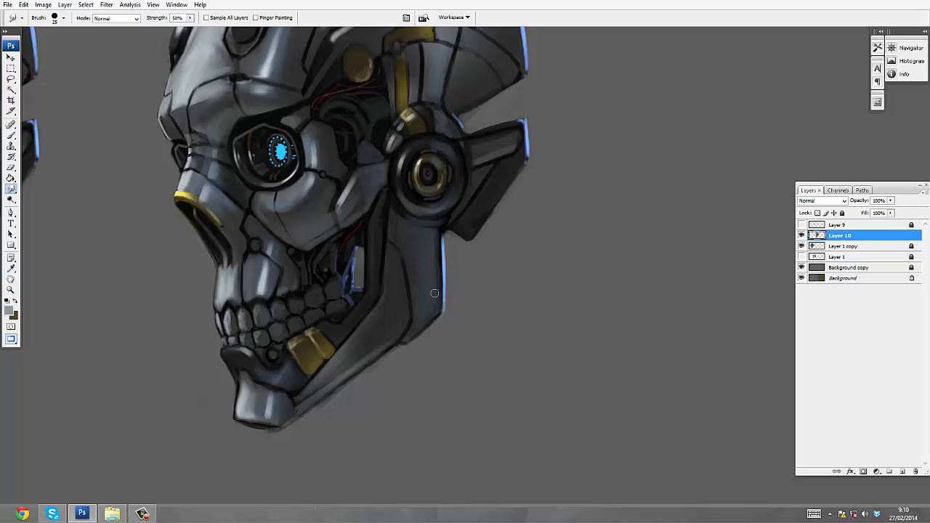
pyautogui.moveTo(409, 230)
pyautogui.mouseDown()
pyautogui.moveTo(350, 222)
pyautogui.moveTo(312, 287)
pyautogui.mouseUp()
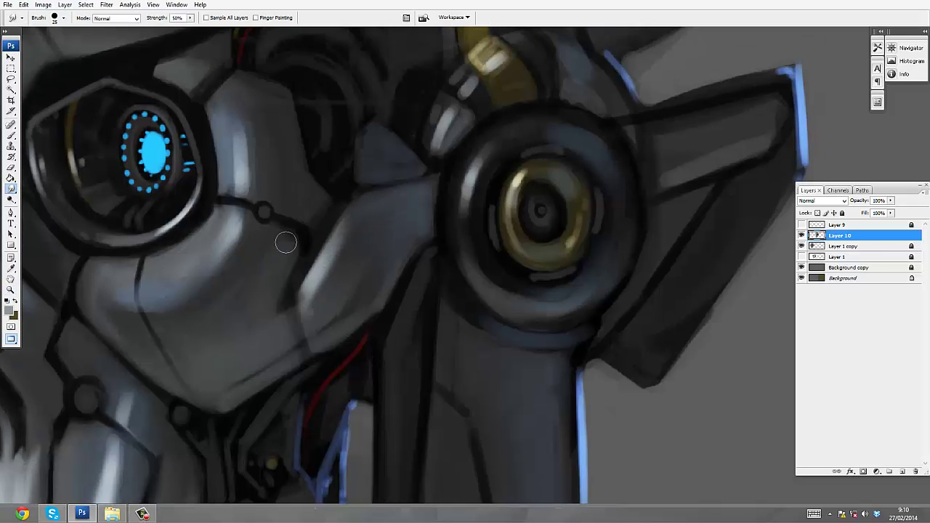
pyautogui.press('b')
pyautogui.keyDown('alt'); pyautogui.click(294, 268); pyautogui.keyUp('alt')
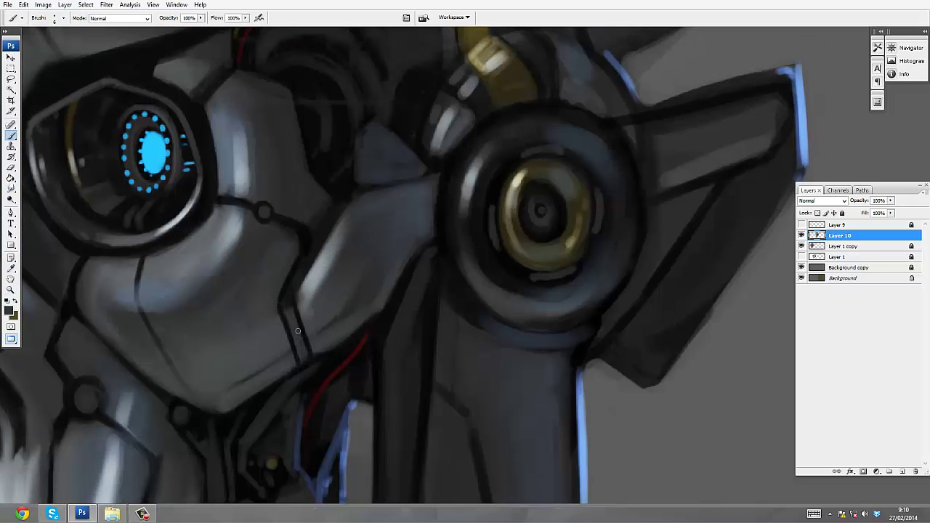
pyautogui.moveTo(366, 164); pyautogui.dragTo(352, 214)
pyautogui.moveTo(275, 342); pyautogui.dragTo(326, 256)
pyautogui.moveTo(295, 290)
pyautogui.mouseDown()
pyautogui.moveTo(317, 228)
pyautogui.moveTo(421, 71)
pyautogui.mouseUp()
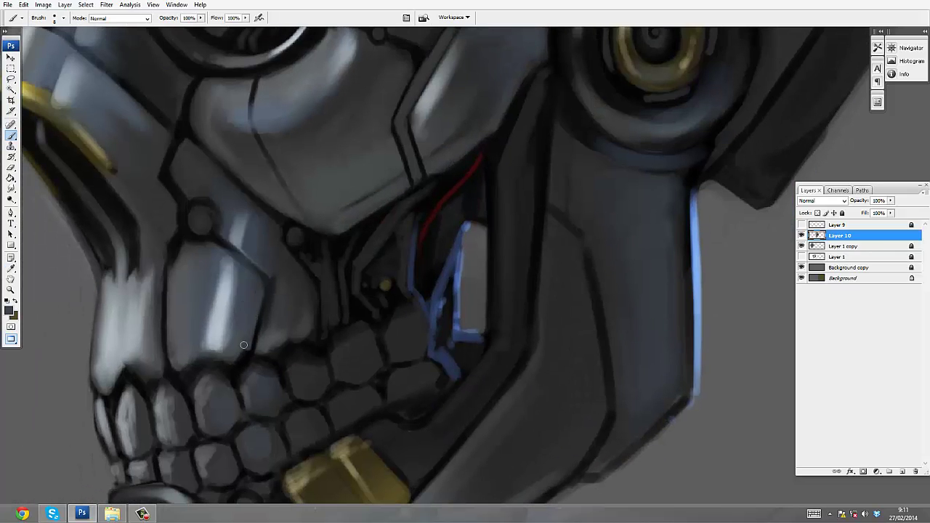
# - Sample a dark gold from the nose rim and extend the golden trim down the front edge of the nose opening
pyautogui.moveTo(116, 385); pyautogui.dragTo(180, 339)
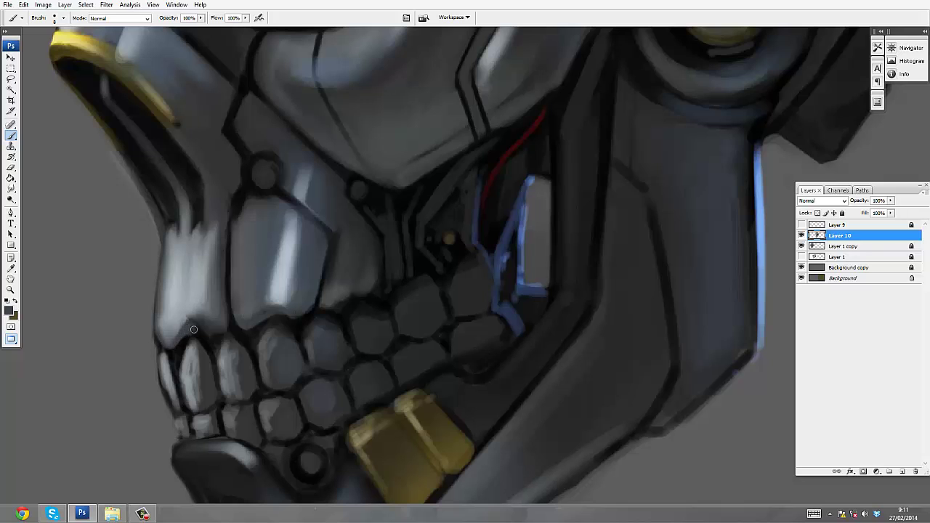
pyautogui.moveTo(224, 238); pyautogui.dragTo(235, 356)
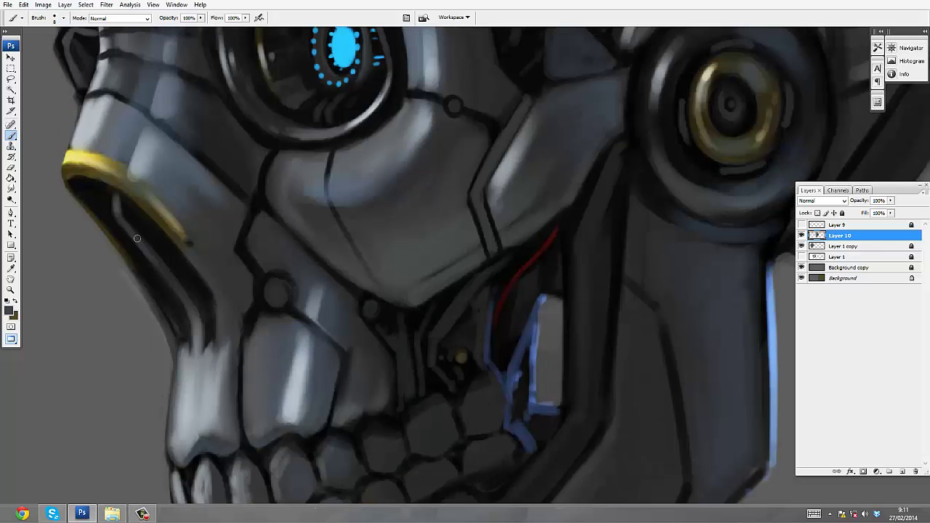
pyautogui.keyDown('alt'); pyautogui.click(67, 178); pyautogui.keyUp('alt')
pyautogui.moveTo(73, 184)
pyautogui.mouseDown()
pyautogui.moveTo(126, 197)
pyautogui.moveTo(174, 247)
pyautogui.mouseUp()
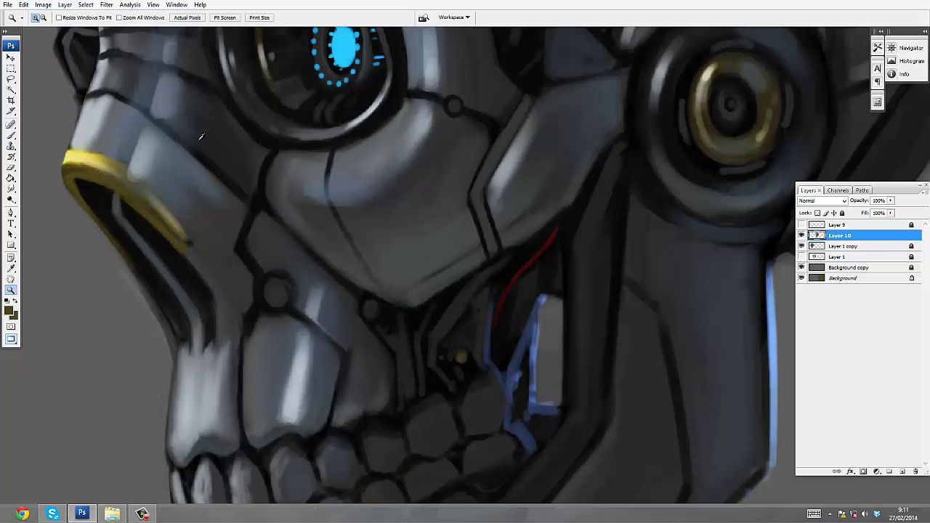
# - Outline the golden rim and the front edge of the nose opening with thin black lines
pyautogui.keyDown('ctrl'); pyautogui.click(127, 163); pyautogui.keyUp('ctrl')
pyautogui.moveTo(127, 172); pyautogui.dragTo(191, 267)
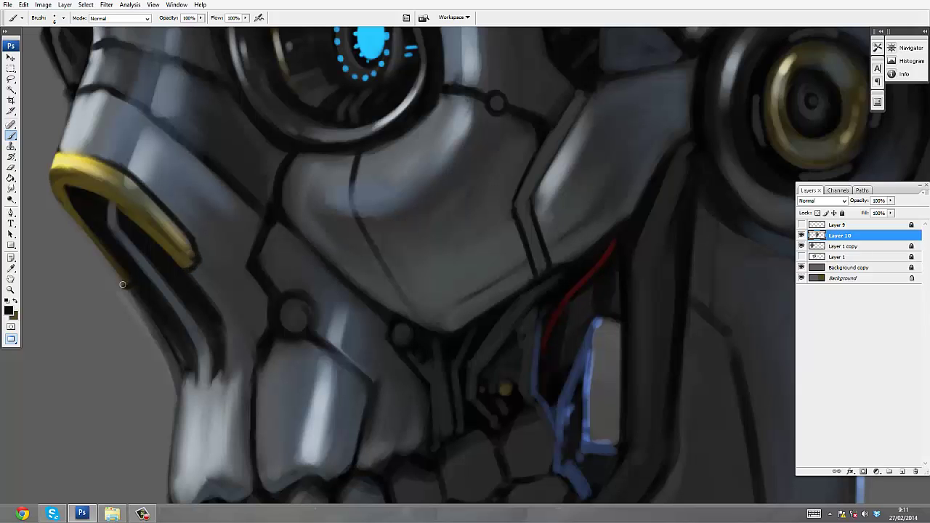
pyautogui.press('p')
pyautogui.press('b')
pyautogui.press('[')
pyautogui.moveTo(64, 210); pyautogui.dragTo(121, 288)
pyautogui.moveTo(55, 157); pyautogui.dragTo(83, 178)
pyautogui.moveTo(149, 306); pyautogui.dragTo(209, 409)
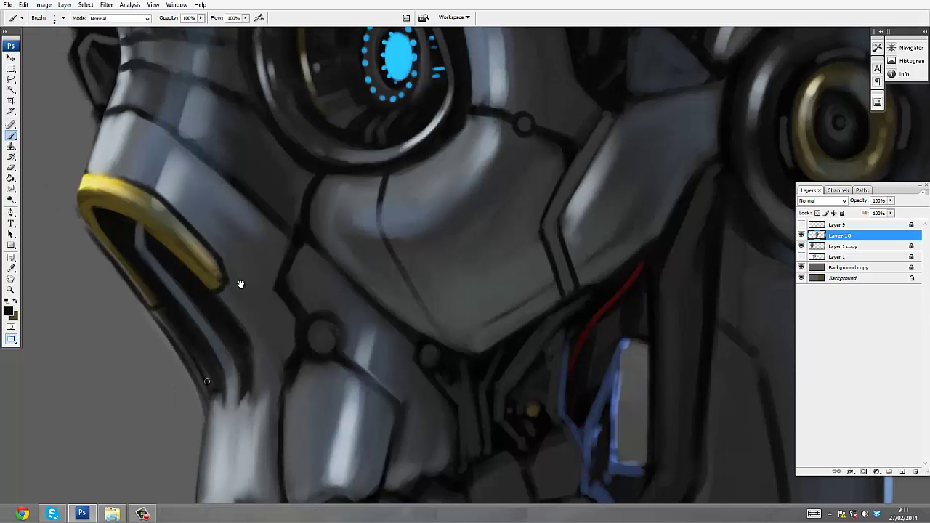
# - Paint a thin dark seam from the rear edge of the nose opening up to the cheek plate joint
pyautogui.moveTo(241, 284); pyautogui.dragTo(234, 277)
pyautogui.moveTo(238, 324); pyautogui.dragTo(270, 279)
pyautogui.moveTo(260, 184); pyautogui.dragTo(266, 276)
# - Brighten the upper curve of the golden nose rim using a small Dodge brush on Highlights at 30% exposure
pyautogui.press('r')
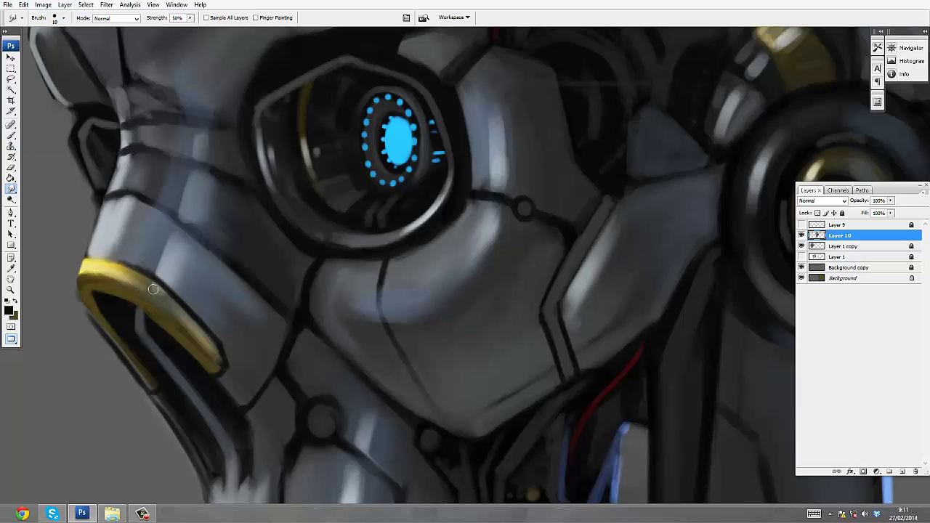
pyautogui.press('o')
pyautogui.press('[')
pyautogui.press('[')
pyautogui.press('[')
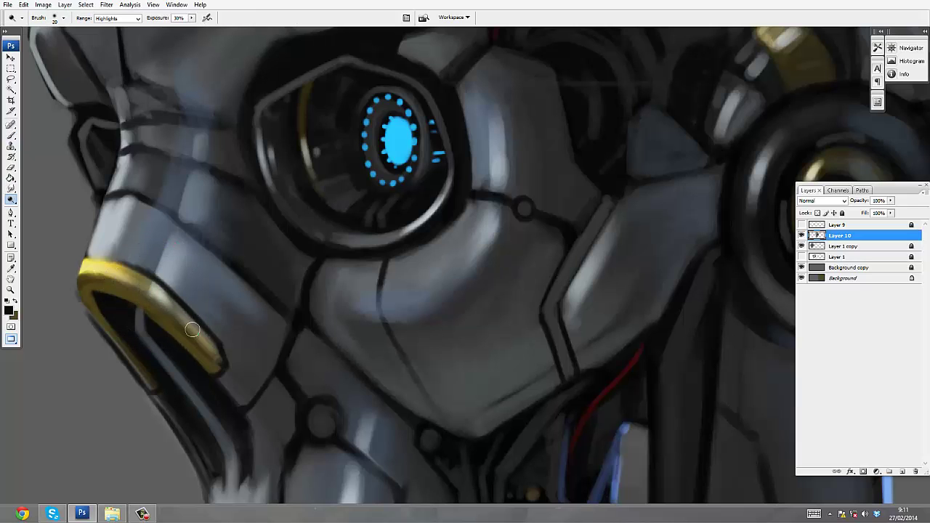
pyautogui.moveTo(158, 295); pyautogui.dragTo(191, 324)
# - Paint clean black seams and lighter plate edges across the nose bridge beside the eye socket
pyautogui.moveTo(172, 150); pyautogui.dragTo(182, 232)
pyautogui.press('b')
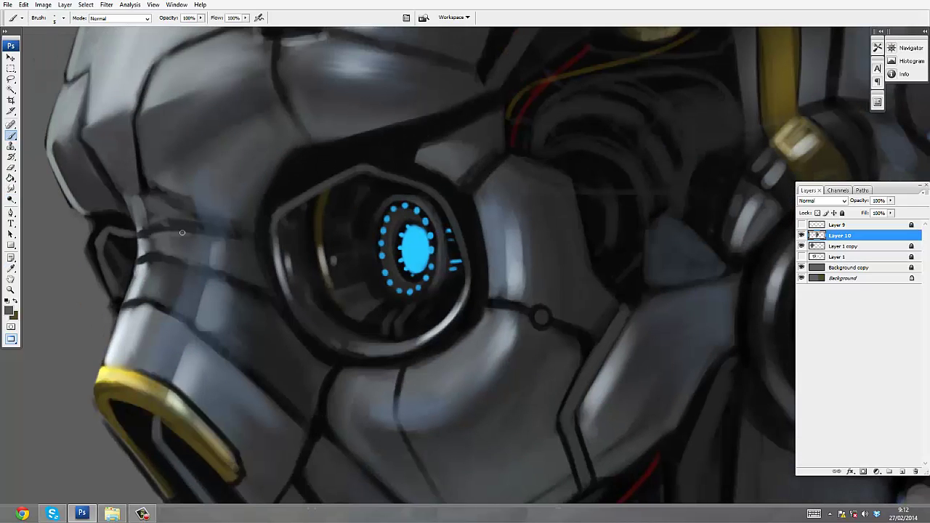
pyautogui.moveTo(160, 313); pyautogui.dragTo(132, 310)
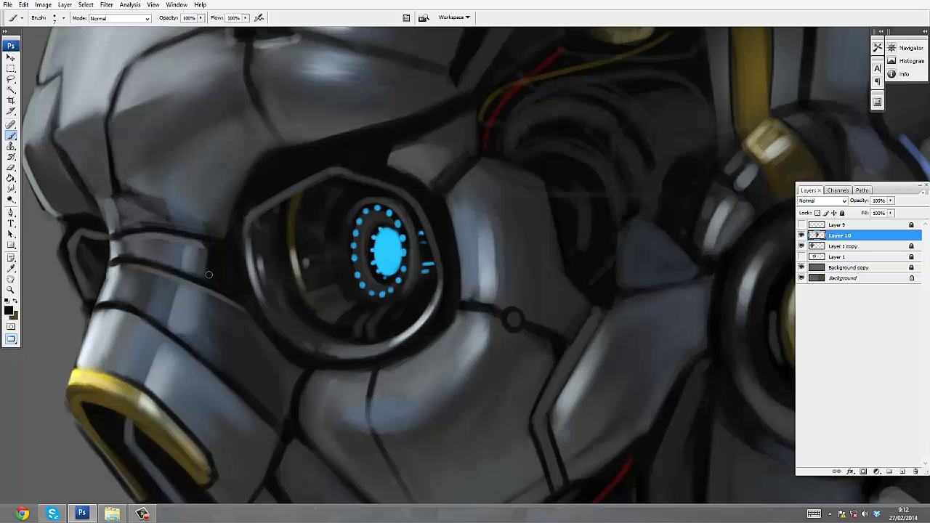
pyautogui.scroll(-2, 208, 275)
# - Paint thin grey metal struts in the dark gap below the front of the eye socket on Layer 12
pyautogui.moveTo(262, 329)
pyautogui.mouseDown()
pyautogui.moveTo(232, 308)
pyautogui.moveTo(210, 318)
pyautogui.moveTo(231, 301)
pyautogui.moveTo(212, 301)
pyautogui.moveTo(280, 295)
pyautogui.moveTo(245, 336)
pyautogui.mouseUp()
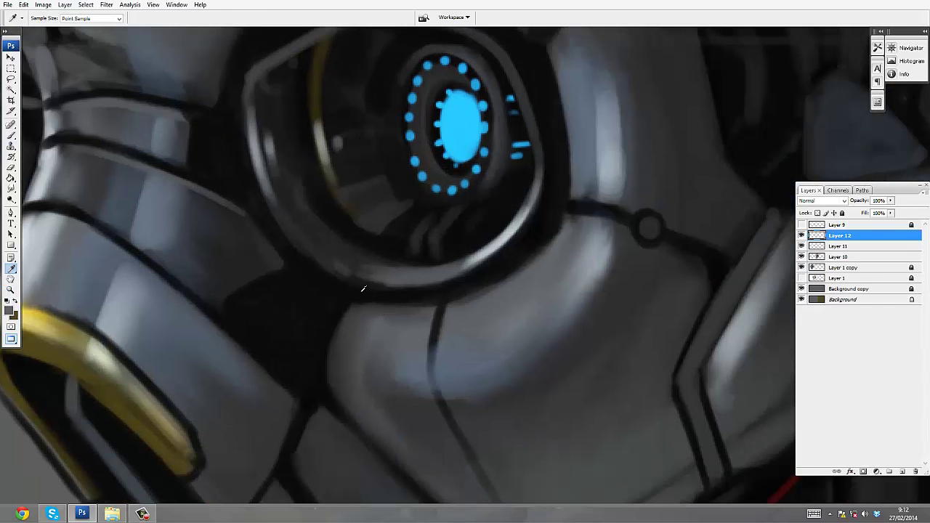
pyautogui.press('b')
pyautogui.moveTo(233, 312)
pyautogui.mouseDown()
pyautogui.moveTo(281, 291)
pyautogui.moveTo(290, 307)
pyautogui.mouseUp()
pyautogui.moveTo(244, 330)
pyautogui.mouseDown()
pyautogui.moveTo(326, 297)
pyautogui.moveTo(305, 374)
pyautogui.mouseUp()
pyautogui.moveTo(309, 341); pyautogui.dragTo(312, 376)
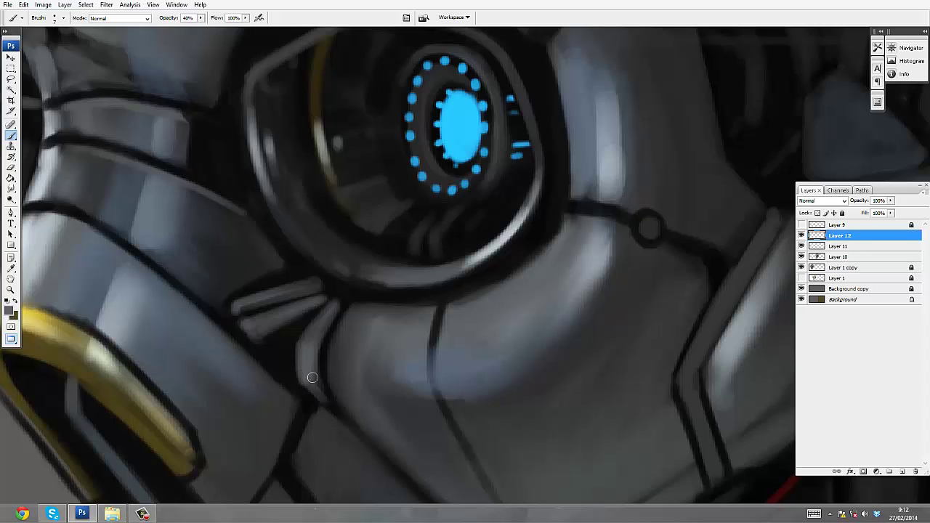
pyautogui.moveTo(341, 301); pyautogui.dragTo(314, 367)
# - Add a small grey panel beside the nose bridge and two thin light bars at the eye socket's upper front corner
pyautogui.moveTo(198, 140)
pyautogui.mouseDown()
pyautogui.moveTo(180, 242)
pyautogui.moveTo(208, 276)
pyautogui.moveTo(197, 231)
pyautogui.mouseUp()
pyautogui.moveTo(244, 128)
pyautogui.mouseDown()
pyautogui.moveTo(212, 208)
pyautogui.moveTo(231, 178)
pyautogui.mouseUp()
pyautogui.moveTo(218, 214); pyautogui.dragTo(250, 165)
# - Paint a dark grey triangular plate above the eye socket using sampled colours, linking the socket rim to the brow
pyautogui.moveTo(378, 150)
pyautogui.mouseDown()
pyautogui.moveTo(350, 166)
pyautogui.moveTo(374, 165)
pyautogui.mouseUp()
pyautogui.press('i')
pyautogui.click(376, 178)
pyautogui.press('b')
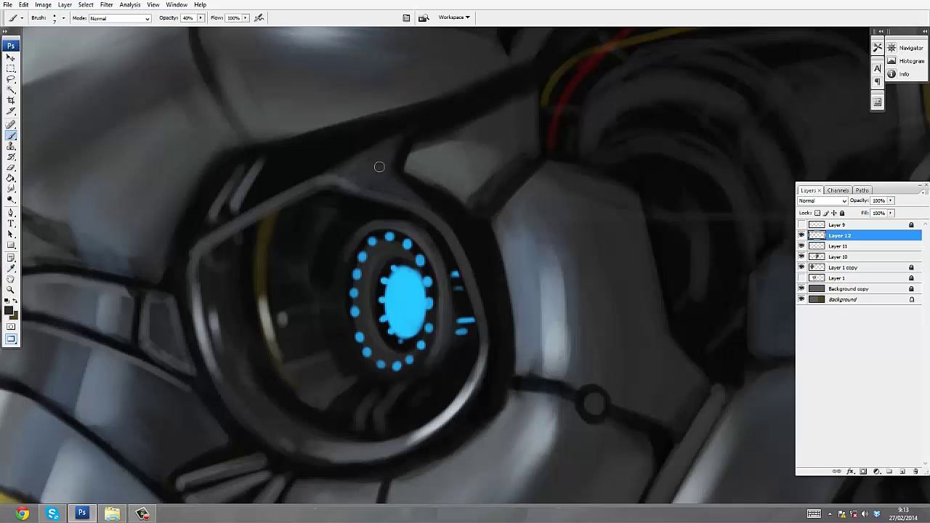
pyautogui.moveTo(412, 133); pyautogui.dragTo(397, 160)
pyautogui.moveTo(393, 158)
pyautogui.mouseDown()
pyautogui.moveTo(392, 178)
pyautogui.moveTo(437, 214)
pyautogui.mouseUp()
# - Merge Layer 12 and Layer 11 down into Layer 10
pyautogui.keyDown('alt'); pyautogui.click(476, 145); pyautogui.keyUp('alt')
pyautogui.keyDown('alt'); pyautogui.click(476, 130); pyautogui.keyUp('alt')
pyautogui.keyDown('alt'); pyautogui.click(464, 142); pyautogui.keyUp('alt')
pyautogui.keyDown('ctrl'); pyautogui.click(428, 160); pyautogui.keyUp('ctrl')
pyautogui.keyDown('ctrl'); pyautogui.click(392, 175); pyautogui.keyUp('ctrl')
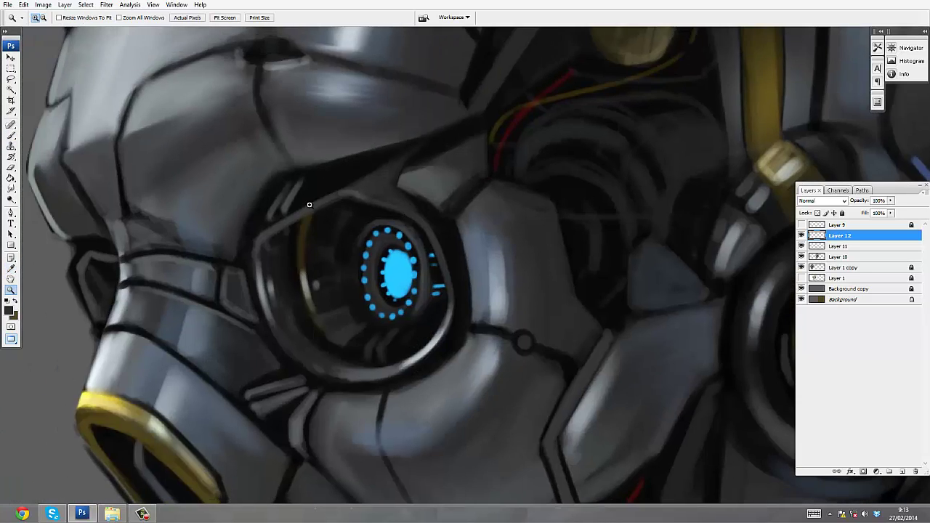
pyautogui.keyDown('ctrl'); pyautogui.click(308, 205); pyautogui.keyUp('ctrl')
pyautogui.press('r')
pyautogui.moveTo(166, 305); pyautogui.dragTo(259, 255)
pyautogui.hotkey('ctrl', 'e')
pyautogui.hotkey('ctrl', 'e')
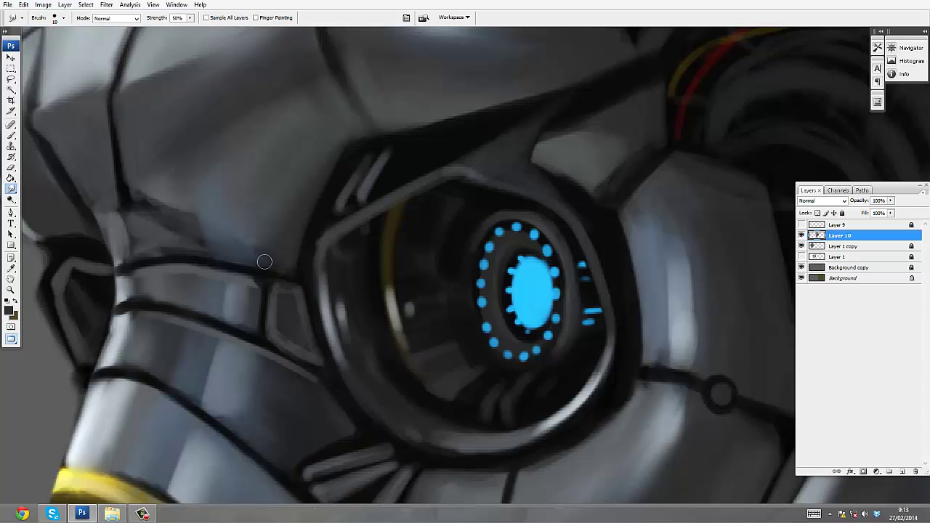
# - Extend the dark seam where the brow meets the nose bridge and smudge the surrounding rough strokes smooth
pyautogui.press('i')
pyautogui.moveTo(129, 251)
pyautogui.mouseDown()
pyautogui.moveTo(218, 267)
pyautogui.moveTo(215, 222)
pyautogui.moveTo(252, 273)
pyautogui.moveTo(277, 387)
pyautogui.mouseUp()
pyautogui.press('b')
pyautogui.press('r')
pyautogui.moveTo(180, 228)
pyautogui.mouseDown()
pyautogui.moveTo(252, 223)
pyautogui.moveTo(364, 184)
pyautogui.moveTo(329, 186)
pyautogui.moveTo(401, 169)
pyautogui.moveTo(390, 121)
pyautogui.moveTo(417, 112)
pyautogui.moveTo(422, 160)
pyautogui.mouseUp()
pyautogui.press('b')
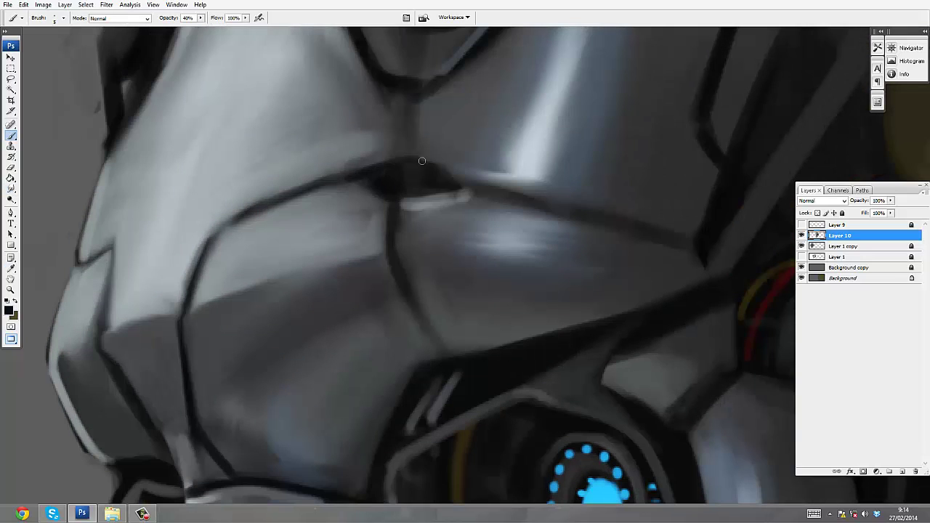
# - Paint a small round grey bolt head on a new layer at full opacity where the brow seams meet
pyautogui.moveTo(409, 125)
pyautogui.mouseDown()
pyautogui.moveTo(386, 191)
pyautogui.moveTo(412, 163)
pyautogui.moveTo(396, 160)
pyautogui.moveTo(395, 186)
pyautogui.moveTo(392, 164)
pyautogui.moveTo(418, 165)
pyautogui.mouseUp()
pyautogui.press('i')
pyautogui.click(374, 188)
pyautogui.hotkey('ctrl', 'shift', 'alt', 'n')
pyautogui.press('b')
pyautogui.press('0')
pyautogui.press('z')
pyautogui.keyDown('alt'); pyautogui.click(472, 115); pyautogui.keyUp('alt')
pyautogui.keyDown('alt'); pyautogui.click(479, 112); pyautogui.keyUp('alt')
pyautogui.keyDown('alt'); pyautogui.click(480, 113); pyautogui.keyUp('alt')
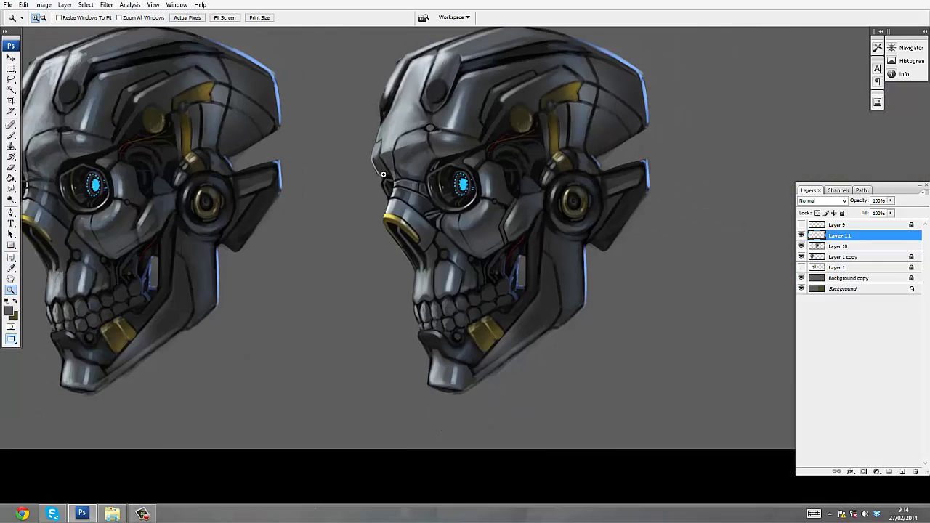
# - Paint a crisp dark accent on the forehead's front outline, where the short brow seam meets the edge
pyautogui.click(385, 170)
pyautogui.click(385, 171)
pyautogui.press('i')
pyautogui.click(299, 211)
pyautogui.press('b')
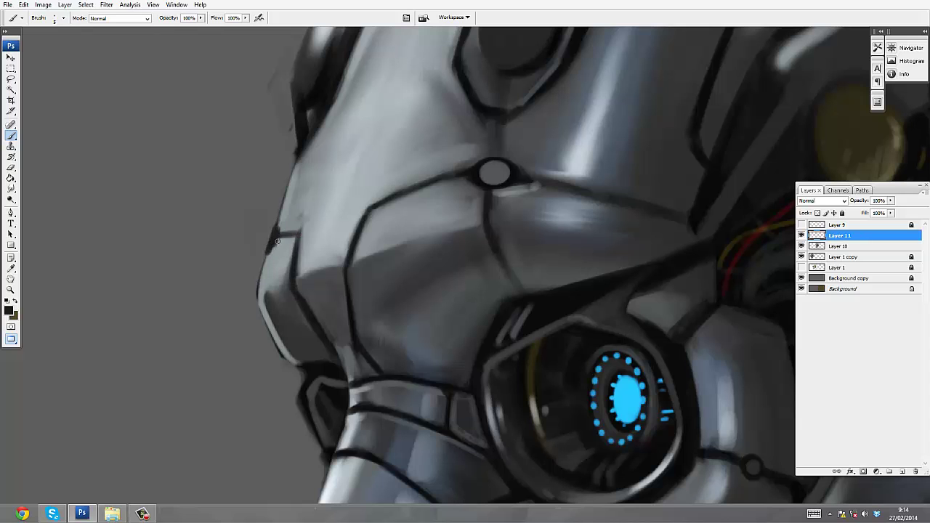
pyautogui.scroll(1, 285, 206)
pyautogui.press('z')
pyautogui.keyDown('alt'); pyautogui.click(454, 141); pyautogui.keyUp('alt')
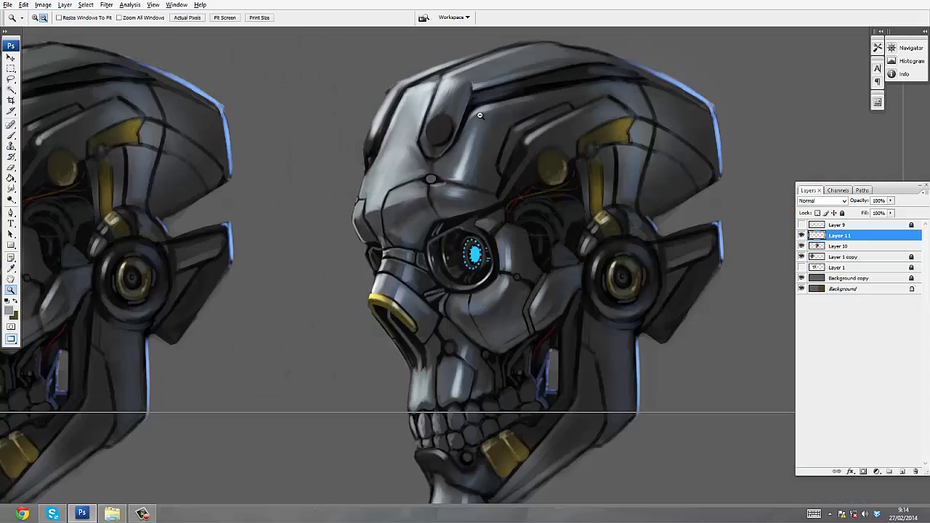
pyautogui.keyDown('alt'); pyautogui.click(454, 140); pyautogui.keyUp('alt')
# - Paint a long and a short thin dark seam on the cheek plate below the eye socket, each on a new layer
pyautogui.hotkey('ctrl', 'shift', 'alt', 'n')
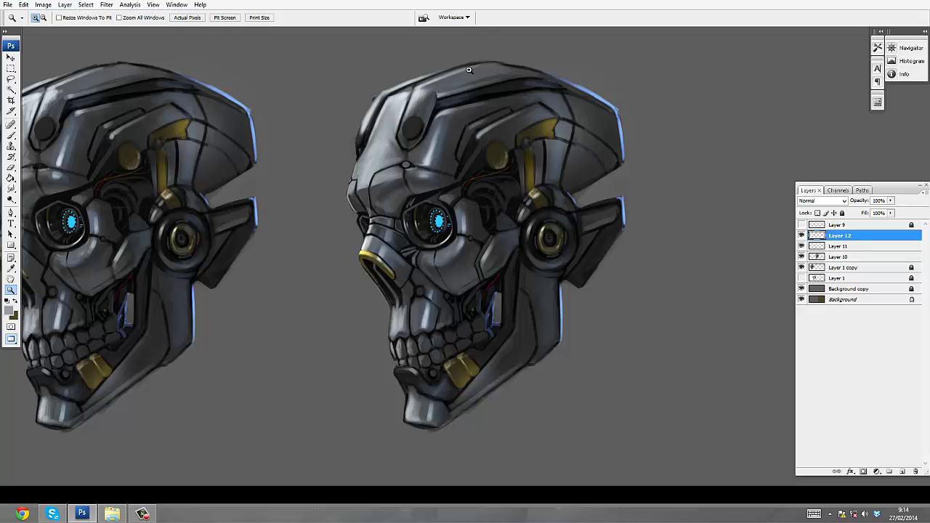
pyautogui.scroll(5, 468, 69)
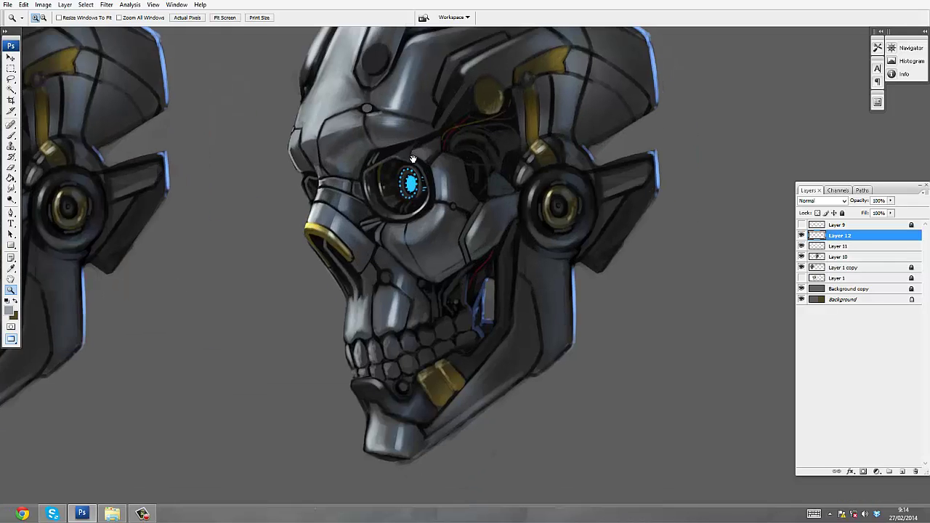
pyautogui.press('b')
pyautogui.moveTo(348, 393); pyautogui.dragTo(325, 352)
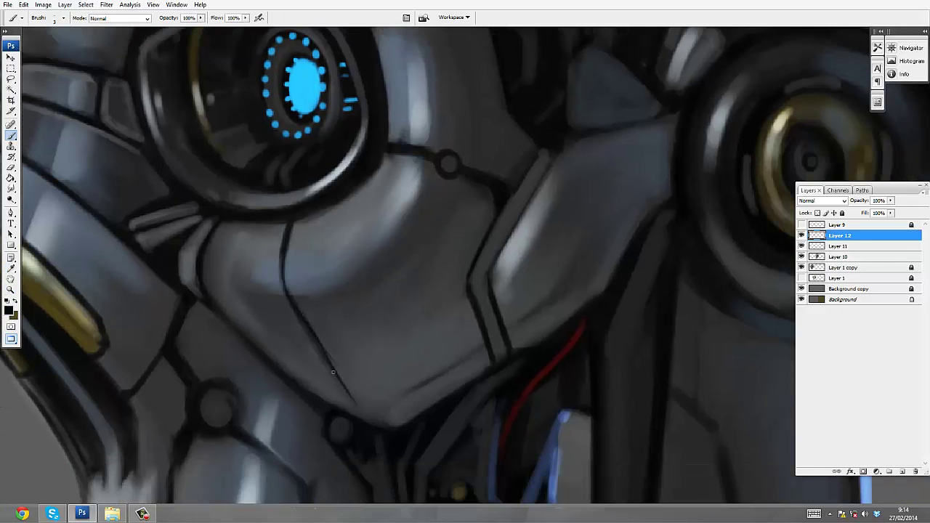
pyautogui.scroll(1, 388, 423)
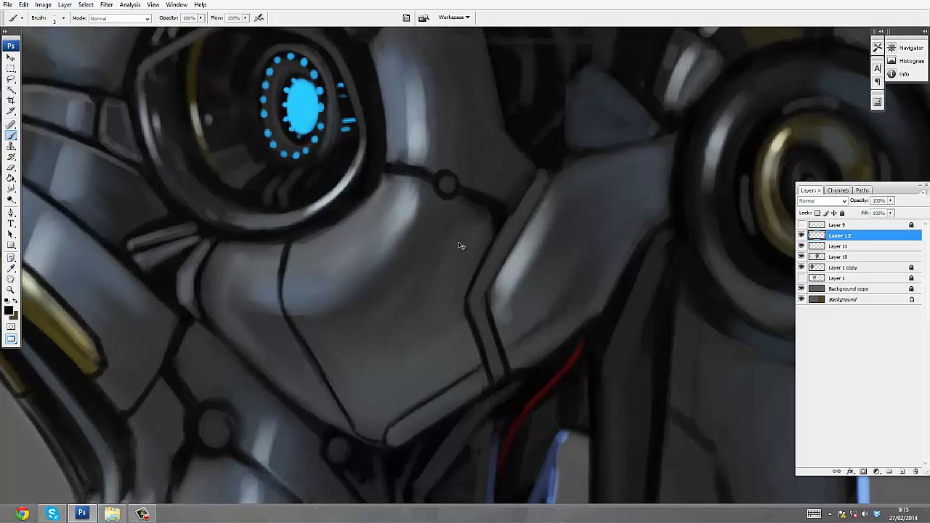
pyautogui.hotkey('ctrl', 'shift', 'alt', 'n')
pyautogui.moveTo(348, 226); pyautogui.dragTo(372, 270)
# - Merge the three detail layers down into Layer 10
pyautogui.scroll(5, 404, 181)
pyautogui.press('r')
pyautogui.hotkey('ctrl', 'e')
pyautogui.hotkey('ctrl', 'e')
pyautogui.hotkey('ctrl', 'e')
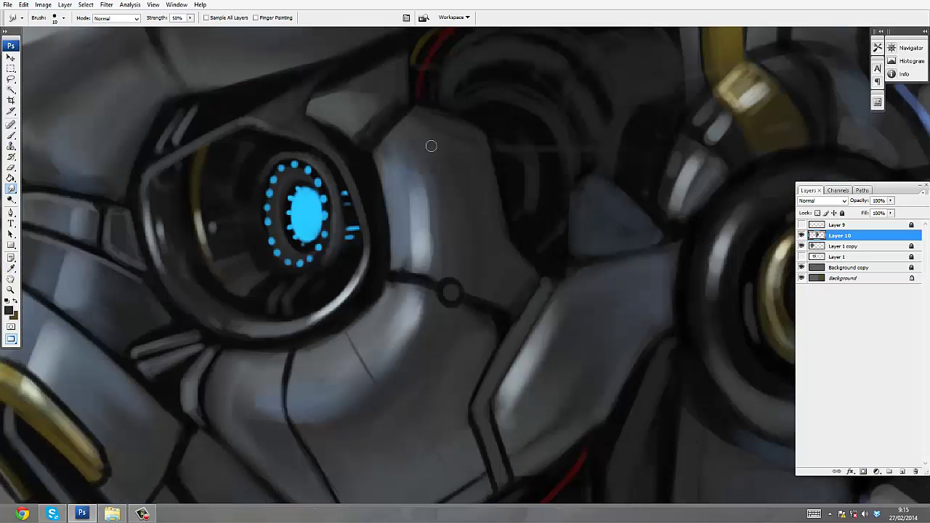
# - Smudge the bluish highlight and plate surface behind the eye socket smooth with a larger brush
pyautogui.moveTo(431, 256)
pyautogui.mouseDown()
pyautogui.moveTo(416, 191)
pyautogui.moveTo(404, 200)
pyautogui.moveTo(412, 214)
pyautogui.moveTo(395, 148)
pyautogui.mouseUp()
pyautogui.press(']')
pyautogui.press(']')
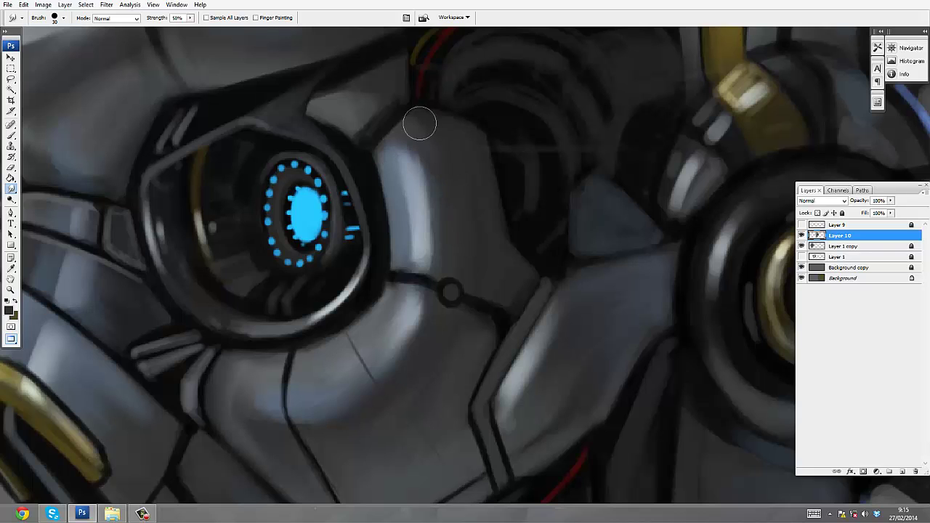
pyautogui.moveTo(436, 246)
pyautogui.mouseDown()
pyautogui.moveTo(404, 158)
pyautogui.moveTo(414, 131)
pyautogui.mouseUp()
pyautogui.moveTo(378, 79); pyautogui.dragTo(386, 153)
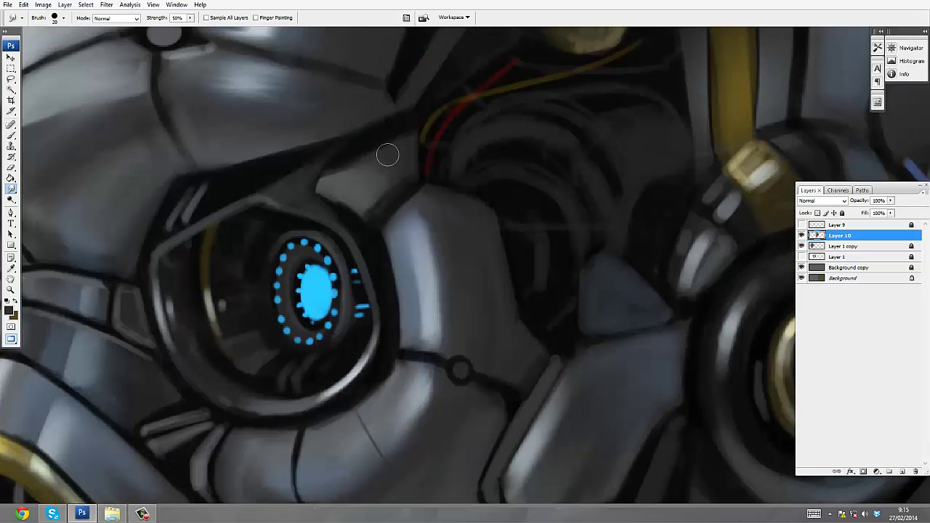
# - Brighten the cheek plate highlights with a large Dodge brush and merge the extra layer down into Layer 10
pyautogui.press('b')
pyautogui.moveTo(488, 172); pyautogui.dragTo(467, 103)
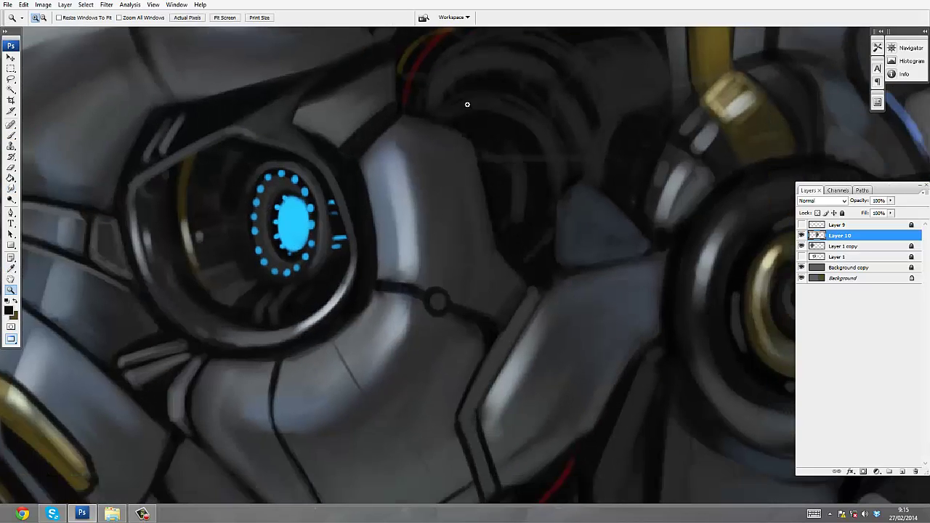
pyautogui.keyDown('alt'); pyautogui.click(468, 138); pyautogui.keyUp('alt')
pyautogui.keyDown('alt'); pyautogui.click(471, 149); pyautogui.keyUp('alt')
pyautogui.keyDown('alt'); pyautogui.click(475, 165); pyautogui.keyUp('alt')
pyautogui.moveTo(476, 168); pyautogui.dragTo(401, 192)
pyautogui.press('o')
pyautogui.press(']')
pyautogui.press(']')
pyautogui.press(']')
pyautogui.moveTo(354, 250); pyautogui.dragTo(326, 257)
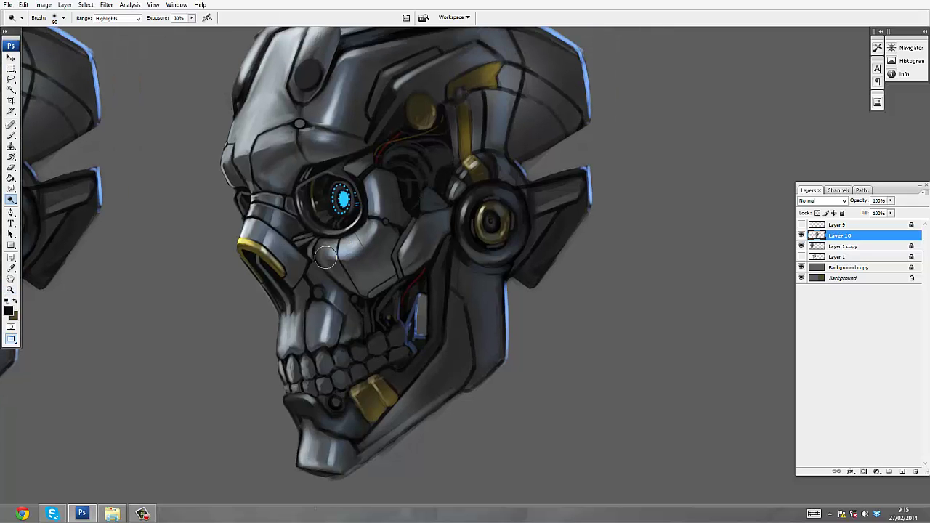
pyautogui.moveTo(437, 161)
pyautogui.mouseDown()
pyautogui.moveTo(429, 175)
pyautogui.moveTo(385, 152)
pyautogui.moveTo(423, 92)
pyautogui.mouseUp()
pyautogui.hotkey('ctrl', 'shift', 'alt', 'n')
pyautogui.moveTo(344, 218); pyautogui.dragTo(372, 334)
pyautogui.hotkey('ctrl', 'e')
pyautogui.moveTo(329, 138); pyautogui.dragTo(323, 213)
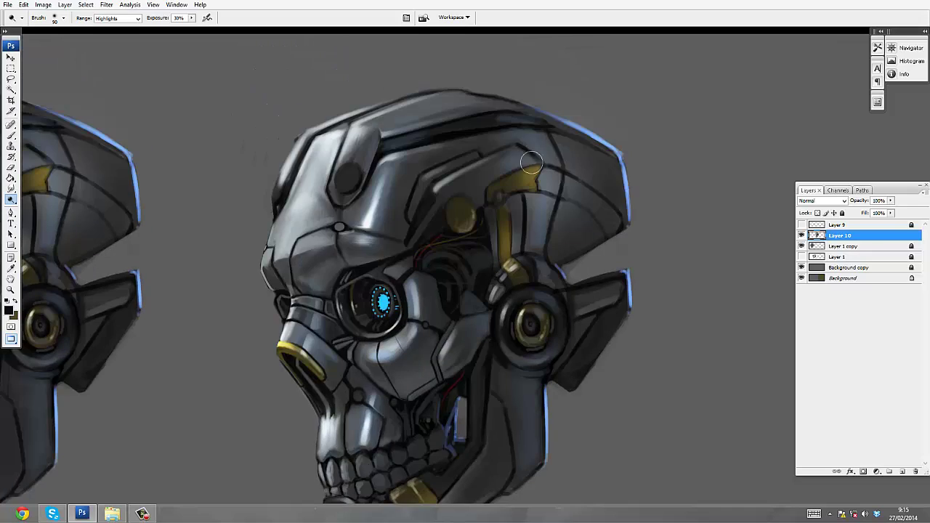
# - Paint soft grey shading on the front teeth on a new layer, merge it into Layer 10 and smudge it smooth
pyautogui.keyDown('alt'); pyautogui.click(532, 162); pyautogui.keyUp('alt')
pyautogui.keyDown('alt'); pyautogui.click(539, 174); pyautogui.keyUp('alt')
pyautogui.moveTo(576, 198); pyautogui.dragTo(544, 178)
pyautogui.click(418, 312)
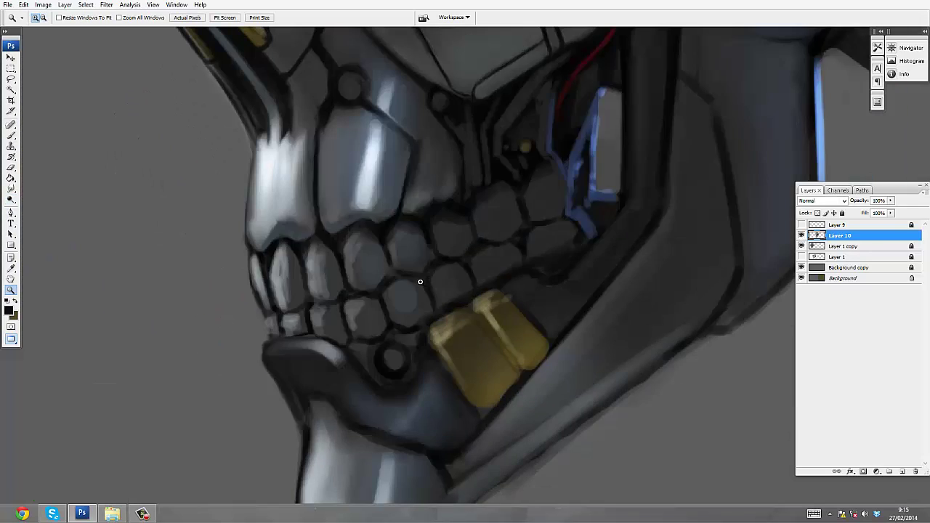
pyautogui.click(421, 277)
pyautogui.hotkey('ctrl', 'shift', 'alt', 'n')
pyautogui.press('b')
pyautogui.moveTo(356, 324)
pyautogui.mouseDown()
pyautogui.moveTo(352, 280)
pyautogui.moveTo(355, 305)
pyautogui.moveTo(346, 309)
pyautogui.moveTo(360, 288)
pyautogui.moveTo(342, 317)
pyautogui.moveTo(298, 302)
pyautogui.mouseUp()
pyautogui.press('r')
pyautogui.hotkey('ctrl', 'e')
pyautogui.moveTo(297, 338)
pyautogui.mouseDown()
pyautogui.moveTo(252, 334)
pyautogui.moveTo(257, 353)
pyautogui.moveTo(229, 353)
pyautogui.moveTo(267, 383)
pyautogui.mouseUp()
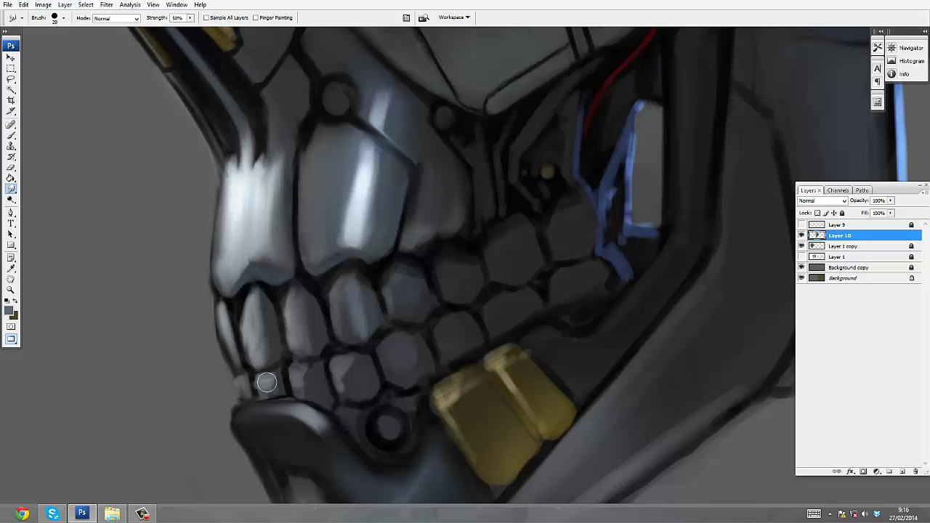
# - Paint and blend soft blue-grey vertical highlights on the upper side teeth
pyautogui.moveTo(406, 307); pyautogui.dragTo(405, 288)
pyautogui.moveTo(459, 260); pyautogui.dragTo(468, 296)
pyautogui.press('b')
pyautogui.keyDown('alt'); pyautogui.click(461, 278); pyautogui.keyUp('alt')
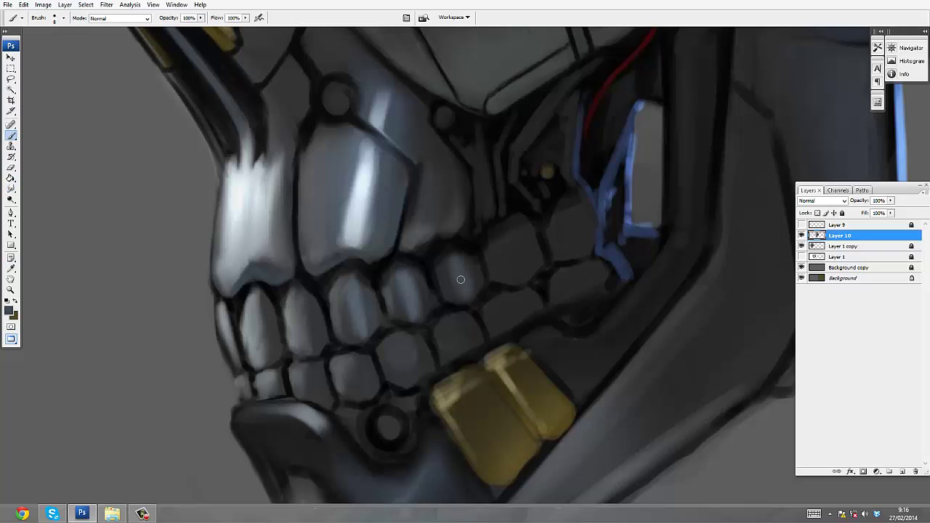
pyautogui.moveTo(507, 247)
pyautogui.mouseDown()
pyautogui.moveTo(519, 257)
pyautogui.moveTo(511, 254)
pyautogui.moveTo(516, 273)
pyautogui.mouseUp()
pyautogui.press('r')
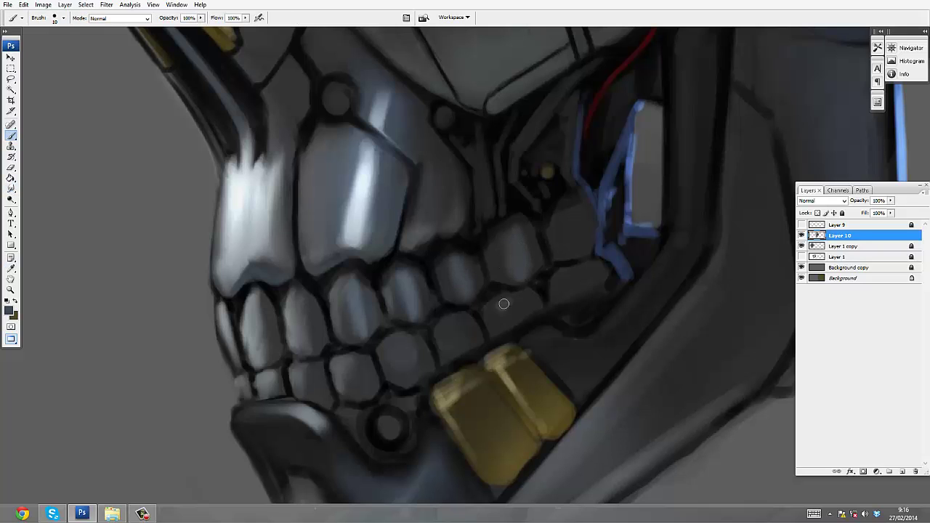
# - Paint and smudge soft blue-grey highlights on the lower side teeth and the rearmost upper tooth
pyautogui.press('b')
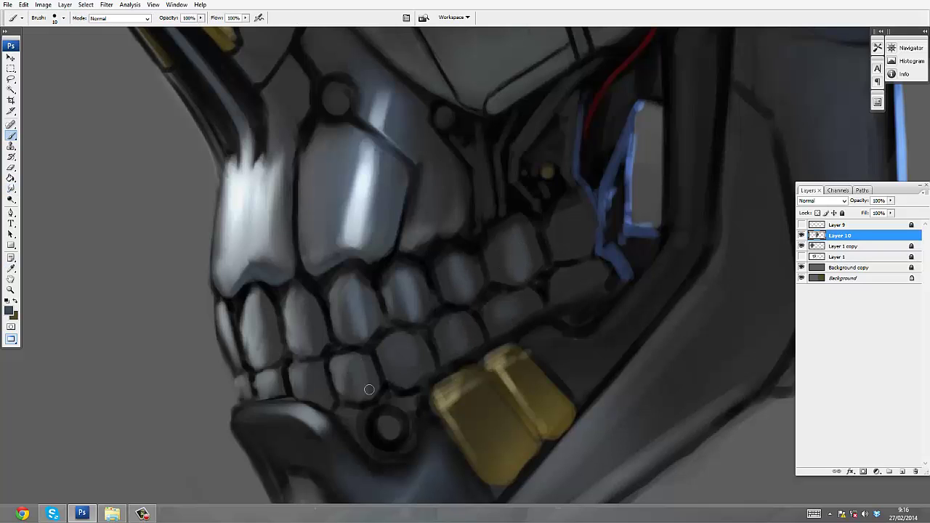
pyautogui.press('r')
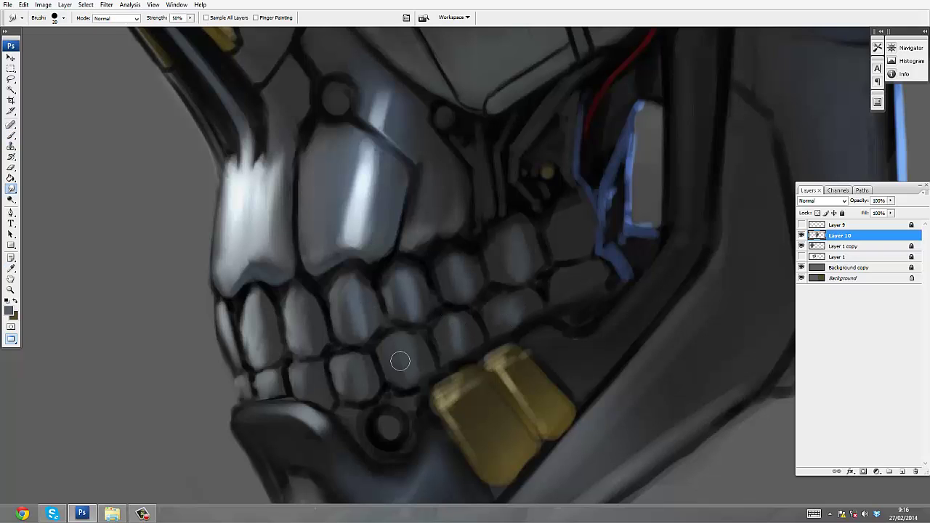
pyautogui.moveTo(557, 276)
pyautogui.mouseDown()
pyautogui.moveTo(585, 269)
pyautogui.moveTo(565, 219)
pyautogui.moveTo(573, 229)
pyautogui.moveTo(555, 237)
pyautogui.moveTo(565, 228)
pyautogui.moveTo(587, 233)
pyautogui.moveTo(580, 250)
pyautogui.moveTo(572, 206)
pyautogui.moveTo(579, 231)
pyautogui.mouseUp()
# - Paint a thin near-white rim light on a new layer along the front edge of the upper jaw and front teeth
pyautogui.moveTo(470, 183)
pyautogui.mouseDown()
pyautogui.moveTo(482, 179)
pyautogui.moveTo(483, 194)
pyautogui.mouseUp()
pyautogui.press('i')
pyautogui.click(248, 187)
pyautogui.hotkey('ctrl', 'alt', 'shift', 'n')
pyautogui.press('b')
pyautogui.moveTo(227, 174); pyautogui.dragTo(223, 279)
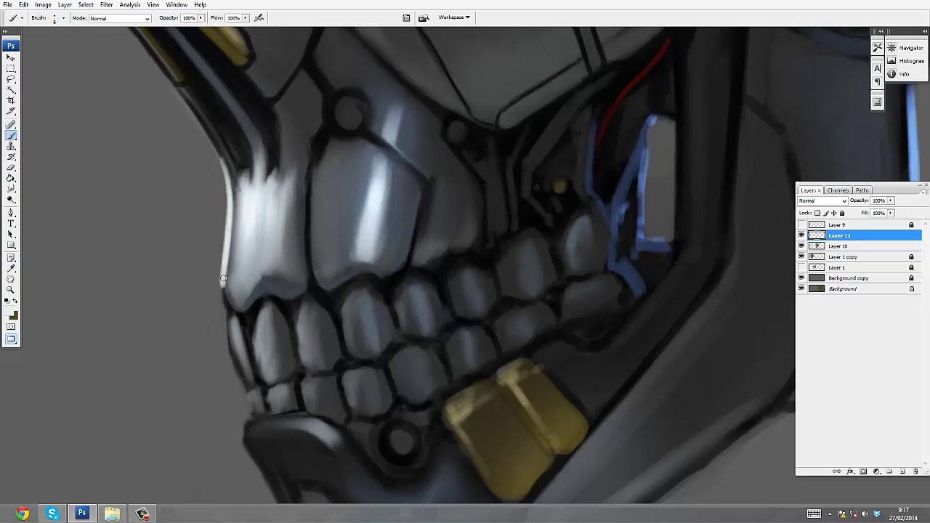
pyautogui.moveTo(229, 316); pyautogui.dragTo(247, 393)
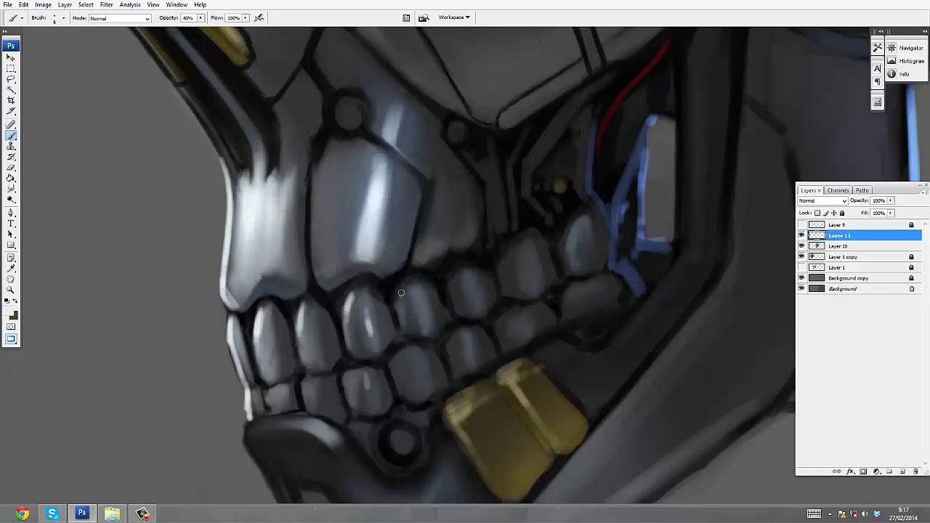
# - Add small glints to the teeth and light rims along the front edges of the lower jaw and chin at 40% opacity
pyautogui.hotkey('ctrl', '0')
pyautogui.hotkey('ctrl', '+')
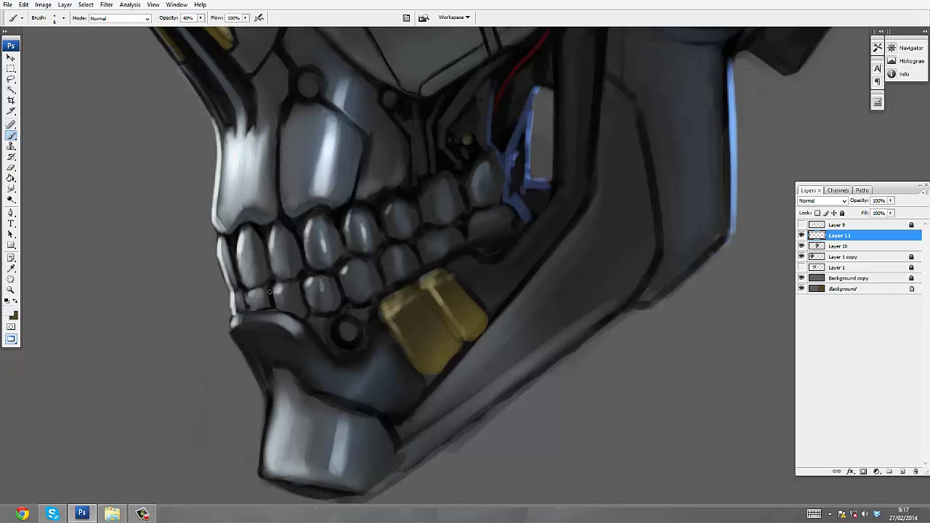
pyautogui.moveTo(231, 315); pyautogui.dragTo(231, 334)
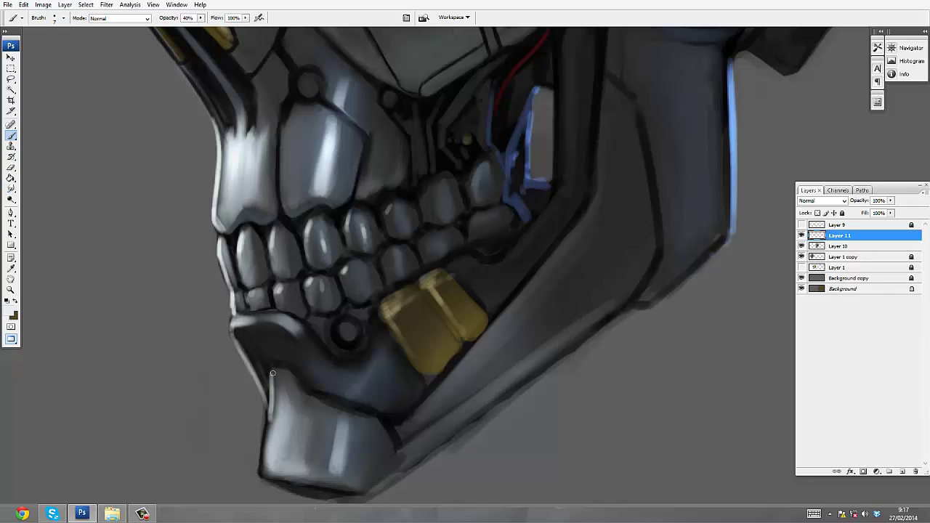
pyautogui.moveTo(273, 373)
pyautogui.mouseDown()
pyautogui.moveTo(261, 473)
pyautogui.moveTo(279, 477)
pyautogui.mouseUp()
pyautogui.press('z')
pyautogui.keyDown('alt'); pyautogui.click(378, 201); pyautogui.keyUp('alt')
pyautogui.keyDown('alt'); pyautogui.click(469, 202); pyautogui.keyUp('alt')
pyautogui.keyDown('alt'); pyautogui.click(468, 202); pyautogui.keyUp('alt')
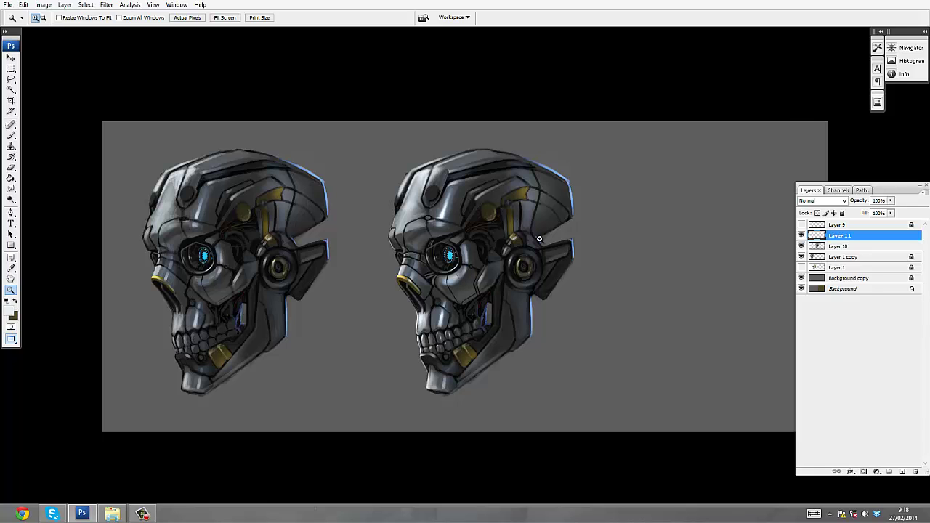
# - On a new layer at full opacity, outline a dark wedge between the lower ends of the two gold jaw blocks
pyautogui.click(480, 312)
pyautogui.click(487, 298)
pyautogui.hotkey('ctrl', 'j')
pyautogui.scroll(-2, 267, 442)
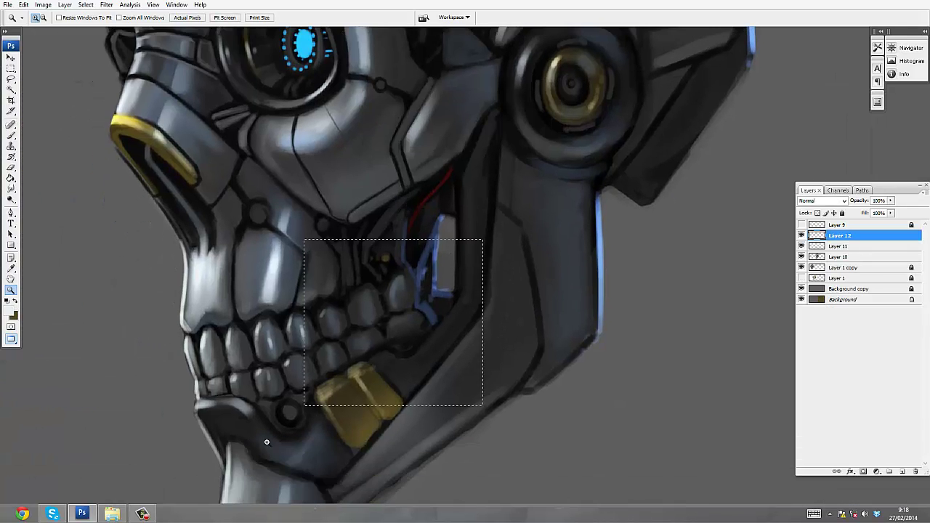
pyautogui.hotkey('ctrl', '+')
pyautogui.hotkey('ctrl', 'd')
pyautogui.press('b')
pyautogui.hotkey('ctrl', 'shift', 'alt', 'n')
pyautogui.press('0')
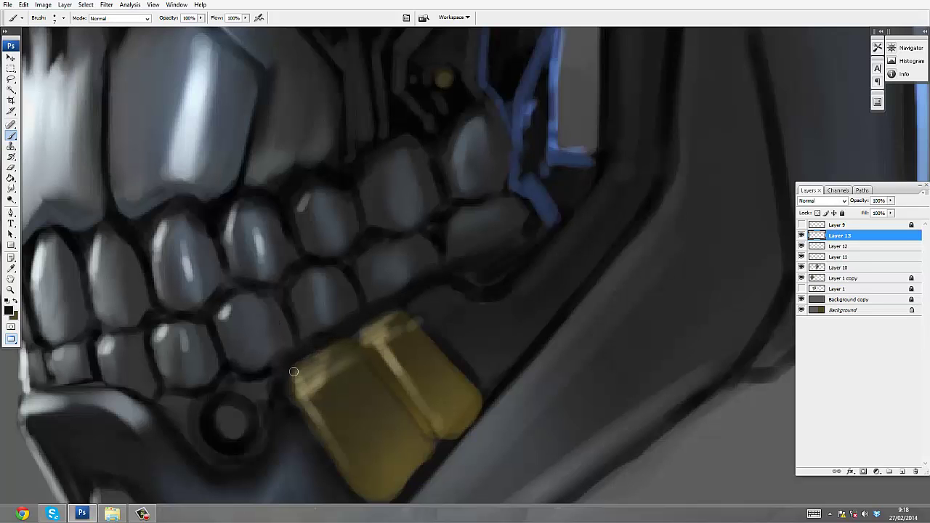
pyautogui.moveTo(293, 371); pyautogui.dragTo(291, 412)
pyautogui.scroll(-2, 380, 334)
pyautogui.moveTo(380, 335)
pyautogui.mouseDown()
pyautogui.moveTo(388, 414)
pyautogui.moveTo(445, 366)
pyautogui.mouseUp()
# - Fill the wedge and cover the gold blocks' outer lower corners with near-black, leaving two pointed shapes
pyautogui.moveTo(446, 302); pyautogui.dragTo(457, 356)
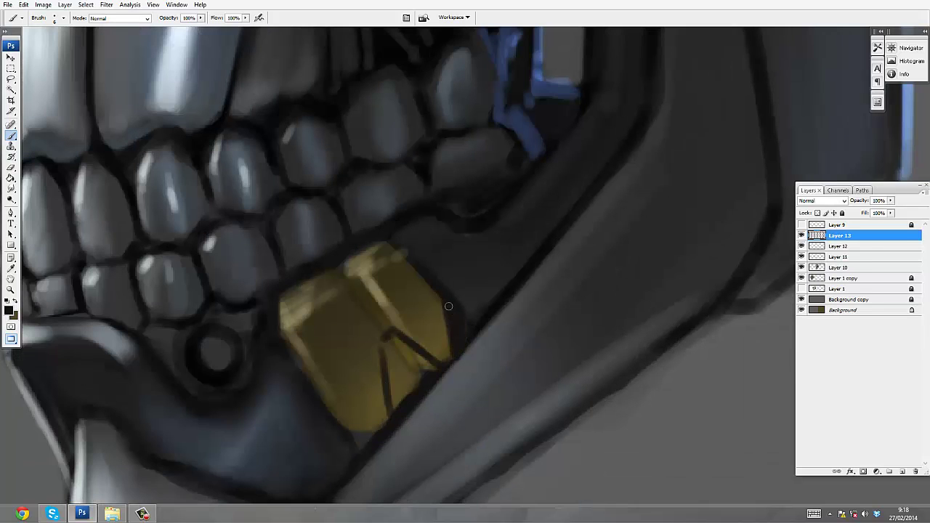
pyautogui.moveTo(385, 334)
pyautogui.mouseDown()
pyautogui.moveTo(389, 411)
pyautogui.moveTo(432, 367)
pyautogui.mouseUp()
pyautogui.moveTo(385, 425); pyautogui.dragTo(326, 394)
pyautogui.scroll(-2, 321, 396)
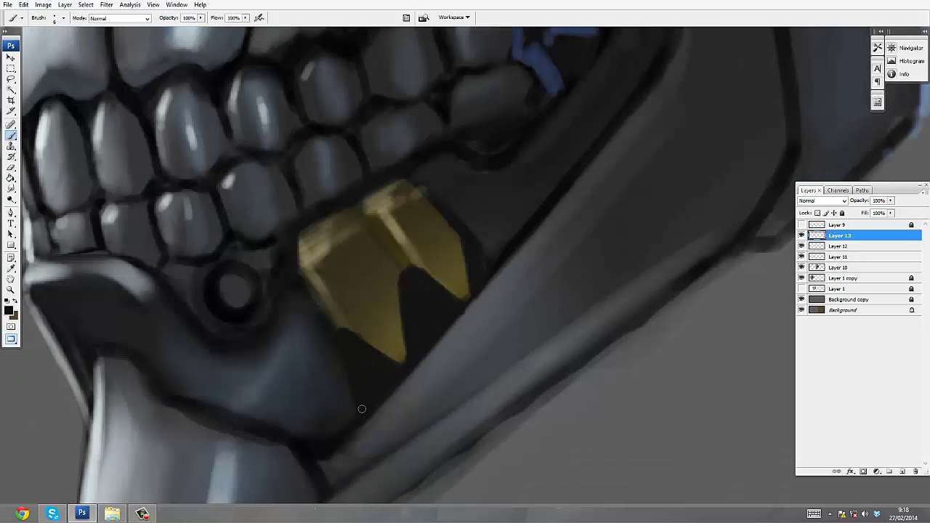
# - Paint a dark gap between the two gold pieces on a new layer and merge the added layers down into Layer 10
pyautogui.hotkey('ctrl', 'shift', 'alt', 'n')
pyautogui.moveTo(295, 247)
pyautogui.mouseDown()
pyautogui.moveTo(368, 191)
pyautogui.moveTo(405, 271)
pyautogui.moveTo(394, 220)
pyautogui.mouseUp()
pyautogui.scroll(1, 395, 221)
pyautogui.press('r')
pyautogui.hotkey('ctrl', 'e')
pyautogui.hotkey('ctrl', 'e')
pyautogui.hotkey('ctrl', 'e')
pyautogui.hotkey('ctrl', 'e')
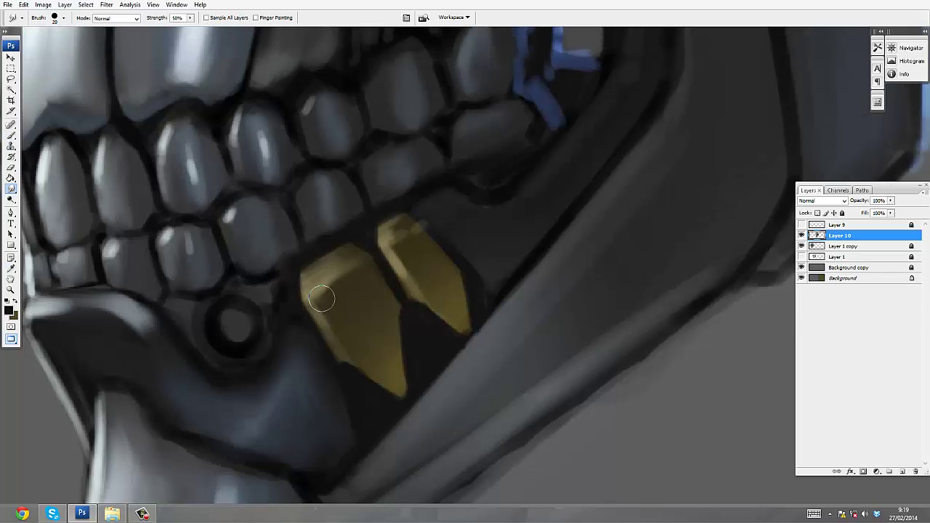
# - Smudge the gold pieces with a smaller brush and paint darker gold shading on their front faces
pyautogui.press('[')
pyautogui.moveTo(394, 242); pyautogui.dragTo(414, 284)
pyautogui.scroll(-1, 415, 284)
pyautogui.press('b')
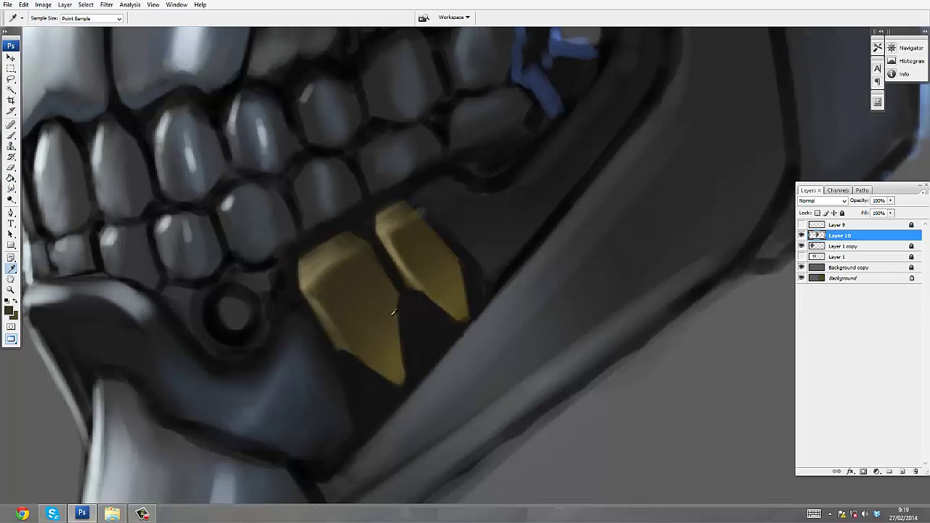
pyautogui.keyDown('alt'); pyautogui.click(438, 298); pyautogui.keyUp('alt')
pyautogui.moveTo(446, 244)
pyautogui.mouseDown()
pyautogui.moveTo(417, 214)
pyautogui.moveTo(398, 291)
pyautogui.mouseUp()
pyautogui.scroll(-1, 328, 203)
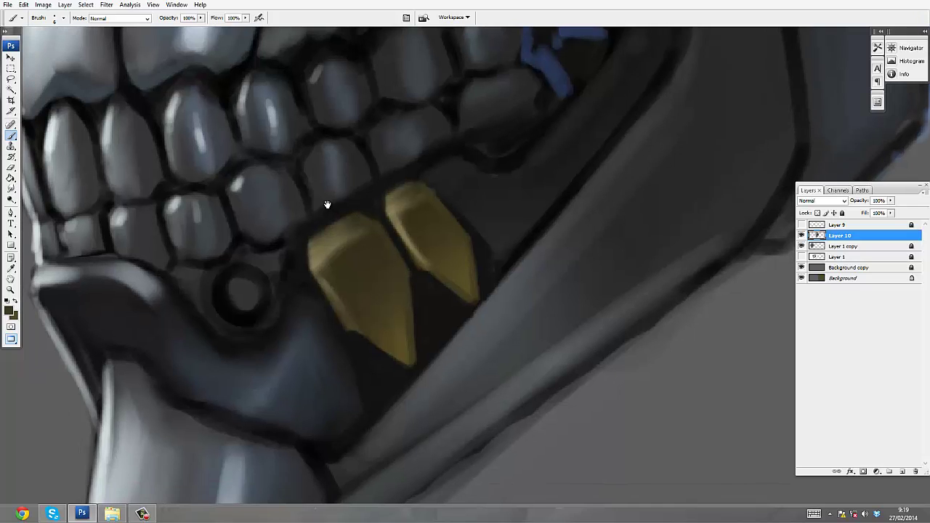
# - Paint thin light edge lines along the lower jaw plate and the chin's upper edge, softening the chin line at 30% opacity
pyautogui.moveTo(145, 361)
pyautogui.mouseDown()
pyautogui.moveTo(196, 406)
pyautogui.moveTo(352, 401)
pyautogui.moveTo(396, 351)
pyautogui.mouseUp()
pyautogui.moveTo(247, 382); pyautogui.dragTo(321, 406)
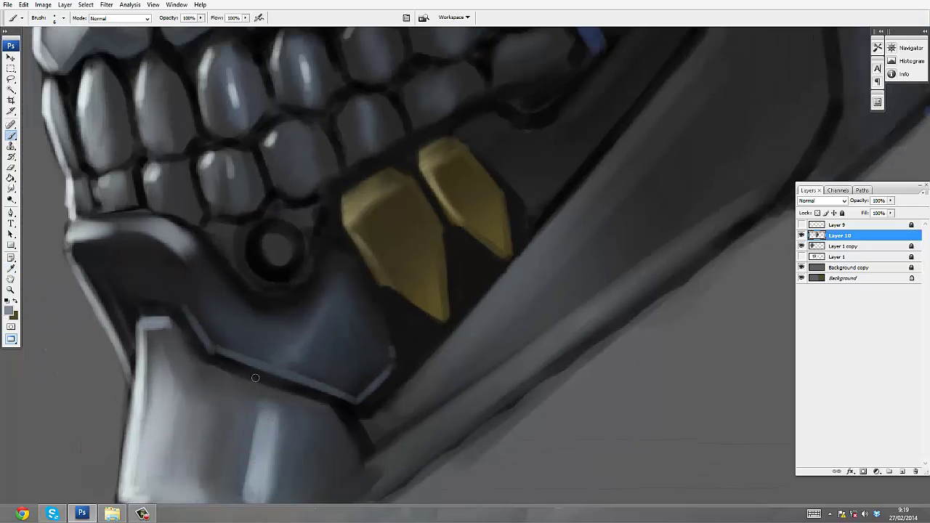
pyautogui.press('3')
pyautogui.moveTo(255, 378); pyautogui.dragTo(313, 403)
# - Brighten the front gold piece's upper edge with a smaller Dodge brush and add a new layer above Layer 10
pyautogui.scroll(5, 345, 287)
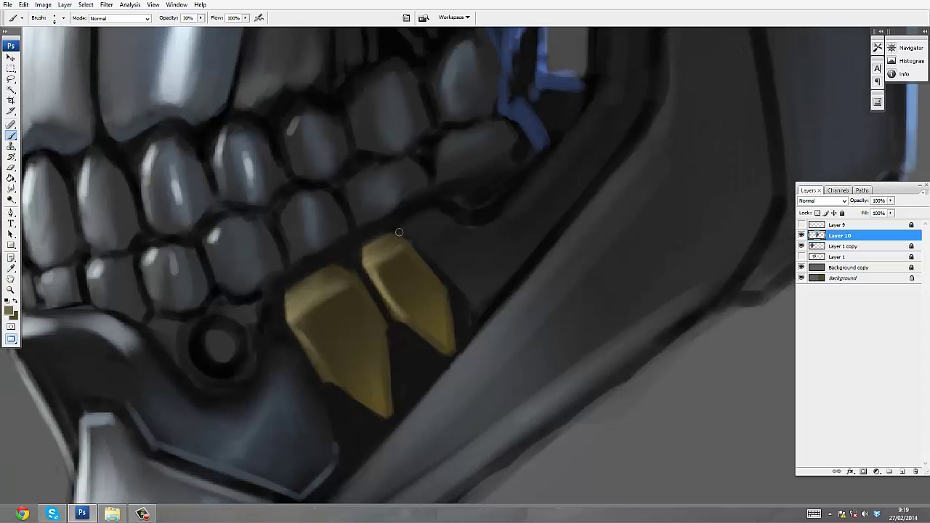
pyautogui.press('o')
pyautogui.press('[')
pyautogui.press('[')
pyautogui.press('[')
pyautogui.press('[')
pyautogui.moveTo(321, 291); pyautogui.dragTo(311, 293)
pyautogui.keyDown('ctrl'); pyautogui.keyDown('alt'); pyautogui.click(431, 208); pyautogui.keyUp('alt'); pyautogui.keyUp('ctrl')
pyautogui.keyDown('ctrl'); pyautogui.keyDown('alt'); pyautogui.click(431, 208); pyautogui.keyUp('alt'); pyautogui.keyUp('ctrl')
pyautogui.keyDown('ctrl'); pyautogui.keyDown('alt'); pyautogui.click(431, 209); pyautogui.keyUp('alt'); pyautogui.keyUp('ctrl')
pyautogui.keyDown('ctrl'); pyautogui.keyDown('alt'); pyautogui.click(431, 208); pyautogui.keyUp('alt'); pyautogui.keyUp('ctrl')
pyautogui.moveTo(465, 155); pyautogui.dragTo(466, 192)
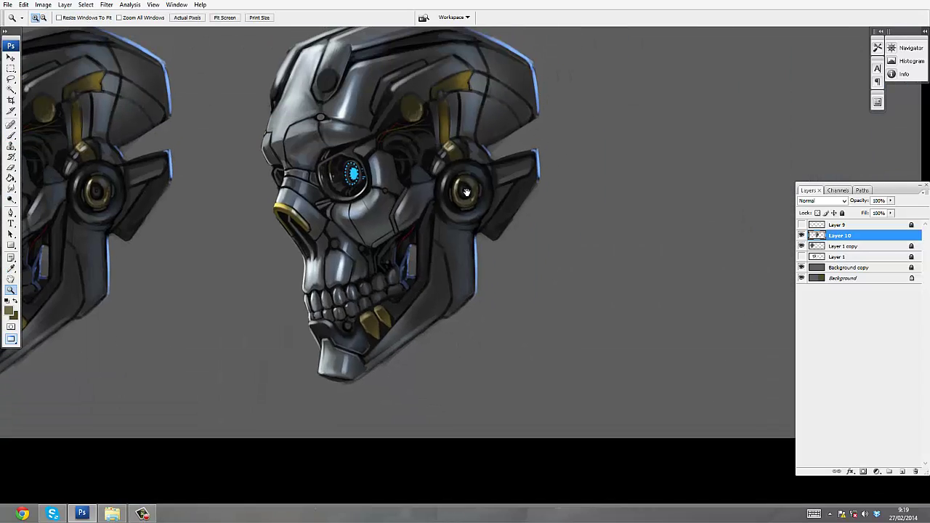
pyautogui.hotkey('ctrl', 'shift', 'alt', 'n')
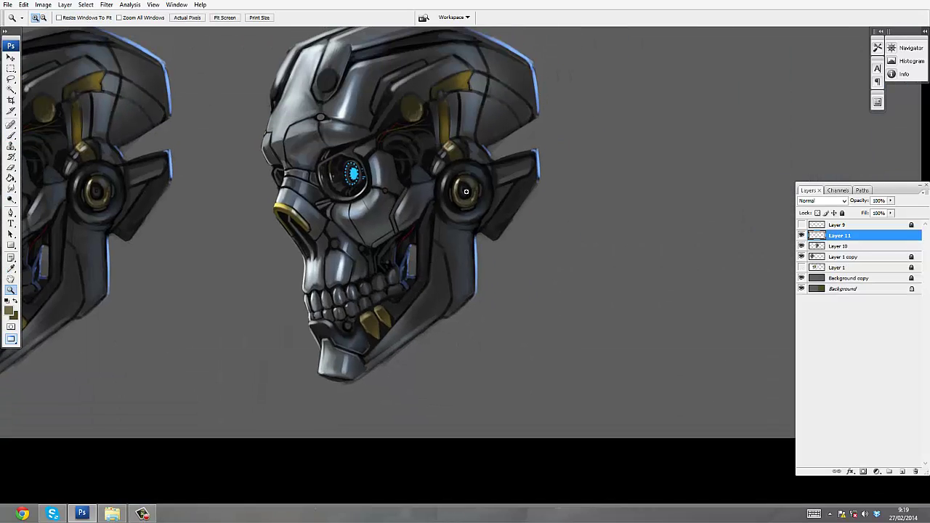
# - On a new layer above Layer 11, darken the seams between the nose bridge and the eye socket with black
pyautogui.click(372, 90)
pyautogui.press('b')
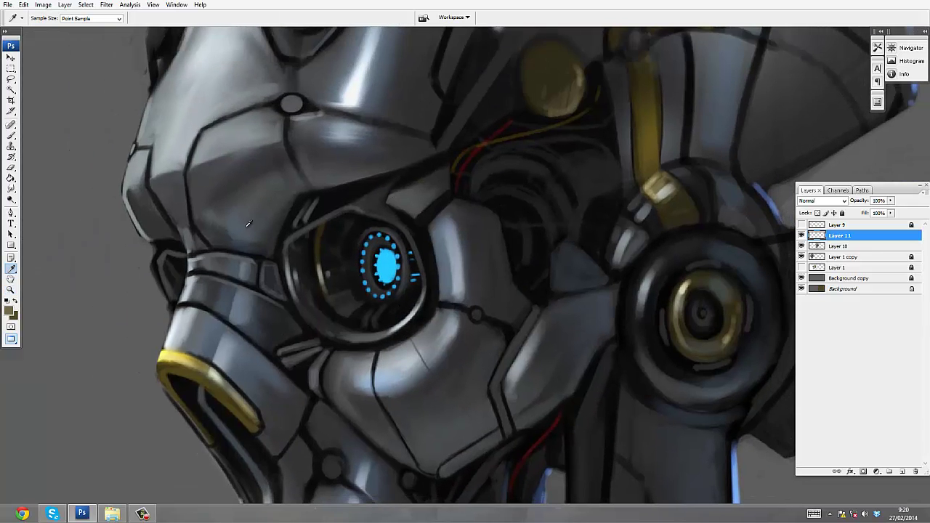
pyautogui.press('d')
pyautogui.hotkey('ctrl', 'shift', 'alt', 'n')
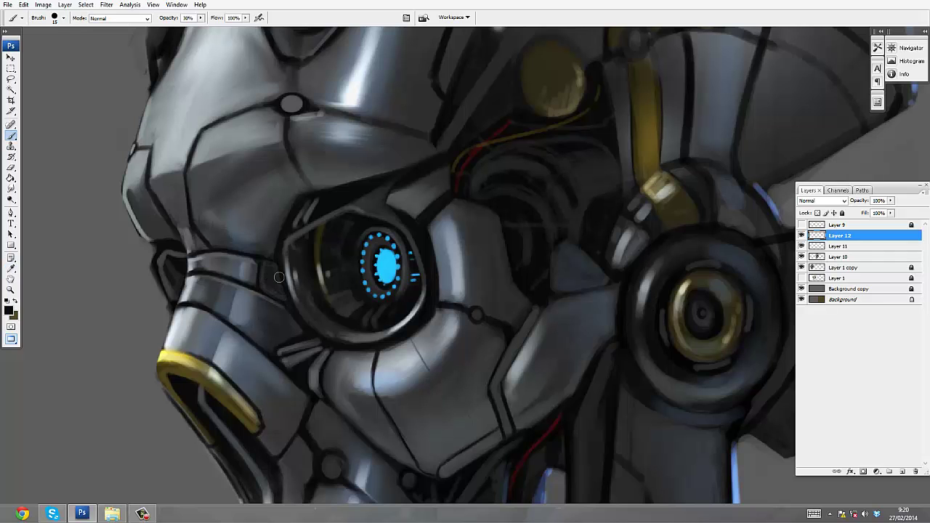
pyautogui.press('z')
pyautogui.keyDown('alt'); pyautogui.click(349, 185); pyautogui.keyUp('alt')
pyautogui.keyDown('alt'); pyautogui.click(349, 186); pyautogui.keyUp('alt')
pyautogui.moveTo(383, 170); pyautogui.dragTo(374, 153)
# - Add another layer and paint a thin light edge line along the eye socket's upper rim
pyautogui.hotkey('ctrl', 'shift', 'alt', 'n')
pyautogui.keyDown('alt'); pyautogui.click(491, 190); pyautogui.keyUp('alt')
pyautogui.keyDown('alt'); pyautogui.click(491, 189); pyautogui.keyUp('alt')
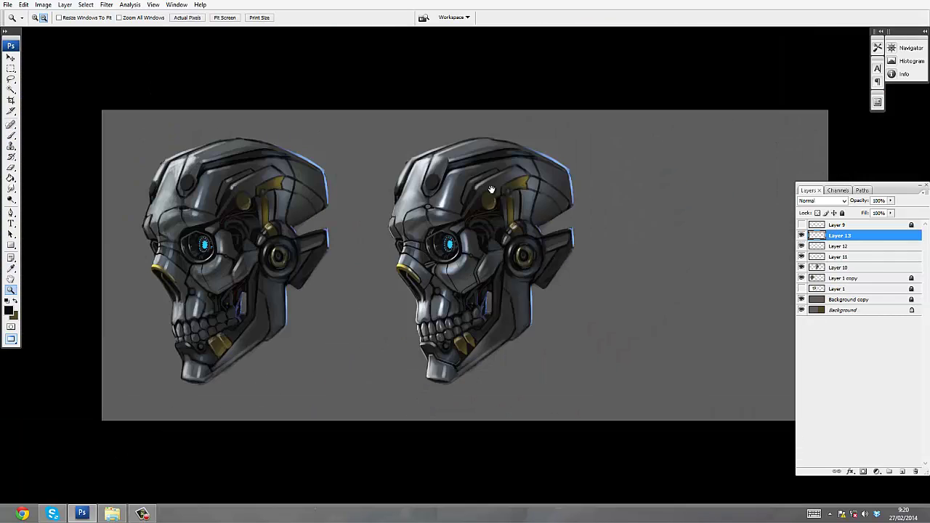
pyautogui.click(494, 183)
pyautogui.press('b')
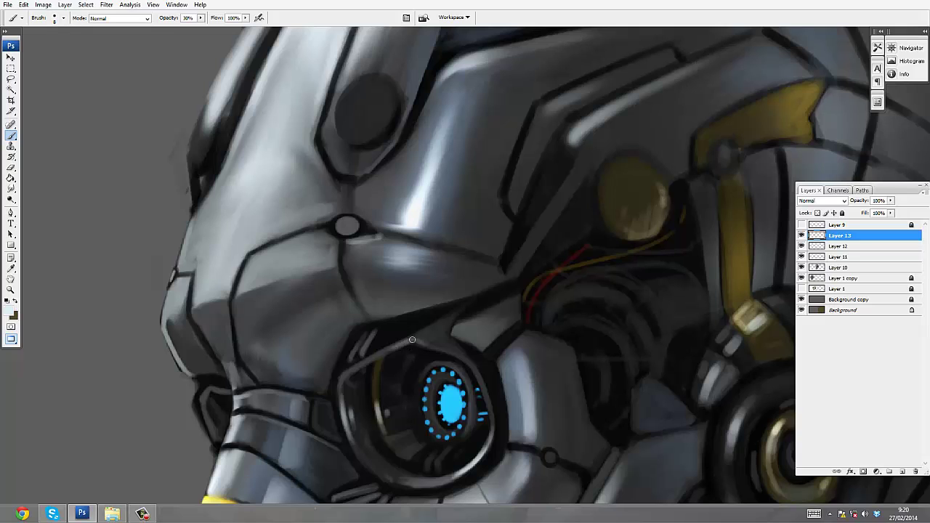
pyautogui.moveTo(481, 305); pyautogui.dragTo(458, 290)
# - Reduce the Dodge brush size and merge the three added layers down into Layer 10
pyautogui.press('z')
pyautogui.click(492, 333)
pyautogui.moveTo(492, 334); pyautogui.dragTo(457, 248)
pyautogui.press('o')
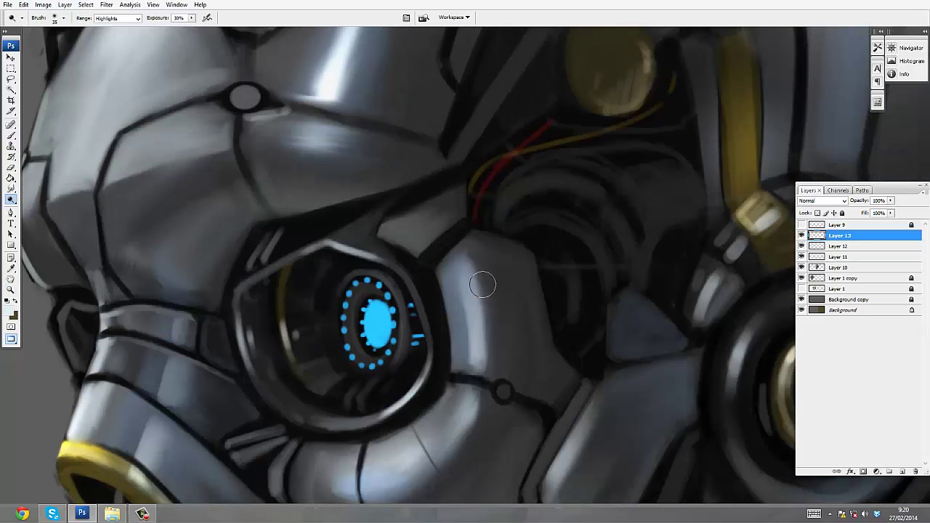
pyautogui.press('[')
pyautogui.hotkey('ctrl', 'e')
pyautogui.hotkey('ctrl', 'e')
pyautogui.hotkey('ctrl', 'e')
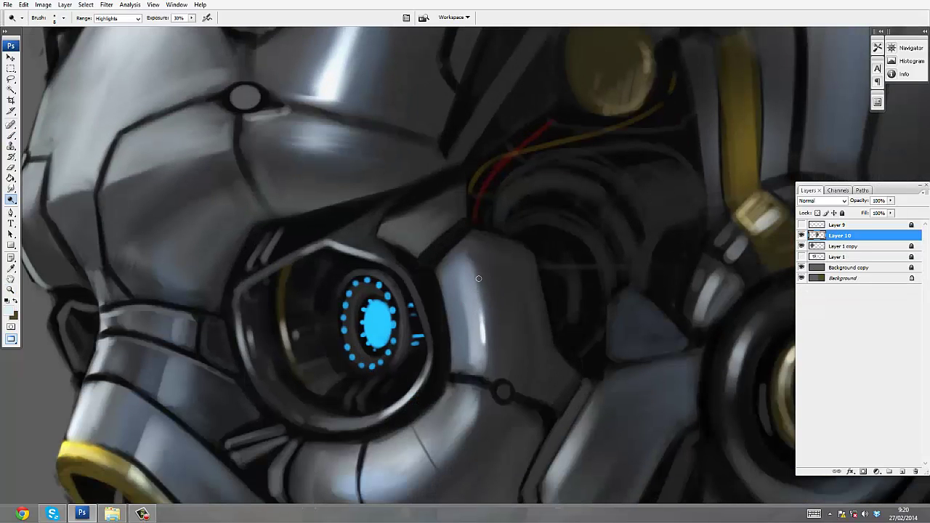
# - Brighten the highlights on the cheek plates beside and below the eye socket with the small Dodge brush
pyautogui.moveTo(473, 408); pyautogui.dragTo(515, 344)
pyautogui.moveTo(427, 422); pyautogui.dragTo(383, 427)
pyautogui.press('z')
pyautogui.keyDown('alt'); pyautogui.click(507, 336); pyautogui.keyUp('alt')
pyautogui.keyDown('alt'); pyautogui.click(506, 336); pyautogui.keyUp('alt')
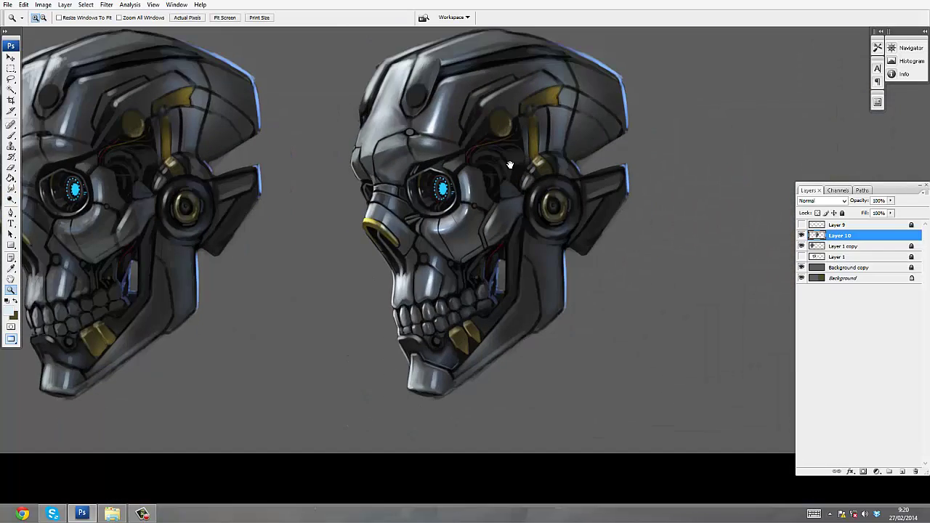
# - Brighten the crease across the brow plate with the Dodge tool at 30% exposure
pyautogui.moveTo(508, 162); pyautogui.dragTo(501, 178)
pyautogui.moveTo(363, 98); pyautogui.dragTo(508, 250)
pyautogui.press('o')
pyautogui.moveTo(396, 212); pyautogui.dragTo(425, 213)
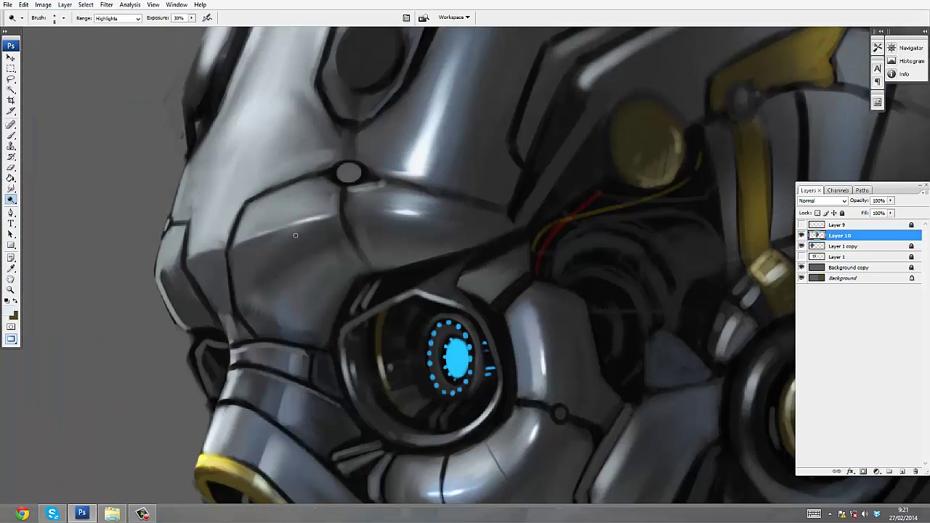
pyautogui.moveTo(295, 236); pyautogui.dragTo(346, 119)
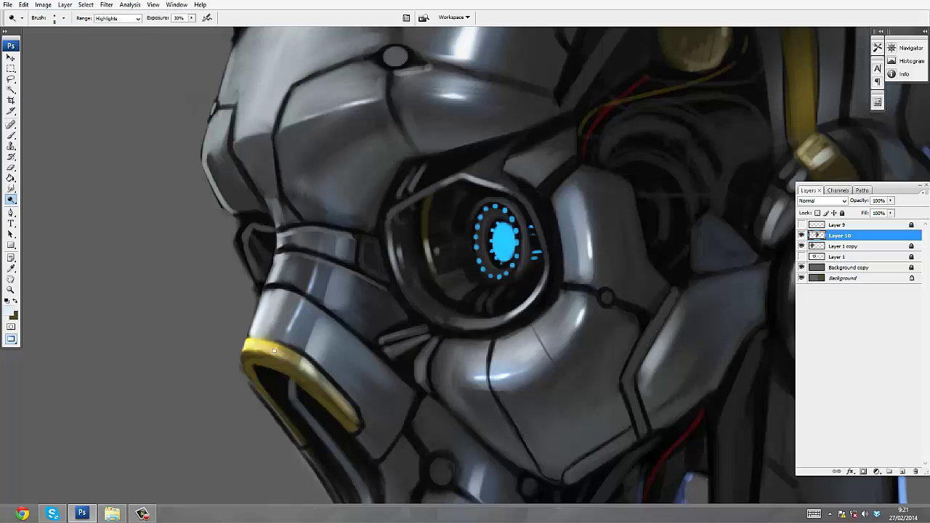
# - Dodge a soft vertical highlight down the front side of the large plate above the upper teeth, using a size 10 brush
pyautogui.press('z')
pyautogui.keyDown('alt'); pyautogui.click(342, 244); pyautogui.keyUp('alt')
pyautogui.keyDown('alt'); pyautogui.click(342, 244); pyautogui.keyUp('alt')
pyautogui.moveTo(502, 165); pyautogui.dragTo(465, 137)
pyautogui.click(423, 258)
pyautogui.click(324, 242)
pyautogui.press('o')
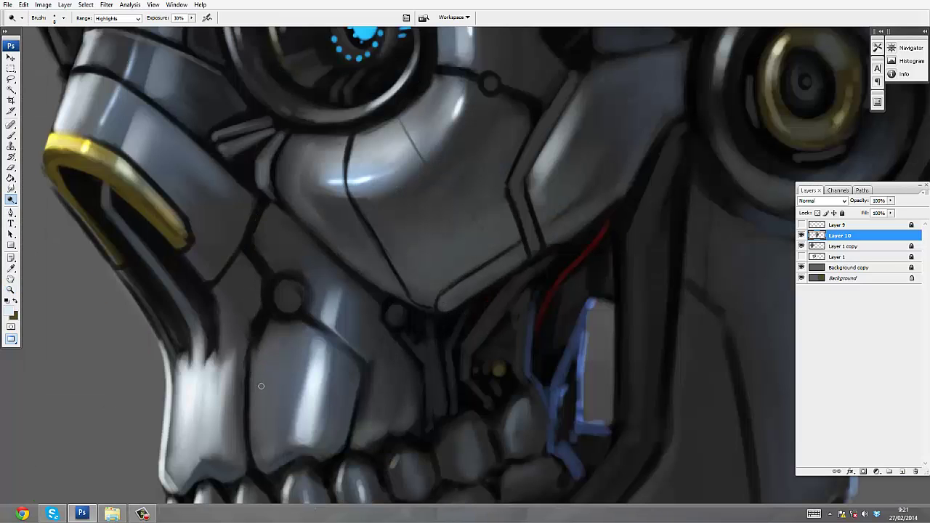
pyautogui.moveTo(270, 398); pyautogui.dragTo(263, 451)
pyautogui.press(']')
pyautogui.press(']')
pyautogui.moveTo(267, 356); pyautogui.dragTo(260, 465)
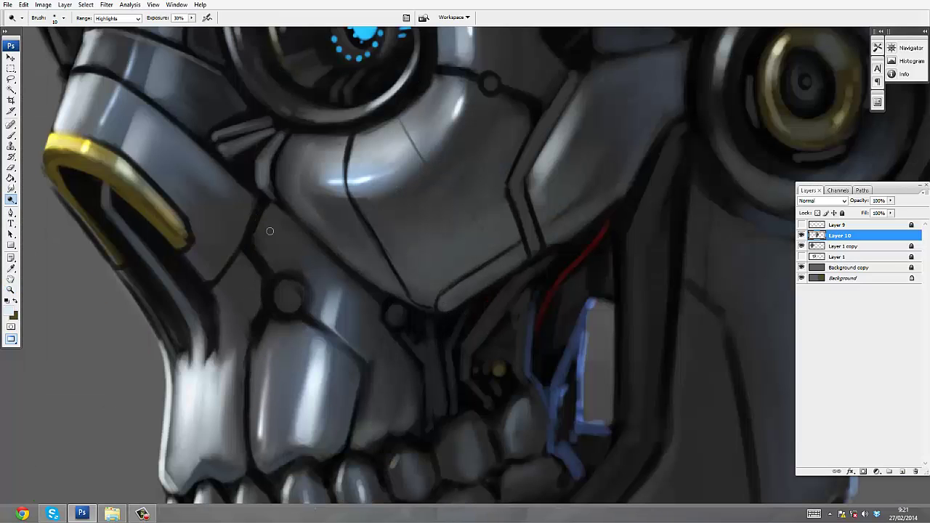
pyautogui.moveTo(293, 176); pyautogui.dragTo(293, 193)
# - Brighten the curved upper edge of the lower jaw plate beneath the front teeth with the Dodge tool
pyautogui.press('z')
pyautogui.keyDown('alt'); pyautogui.click(323, 183); pyautogui.keyUp('alt')
pyautogui.keyDown('alt'); pyautogui.click(323, 183); pyautogui.keyUp('alt')
pyautogui.moveTo(429, 96); pyautogui.dragTo(443, 131)
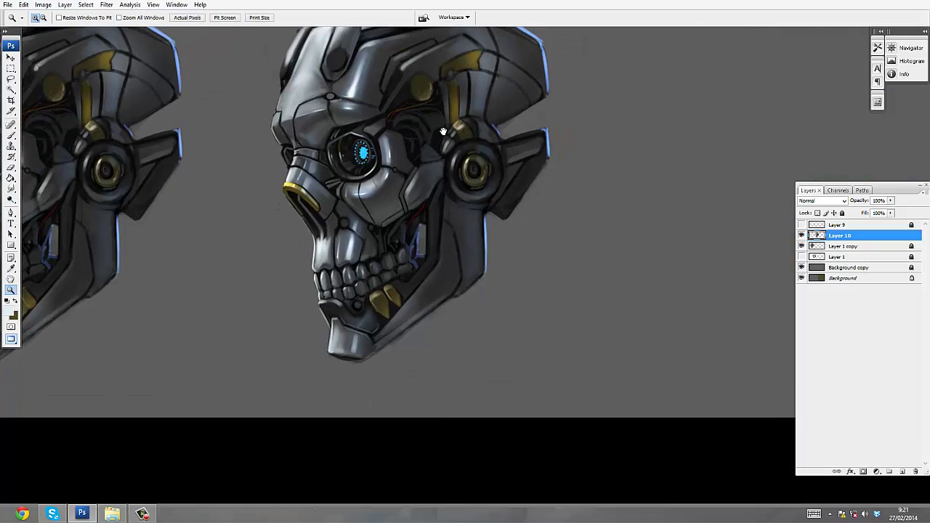
pyautogui.click(364, 334)
pyautogui.click(397, 290)
pyautogui.moveTo(398, 291); pyautogui.dragTo(333, 393)
pyautogui.press('o')
pyautogui.moveTo(334, 292); pyautogui.dragTo(327, 356)
pyautogui.moveTo(326, 187); pyautogui.dragTo(323, 260)
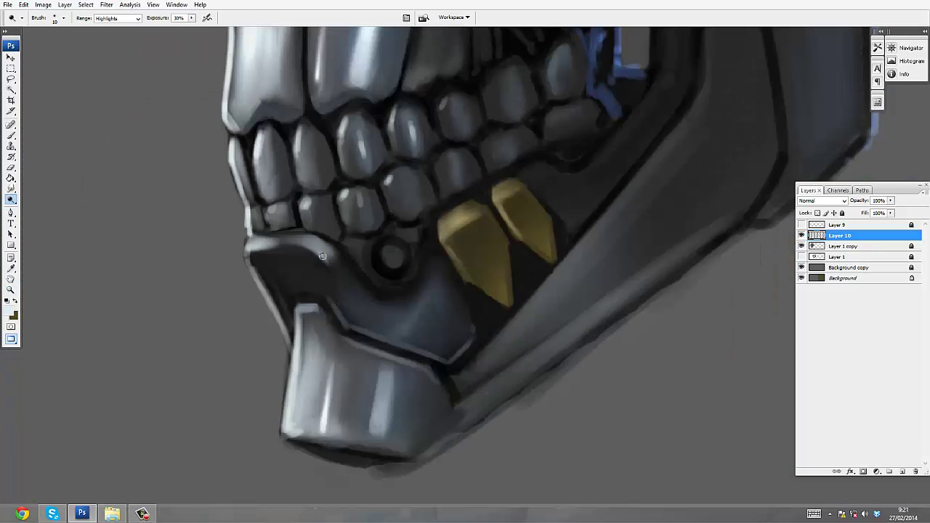
# - Raise the Dodge exposure to 60% and brighten the highlights on the upper and lower teeth
pyautogui.moveTo(346, 134); pyautogui.dragTo(371, 175)
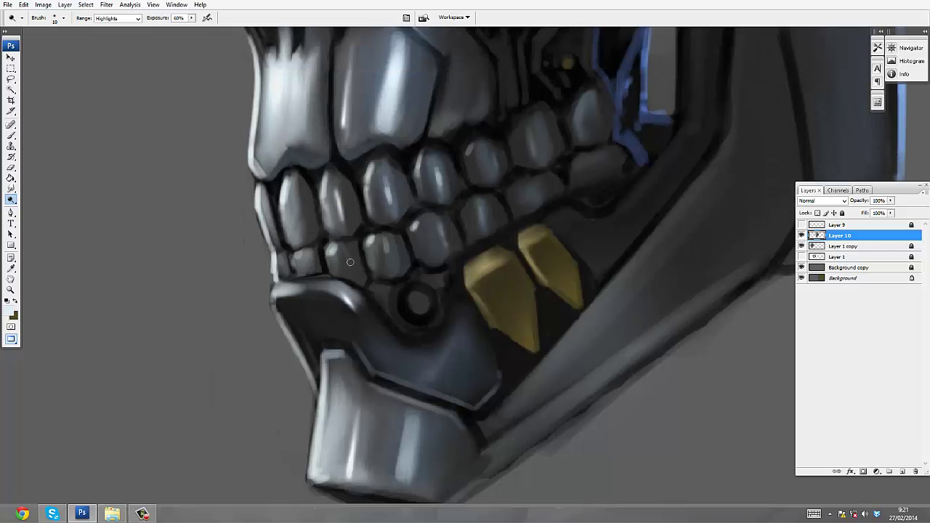
pyautogui.moveTo(293, 204); pyautogui.dragTo(289, 237)
pyautogui.press('z')
pyautogui.keyDown('alt'); pyautogui.click(291, 233); pyautogui.keyUp('alt')
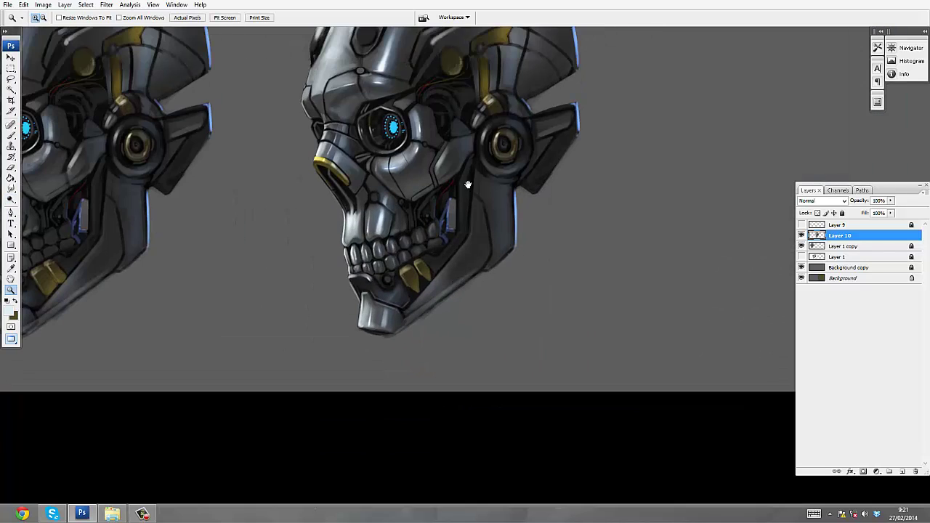
# - Dodge a brighter highlight along the front edge of the cheekbone plate leading to the round ear joint
pyautogui.click(457, 191)
pyautogui.click(457, 191)
pyautogui.press('o')
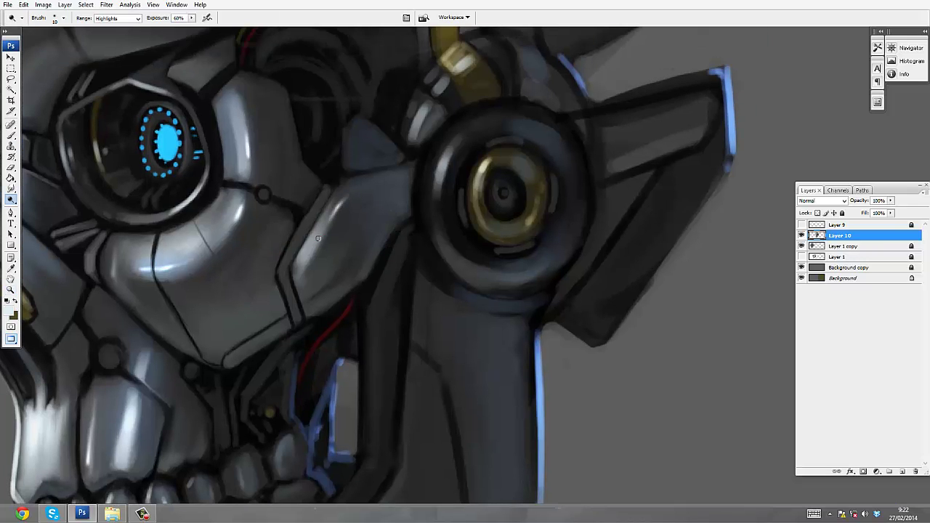
pyautogui.press('z')
pyautogui.keyDown('alt'); pyautogui.click(311, 215); pyautogui.keyUp('alt')
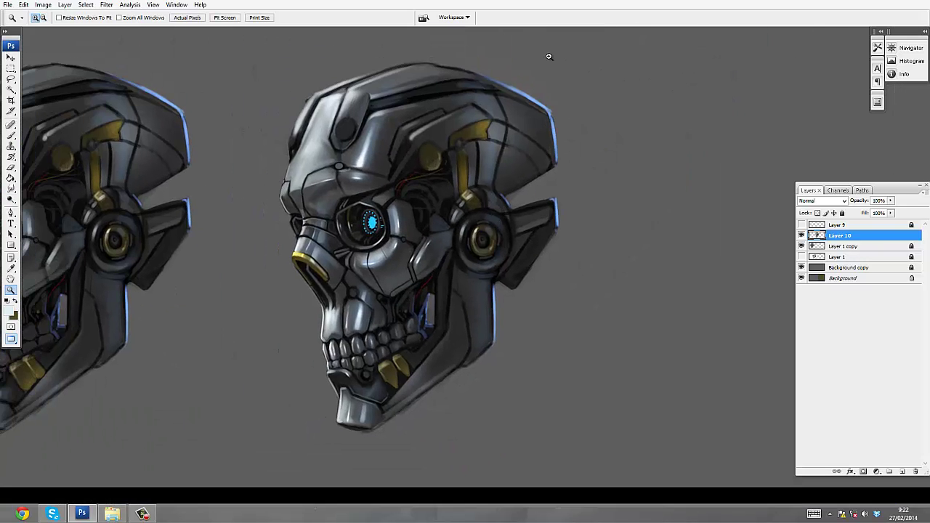
# - Brighten the upper bevels of the two angled temple panels with the Dodge tool at 60% exposure
pyautogui.hotkey('ctrl', 'shift', 'alt', 'n')
pyautogui.click(439, 130)
pyautogui.press('o')
pyautogui.hotkey('ctrl', 'z')
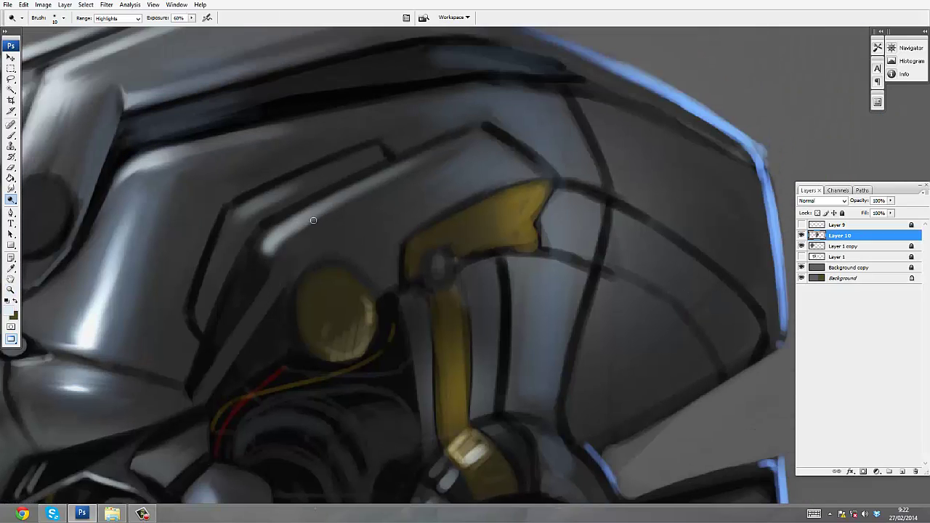
pyautogui.moveTo(273, 195); pyautogui.dragTo(244, 210)
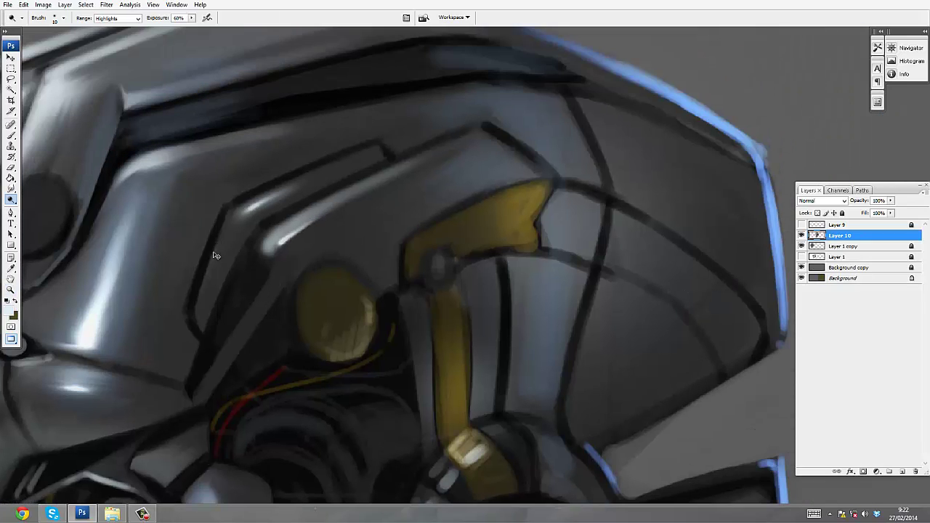
# - Paint a light edge line down the front side of the angled temple panel with a sampled highlight colour
pyautogui.moveTo(212, 252); pyautogui.dragTo(204, 287)
pyautogui.press('b')
pyautogui.keyDown('alt'); pyautogui.click(247, 209); pyautogui.keyUp('alt')
pyautogui.moveTo(220, 236); pyautogui.dragTo(200, 299)
pyautogui.moveTo(181, 239); pyautogui.dragTo(291, 235)
# - On a new layer, paint light edge lines beside the raised forehead panel's lower seam and set the layer opacity to 50%
pyautogui.hotkey('ctrl', 'shift', 'n')
pyautogui.press('Return')
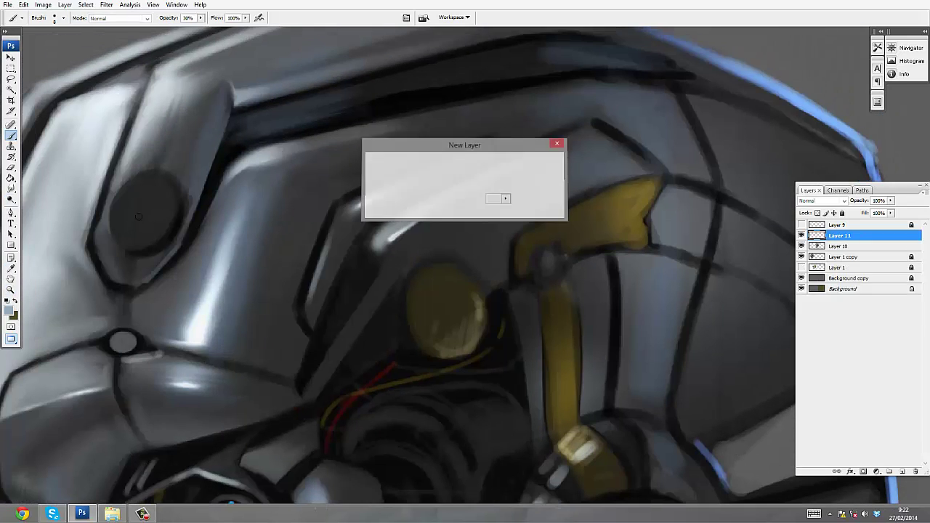
pyautogui.keyDown('alt'); pyautogui.click(195, 327); pyautogui.keyUp('alt')
pyautogui.moveTo(149, 287); pyautogui.dragTo(135, 333)
pyautogui.moveTo(170, 272); pyautogui.dragTo(138, 334)
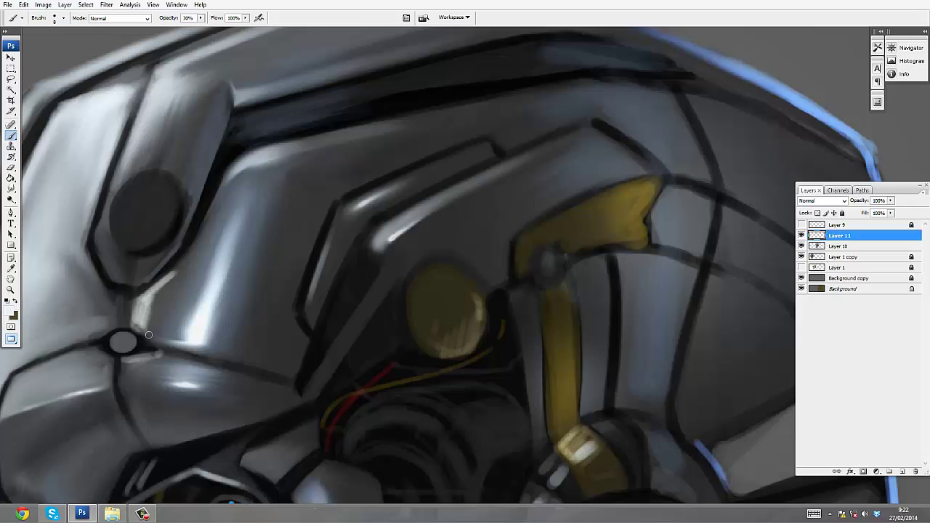
pyautogui.press('v')
pyautogui.press('5')
pyautogui.press('b')
pyautogui.moveTo(164, 276); pyautogui.dragTo(196, 225)
# - On another new layer, paint a dark seam from the raised forehead panel to the small round rivet and shade the circular inset's edge
pyautogui.keyDown('alt'); pyautogui.click(196, 182); pyautogui.keyUp('alt')
pyautogui.hotkey('ctrl', 'shift', 'n')
pyautogui.press('Return')
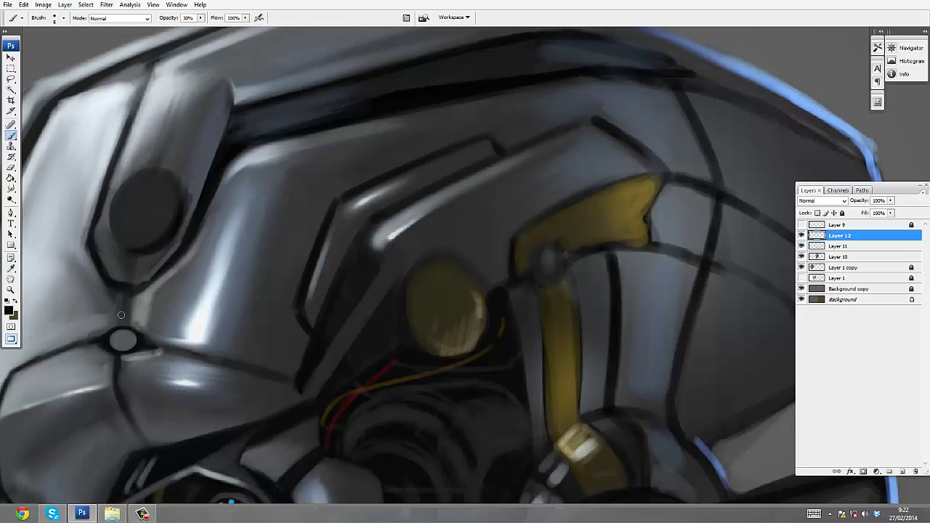
pyautogui.moveTo(124, 317); pyautogui.dragTo(130, 338)
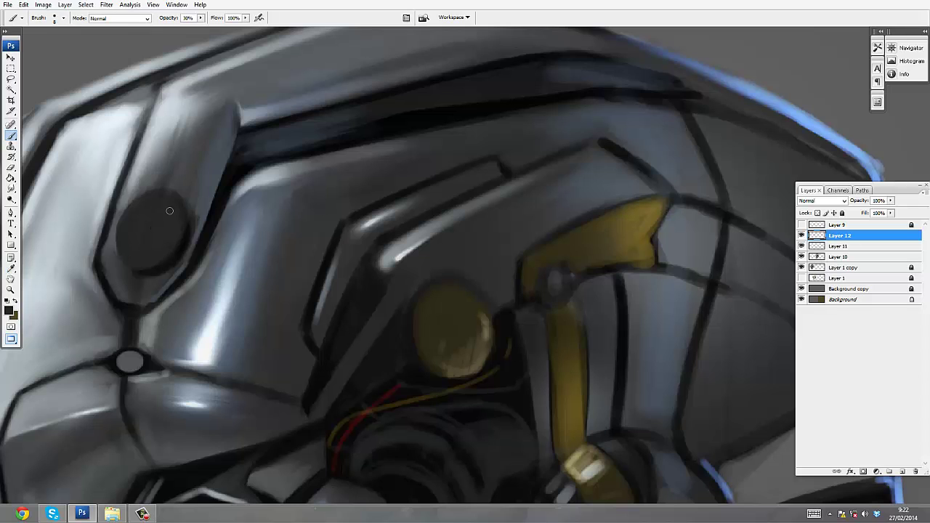
pyautogui.moveTo(115, 239); pyautogui.dragTo(145, 193)
# - Paint a dark oval inset on the forehead's far side at 90% brush opacity and merge the added layers into Layer 10
pyautogui.moveTo(109, 197); pyautogui.dragTo(234, 152)
pyautogui.moveTo(99, 188); pyautogui.dragTo(73, 251)
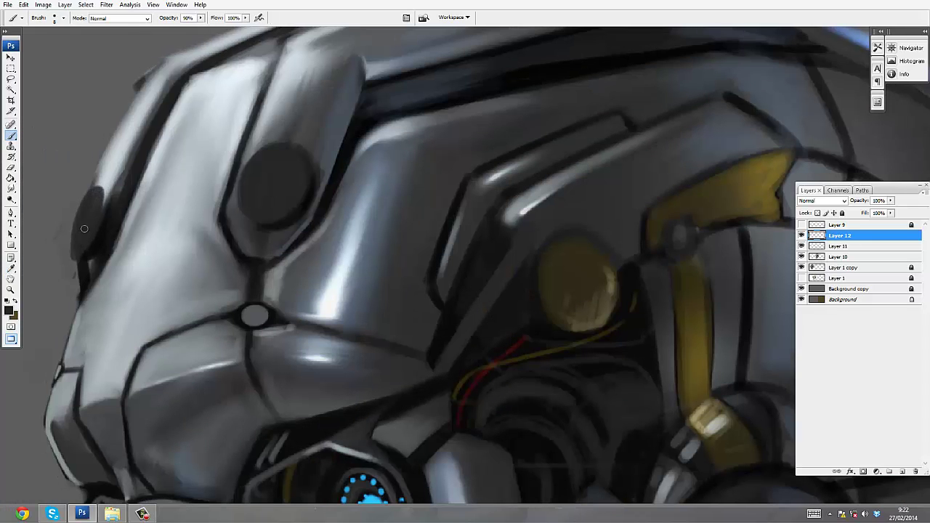
pyautogui.hotkey('ctrl', 'e')
pyautogui.hotkey('ctrl', 'e')
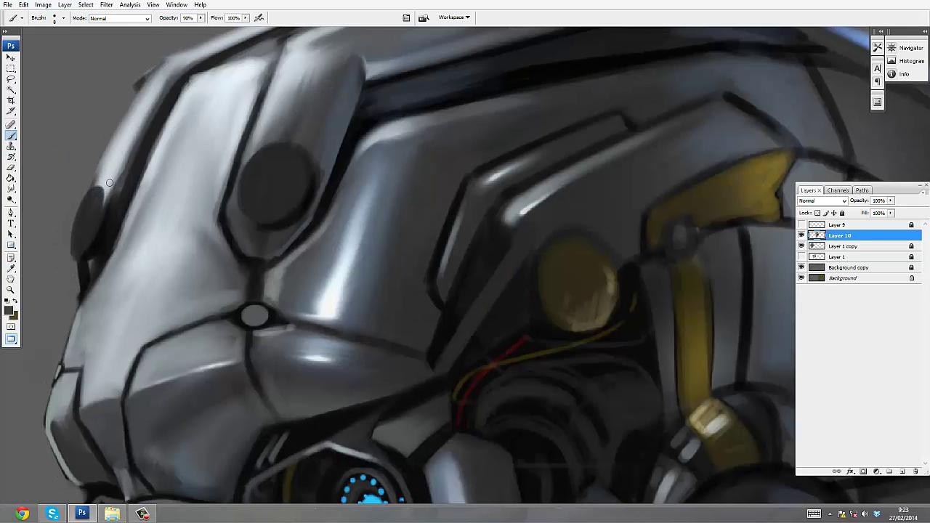
# - On a new layer, paint light edges around the far oval inset and along its forehead plate at 50% brush opacity
pyautogui.moveTo(109, 183)
pyautogui.mouseDown()
pyautogui.moveTo(96, 245)
pyautogui.moveTo(79, 270)
pyautogui.mouseUp()
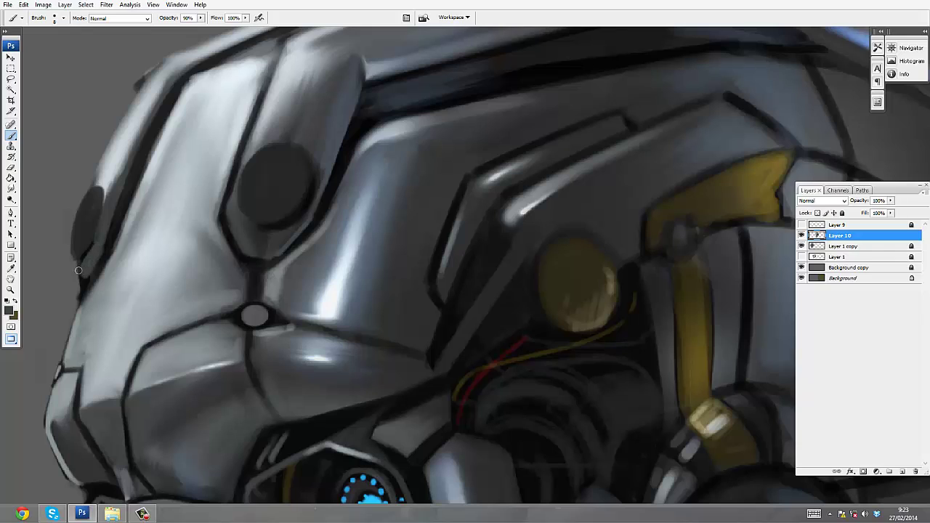
pyautogui.keyDown('alt'); pyautogui.click(121, 129); pyautogui.keyUp('alt')
pyautogui.hotkey('ctrl', 'shift', 'alt', 'n')
pyautogui.moveTo(110, 189); pyautogui.dragTo(77, 280)
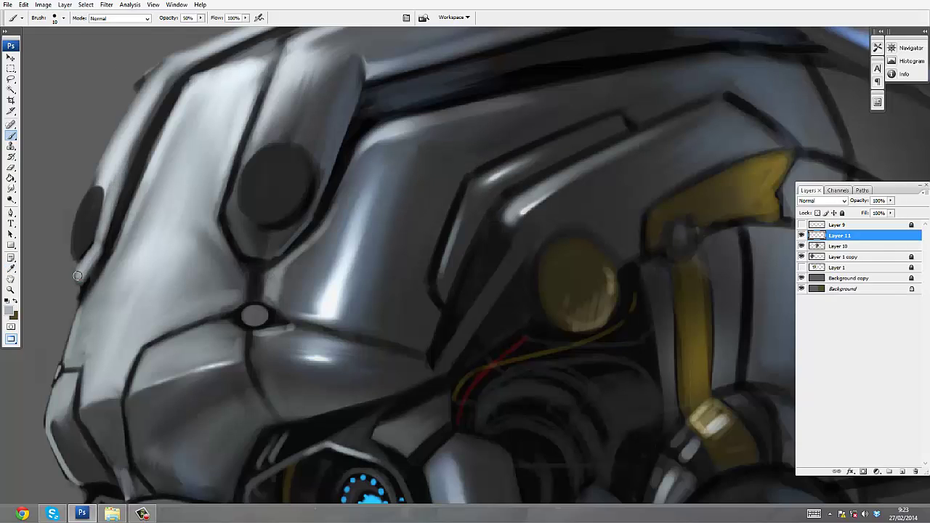
pyautogui.moveTo(125, 157); pyautogui.dragTo(110, 204)
pyautogui.moveTo(154, 86); pyautogui.dragTo(131, 153)
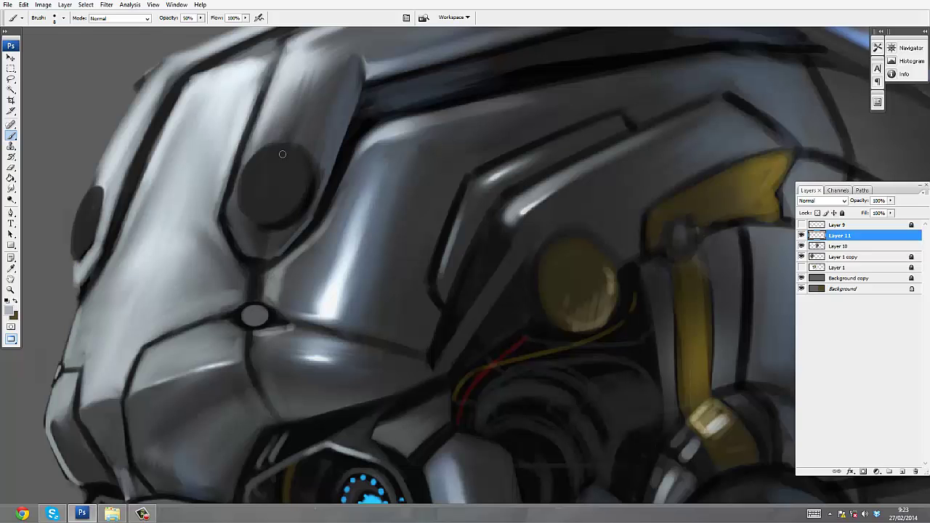
# - Paint a thin light edge line inside the front and lower outline of the raised forehead panel
pyautogui.moveTo(253, 137); pyautogui.dragTo(226, 209)
pyautogui.moveTo(245, 164); pyautogui.dragTo(254, 261)
pyautogui.press('z')
pyautogui.keyDown('alt'); pyautogui.click(319, 129); pyautogui.keyUp('alt')
pyautogui.keyDown('alt'); pyautogui.click(327, 127); pyautogui.keyUp('alt')
pyautogui.keyDown('alt'); pyautogui.click(332, 127); pyautogui.keyUp('alt')
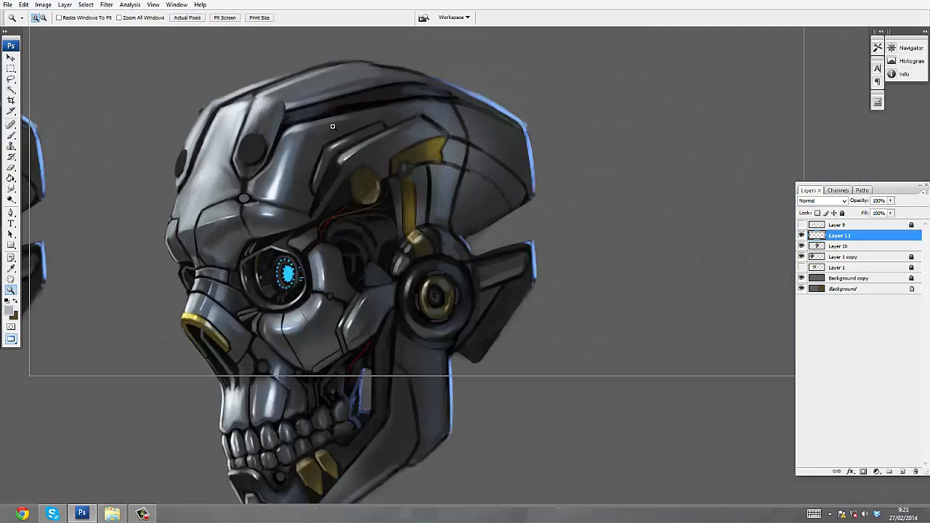
pyautogui.click(332, 127)
# - On a new layer, outline a small angled hatch in black on the crown and add a light bevel inside its front edge
pyautogui.press('b')
pyautogui.hotkey('ctrl', 'shift', 'alt', 'n')
pyautogui.press('z')
pyautogui.click(284, 141)
pyautogui.press('b')
pyautogui.moveTo(251, 225)
pyautogui.mouseDown()
pyautogui.moveTo(247, 187)
pyautogui.moveTo(278, 135)
pyautogui.moveTo(227, 148)
pyautogui.mouseUp()
pyautogui.moveTo(324, 120)
pyautogui.mouseDown()
pyautogui.moveTo(432, 172)
pyautogui.moveTo(307, 124)
pyautogui.mouseUp()
pyautogui.moveTo(227, 149)
pyautogui.mouseDown()
pyautogui.moveTo(259, 191)
pyautogui.moveTo(254, 220)
pyautogui.mouseUp()
pyautogui.moveTo(255, 165)
pyautogui.mouseDown()
pyautogui.moveTo(249, 152)
pyautogui.moveTo(231, 173)
pyautogui.mouseUp()
pyautogui.keyDown('alt'); pyautogui.click(244, 134); pyautogui.keyUp('alt')
pyautogui.moveTo(35, 247); pyautogui.dragTo(185, 189)
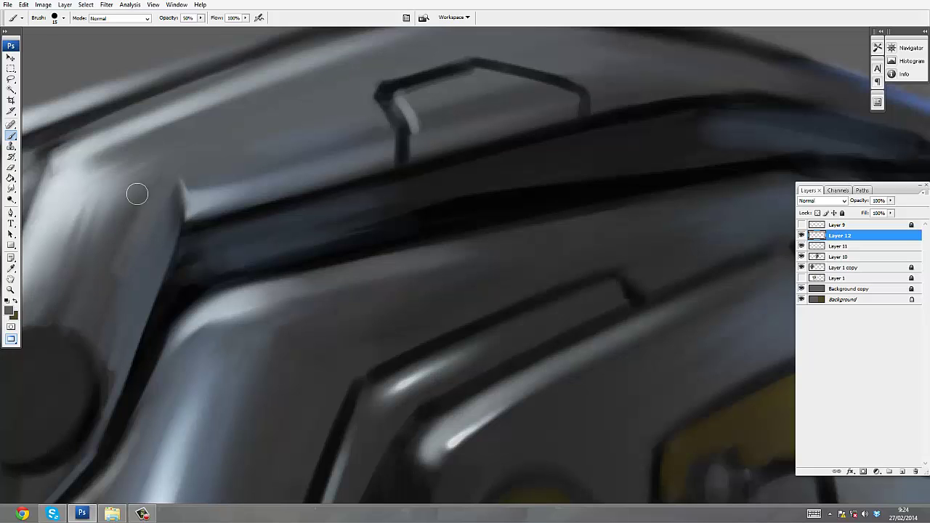
# - Refine the shading along the raised forehead panel's rear edge with sampled grey, raising the brush opacity to 100%
pyautogui.moveTo(137, 193)
pyautogui.mouseDown()
pyautogui.moveTo(114, 272)
pyautogui.moveTo(222, 195)
pyautogui.mouseUp()
pyautogui.moveTo(125, 266)
pyautogui.mouseDown()
pyautogui.moveTo(197, 268)
pyautogui.moveTo(190, 331)
pyautogui.mouseUp()
pyautogui.press('r')
pyautogui.press('b')
pyautogui.press('0')
pyautogui.moveTo(186, 333); pyautogui.dragTo(215, 272)
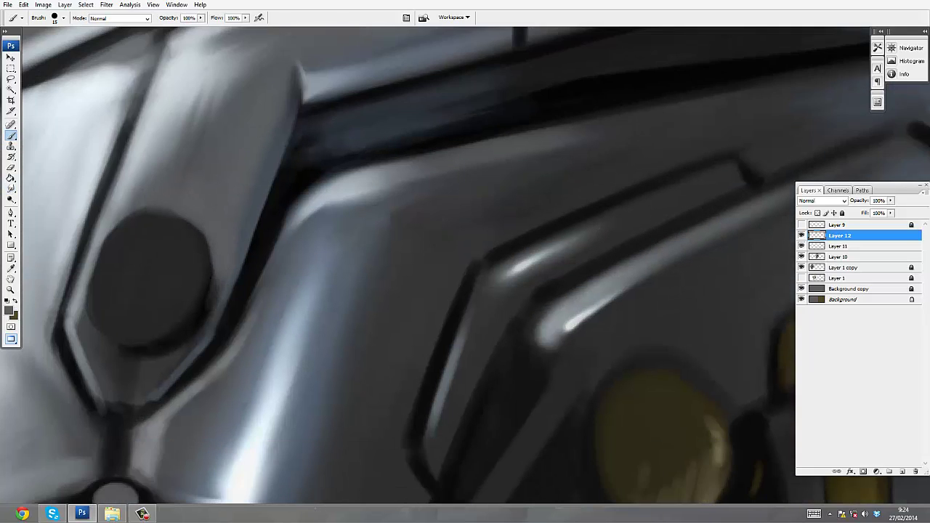
pyautogui.moveTo(153, 363)
pyautogui.mouseDown()
pyautogui.moveTo(97, 332)
pyautogui.moveTo(94, 356)
pyautogui.moveTo(145, 364)
pyautogui.moveTo(124, 390)
pyautogui.mouseUp()
pyautogui.press('z')
pyautogui.keyDown('alt'); pyautogui.click(325, 159); pyautogui.keyUp('alt')
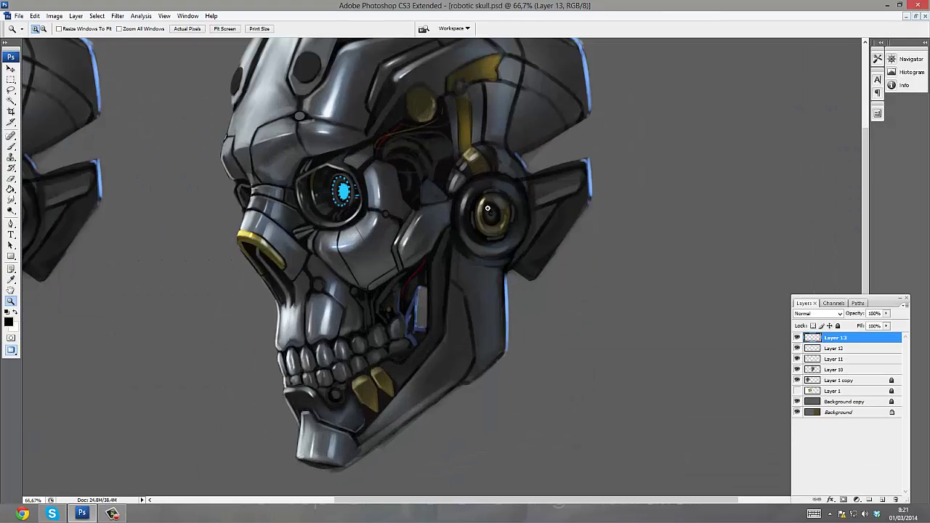
# - On a new layer, darken the cavity behind the eye with a size 30 black brush and add another layer above it
pyautogui.click(488, 208)
pyautogui.hotkey('ctrl', 'shift', 'n')
pyautogui.press('Return')
pyautogui.press('b')
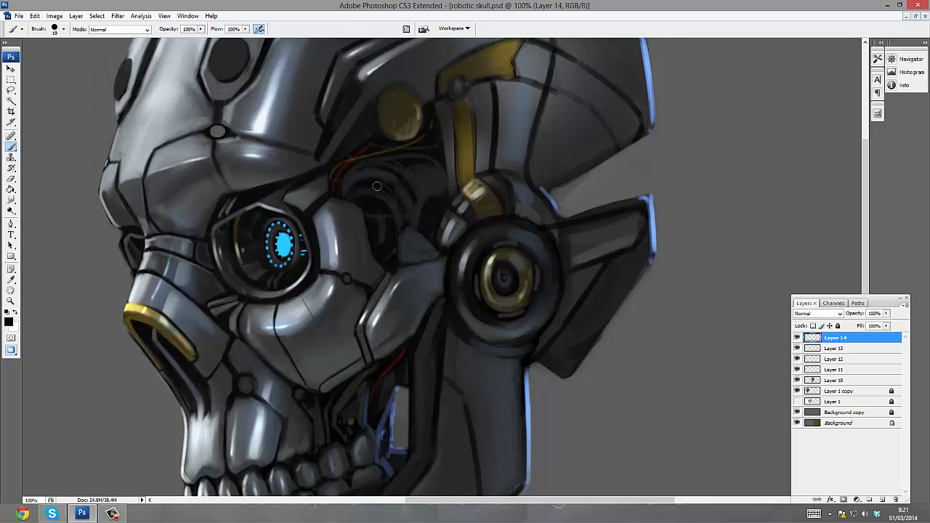
pyautogui.press(']')
pyautogui.moveTo(376, 186)
pyautogui.mouseDown()
pyautogui.moveTo(415, 221)
pyautogui.moveTo(440, 198)
pyautogui.moveTo(414, 176)
pyautogui.moveTo(358, 177)
pyautogui.moveTo(428, 150)
pyautogui.mouseUp()
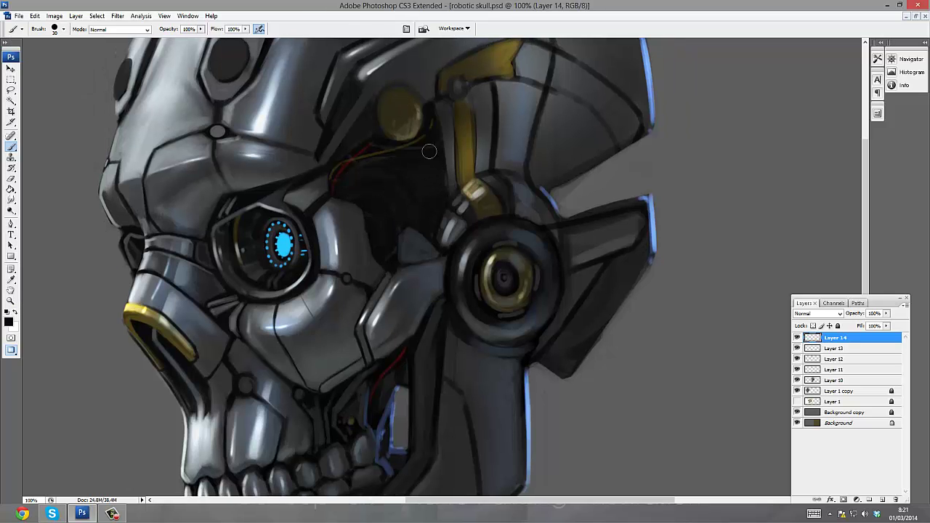
pyautogui.press('z')
pyautogui.hotkey('ctrl', 'shift', 'n')
pyautogui.press('Return')
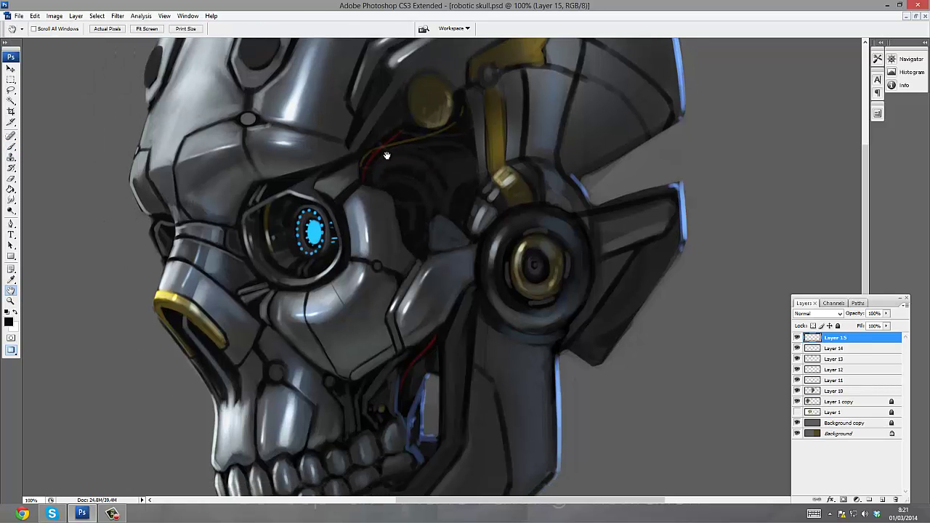
# - Paint soft grey highlights along the curved rings of the dark mechanism behind the eye with a smaller brush
pyautogui.click(386, 156)
pyautogui.click(370, 289)
pyautogui.press('b')
pyautogui.press('[')
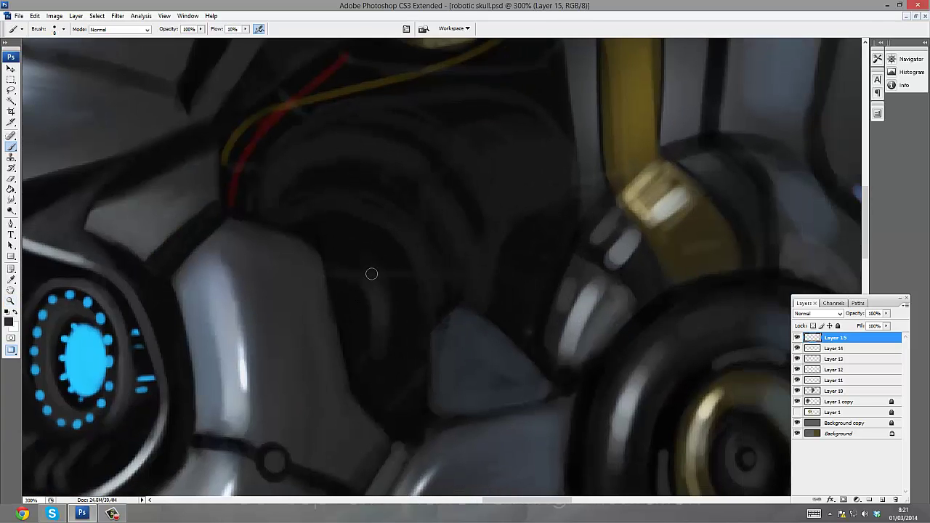
pyautogui.moveTo(431, 288); pyautogui.dragTo(430, 258)
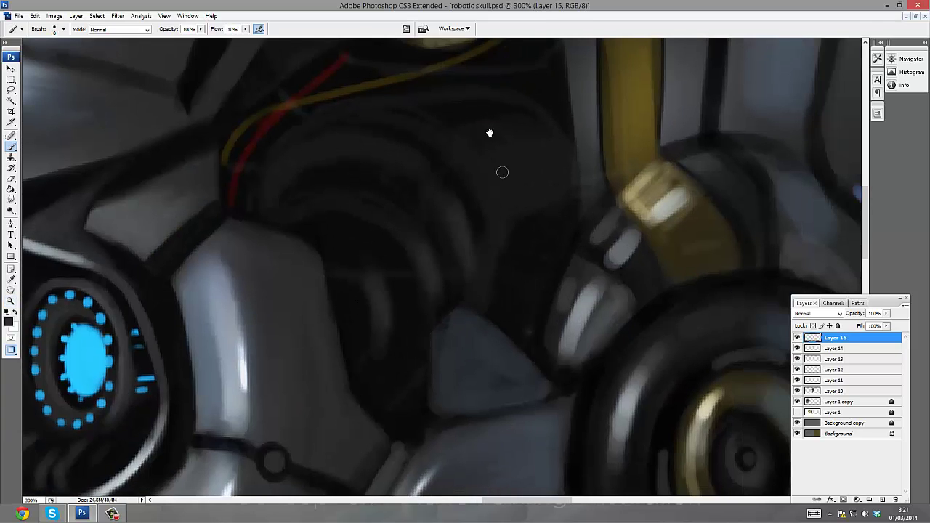
pyautogui.moveTo(490, 133); pyautogui.dragTo(498, 154)
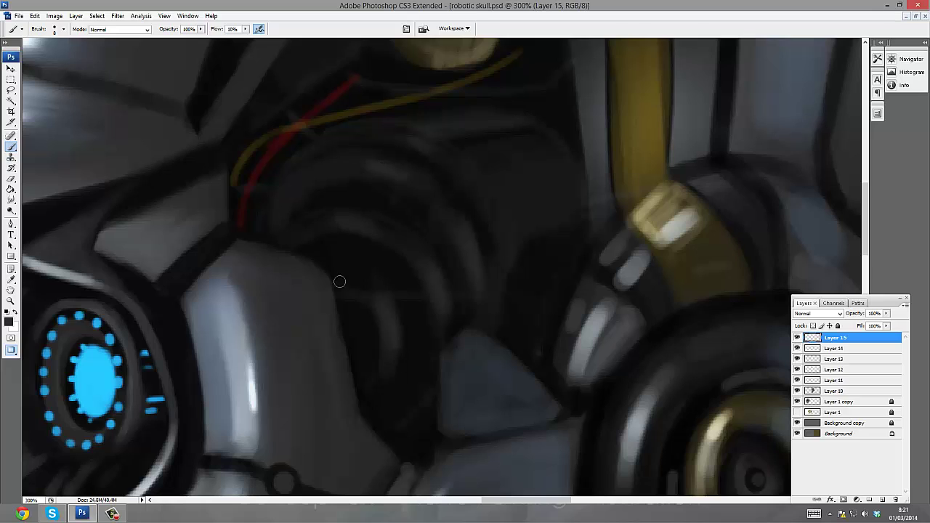
pyautogui.moveTo(339, 280); pyautogui.dragTo(359, 270)
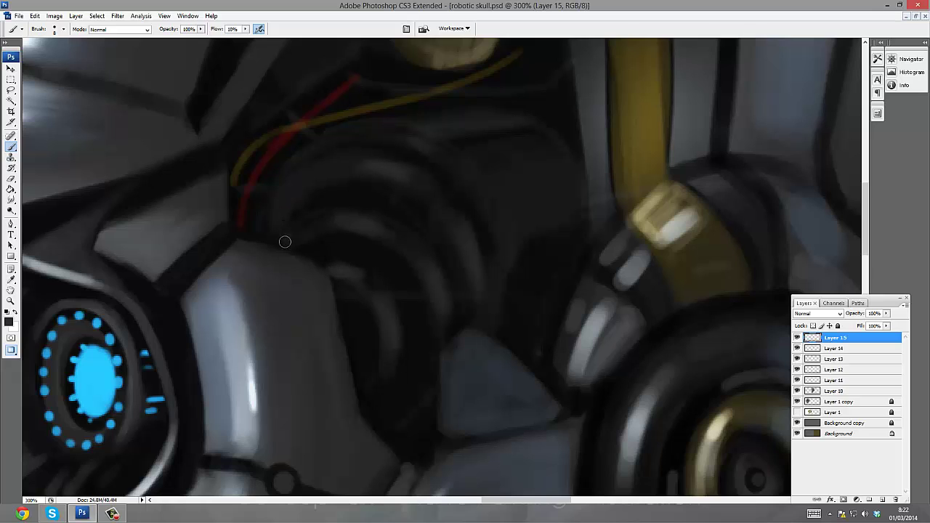
# - Darken the outer edge and gaps of the ring mechanism behind the eye with sampled near-black tones
pyautogui.keyDown('alt'); pyautogui.click(290, 138); pyautogui.keyUp('alt')
pyautogui.moveTo(305, 136); pyautogui.dragTo(328, 129)
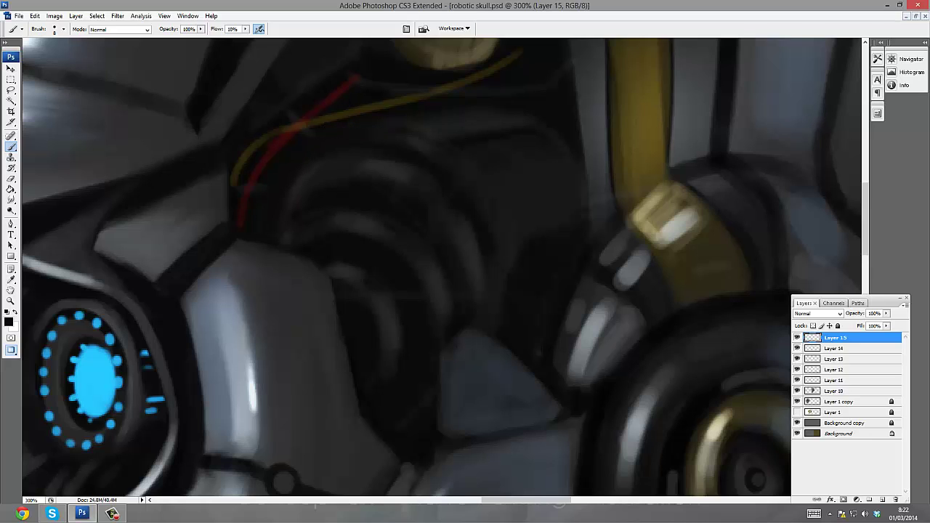
pyautogui.moveTo(452, 121); pyautogui.dragTo(423, 112)
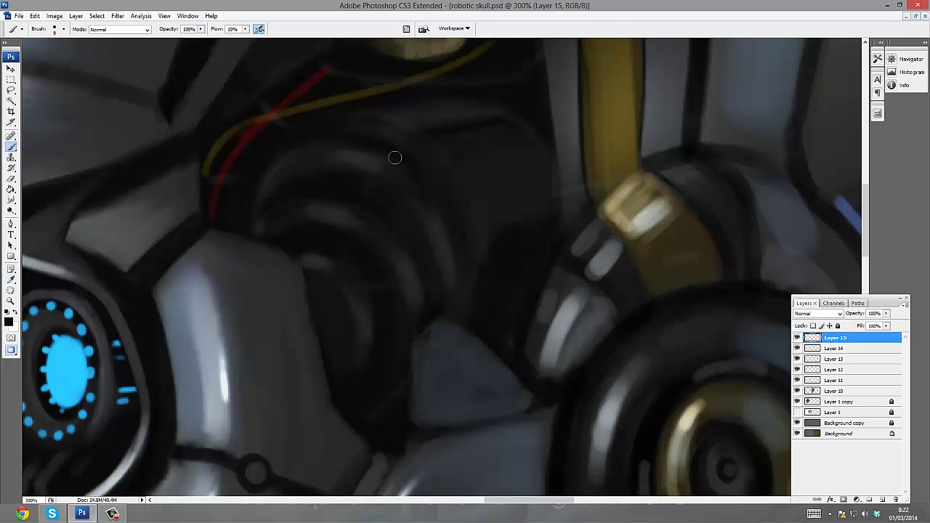
pyautogui.keyDown('alt'); pyautogui.click(356, 197); pyautogui.keyUp('alt')
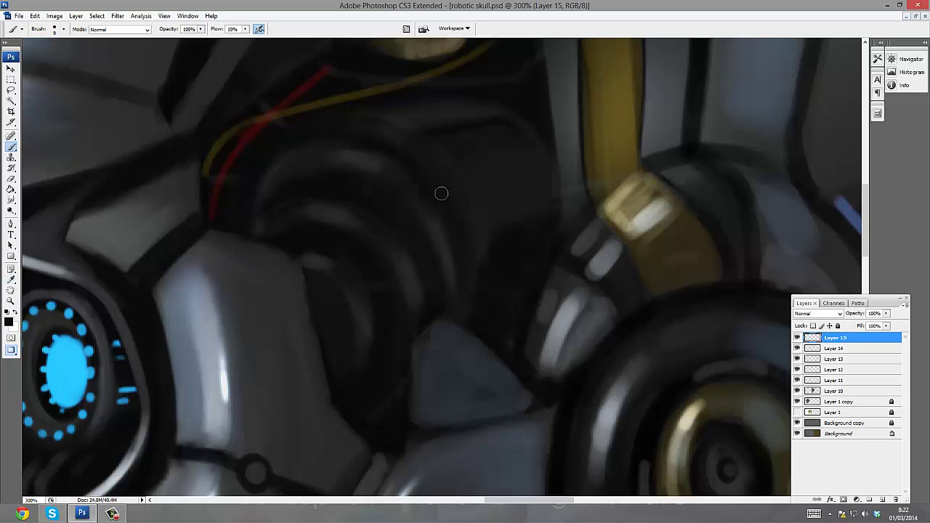
pyautogui.keyDown('alt'); pyautogui.click(291, 271); pyautogui.keyUp('alt')
# - On a new layer, paint a cyan reflection sampled from the iris inside the eye socket and set the layer opacity to 50%
pyautogui.press('z')
pyautogui.hotkey('ctrl', '-')
pyautogui.hotkey('ctrl', '-')
pyautogui.hotkey('ctrl', '-')
pyautogui.moveTo(436, 210); pyautogui.dragTo(622, 411)
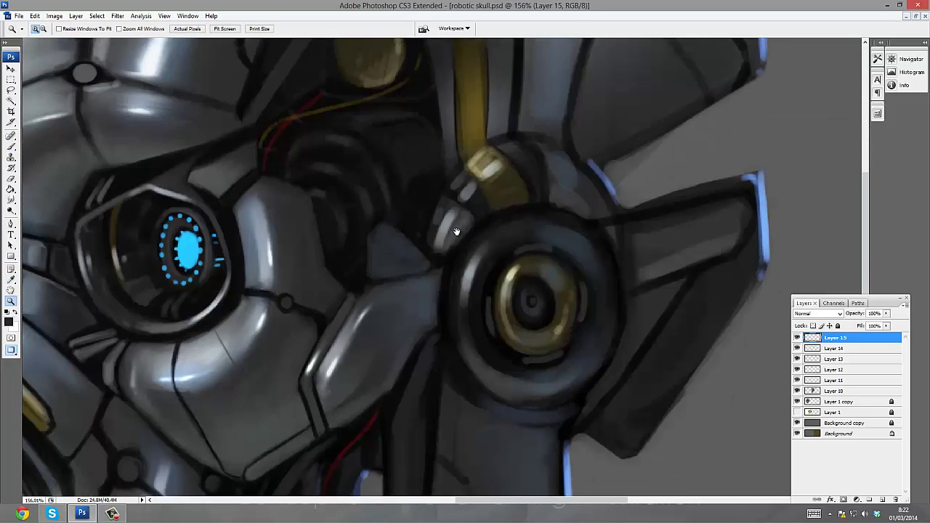
pyautogui.moveTo(456, 232); pyautogui.dragTo(472, 240)
pyautogui.hotkey('ctrl', 'alt', 'shift', 'n')
pyautogui.moveTo(286, 196); pyautogui.dragTo(444, 162)
pyautogui.moveTo(465, 165); pyautogui.dragTo(292, 360)
pyautogui.press('b')
pyautogui.keyDown('alt'); pyautogui.click(358, 283); pyautogui.keyUp('alt')
pyautogui.moveTo(211, 292); pyautogui.dragTo(247, 289)
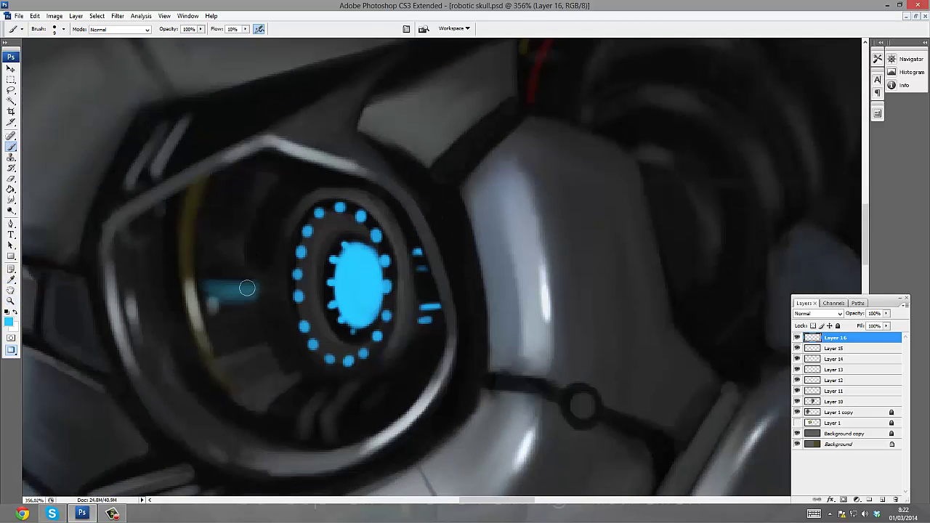
pyautogui.press('v')
pyautogui.press('5')
# - Build up cyan reflections on the front inner wall of the eye socket with the brush at 40% opacity
pyautogui.press('b')
pyautogui.moveTo(211, 255); pyautogui.dragTo(247, 258)
pyautogui.press('4')
pyautogui.moveTo(196, 289)
pyautogui.mouseDown()
pyautogui.moveTo(254, 298)
pyautogui.moveTo(254, 320)
pyautogui.mouseUp()
pyautogui.moveTo(151, 277)
pyautogui.mouseDown()
pyautogui.moveTo(152, 320)
pyautogui.moveTo(153, 276)
pyautogui.mouseUp()
pyautogui.moveTo(280, 258); pyautogui.dragTo(281, 316)
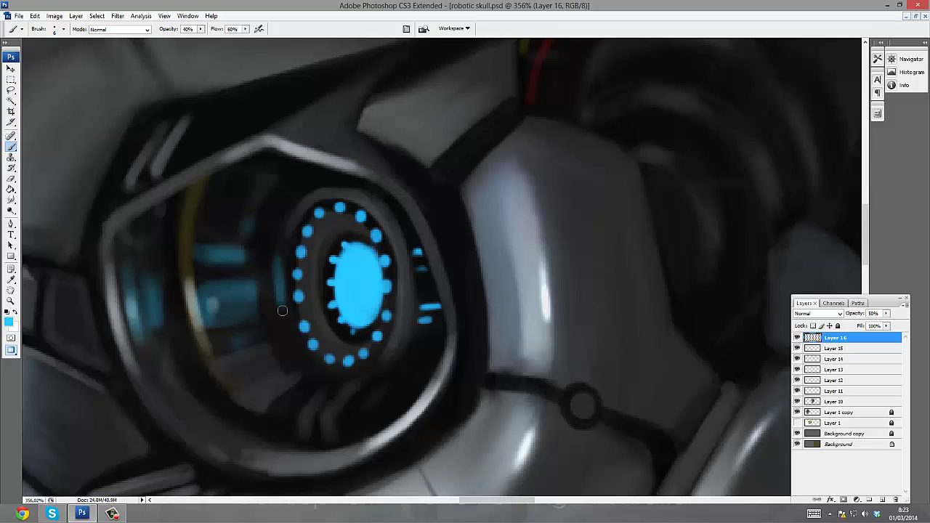
# - Add faint cyan glow around the iris ring and along the rear inner edge of the eye socket
pyautogui.moveTo(313, 243); pyautogui.dragTo(327, 325)
pyautogui.moveTo(396, 241); pyautogui.dragTo(386, 392)
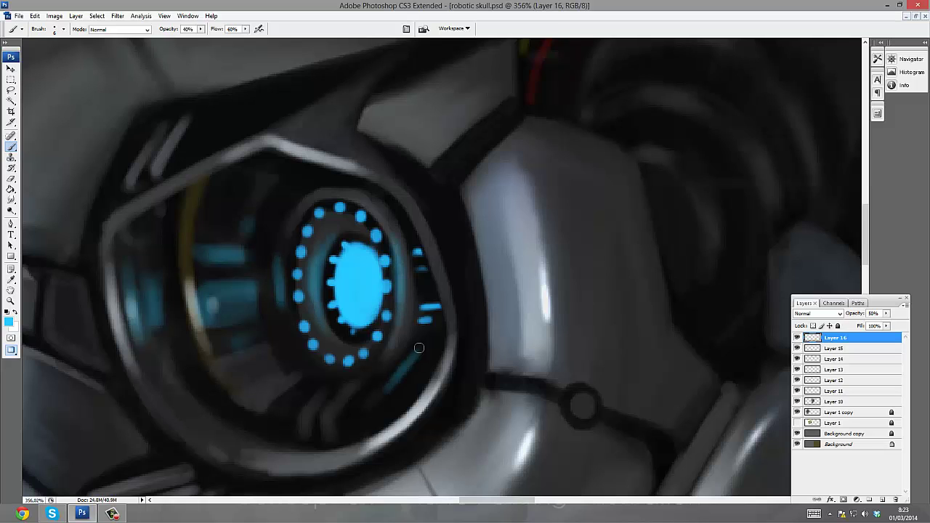
pyautogui.moveTo(433, 339); pyautogui.dragTo(406, 385)
pyautogui.moveTo(444, 360); pyautogui.dragTo(440, 319)
pyautogui.moveTo(434, 284); pyautogui.dragTo(409, 211)
# - Paint long curved cyan reflections along the inner rings at the front of the eye socket with a larger brush
pyautogui.press(']')
pyautogui.press(']')
pyautogui.moveTo(127, 247)
pyautogui.mouseDown()
pyautogui.moveTo(136, 371)
pyautogui.moveTo(166, 389)
pyautogui.mouseUp()
pyautogui.moveTo(193, 290)
pyautogui.mouseDown()
pyautogui.moveTo(205, 193)
pyautogui.moveTo(218, 375)
pyautogui.mouseUp()
pyautogui.moveTo(156, 320); pyautogui.dragTo(200, 417)
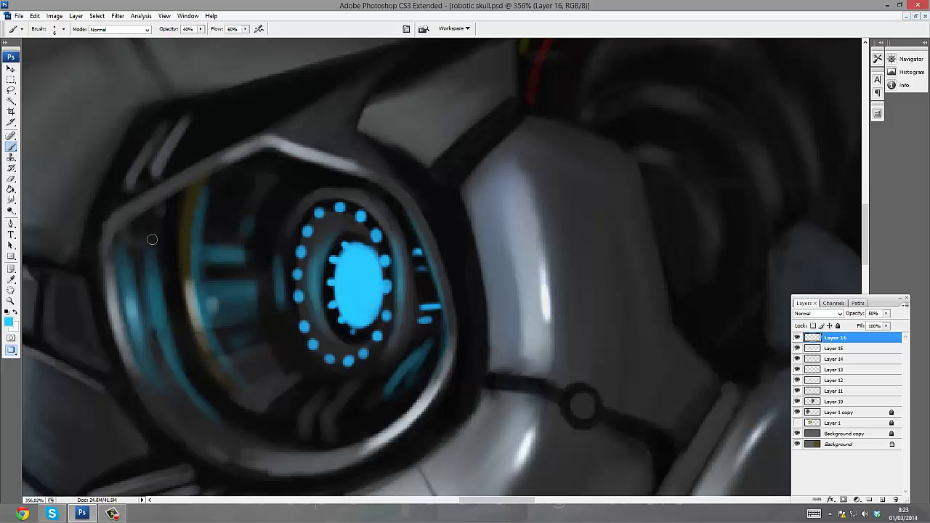
pyautogui.moveTo(151, 239); pyautogui.dragTo(154, 268)
pyautogui.moveTo(127, 214); pyautogui.dragTo(120, 278)
pyautogui.moveTo(261, 210)
pyautogui.mouseDown()
pyautogui.moveTo(244, 242)
pyautogui.moveTo(287, 355)
pyautogui.mouseUp()
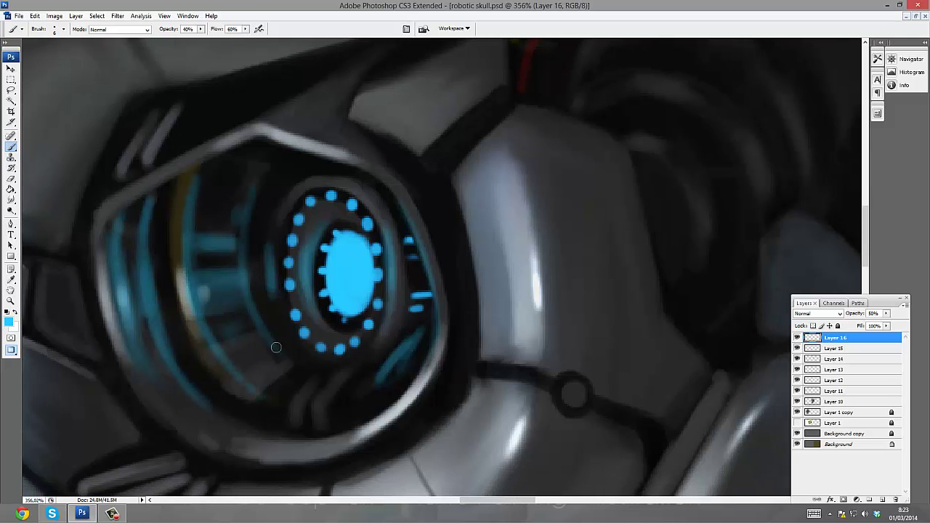
pyautogui.moveTo(278, 155); pyautogui.dragTo(281, 231)
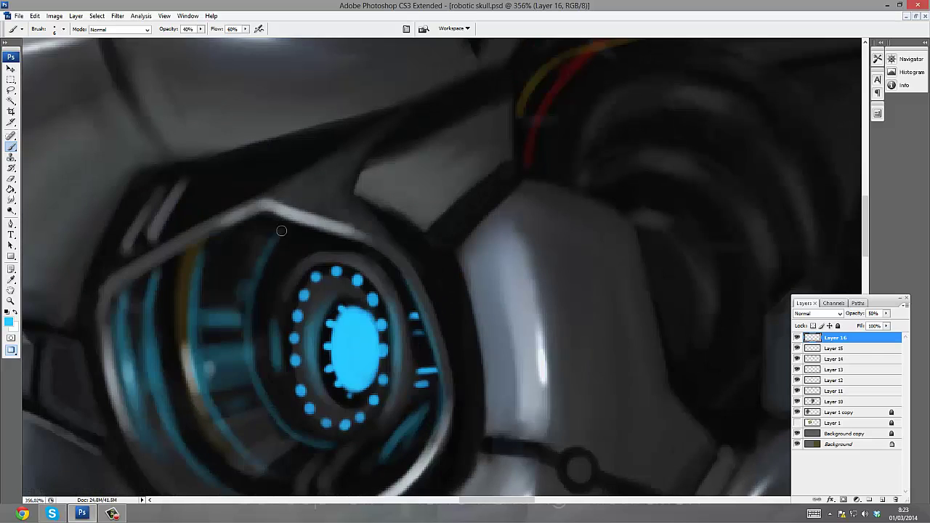
# - On a new layer, sharpen the ear disc's centre hub and outline the gold ring in black with the brush at 70% opacity
pyautogui.keyDown('ctrl'); pyautogui.keyDown('alt'); pyautogui.click(218, 251); pyautogui.keyUp('alt'); pyautogui.keyUp('ctrl')
pyautogui.keyDown('ctrl'); pyautogui.keyDown('alt'); pyautogui.click(291, 244); pyautogui.keyUp('alt'); pyautogui.keyUp('ctrl')
pyautogui.keyDown('ctrl'); pyautogui.keyDown('alt'); pyautogui.click(422, 243); pyautogui.keyUp('alt'); pyautogui.keyUp('ctrl')
pyautogui.keyDown('ctrl'); pyautogui.keyDown('alt'); pyautogui.click(486, 245); pyautogui.keyUp('alt'); pyautogui.keyUp('ctrl')
pyautogui.keyDown('ctrl'); pyautogui.keyDown('alt'); pyautogui.click(486, 245); pyautogui.keyUp('alt'); pyautogui.keyUp('ctrl')
pyautogui.moveTo(435, 191); pyautogui.dragTo(574, 327)
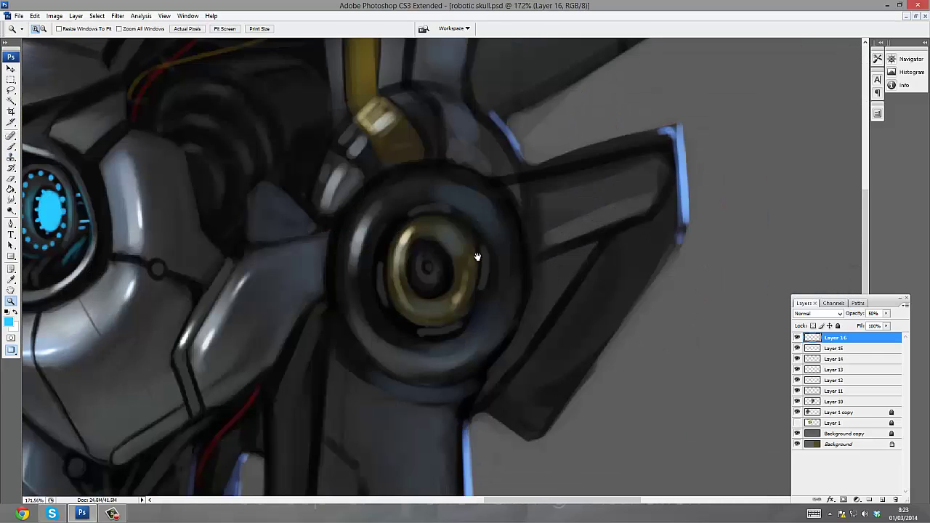
pyautogui.hotkey('ctrl', 'alt', 'shift', 'n')
pyautogui.press('b')
pyautogui.hotkey('ctrl', '+')
pyautogui.hotkey('ctrl', '+')
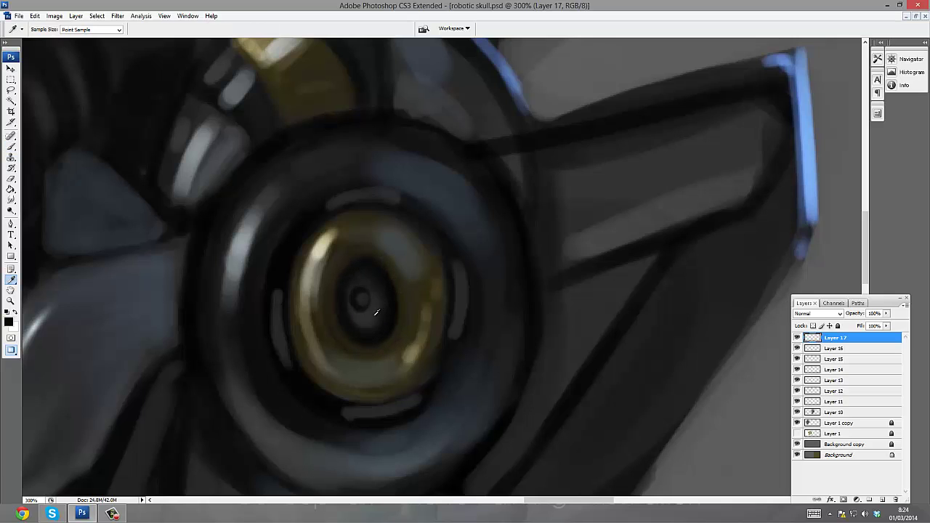
pyautogui.keyDown('alt'); pyautogui.click(363, 291); pyautogui.keyUp('alt')
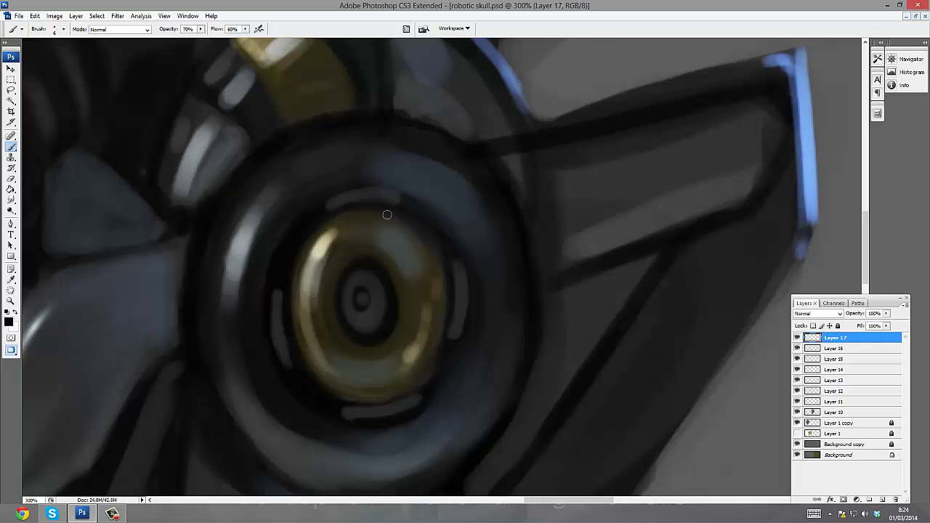
pyautogui.moveTo(396, 209); pyautogui.dragTo(448, 301)
pyautogui.moveTo(374, 390); pyautogui.dragTo(420, 382)
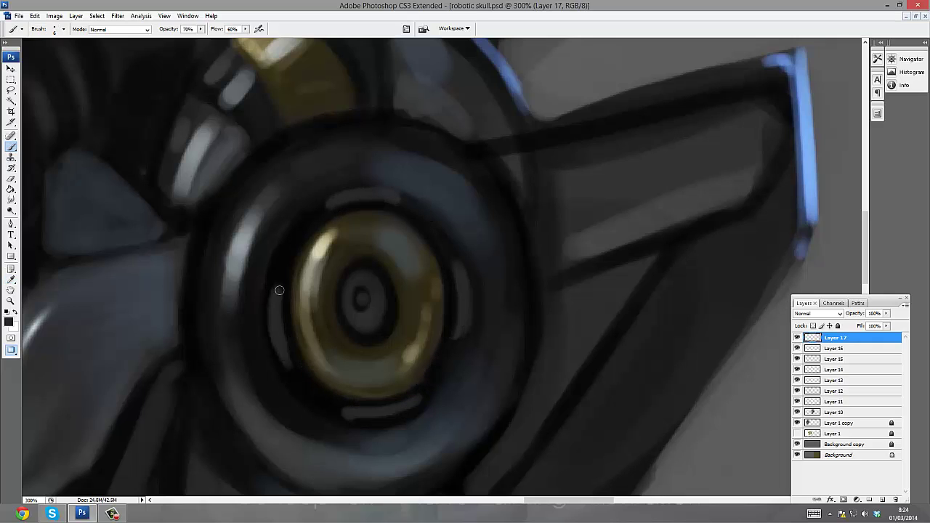
# - Clean up the light slots around the gold ring with dark outlines and add a thin edge light to the disc's upper rear
pyautogui.moveTo(414, 407)
pyautogui.mouseDown()
pyautogui.moveTo(357, 411)
pyautogui.moveTo(415, 388)
pyautogui.moveTo(426, 394)
pyautogui.mouseUp()
pyautogui.moveTo(450, 314); pyautogui.dragTo(464, 311)
pyautogui.scroll(3, 340, 254)
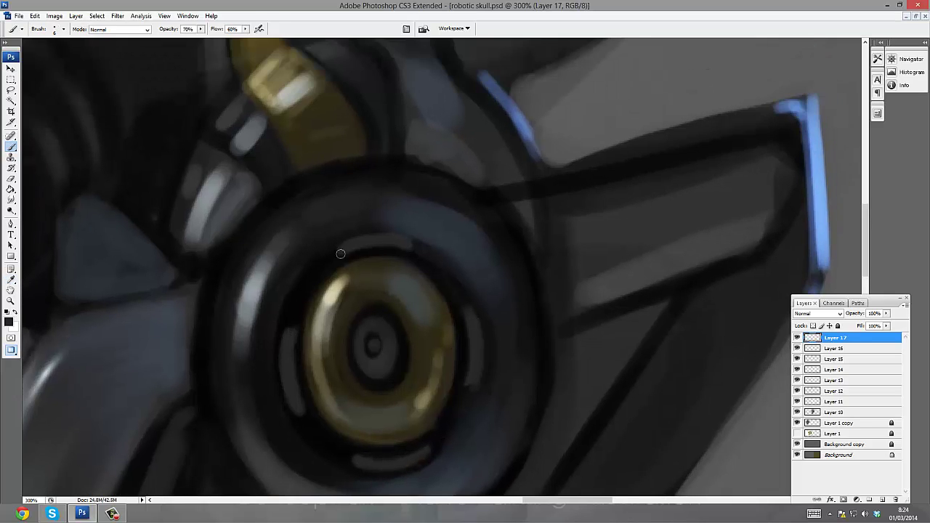
pyautogui.moveTo(356, 234); pyautogui.dragTo(425, 244)
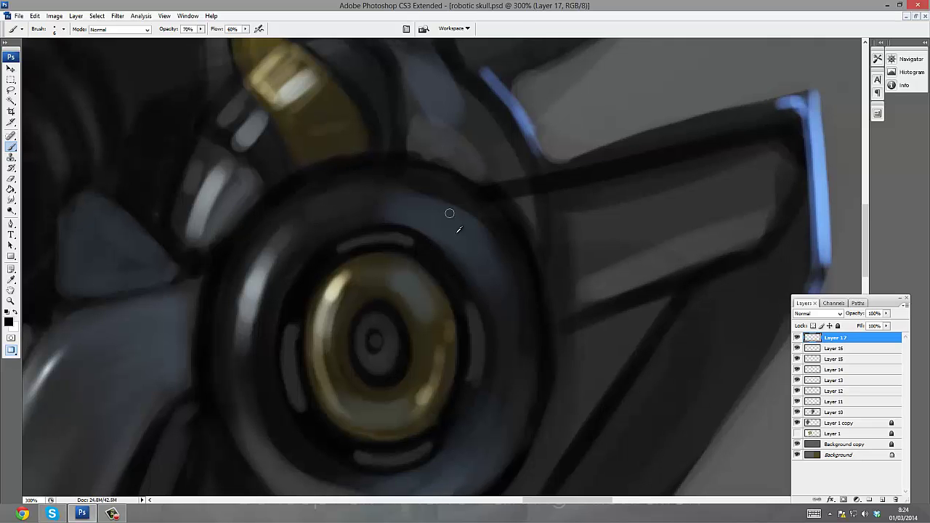
pyautogui.moveTo(500, 271); pyautogui.dragTo(466, 241)
pyautogui.moveTo(428, 153); pyautogui.dragTo(453, 191)
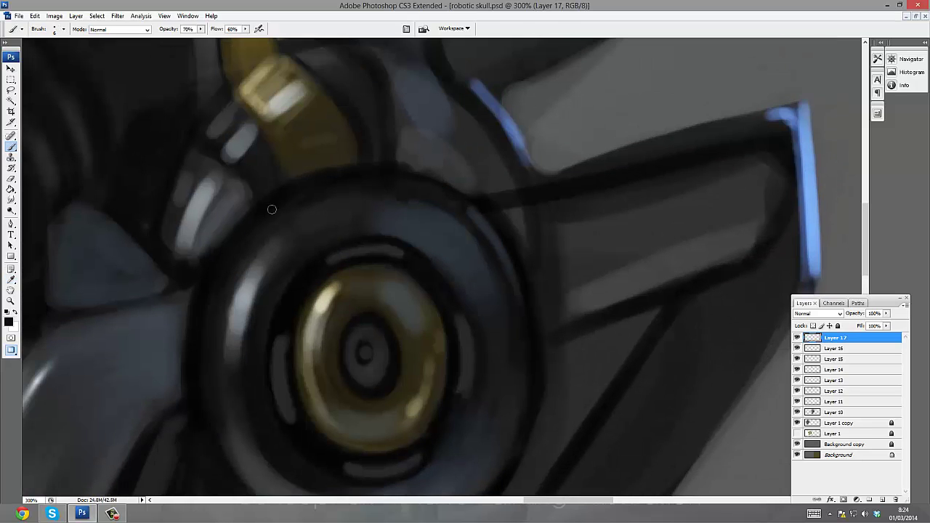
# - Define the dark edges of the gold joint above the ear disc and smooth the shading on its lower part
pyautogui.moveTo(375, 134)
pyautogui.mouseDown()
pyautogui.moveTo(380, 114)
pyautogui.moveTo(364, 90)
pyautogui.mouseUp()
pyautogui.moveTo(316, 115); pyautogui.dragTo(339, 131)
pyautogui.moveTo(327, 167); pyautogui.dragTo(363, 151)
pyautogui.moveTo(351, 186); pyautogui.dragTo(335, 190)
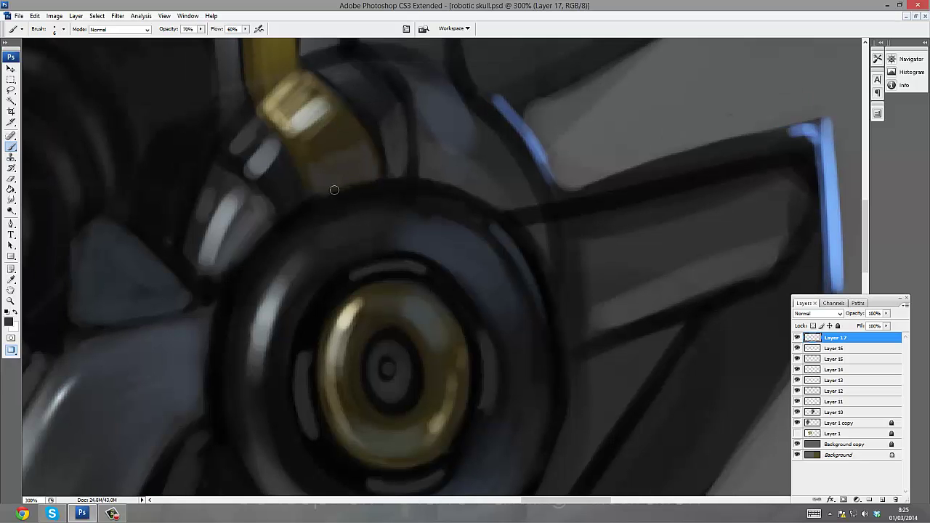
# - Outline the two small metal segments in front of the gold joint in black and refine their grey highlights
pyautogui.moveTo(258, 116); pyautogui.dragTo(282, 140)
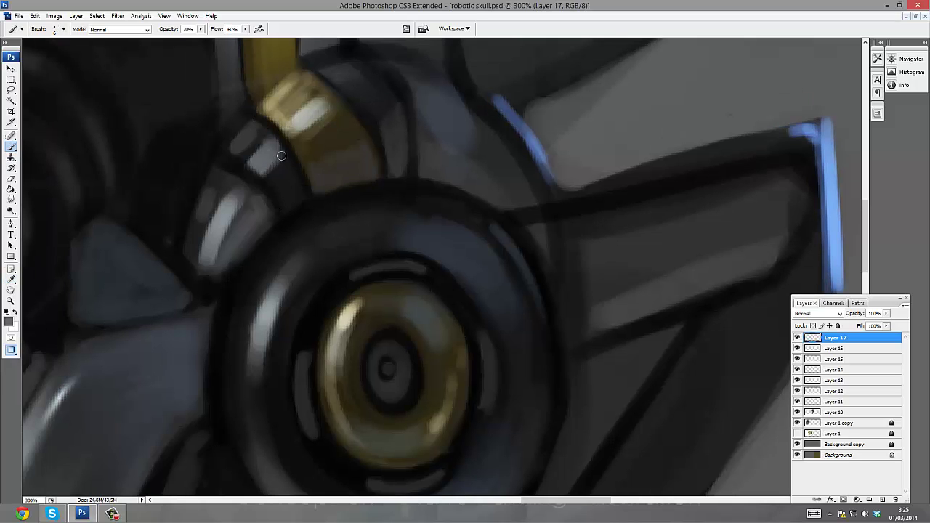
pyautogui.moveTo(282, 175); pyautogui.dragTo(234, 132)
pyautogui.moveTo(218, 171); pyautogui.dragTo(186, 250)
pyautogui.moveTo(211, 189)
pyautogui.mouseDown()
pyautogui.moveTo(187, 250)
pyautogui.moveTo(195, 253)
pyautogui.mouseUp()
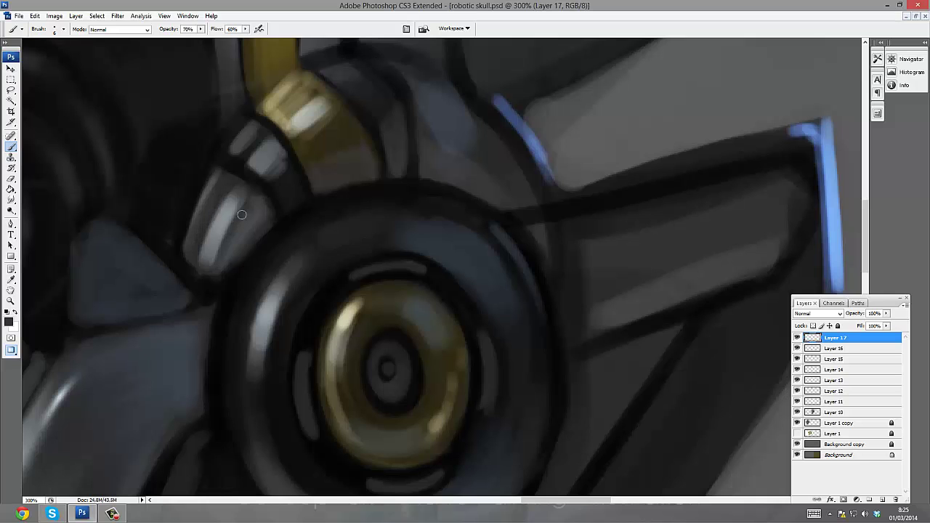
pyautogui.moveTo(242, 215)
pyautogui.mouseDown()
pyautogui.moveTo(211, 267)
pyautogui.moveTo(231, 280)
pyautogui.moveTo(200, 281)
pyautogui.mouseUp()
pyautogui.keyDown('alt'); pyautogui.click(254, 187); pyautogui.keyUp('alt')
# - Smooth the shading on the lower part of the ear disc's outer ring with sampled dark tones
pyautogui.keyDown('ctrl'); pyautogui.keyDown('alt'); pyautogui.click(372, 243); pyautogui.keyUp('alt'); pyautogui.keyUp('ctrl')
pyautogui.moveTo(675, 404); pyautogui.dragTo(398, 276)
pyautogui.keyDown('alt'); pyautogui.click(350, 264); pyautogui.keyUp('alt')
pyautogui.keyDown('alt'); pyautogui.click(327, 282); pyautogui.keyUp('alt')
pyautogui.moveTo(367, 317)
pyautogui.mouseDown()
pyautogui.moveTo(422, 335)
pyautogui.moveTo(399, 357)
pyautogui.moveTo(433, 362)
pyautogui.mouseUp()
pyautogui.press('o')
pyautogui.press('b')
pyautogui.keyDown('alt'); pyautogui.click(369, 305); pyautogui.keyUp('alt')
# - On a new layer, darken the ear disc's outer ring with a size 30 black brush and set the layer opacity to 60%
pyautogui.press(']')
pyautogui.press(']')
pyautogui.press(']')
pyautogui.hotkey('ctrl', 'shift', 'alt', 'n')
pyautogui.press(']')
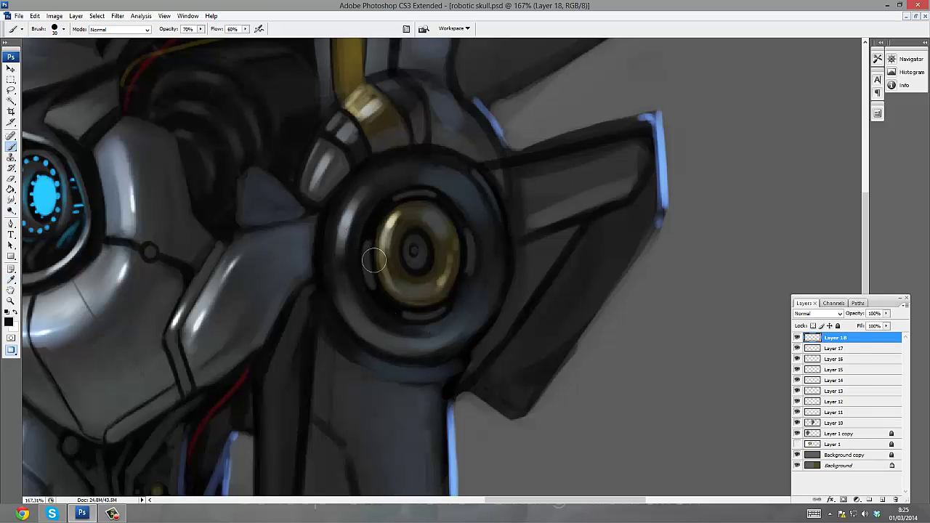
pyautogui.moveTo(374, 253)
pyautogui.mouseDown()
pyautogui.moveTo(436, 336)
pyautogui.moveTo(494, 235)
pyautogui.mouseUp()
pyautogui.press('v')
pyautogui.press('6')
pyautogui.press('b')
pyautogui.press('[')
pyautogui.press('[')
pyautogui.press('[')
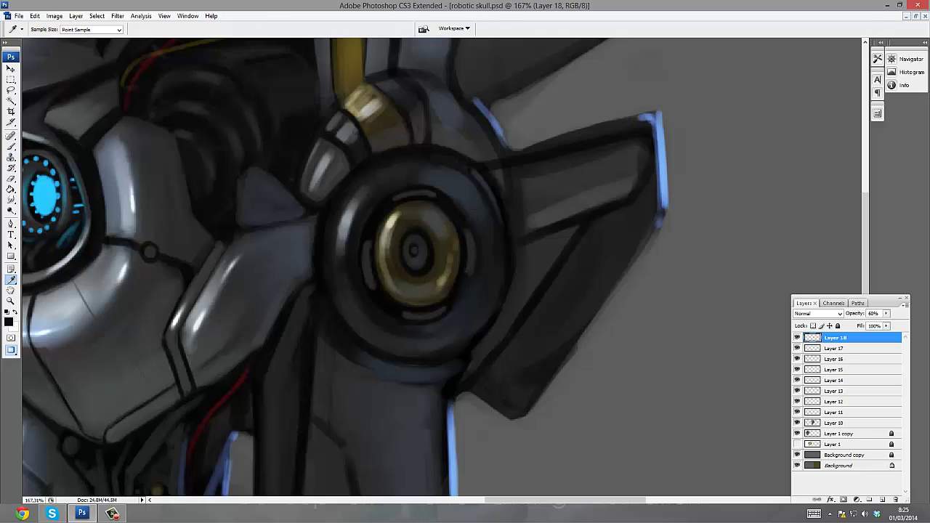
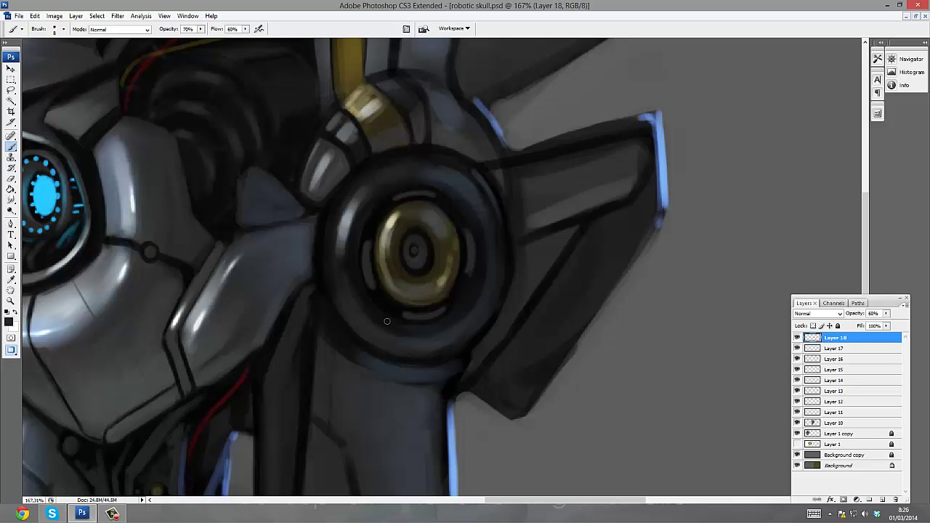
# - On another new layer, deepen the shadow along the rear side of the ear disc's outer ring with a size 20 brush
pyautogui.keyDown('alt'); pyautogui.click(342, 234); pyautogui.keyUp('alt')
pyautogui.press(']')
pyautogui.press(']')
pyautogui.press(']')
pyautogui.hotkey('ctrl', 'shift', 'n')
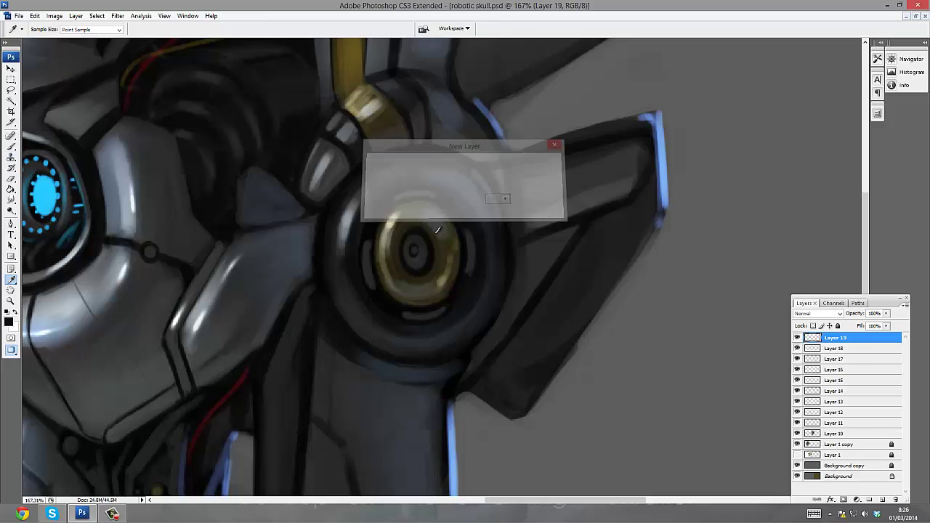
pyautogui.press('Return')
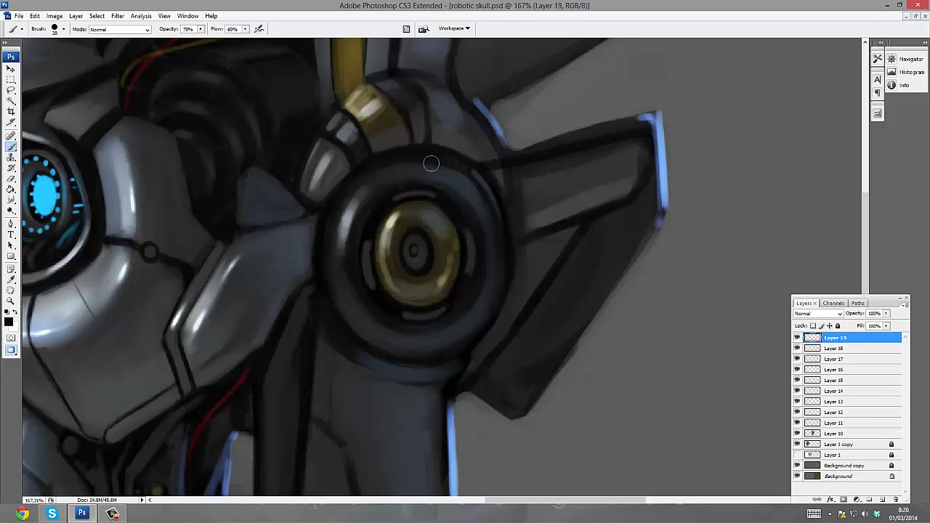
pyautogui.keyDown('alt'); pyautogui.click(486, 220); pyautogui.keyUp('alt')
pyautogui.moveTo(486, 221); pyautogui.dragTo(476, 293)
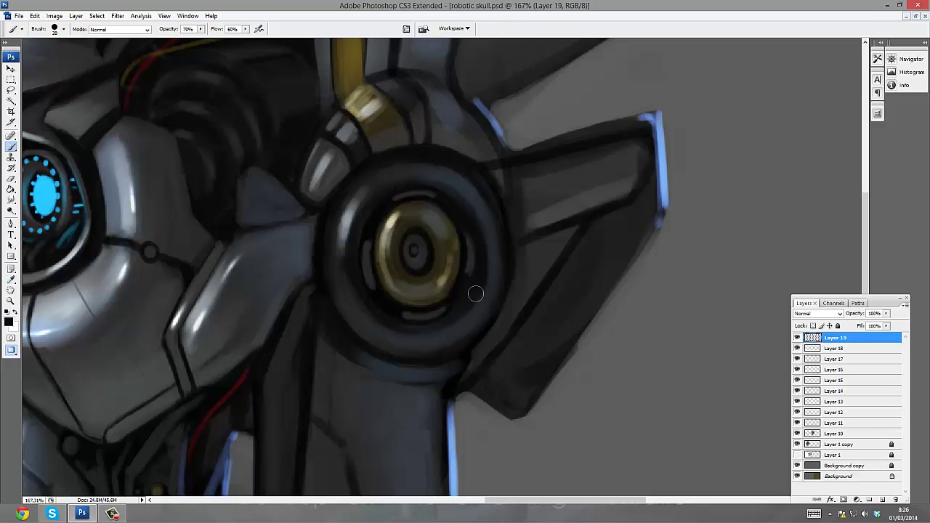
# - Redefine the dark seams and blue-grey shading of the rounded housing above the ear disc with sampled colours
pyautogui.scroll(2, 433, 152)
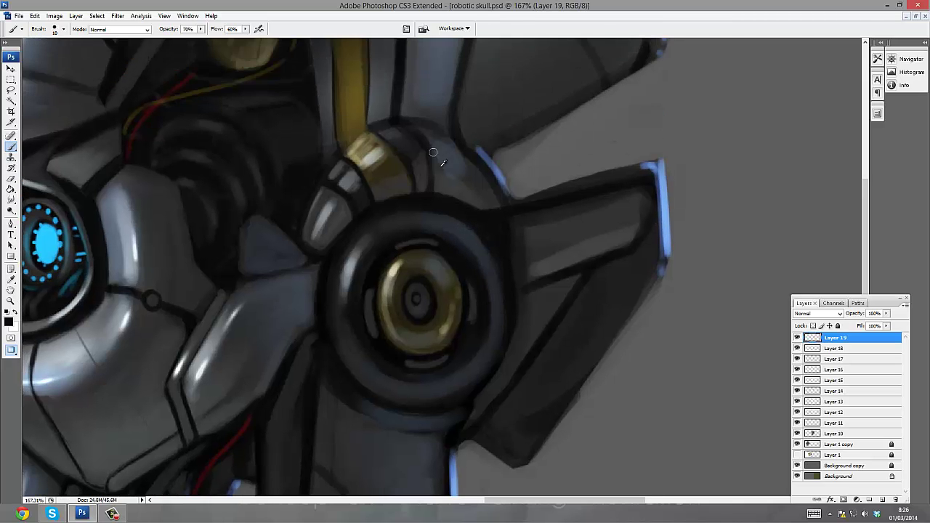
pyautogui.keyDown('alt'); pyautogui.click(433, 124); pyautogui.keyUp('alt')
pyautogui.moveTo(432, 124); pyautogui.dragTo(468, 166)
pyautogui.keyDown('alt'); pyautogui.click(452, 156); pyautogui.keyUp('alt')
pyautogui.moveTo(398, 135)
pyautogui.mouseDown()
pyautogui.moveTo(374, 136)
pyautogui.moveTo(339, 258)
pyautogui.mouseUp()
pyautogui.keyDown('alt'); pyautogui.click(425, 149); pyautogui.keyUp('alt')
pyautogui.keyDown('alt'); pyautogui.click(377, 142); pyautogui.keyUp('alt')
# - On a new layer, sharpen the edges of the vertical gold strut and blend its lower end with sampled gold
pyautogui.scroll(4, 334, 131)
pyautogui.hotkey('ctrl', 'shift', 'alt', 'n')
pyautogui.moveTo(361, 93)
pyautogui.mouseDown()
pyautogui.moveTo(371, 234)
pyautogui.moveTo(349, 247)
pyautogui.mouseUp()
pyautogui.keyDown('alt'); pyautogui.click(353, 233); pyautogui.keyUp('alt')
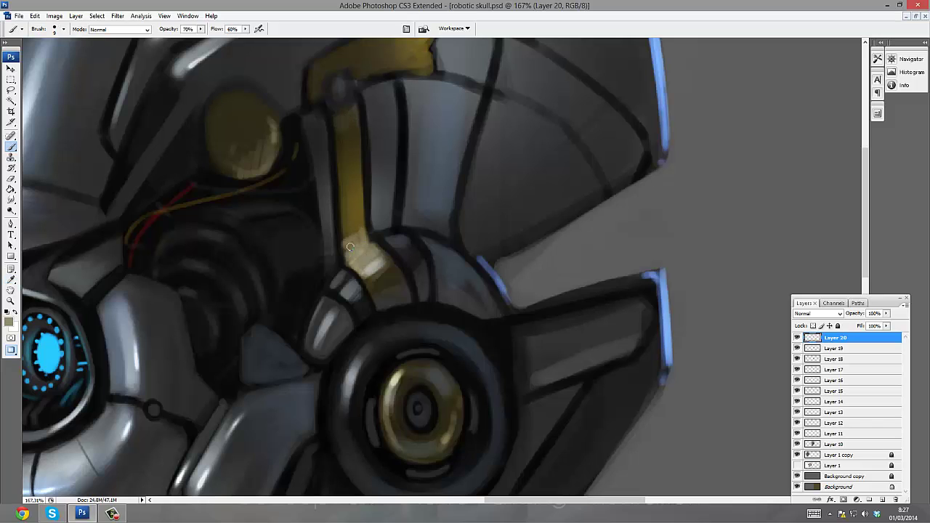
pyautogui.keyDown('alt'); pyautogui.click(359, 223); pyautogui.keyUp('alt')
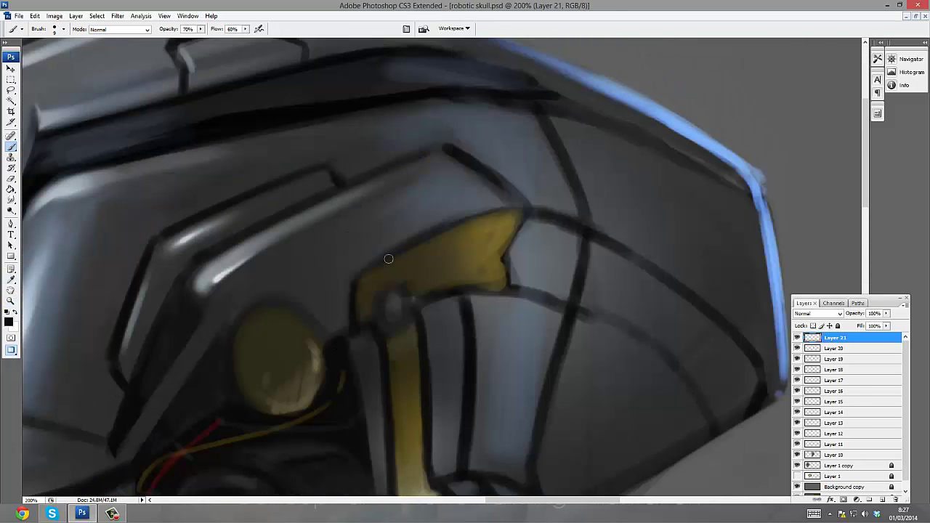
# - Outline the round bolt at the top of the gold strut in black and brighten the gold plate's upper edge
pyautogui.press('[')
pyautogui.moveTo(383, 298)
pyautogui.mouseDown()
pyautogui.moveTo(461, 209)
pyautogui.moveTo(359, 269)
pyautogui.moveTo(350, 318)
pyautogui.mouseUp()
pyautogui.keyDown('alt'); pyautogui.click(397, 301); pyautogui.keyUp('alt')
pyautogui.keyDown('alt'); pyautogui.click(358, 294); pyautogui.keyUp('alt')
pyautogui.keyDown('alt'); pyautogui.click(436, 214); pyautogui.keyUp('alt')
pyautogui.keyDown('alt'); pyautogui.click(479, 236); pyautogui.keyUp('alt')
pyautogui.moveTo(469, 227); pyautogui.dragTo(366, 281)
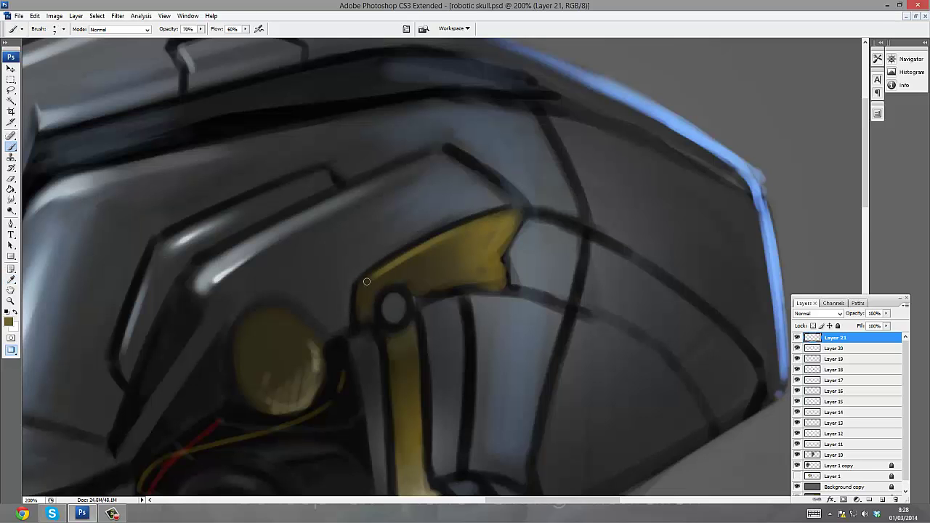
# - Add a grey highlight to the round bolt and refine the gold strut's shading and dark outline with sampled colours
pyautogui.keyDown('alt'); pyautogui.click(390, 300); pyautogui.keyUp('alt')
pyautogui.keyDown('alt'); pyautogui.click(370, 335); pyautogui.keyUp('alt')
pyautogui.scroll(-2, 356, 291)
pyautogui.moveTo(380, 433); pyautogui.dragTo(362, 408)
pyautogui.keyDown('alt'); pyautogui.click(461, 268); pyautogui.keyUp('alt')
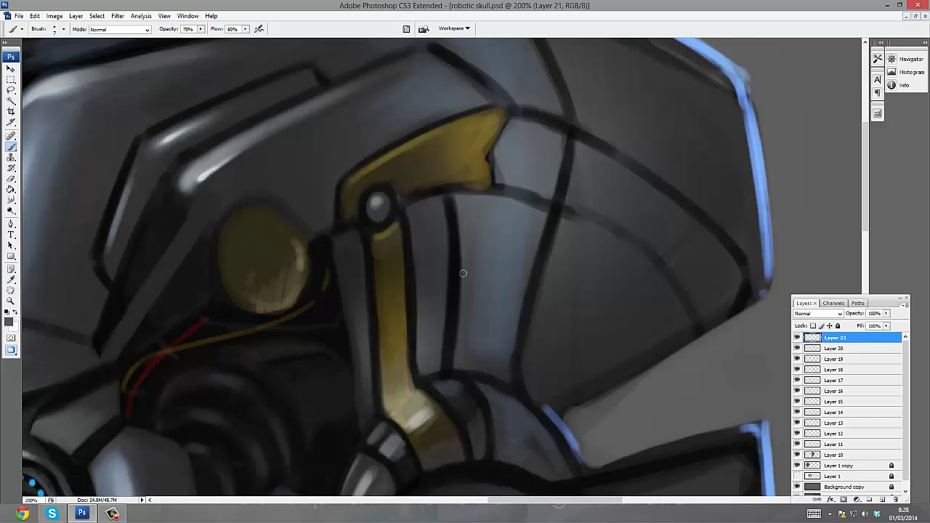
# - Add thin grey edge highlights beside the two dark seams of the panels behind the gold strut
pyautogui.moveTo(460, 262); pyautogui.dragTo(456, 370)
pyautogui.moveTo(560, 250); pyautogui.dragTo(526, 356)
pyautogui.keyDown('alt'); pyautogui.click(516, 350); pyautogui.keyUp('alt')
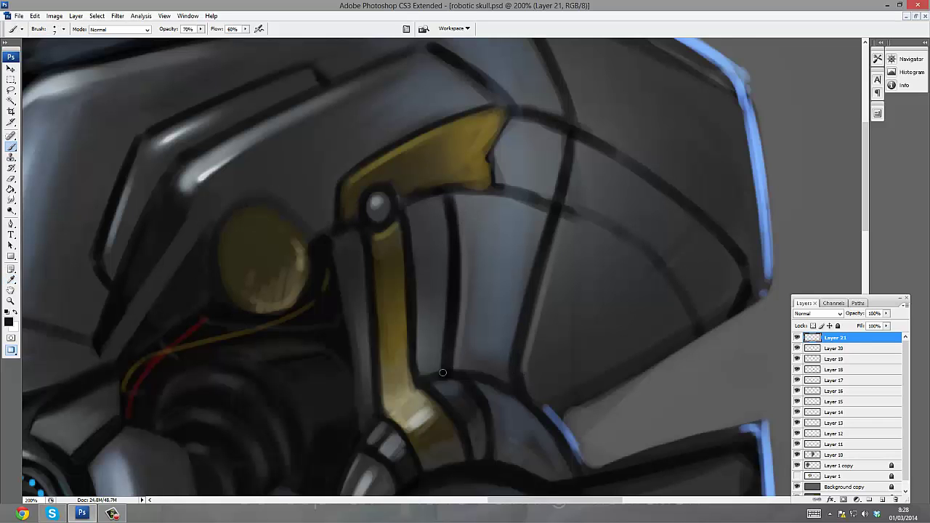
pyautogui.keyDown('alt'); pyautogui.click(575, 212); pyautogui.keyUp('alt')
pyautogui.keyDown('alt'); pyautogui.click(583, 182); pyautogui.keyUp('alt')
# - Redraw the black outline around the gold plate's pointed tip and along the upper edge of the housing in front of it
pyautogui.moveTo(188, 287); pyautogui.dragTo(454, 445)
pyautogui.moveTo(409, 252); pyautogui.dragTo(367, 424)
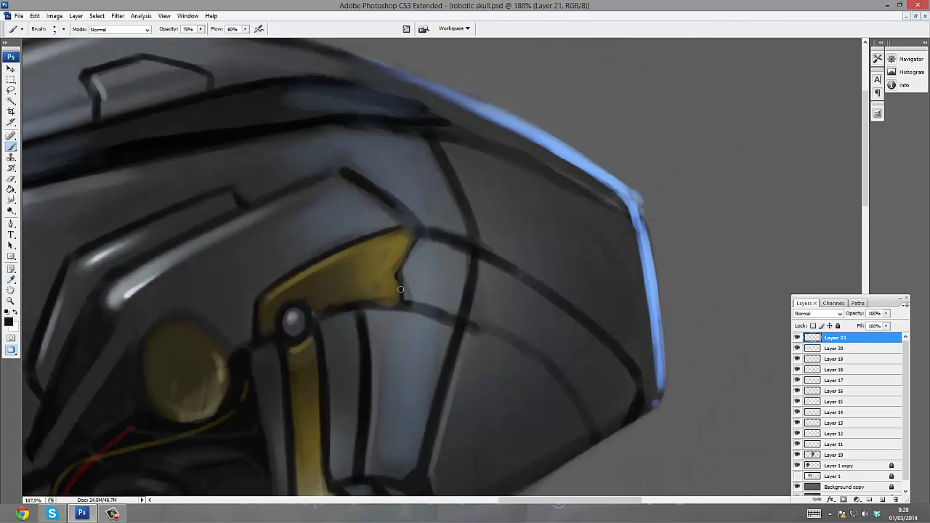
pyautogui.moveTo(414, 225); pyautogui.dragTo(433, 227)
pyautogui.moveTo(342, 263); pyautogui.dragTo(428, 225)
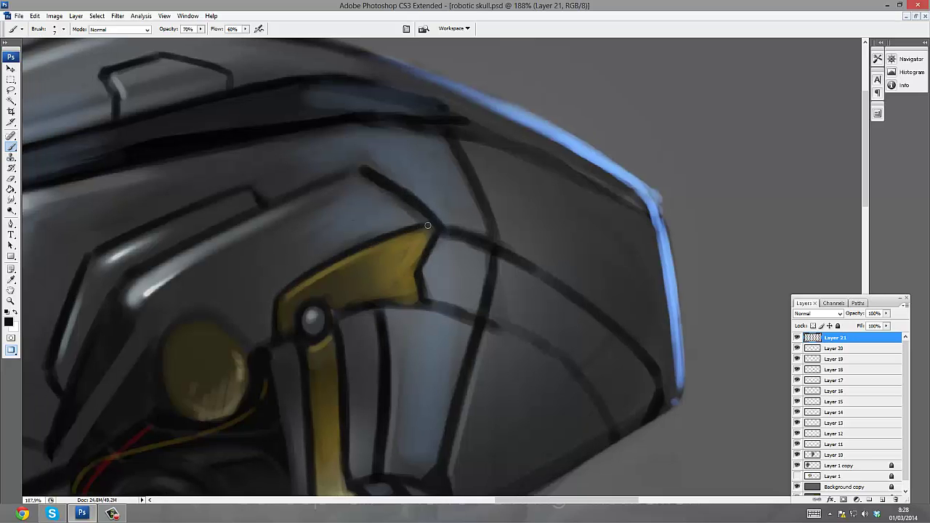
pyautogui.moveTo(340, 176); pyautogui.dragTo(363, 170)
pyautogui.moveTo(361, 150); pyautogui.dragTo(369, 164)
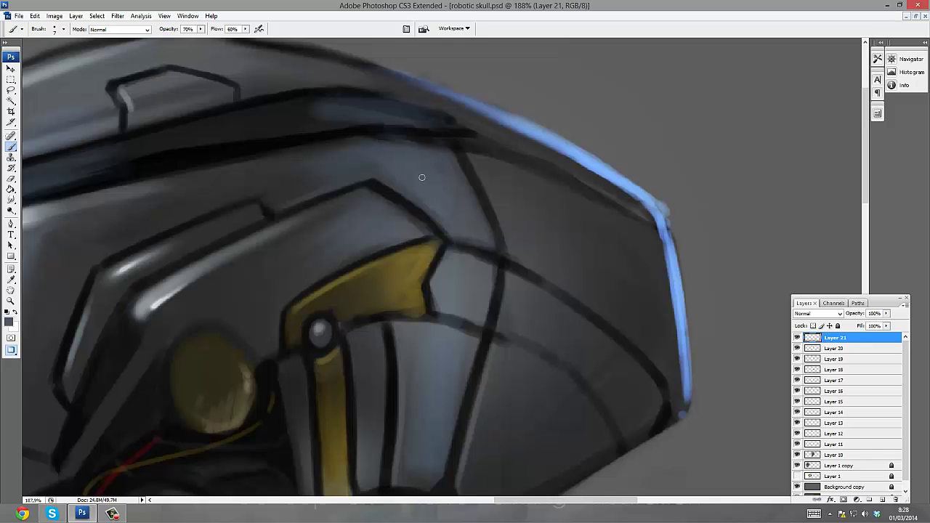
pyautogui.moveTo(393, 183); pyautogui.dragTo(425, 178)
pyautogui.keyDown('alt'); pyautogui.click(392, 161); pyautogui.keyUp('alt')
pyautogui.press('z')
pyautogui.keyDown('alt'); pyautogui.click(529, 182); pyautogui.keyUp('alt')
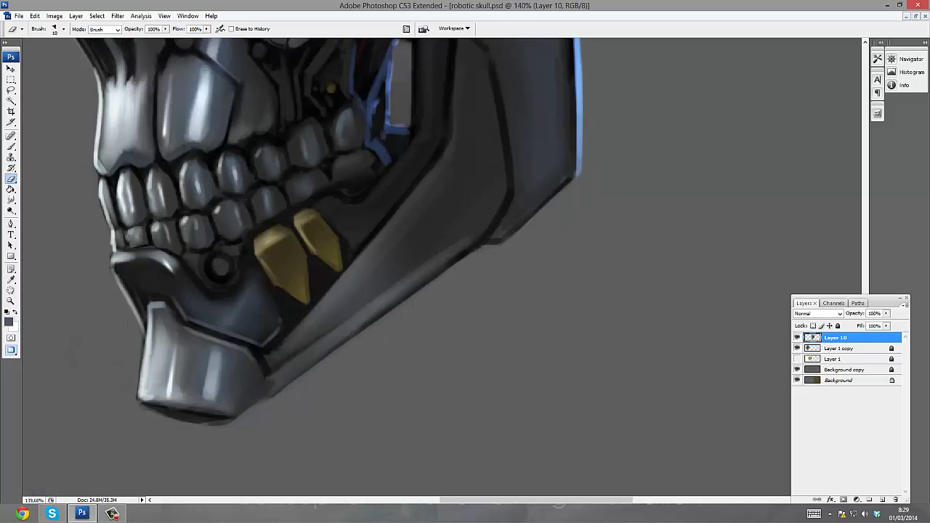
# - Sharpen the dark seam of the jaw panel and extend it up to the ear disc
pyautogui.press('b')
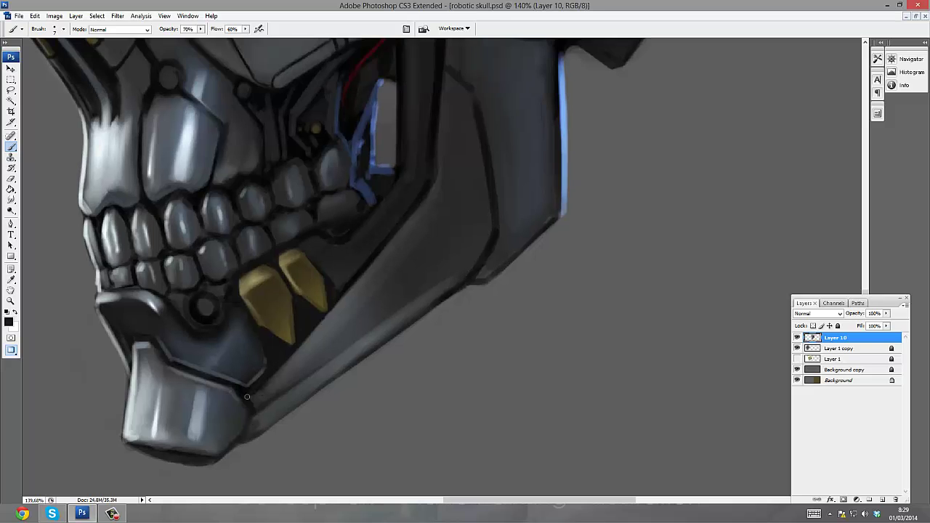
pyautogui.press('r')
pyautogui.moveTo(461, 61); pyautogui.dragTo(361, 229)
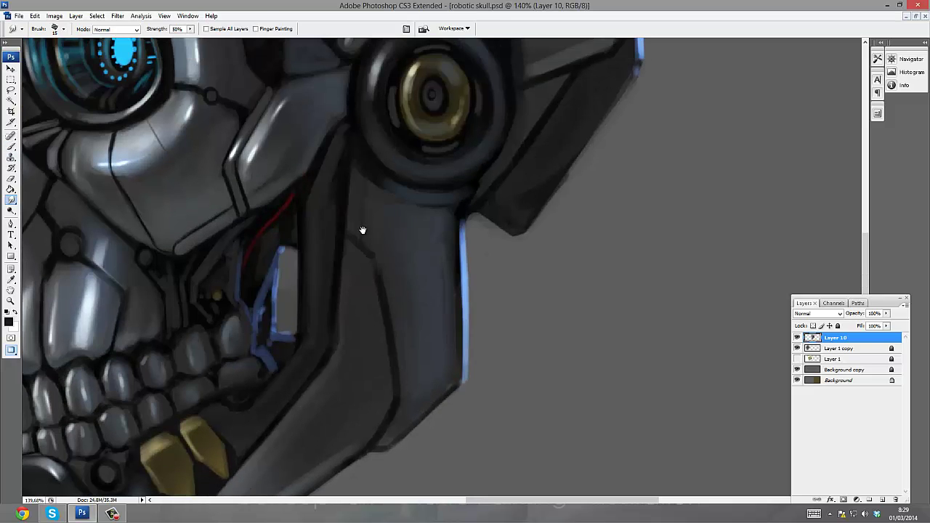
pyautogui.press('b')
pyautogui.moveTo(363, 197); pyautogui.dragTo(360, 289)
pyautogui.moveTo(428, 202); pyautogui.dragTo(415, 147)
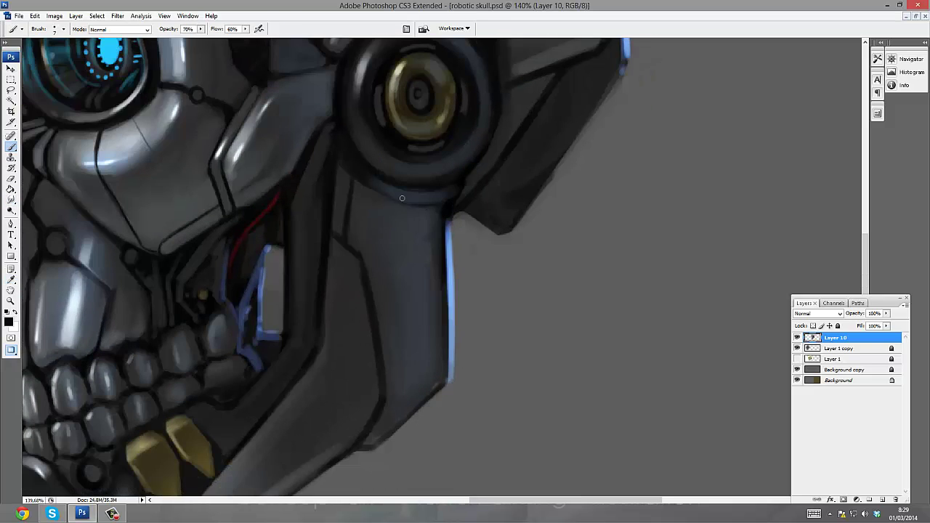
pyautogui.moveTo(402, 198); pyautogui.dragTo(399, 243)
pyautogui.moveTo(327, 242); pyautogui.dragTo(347, 225)
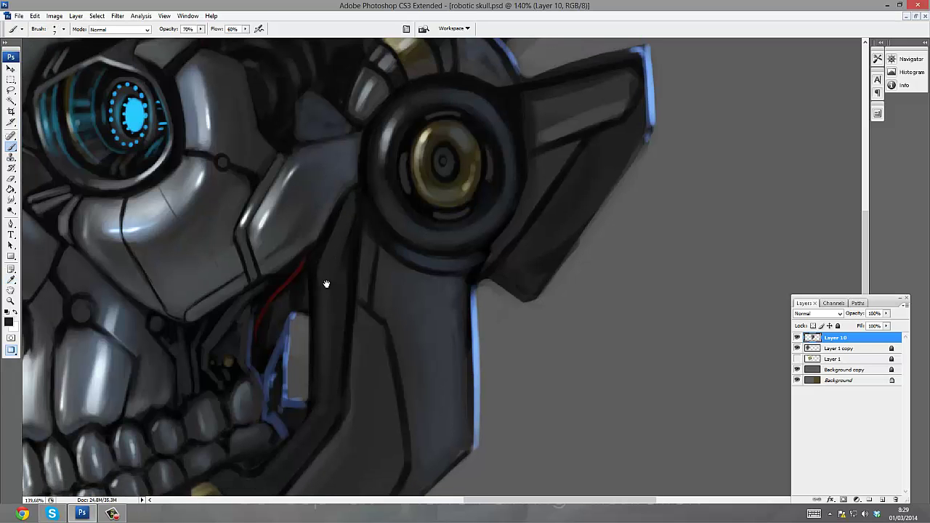
# - Examine the whole skull, then the gold disc in front of the gold strut
pyautogui.press('z')
pyautogui.keyDown('alt'); pyautogui.click(419, 184); pyautogui.keyUp('alt')
pyautogui.keyDown('alt'); pyautogui.click(418, 185); pyautogui.keyUp('alt')
pyautogui.keyDown('alt'); pyautogui.click(419, 184); pyautogui.keyUp('alt')
pyautogui.keyDown('alt'); pyautogui.click(418, 185); pyautogui.keyUp('alt')
pyautogui.click(412, 279)
pyautogui.click(412, 279)
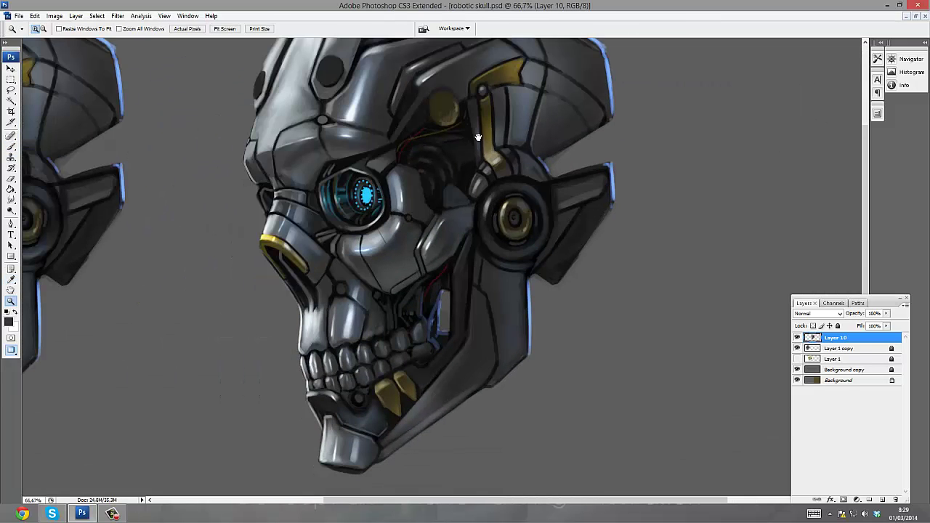
pyautogui.click(882, 500)
pyautogui.press('i')
pyautogui.press('z')
pyautogui.moveTo(339, 48); pyautogui.dragTo(621, 200)
pyautogui.press('r')
pyautogui.hotkey('ctrl', 'e')
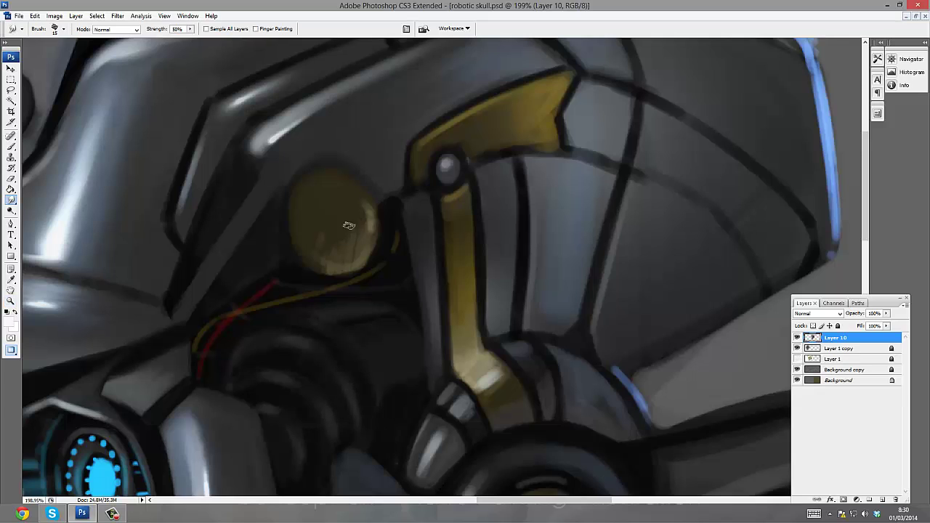
# - Outline the gold disc in black, smooth its shading and paint a dark hole with a grey ring at its centre
pyautogui.press('b')
pyautogui.keyDown('alt'); pyautogui.click(373, 210); pyautogui.keyUp('alt')
pyautogui.keyDown('alt'); pyautogui.click(299, 200); pyautogui.keyUp('alt')
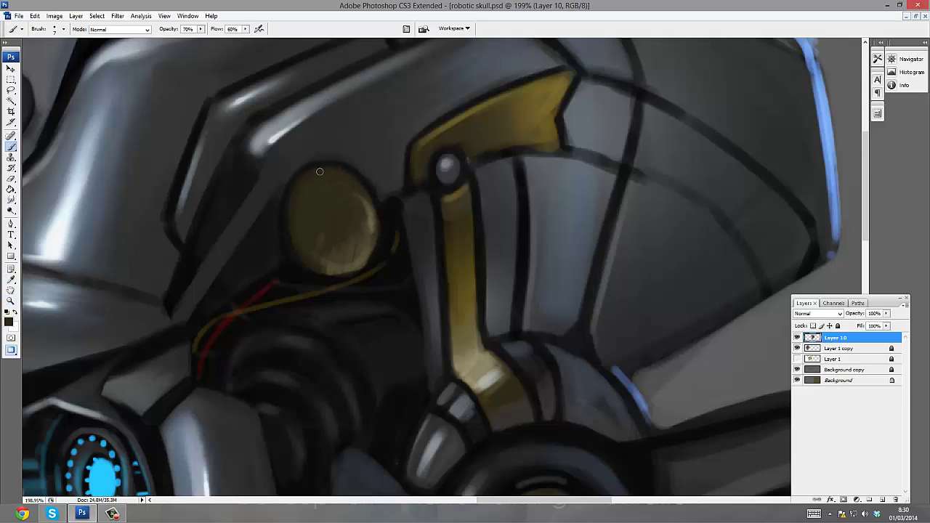
pyautogui.moveTo(331, 269)
pyautogui.mouseDown()
pyautogui.moveTo(369, 189)
pyautogui.moveTo(373, 233)
pyautogui.mouseUp()
pyautogui.keyDown('alt'); pyautogui.click(342, 254); pyautogui.keyUp('alt')
pyautogui.moveTo(306, 258)
pyautogui.mouseDown()
pyautogui.moveTo(366, 200)
pyautogui.moveTo(330, 241)
pyautogui.moveTo(348, 215)
pyautogui.moveTo(359, 133)
pyautogui.mouseUp()
pyautogui.keyDown('alt'); pyautogui.click(388, 243); pyautogui.keyUp('alt')
# - Flip the canvas horizontally and sharpen the edges of the narrow grey strip beside the gold strut with sampled colours
pyautogui.hotkey('ctrl', 'shift', 'h')
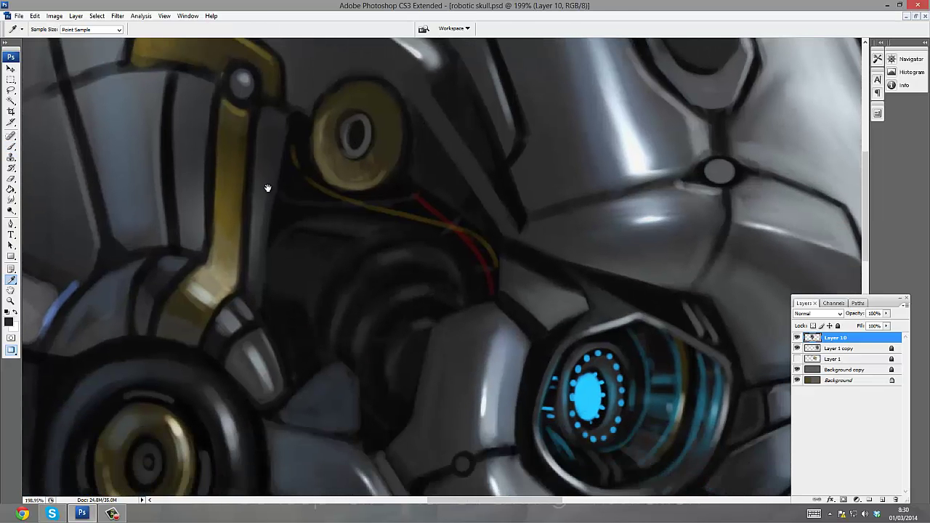
pyautogui.keyDown('alt'); pyautogui.click(267, 188); pyautogui.keyUp('alt')
pyautogui.moveTo(278, 193); pyautogui.dragTo(264, 313)
pyautogui.moveTo(264, 316)
pyautogui.mouseDown()
pyautogui.moveTo(263, 287)
pyautogui.moveTo(282, 357)
pyautogui.mouseUp()
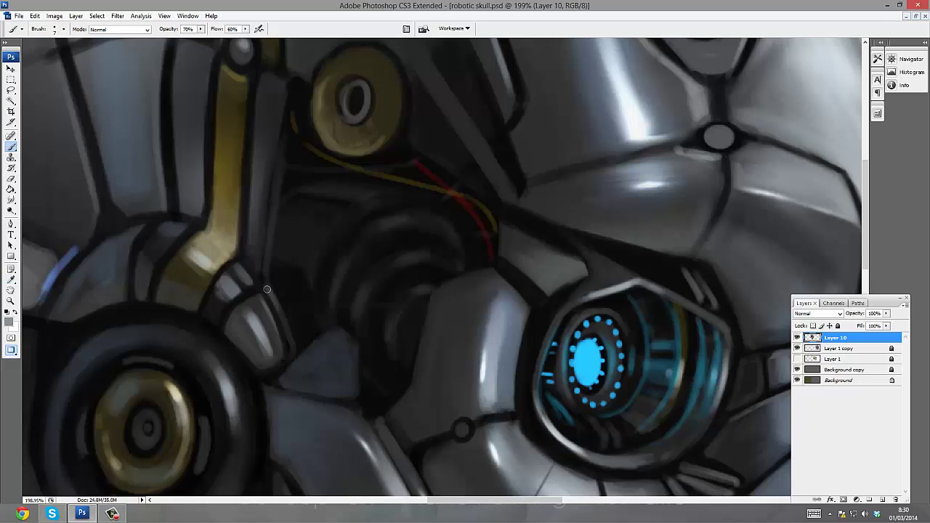
pyautogui.moveTo(297, 234); pyautogui.dragTo(327, 153)
pyautogui.keyDown('alt'); pyautogui.click(327, 153); pyautogui.keyUp('alt')
# - On a new layer, paint a thin grey rim line along the outer side of the eye socket's dark border
pyautogui.hotkey('ctrl', 'alt', 'shift', 'n')
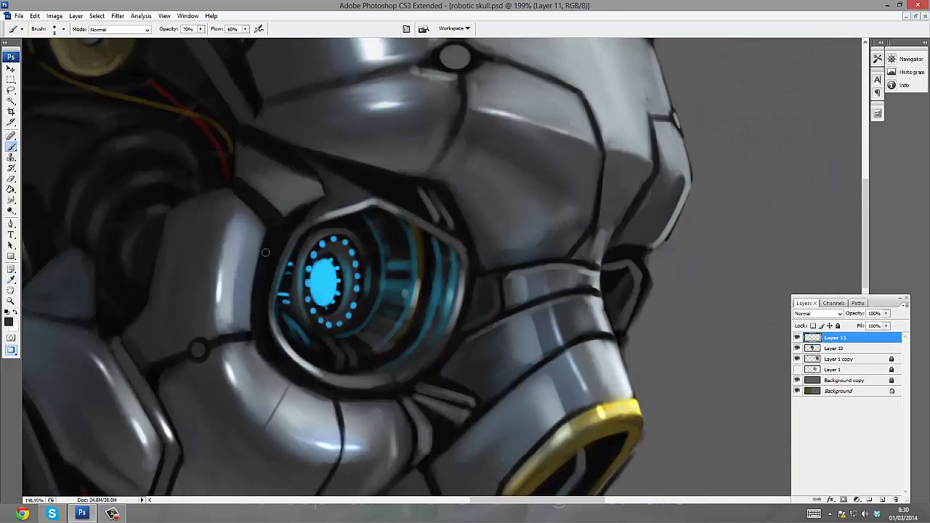
pyautogui.moveTo(266, 252)
pyautogui.mouseDown()
pyautogui.moveTo(262, 312)
pyautogui.moveTo(295, 378)
pyautogui.moveTo(339, 393)
pyautogui.moveTo(265, 257)
pyautogui.moveTo(258, 340)
pyautogui.moveTo(294, 375)
pyautogui.moveTo(254, 291)
pyautogui.moveTo(255, 343)
pyautogui.mouseUp()
pyautogui.keyDown('alt'); pyautogui.click(349, 215); pyautogui.keyUp('alt')
pyautogui.keyDown('alt'); pyautogui.click(229, 273); pyautogui.keyUp('alt')
pyautogui.press('e')
pyautogui.press('z')
pyautogui.moveTo(71, 83); pyautogui.dragTo(699, 426)
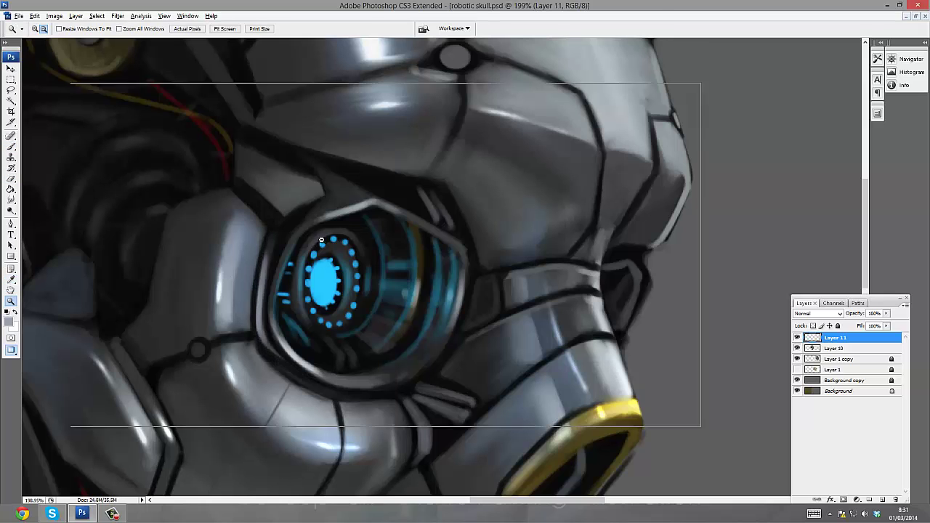
# - On a new layer, redraw the dark seams around the upper-jaw plate below the round bolt with sampled colour
pyautogui.keyDown('alt'); pyautogui.click(464, 174); pyautogui.keyUp('alt')
pyautogui.hotkey('ctrl', 'alt', 'shift', 'n')
pyautogui.moveTo(360, 185); pyautogui.dragTo(669, 354)
pyautogui.click(419, 296)
pyautogui.click(422, 285)
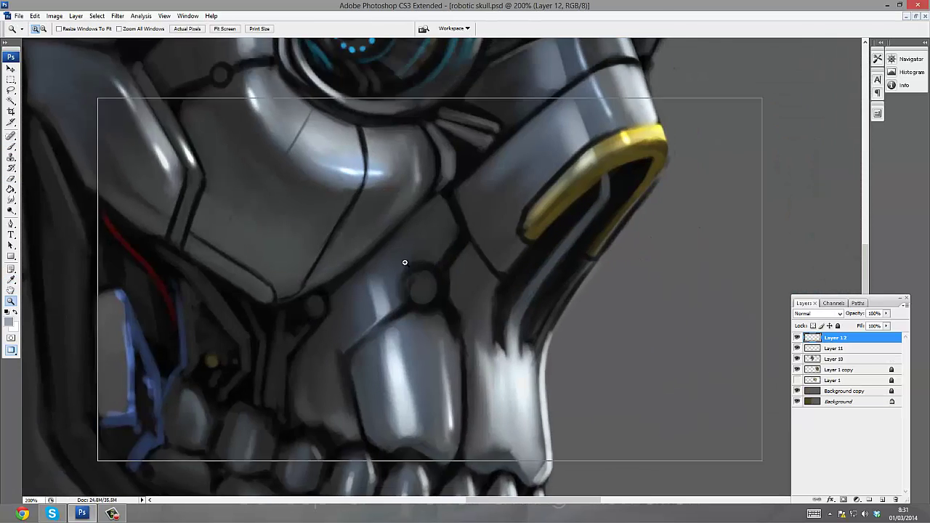
pyautogui.press('b')
pyautogui.keyDown('alt'); pyautogui.click(399, 312); pyautogui.keyUp('alt')
pyautogui.moveTo(398, 315)
pyautogui.mouseDown()
pyautogui.moveTo(363, 334)
pyautogui.moveTo(336, 369)
pyautogui.mouseUp()
pyautogui.moveTo(329, 419)
pyautogui.mouseDown()
pyautogui.moveTo(345, 353)
pyautogui.moveTo(366, 428)
pyautogui.mouseUp()
pyautogui.moveTo(352, 306); pyautogui.dragTo(325, 352)
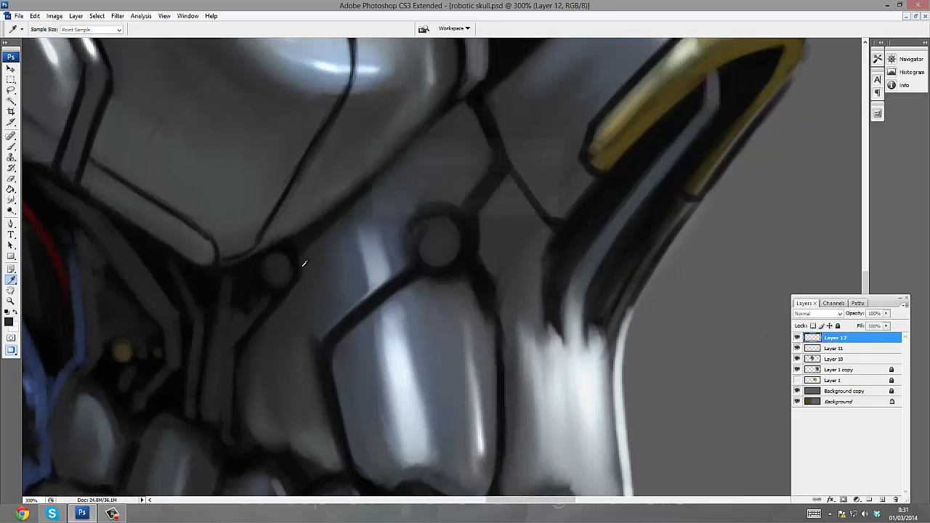
# - On another new layer, split the thick black seams around the round bolt with thin grey inner lines
pyautogui.hotkey('ctrl', 'alt', 'shift', 'n')
pyautogui.moveTo(477, 107); pyautogui.dragTo(370, 184)
pyautogui.keyDown('alt'); pyautogui.click(367, 195); pyautogui.keyUp('alt')
pyautogui.moveTo(389, 251); pyautogui.dragTo(362, 294)
pyautogui.moveTo(349, 348); pyautogui.dragTo(367, 293)
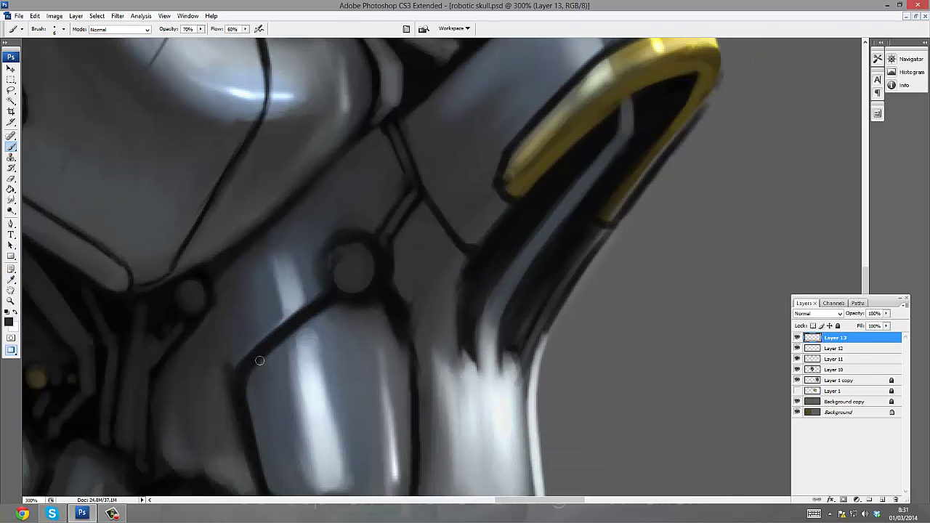
pyautogui.moveTo(245, 372); pyautogui.dragTo(316, 307)
pyautogui.moveTo(387, 296); pyautogui.dragTo(403, 330)
pyautogui.moveTo(413, 366); pyautogui.dragTo(413, 311)
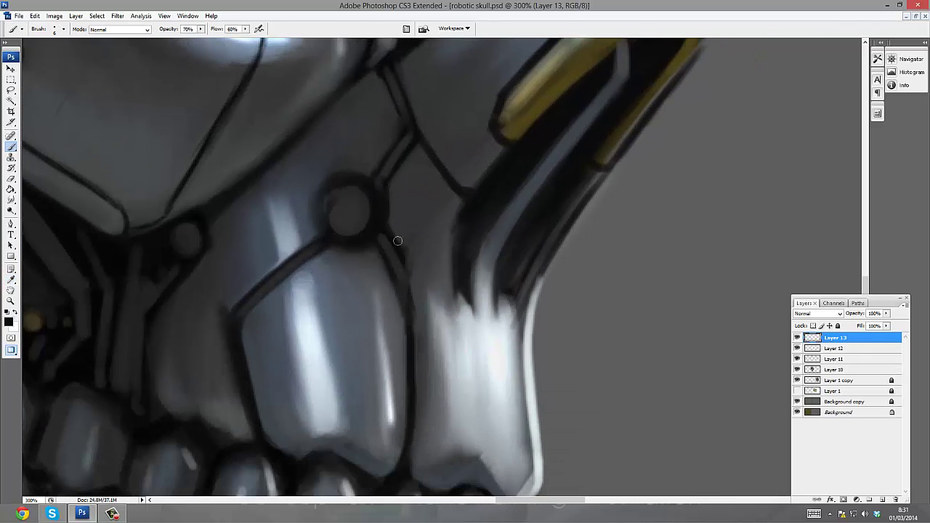
# - Refine the dark seam running down the nose side of the upper-jaw plate with sampled colours
pyautogui.moveTo(397, 241); pyautogui.dragTo(412, 324)
pyautogui.keyDown('alt'); pyautogui.click(403, 263); pyautogui.keyUp('alt')
pyautogui.moveTo(400, 264); pyautogui.dragTo(409, 397)
pyautogui.moveTo(271, 281)
pyautogui.mouseDown()
pyautogui.moveTo(366, 210)
pyautogui.moveTo(286, 282)
pyautogui.mouseUp()
pyautogui.keyDown('alt'); pyautogui.click(286, 282); pyautogui.keyUp('alt')
# - Add a light grey line inside the dark seam crossing the nose bridge
pyautogui.moveTo(250, 315); pyautogui.dragTo(443, 202)
pyautogui.keyDown('alt'); pyautogui.click(428, 179); pyautogui.keyUp('alt')
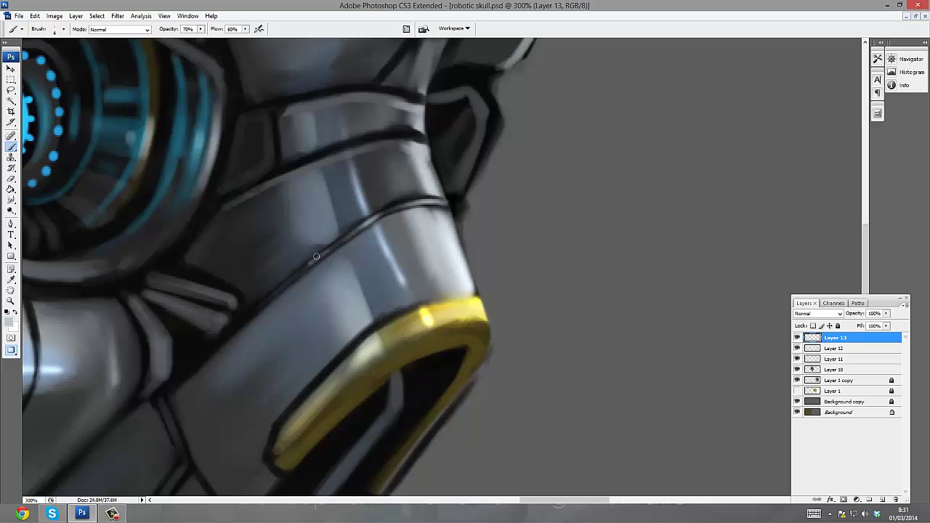
pyautogui.moveTo(316, 257); pyautogui.dragTo(259, 310)
# - On a new layer, refine the contour where the nostril cavity meets the bright upper-jaw plate with sampled colours
pyautogui.press('z')
pyautogui.keyDown('alt'); pyautogui.click(424, 179); pyautogui.keyUp('alt')
pyautogui.keyDown('alt'); pyautogui.click(424, 179); pyautogui.keyUp('alt')
pyautogui.keyDown('alt'); pyautogui.click(424, 178); pyautogui.keyUp('alt')
pyautogui.hotkey('ctrl', 'alt', 'shift', 'n')
pyautogui.moveTo(455, 214); pyautogui.dragTo(379, 158)
pyautogui.click(377, 267)
pyautogui.click(378, 267)
pyautogui.press('b')
pyautogui.keyDown('alt'); pyautogui.click(375, 335); pyautogui.keyUp('alt')
pyautogui.moveTo(357, 288)
pyautogui.mouseDown()
pyautogui.moveTo(370, 425)
pyautogui.moveTo(343, 389)
pyautogui.mouseUp()
pyautogui.keyDown('alt'); pyautogui.click(353, 438); pyautogui.keyUp('alt')
# - On a new layer at 50% opacity, paint a grey patch and small cross struts inside the nostril cavity
pyautogui.hotkey('ctrl', 'alt', 'shift', 'n')
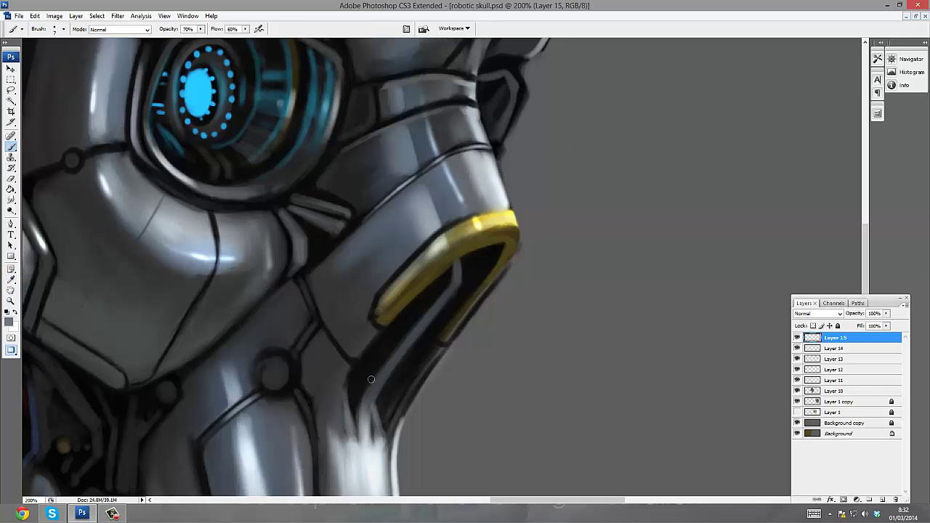
pyautogui.press('v')
pyautogui.press('5')
pyautogui.press('b')
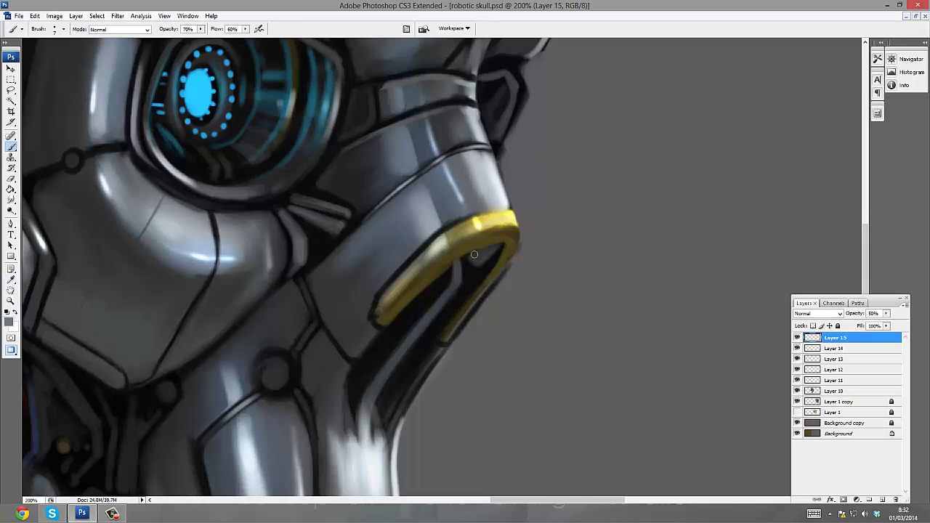
pyautogui.press('e')
pyautogui.press('b')
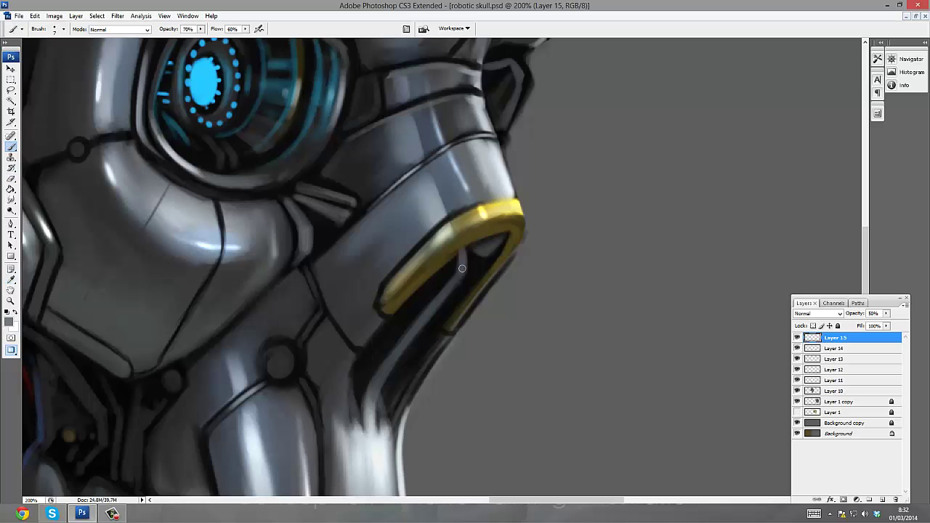
pyautogui.press('z')
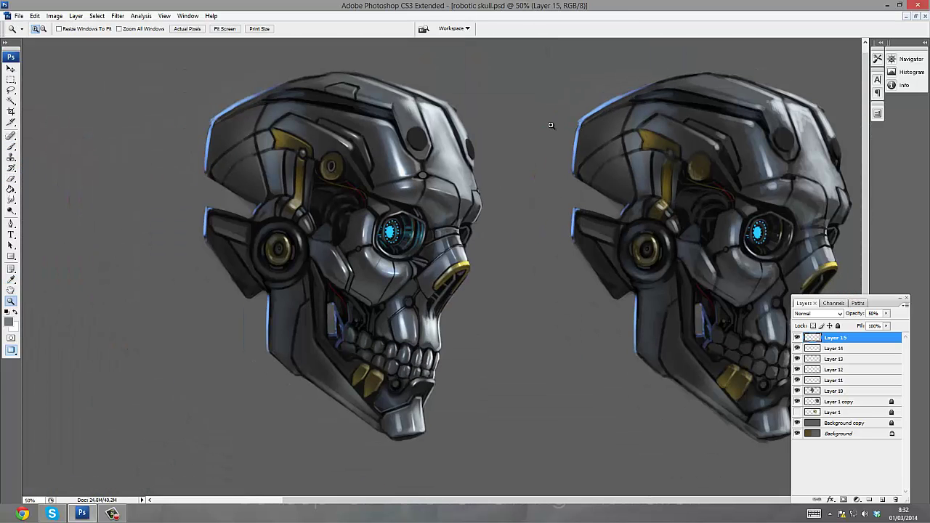
# - On a new layer, brush soft blue-grey shading into the nostril cavity and reduce the opacity to 50%
pyautogui.hotkey('ctrl', 'shift', 'alt', 'n')
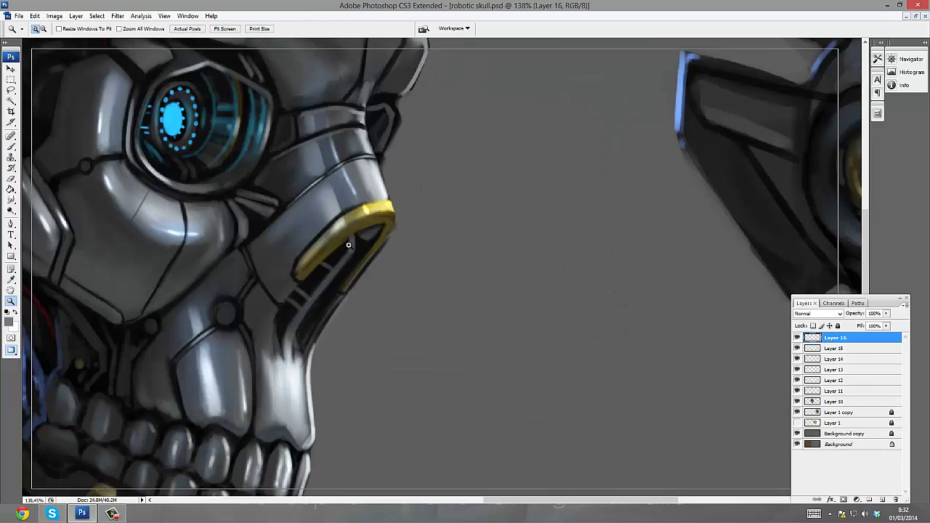
pyautogui.click(348, 245)
pyautogui.press('b')
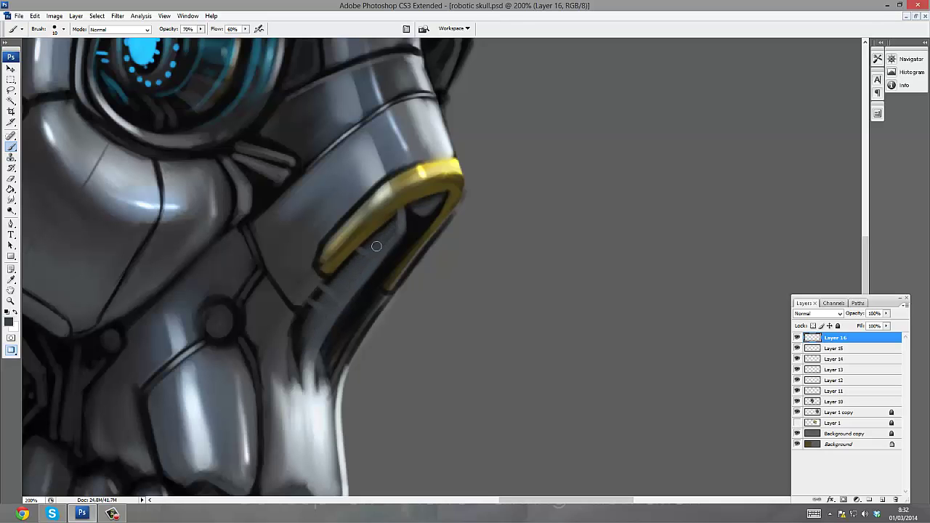
pyautogui.press('5')
pyautogui.moveTo(407, 232); pyautogui.dragTo(341, 330)
# - Paint pale vertical highlights on the nose bridge on a separate layer set to 40% opacity
pyautogui.press('z')
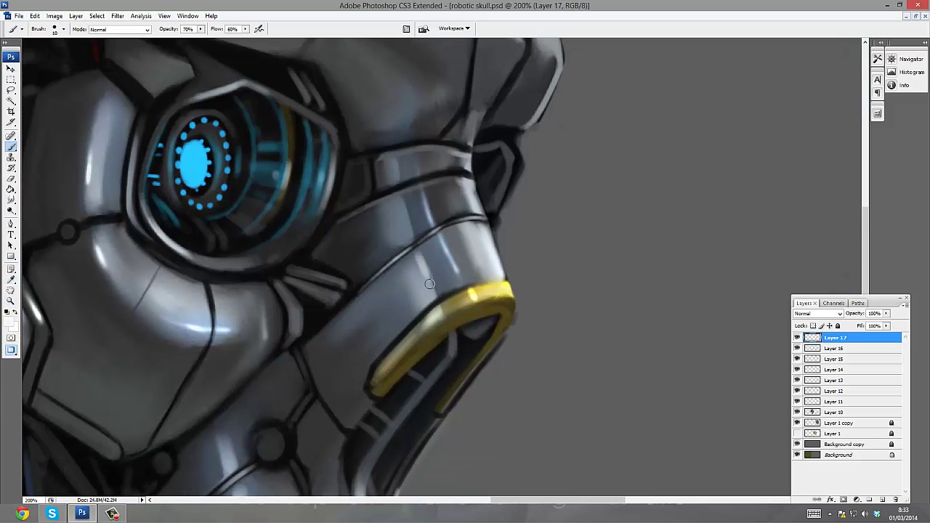
pyautogui.moveTo(441, 161); pyautogui.dragTo(425, 247)
pyautogui.scroll(-3, 425, 247)
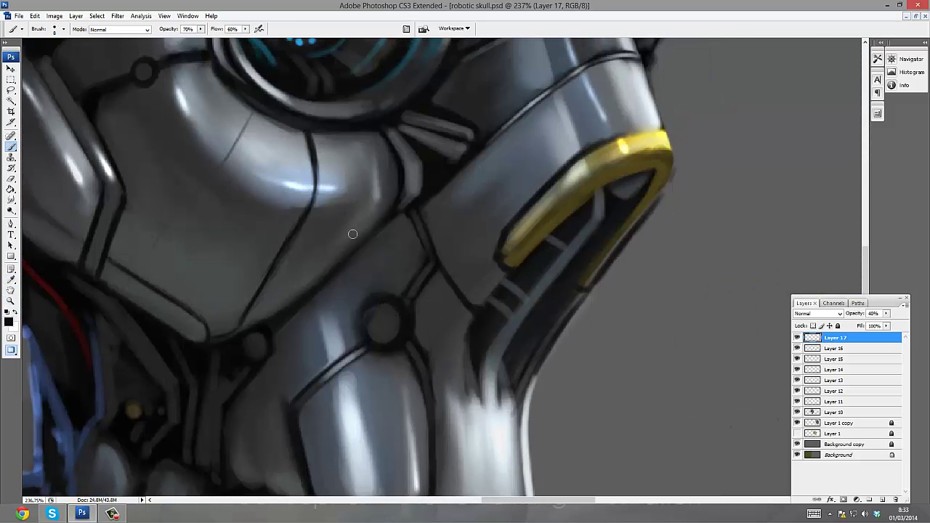
# - On a new layer, sharpen the black ring of the round bolt and the dark lower edge of the cheek plate
pyautogui.hotkey('ctrl', 'shift', 'alt', 'n')
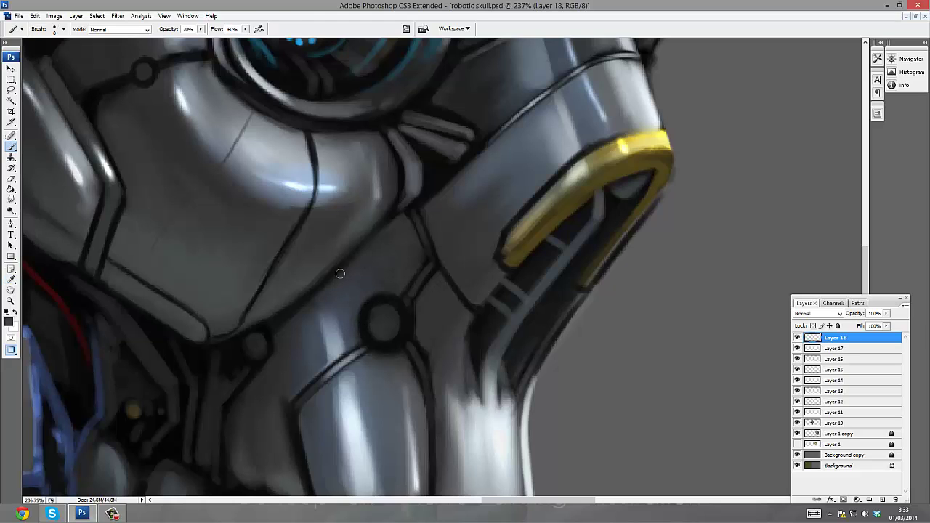
pyautogui.moveTo(340, 273); pyautogui.dragTo(334, 289)
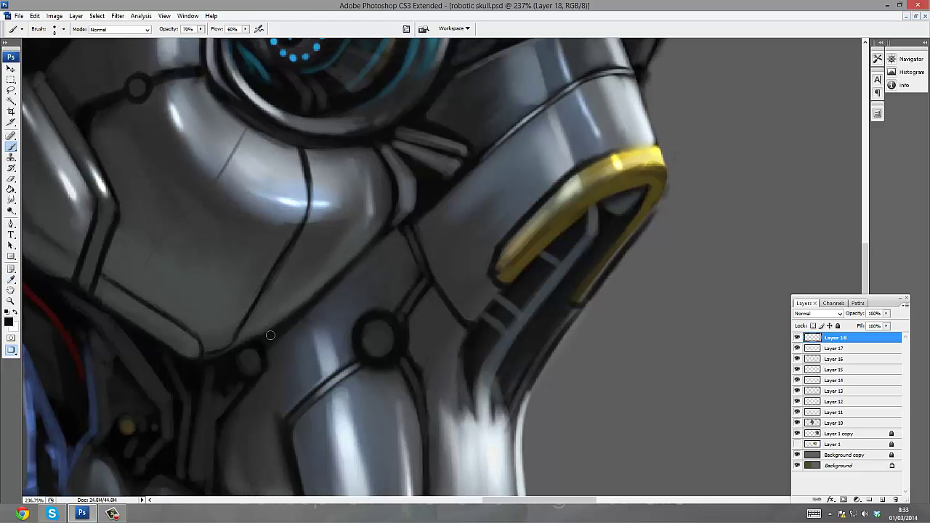
pyautogui.moveTo(430, 187); pyautogui.dragTo(424, 134)
pyautogui.press('i')
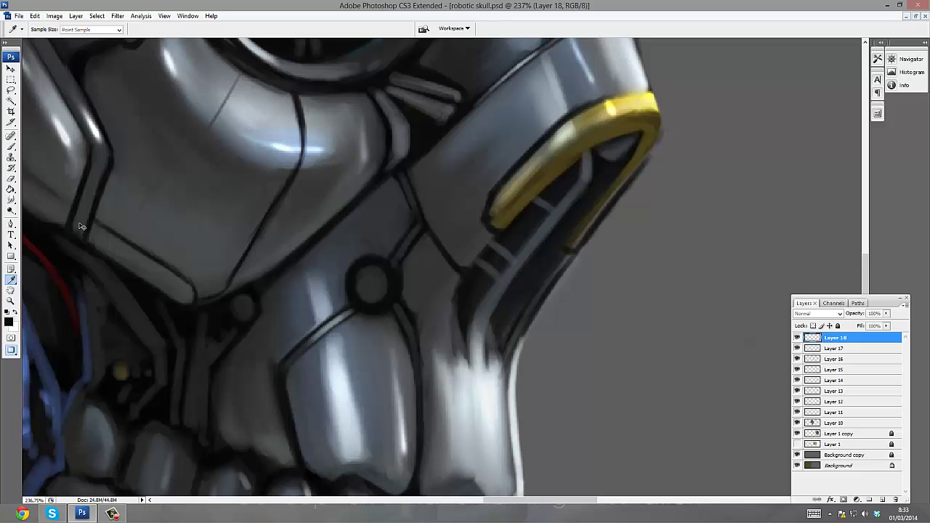
# - On a new layer, paint a thin gold ring around the round bolt beside the nose with sampled gold
pyautogui.scroll(3, 464, 124)
pyautogui.hotkey('ctrl', 'shift', 'alt', 'n')
pyautogui.press('b')
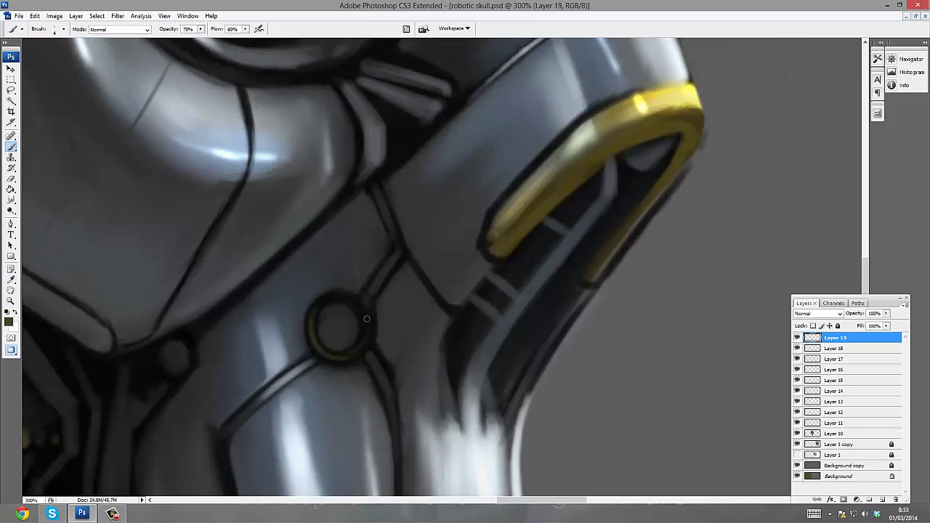
pyautogui.keyDown('alt'); pyautogui.click(640, 99); pyautogui.keyUp('alt')
pyautogui.press('z')
pyautogui.hotkey('ctrl', '-')
pyautogui.hotkey('ctrl', '-')
pyautogui.hotkey('ctrl', '-')
pyautogui.hotkey('ctrl', '-')
# - Add one more layer, merge all the stacked detail layers down into Layer 10 and select the Dodge tool for the forehead
pyautogui.hotkey('ctrl', 'shift', 'n')
pyautogui.press('Return')
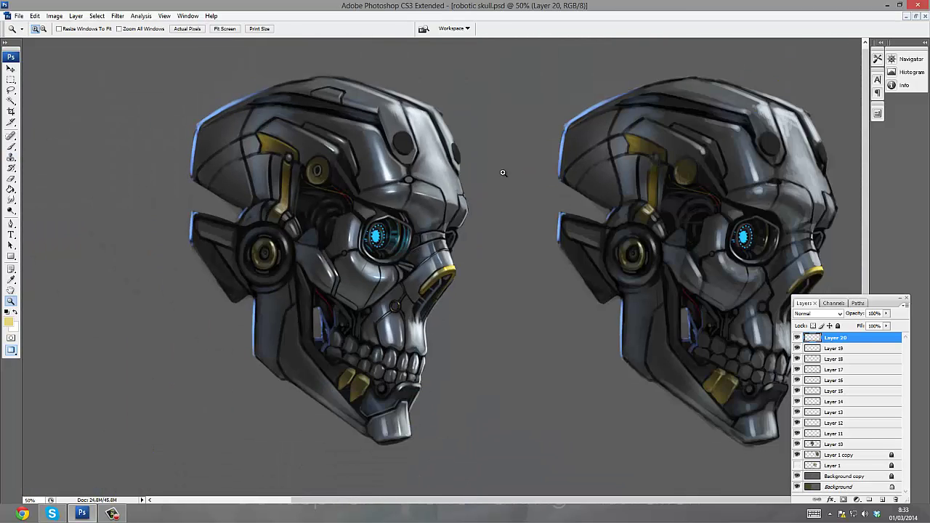
pyautogui.moveTo(301, 82); pyautogui.dragTo(626, 259)
pyautogui.press('o')
pyautogui.hotkey('ctrl', 'e')
pyautogui.hotkey('ctrl', 'e')
pyautogui.hotkey('ctrl', 'e')
pyautogui.hotkey('ctrl', 'e')
pyautogui.hotkey('ctrl', 'e')
pyautogui.hotkey('ctrl', 'e')
pyautogui.hotkey('ctrl', 'e')
pyautogui.hotkey('ctrl', 'e')
pyautogui.hotkey('ctrl', 'e')
pyautogui.hotkey('ctrl', 'e')
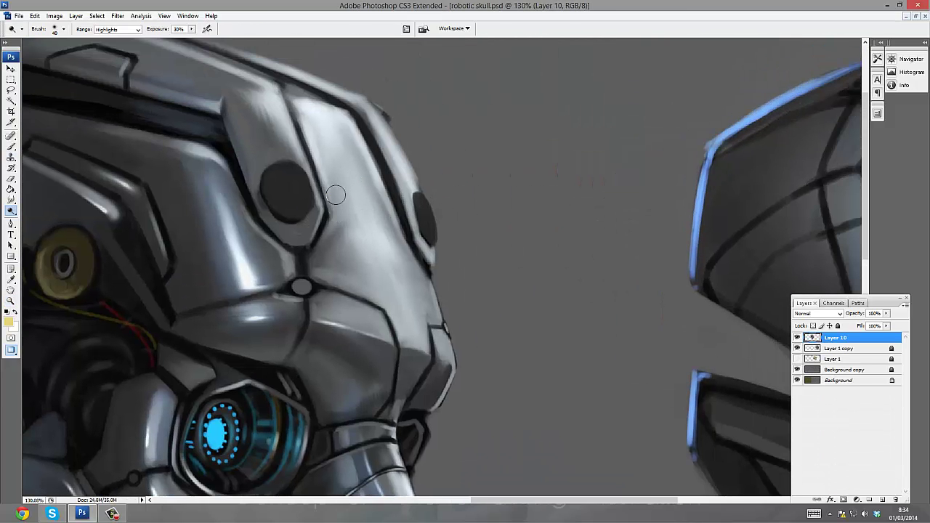
# - Dodge brighter highlights along the front edge of the forehead and on the raised plate holding the round dark bolt
pyautogui.moveTo(364, 166)
pyautogui.mouseDown()
pyautogui.moveTo(412, 305)
pyautogui.moveTo(447, 364)
pyautogui.mouseUp()
pyautogui.scroll(3, 447, 363)
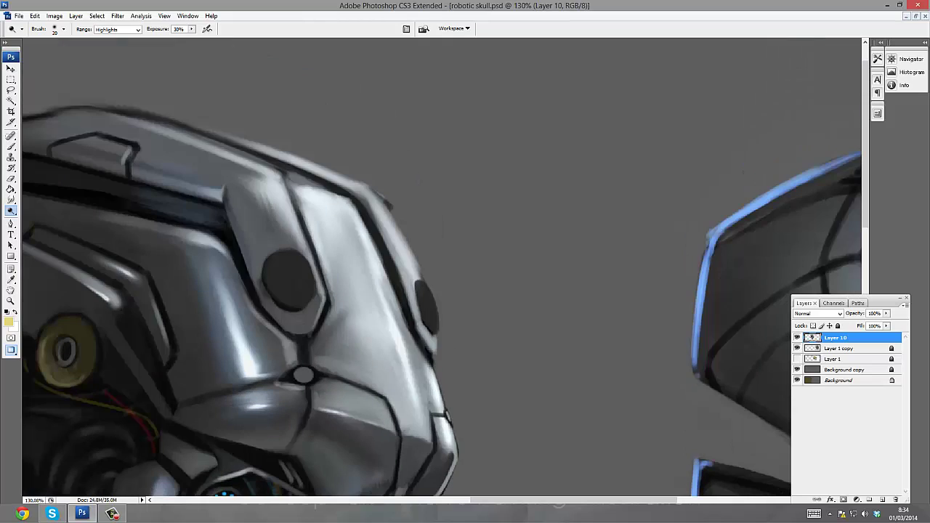
pyautogui.press(']')
pyautogui.press(']')
pyautogui.press(']')
pyautogui.moveTo(242, 193); pyautogui.dragTo(245, 261)
# - Paint a pale sampled-gray rim along the lower edge of the forehead bolt plate and smudge it smooth
pyautogui.press('b')
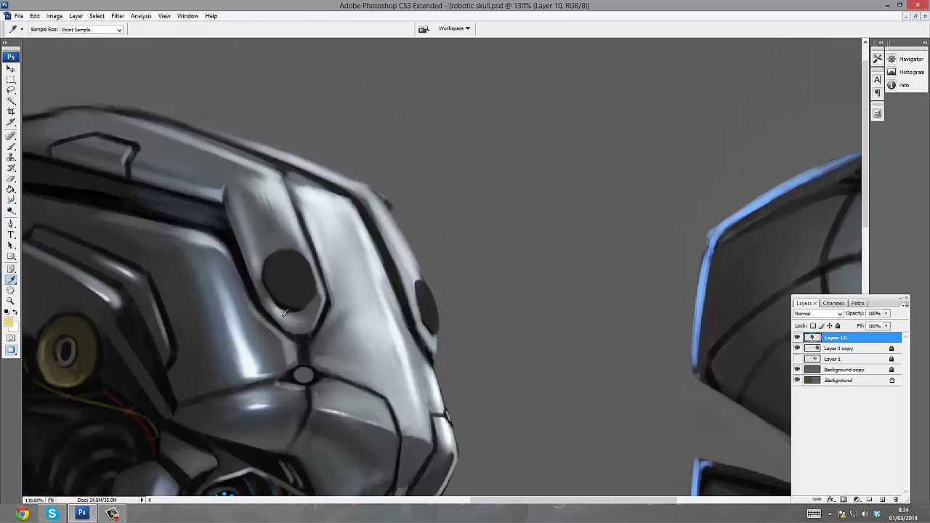
pyautogui.keyDown('alt'); pyautogui.click(260, 278); pyautogui.keyUp('alt')
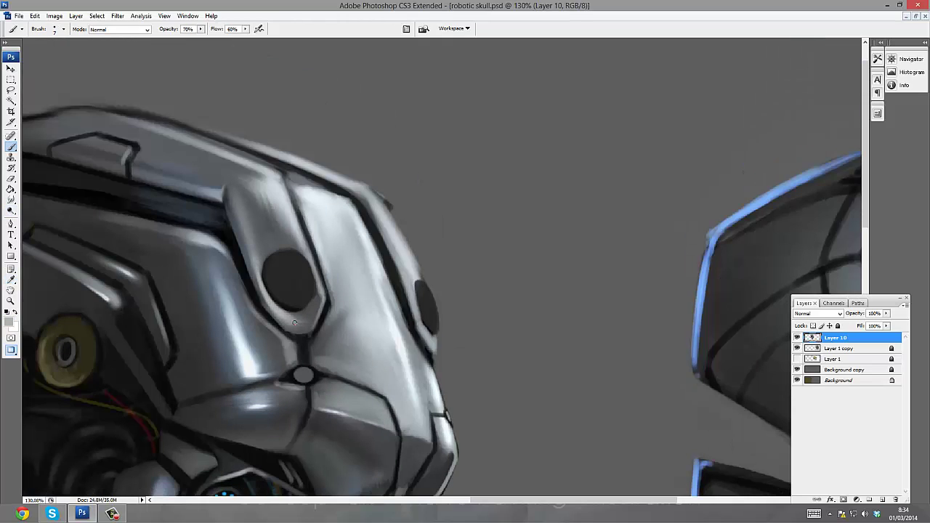
pyautogui.press('r')
pyautogui.moveTo(307, 316); pyautogui.dragTo(318, 303)
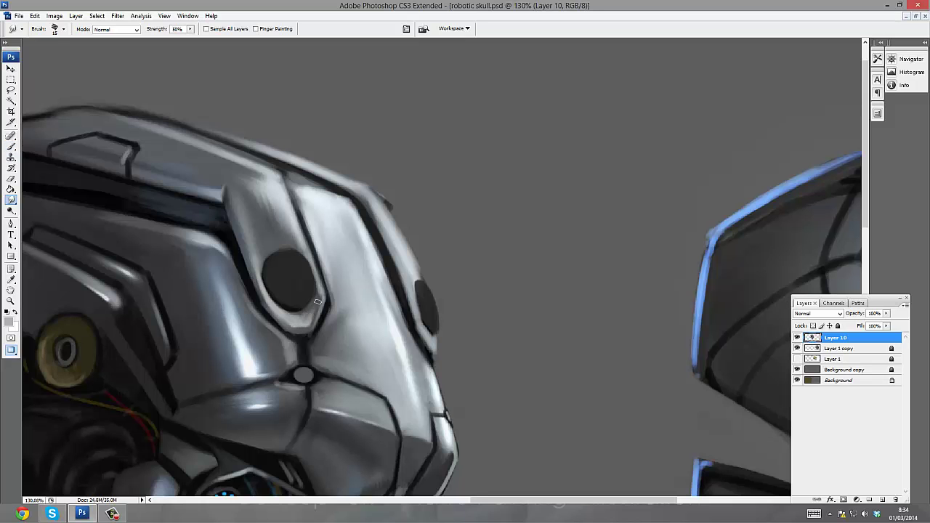
pyautogui.press('b')
pyautogui.moveTo(234, 205); pyautogui.dragTo(253, 271)
# - Add a new layer and merge it down into Layer 10
pyautogui.press('r')
pyautogui.press('z')
pyautogui.keyDown('alt'); pyautogui.click(299, 291); pyautogui.keyUp('alt')
pyautogui.moveTo(299, 290); pyautogui.dragTo(534, 173)
pyautogui.hotkey('ctrl', 'shift', 'n')
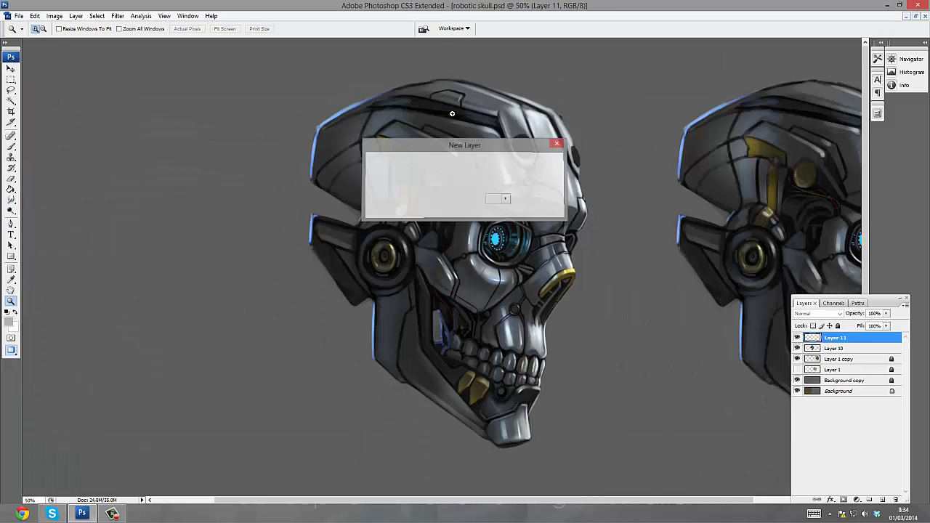
pyautogui.press('Return')
pyautogui.moveTo(646, 178); pyautogui.dragTo(401, 181)
pyautogui.hotkey('ctrl', 'e')
# - Dodge the highlights around the gold temple piece, the eye-side cavity and the inner jaw with a larger brush
pyautogui.press('o')
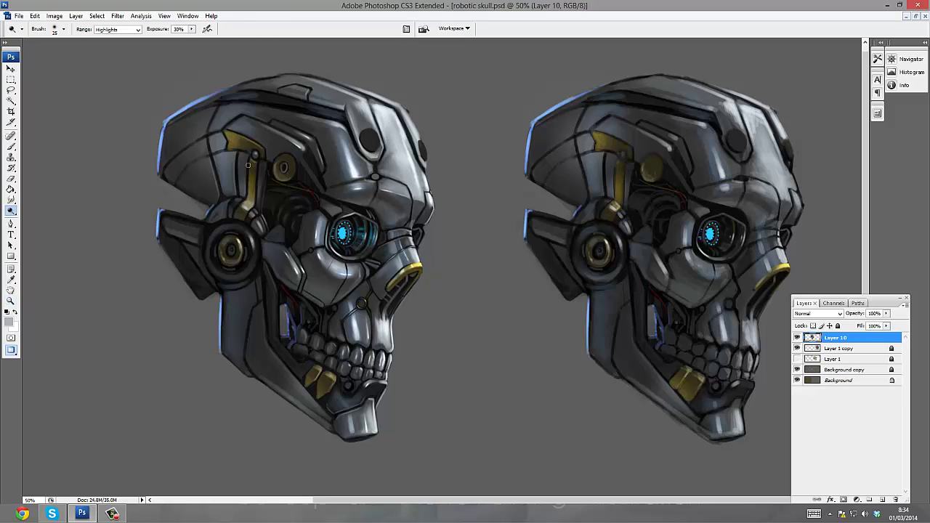
pyautogui.press(']')
pyautogui.press(']')
pyautogui.press(']')
pyautogui.press(']')
pyautogui.press(']')
pyautogui.press(']')
pyautogui.press(']')
pyautogui.press(']')
pyautogui.press(']')
pyautogui.press(']')
pyautogui.press(']')
pyautogui.press(']')
pyautogui.press(']')
pyautogui.press(']')
pyautogui.moveTo(235, 156); pyautogui.dragTo(226, 123)
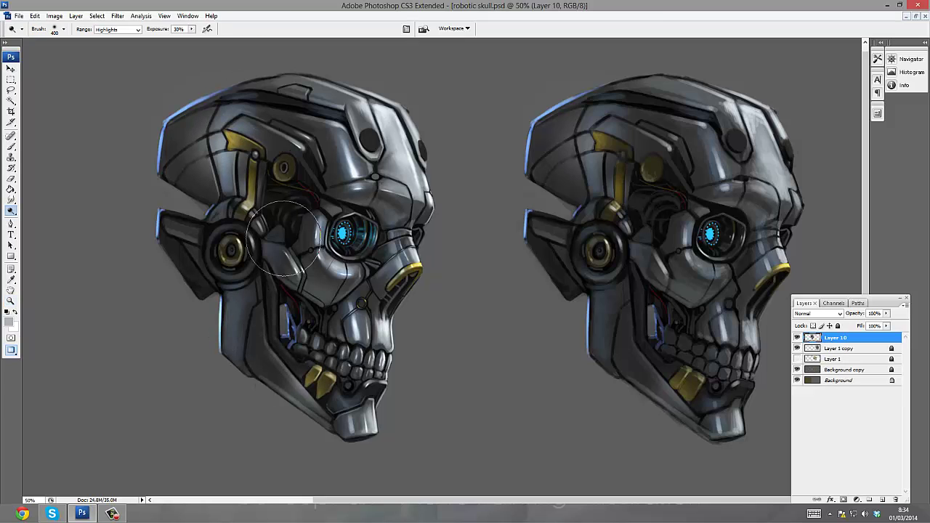
pyautogui.moveTo(305, 335); pyautogui.dragTo(306, 261)
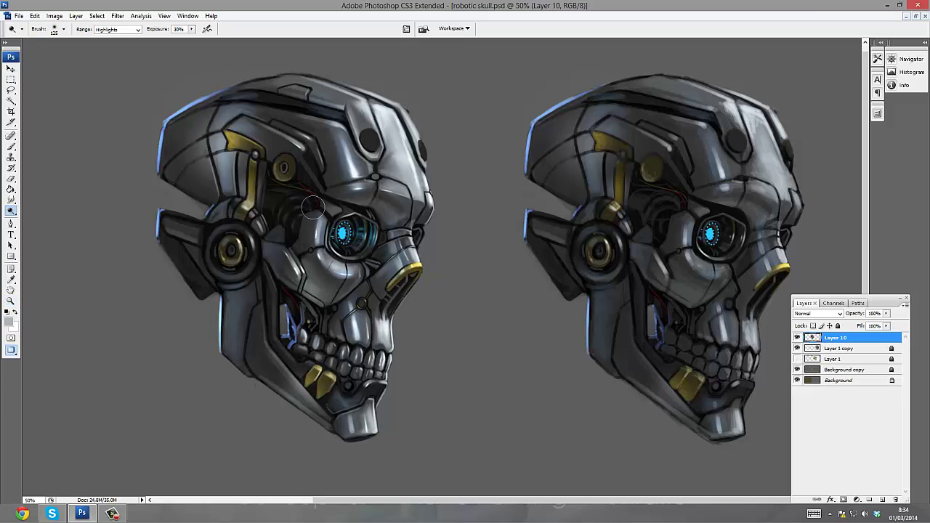
pyautogui.press('r')
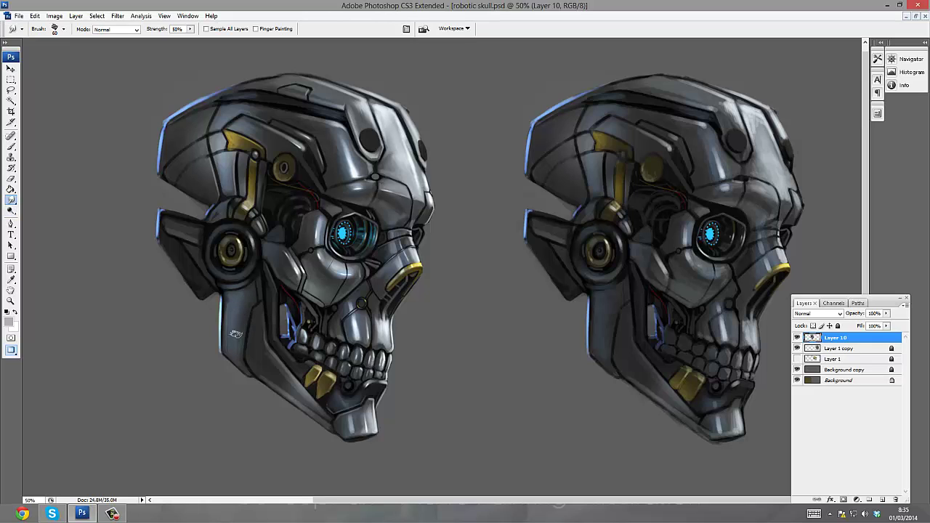
# - Flip the canvas horizontally and merge a new Hue/Saturation adjustment layer down into Layer 10
pyautogui.hotkey('ctrl', 'alt', 'shift', 'h')
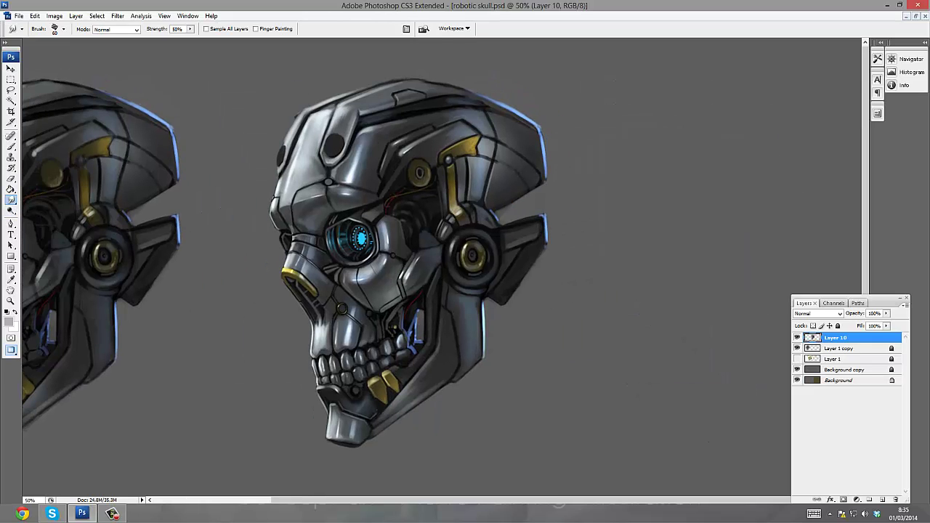
pyautogui.click(856, 500)
pyautogui.click(865, 402)
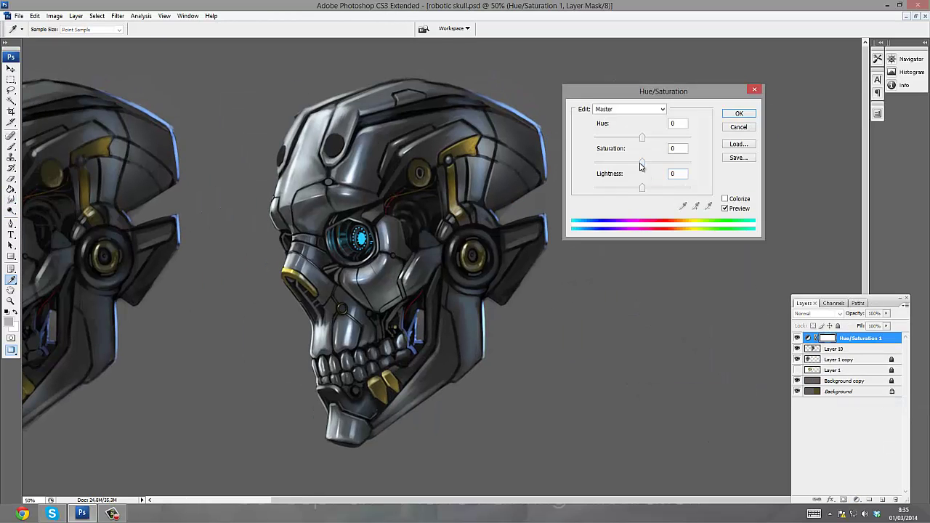
pyautogui.click(738, 114)
pyautogui.click(857, 499)
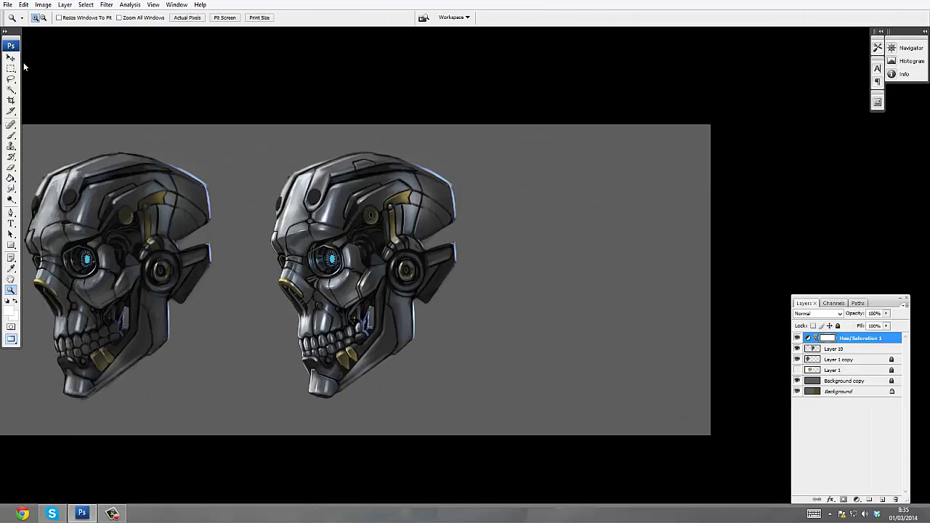
pyautogui.click(11, 58)
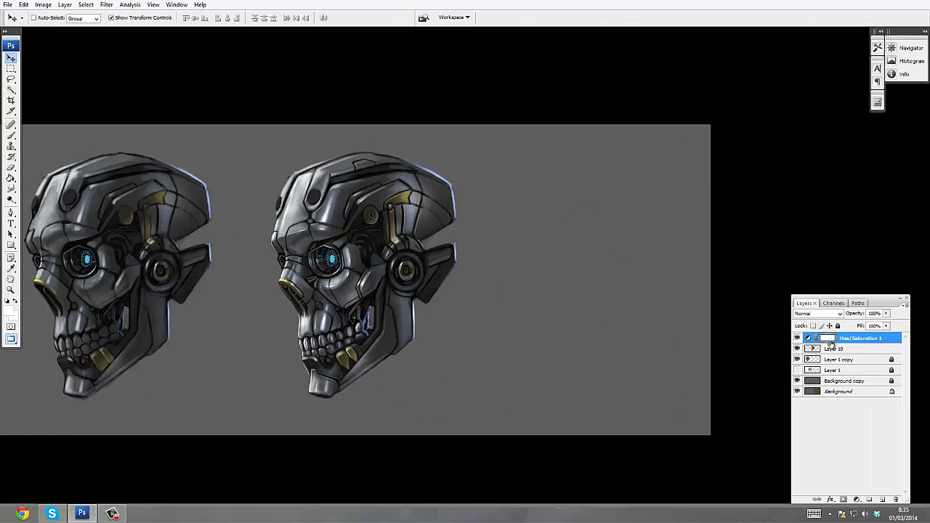
pyautogui.hotkey('ctrl', 'e')
pyautogui.moveTo(403, 228); pyautogui.dragTo(432, 227)
# - Raise Layer 10's brightness and contrast slightly with the Brightness/Contrast adjustment
pyautogui.press('z')
pyautogui.click(440, 270)
pyautogui.click(43, 4)
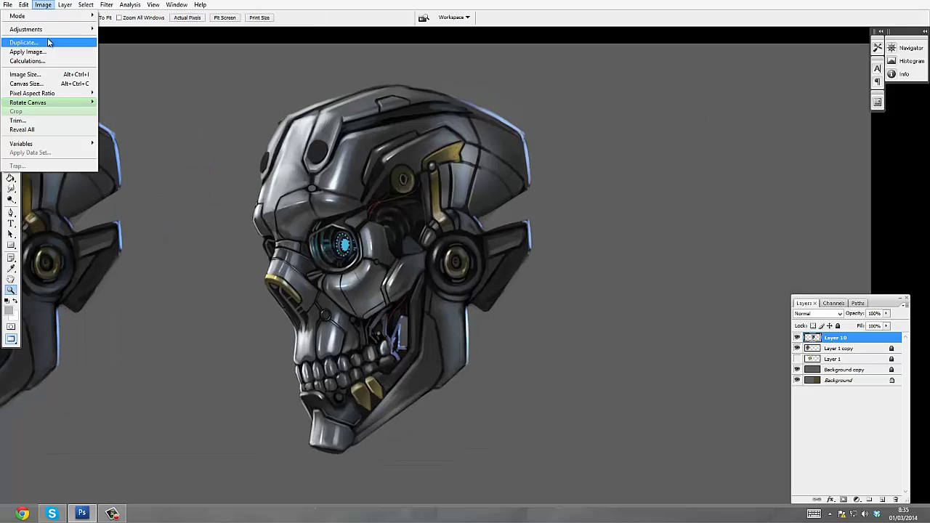
pyautogui.click(211, 117)
pyautogui.moveTo(218, 143); pyautogui.dragTo(227, 147)
pyautogui.click(300, 129)
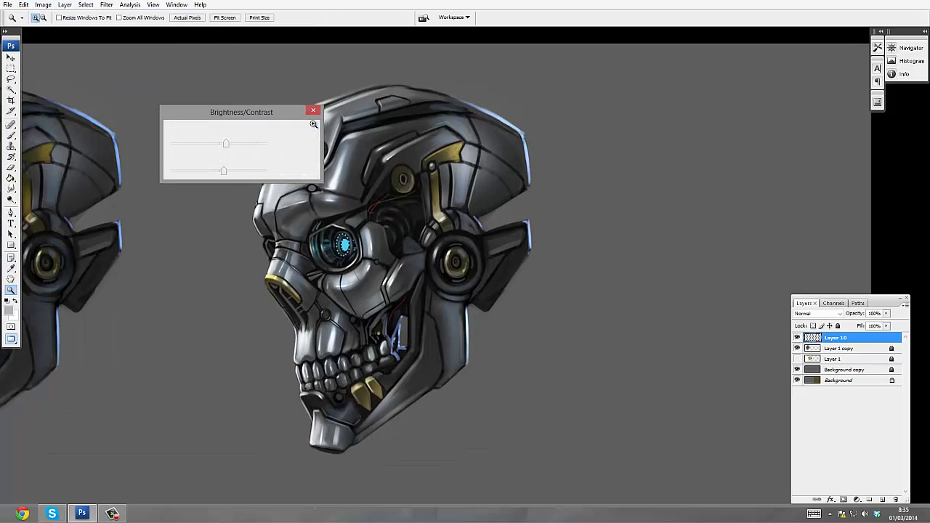
# - Paint a large soft light-blue (#76d1ff) glow around the skull on a new layer placed below Layer 10
pyautogui.hotkey('ctrl', 'shift', 'alt', 'n')
pyautogui.press('b')
pyautogui.click(63, 18)
pyautogui.click(50, 159)
pyautogui.click(9, 311)
pyautogui.click(710, 151)
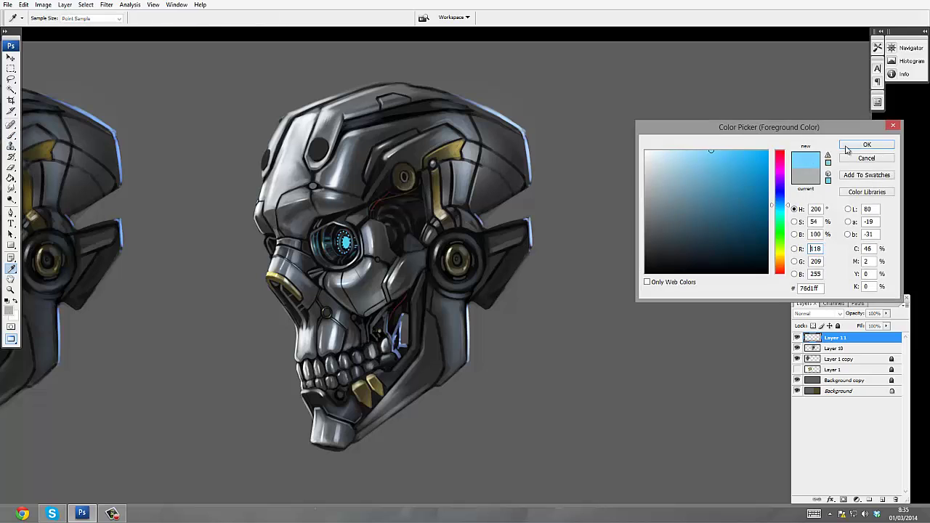
pyautogui.click(849, 148)
pyautogui.press(']')
pyautogui.press(']')
pyautogui.press(']')
pyautogui.press(']')
pyautogui.press(']')
pyautogui.press(']')
pyautogui.press(']')
pyautogui.press(']')
pyautogui.press(']')
pyautogui.press(']')
pyautogui.moveTo(428, 265)
pyautogui.mouseDown()
pyautogui.moveTo(412, 254)
pyautogui.moveTo(450, 229)
pyautogui.moveTo(429, 193)
pyautogui.mouseUp()
pyautogui.hotkey('ctrl', '[')
pyautogui.press('v')
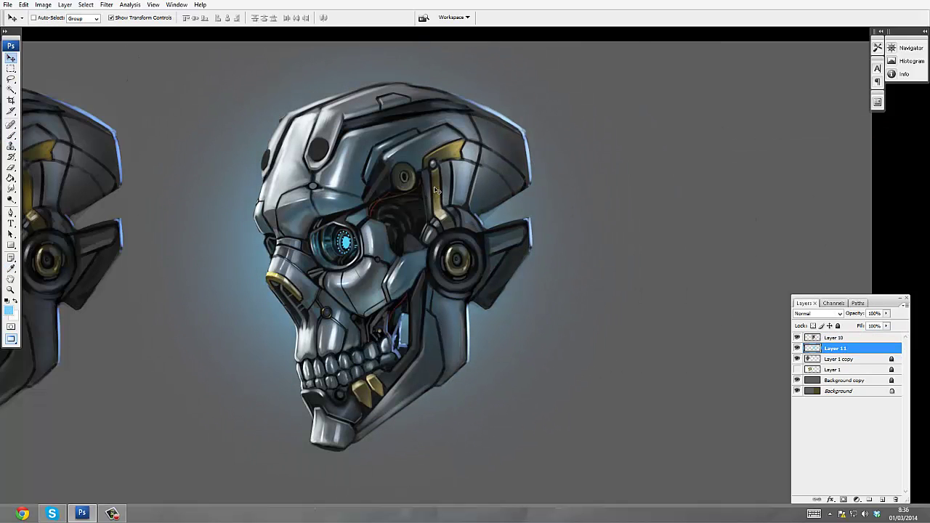
pyautogui.click(43, 4)
pyautogui.moveTo(62, 27)
pyautogui.click(145, 122)
pyautogui.moveTo(744, 178); pyautogui.dragTo(672, 179)
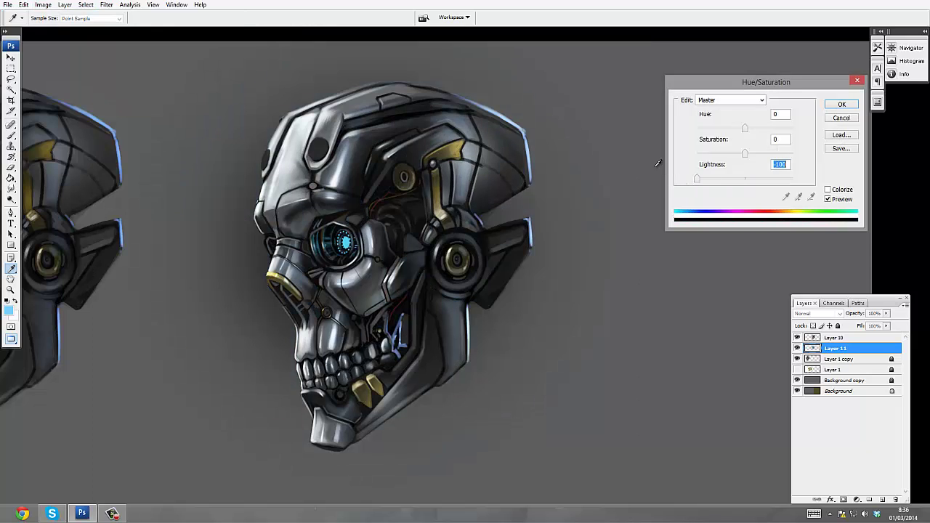
pyautogui.press('Escape')
# - Add a new layer above Layer 10 and erase the white test highlight from the brow
pyautogui.hotkey('ctrl', 'shift', 'n')
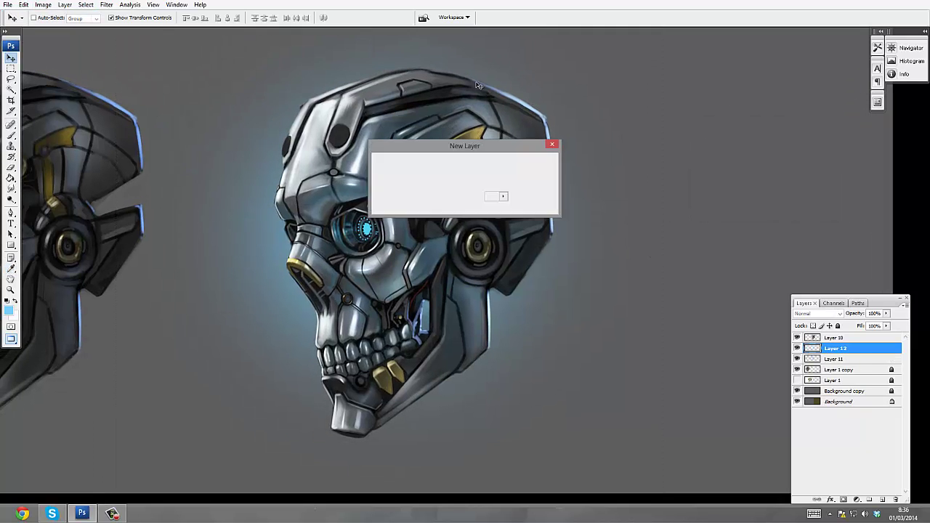
pyautogui.press('Return')
pyautogui.press('b')
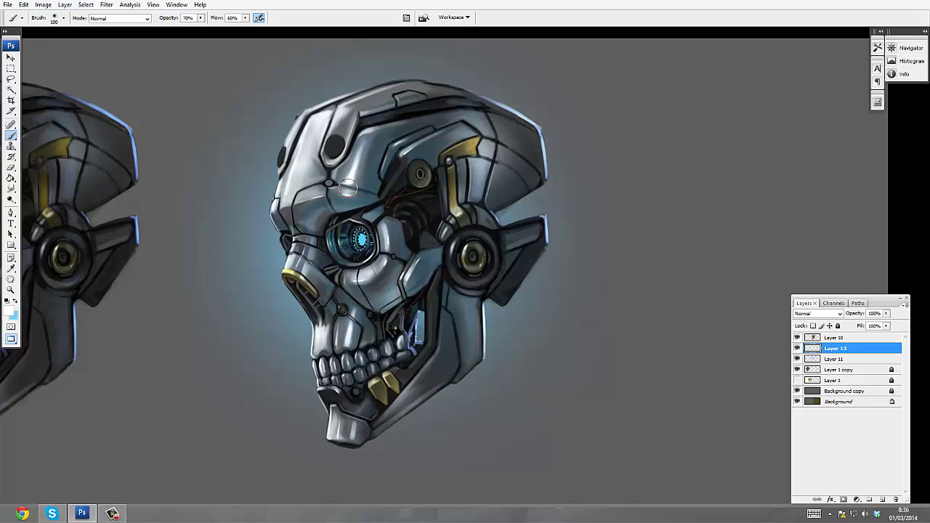
pyautogui.moveTo(796, 350); pyautogui.dragTo(847, 336)
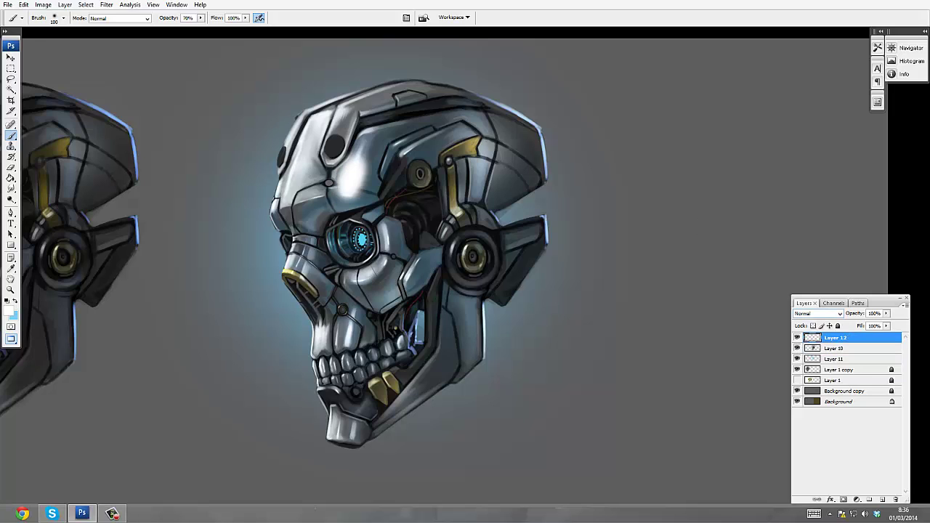
pyautogui.press('e')
pyautogui.moveTo(355, 144); pyautogui.dragTo(347, 211)
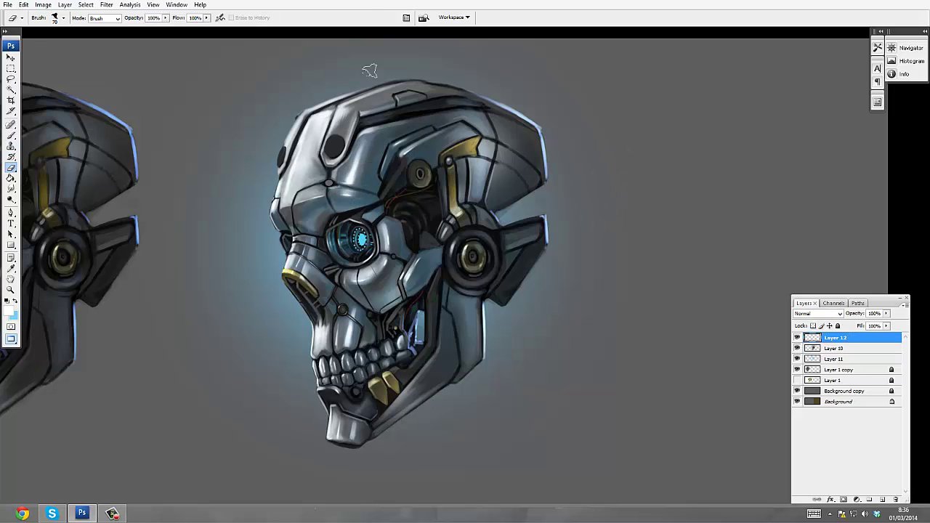
# - Paint soft white glows on the skull's front forehead edge, nose and chin using a larger brush at 100% opacity
pyautogui.press('b')
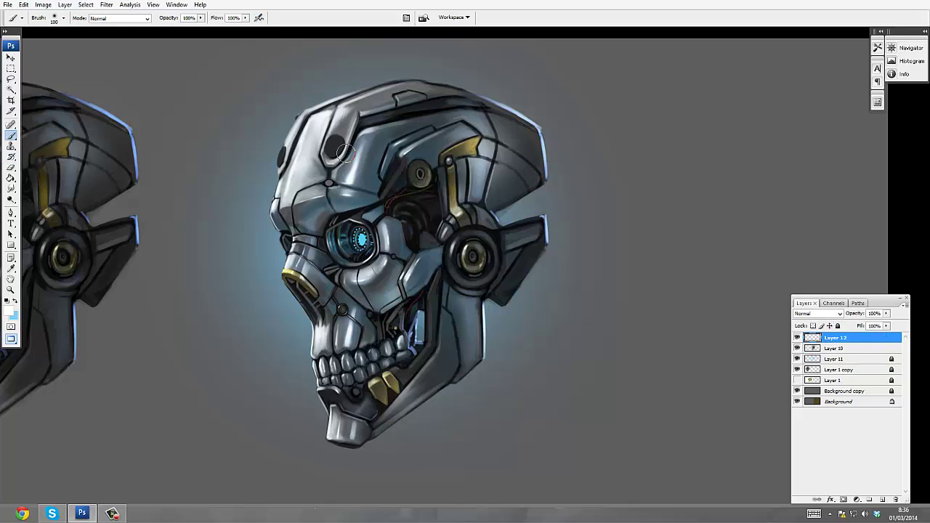
pyautogui.press(']')
pyautogui.press(']')
pyautogui.press(']')
pyautogui.moveTo(302, 109); pyautogui.dragTo(295, 156)
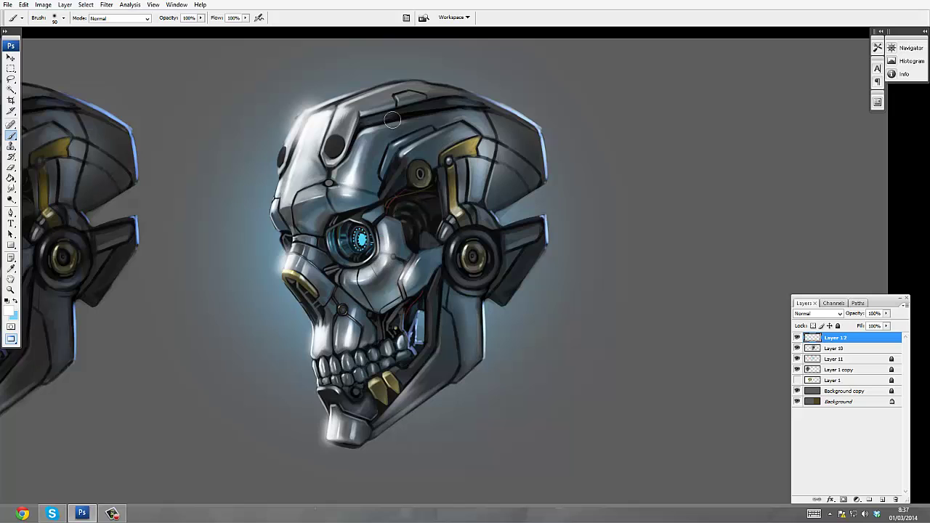
# - Set the white glow layer's blend mode to Linear Dodge and its opacity to 60%
pyautogui.click(818, 313)
pyautogui.click(814, 174)
pyautogui.press('h')
pyautogui.press('6')
pyautogui.moveTo(411, 139); pyautogui.dragTo(415, 142)
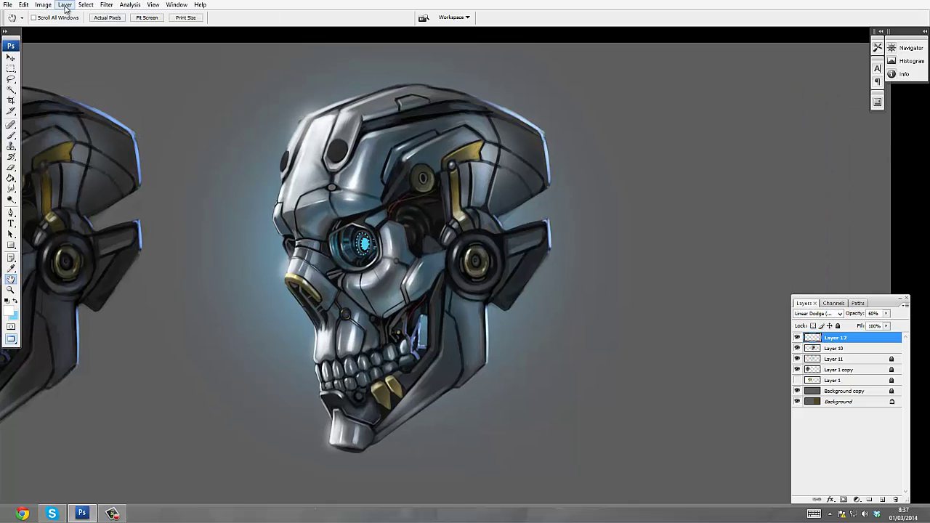
# - Colorize the glow layer to a dark warm tint with hue 13 and lightness -57 using Hue/Saturation
pyautogui.click(43, 4)
pyautogui.moveTo(29, 28)
pyautogui.click(145, 107)
pyautogui.moveTo(746, 181); pyautogui.dragTo(714, 180)
pyautogui.moveTo(720, 153); pyautogui.dragTo(774, 155)
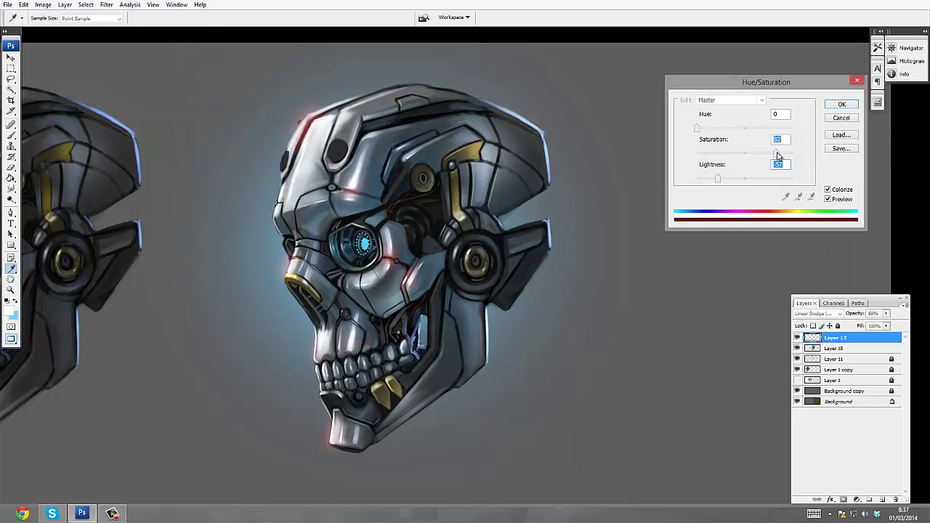
pyautogui.moveTo(697, 128)
pyautogui.mouseDown()
pyautogui.moveTo(714, 137)
pyautogui.moveTo(699, 136)
pyautogui.mouseUp()
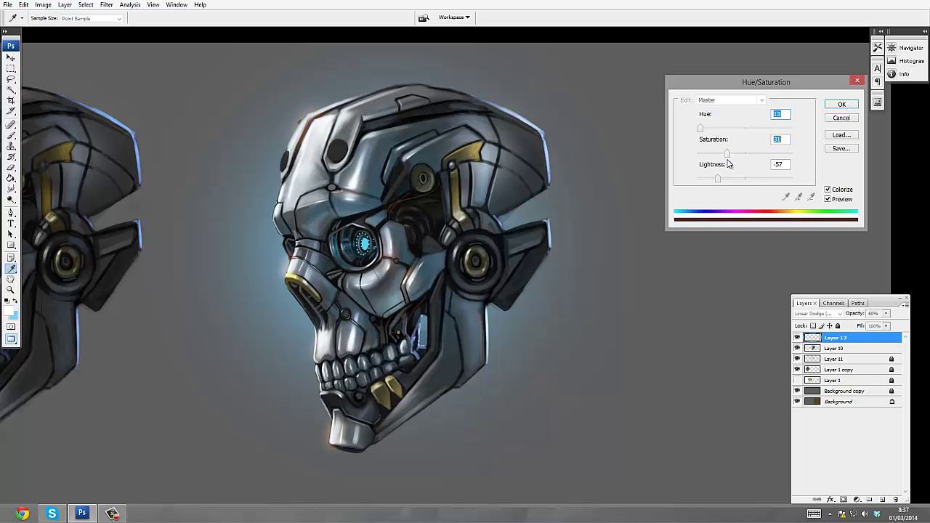
pyautogui.click(842, 104)
# - Add a Brightness/Contrast adjustment layer with brightness -17 and contrast +25, plus a Hue/Saturation adjustment layer above it
pyautogui.click(856, 500)
pyautogui.click(872, 380)
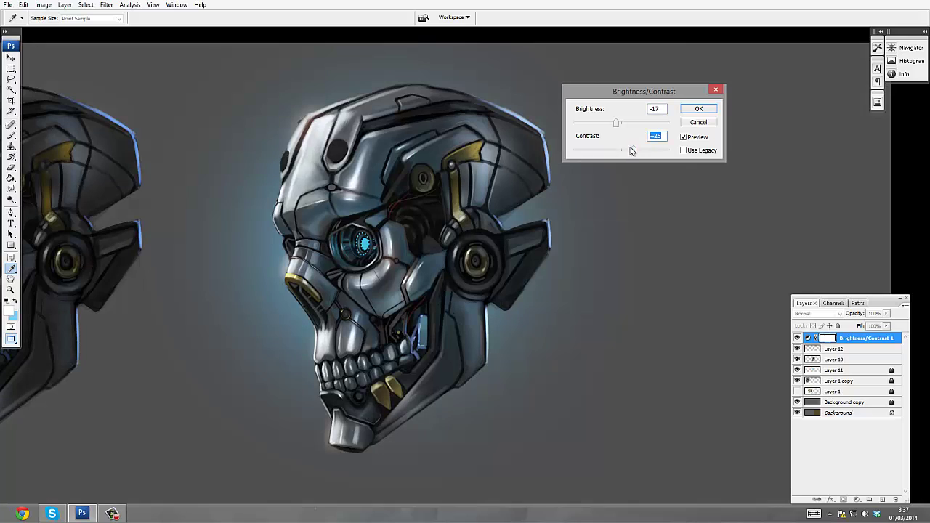
pyautogui.click(699, 109)
pyautogui.click(856, 499)
pyautogui.click(868, 407)
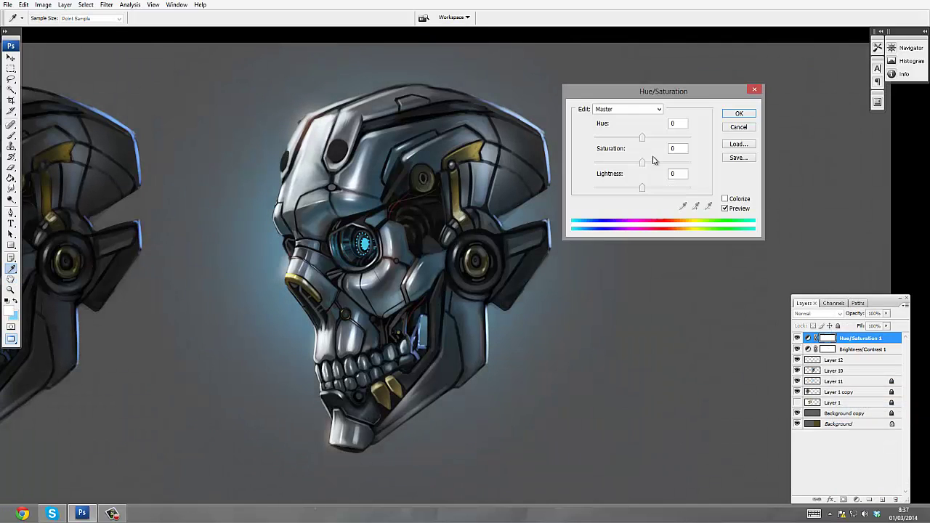
pyautogui.click(739, 114)
# - Add a Curves adjustment layer that lifts the Blue channel's shadows and lowers its highlights to output 228
pyautogui.click(855, 499)
pyautogui.click(868, 353)
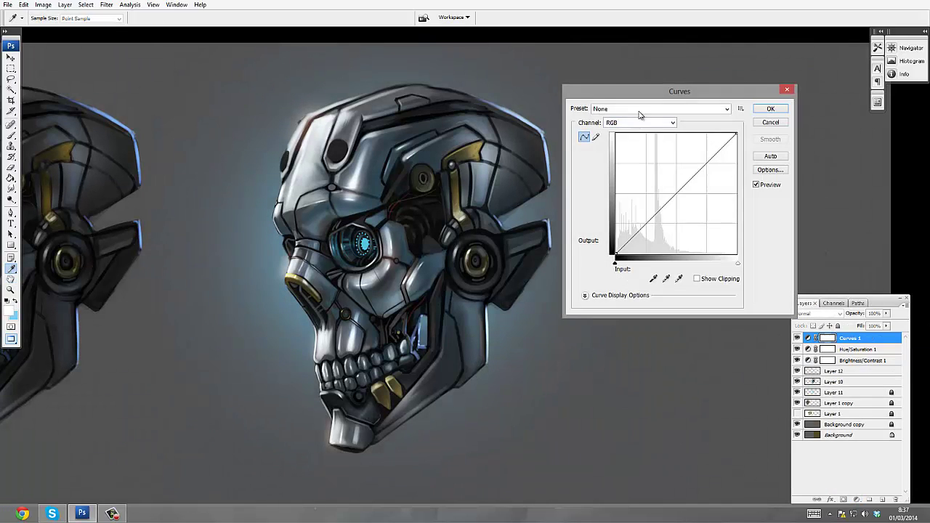
pyautogui.click(639, 122)
pyautogui.click(632, 153)
pyautogui.moveTo(676, 200); pyautogui.dragTo(704, 170)
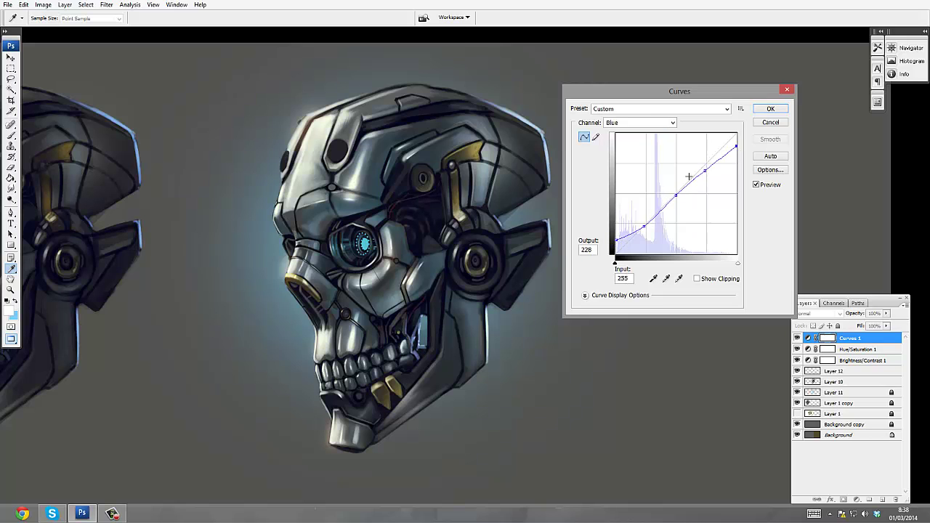
pyautogui.click(770, 108)
# - Lock the three adjustment layers and hide them together with Layer 12
pyautogui.keyDown('shift'); pyautogui.click(863, 360); pyautogui.keyUp('shift')
pyautogui.click(838, 325)
pyautogui.click(850, 338)
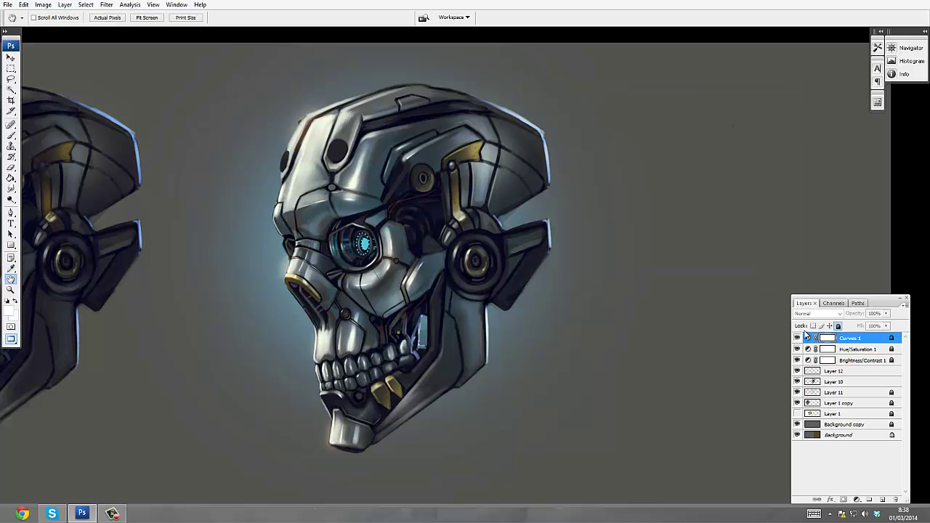
pyautogui.press('z')
pyautogui.click(522, 215)
pyautogui.click(796, 361)
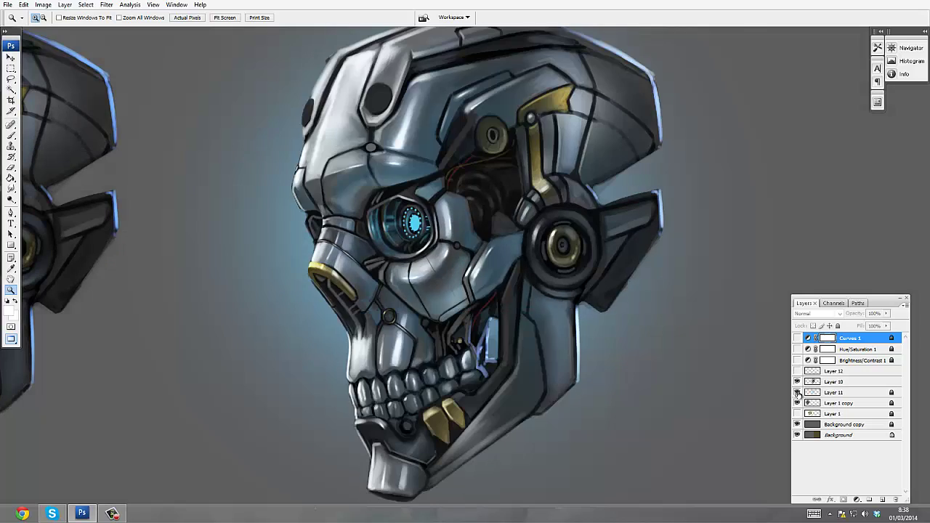
# - On a new layer above Layer 10, paint soft black shading over the temple cavity, ear joint, inner jaw and side plates
pyautogui.click(842, 381)
pyautogui.hotkey('ctrl', 'shift', 'alt', 'n')
pyautogui.press('b')
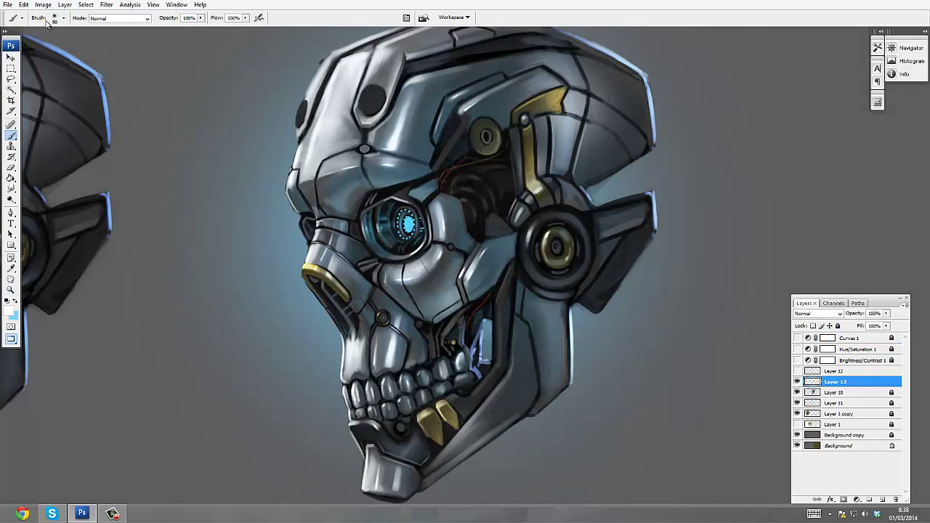
pyautogui.moveTo(493, 153)
pyautogui.mouseDown()
pyautogui.moveTo(451, 161)
pyautogui.moveTo(477, 203)
pyautogui.mouseUp()
pyautogui.press(']')
pyautogui.press(']')
pyautogui.press(']')
pyautogui.press(']')
pyautogui.press(']')
pyautogui.press(']')
pyautogui.press(']')
pyautogui.press(']')
pyautogui.press(']')
pyautogui.press(']')
pyautogui.press('[')
pyautogui.press('[')
pyautogui.press('[')
pyautogui.press('[')
pyautogui.moveTo(525, 282)
pyautogui.mouseDown()
pyautogui.moveTo(490, 421)
pyautogui.moveTo(483, 316)
pyautogui.mouseUp()
pyautogui.moveTo(460, 416)
pyautogui.mouseDown()
pyautogui.moveTo(465, 366)
pyautogui.moveTo(436, 407)
pyautogui.mouseUp()
pyautogui.moveTo(509, 218); pyautogui.dragTo(489, 281)
pyautogui.moveTo(393, 131)
pyautogui.mouseDown()
pyautogui.moveTo(543, 177)
pyautogui.moveTo(572, 173)
pyautogui.moveTo(574, 196)
pyautogui.mouseUp()
# - Reduce the black shading layer's opacity to 30%
pyautogui.press('space')
pyautogui.press('2')
pyautogui.press('3')
pyautogui.moveTo(520, 206); pyautogui.dragTo(530, 175)
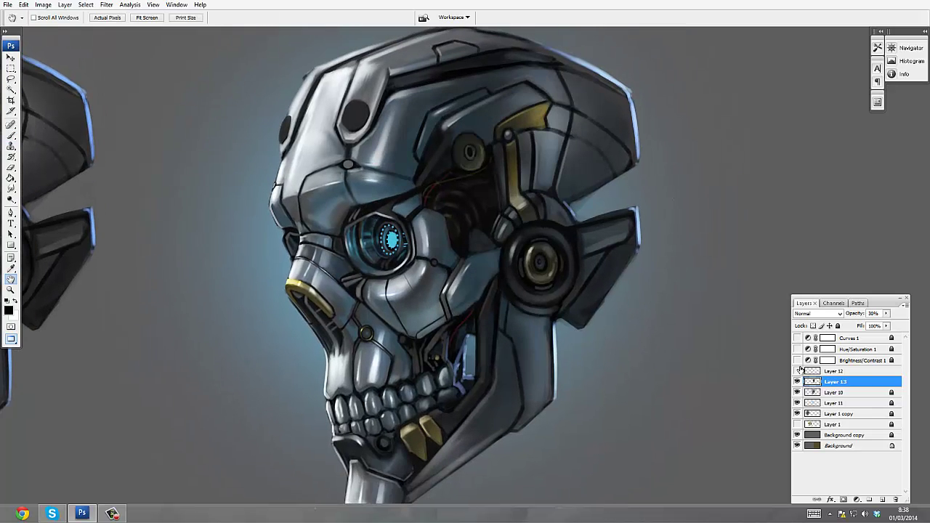
# - Show Layer 12 and the three adjustment layers again and check the shading across the whole skull
pyautogui.click(797, 371)
pyautogui.click(796, 361)
pyautogui.click(797, 338)
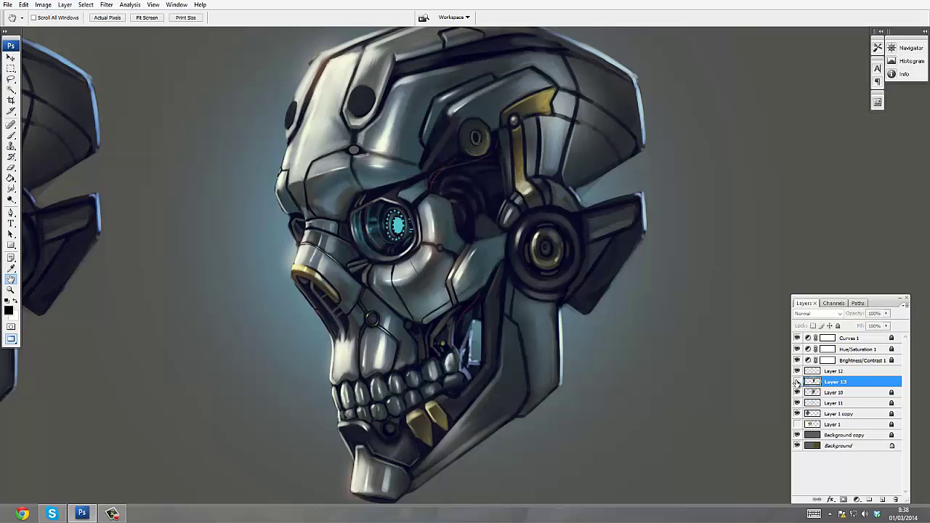
pyautogui.press('b')
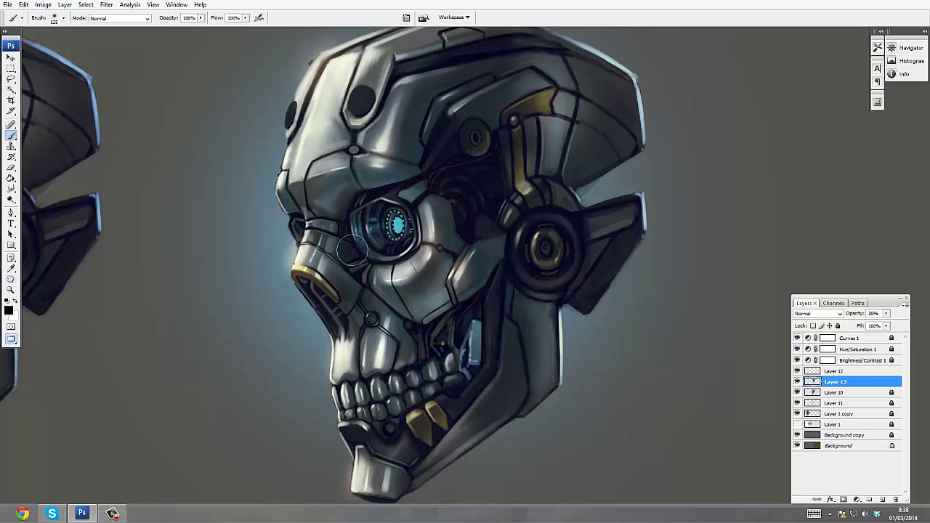
pyautogui.press('e')
pyautogui.moveTo(393, 472); pyautogui.dragTo(397, 455)
pyautogui.press('b')
pyautogui.moveTo(530, 322); pyautogui.dragTo(504, 388)
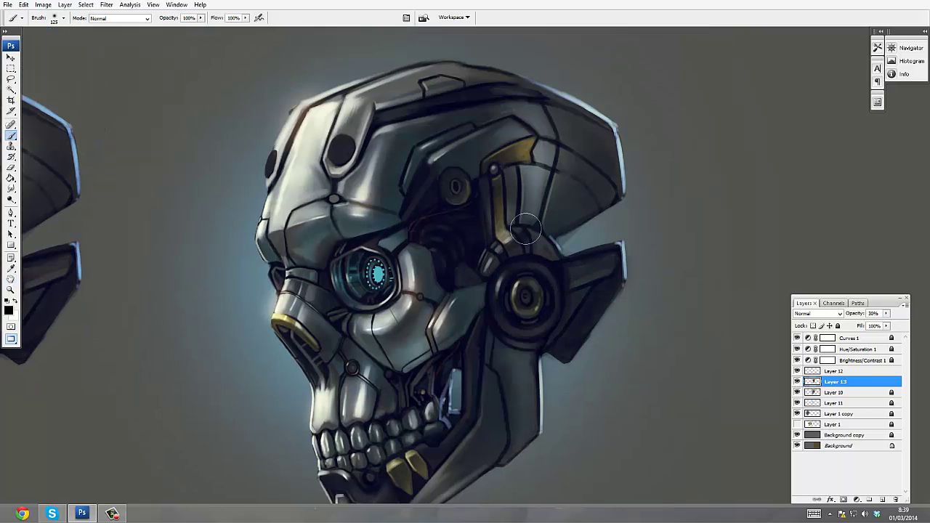
pyautogui.moveTo(420, 107); pyautogui.dragTo(425, 66)
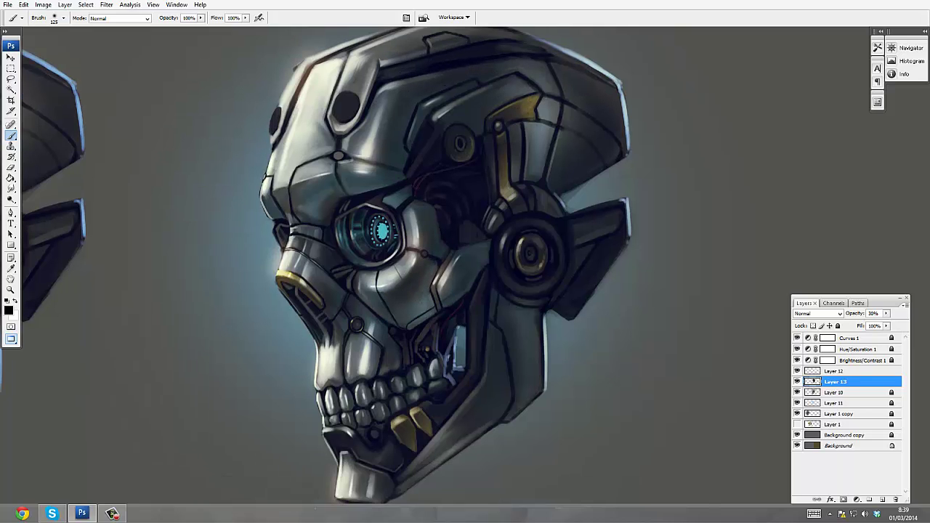
pyautogui.scroll(-1, 484, 383)
pyautogui.press('e')
pyautogui.scroll(-1, 560, 233)
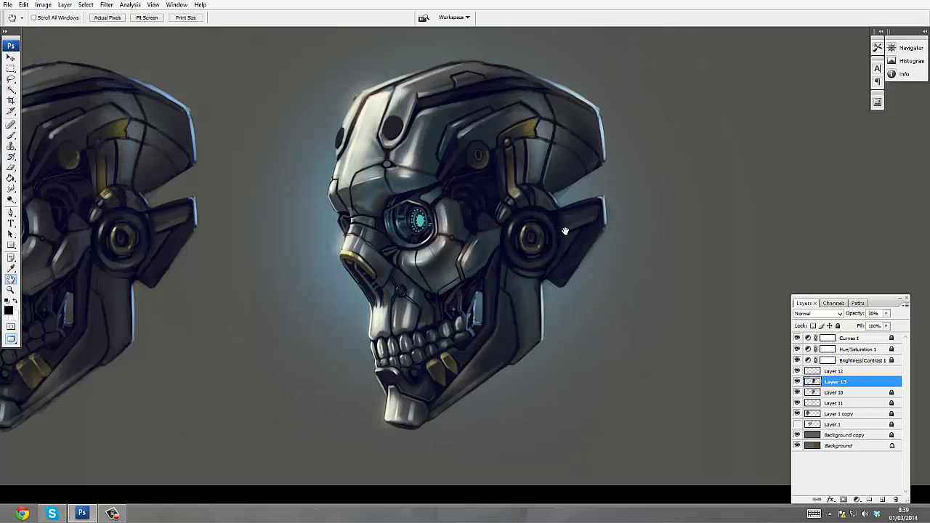
# - Raise the black shading layer to 100% opacity and erase its shading from the jaw gap behind the teeth
pyautogui.press('0')
pyautogui.press('b')
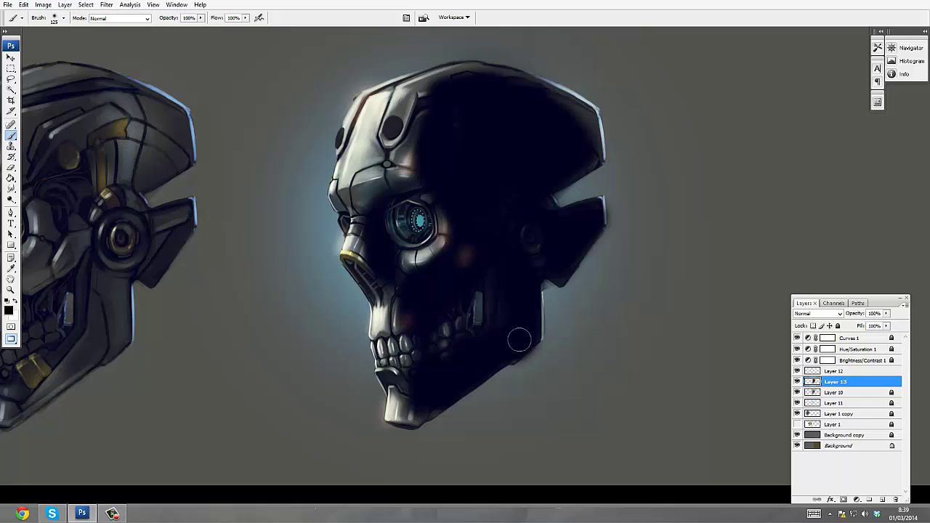
pyautogui.press('e')
pyautogui.moveTo(476, 319); pyautogui.dragTo(477, 298)
pyautogui.scroll(1, 589, 274)
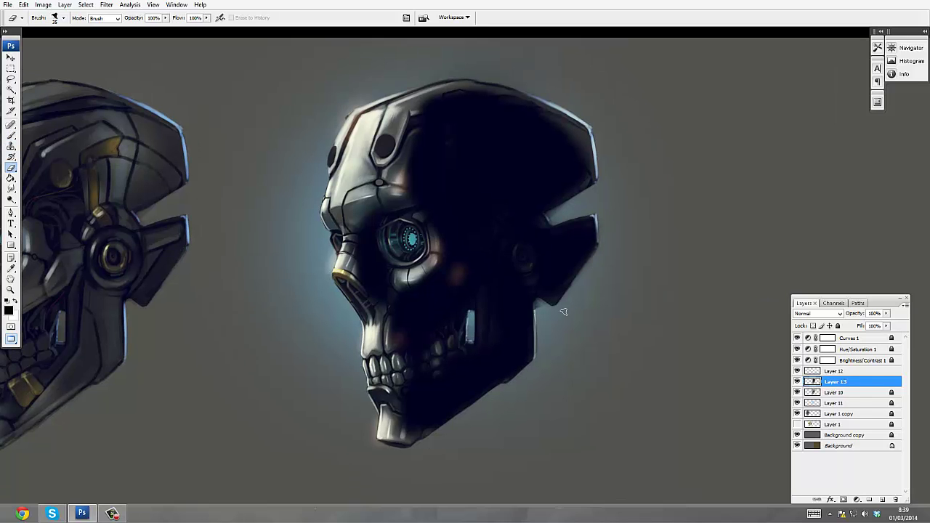
pyautogui.press('b')
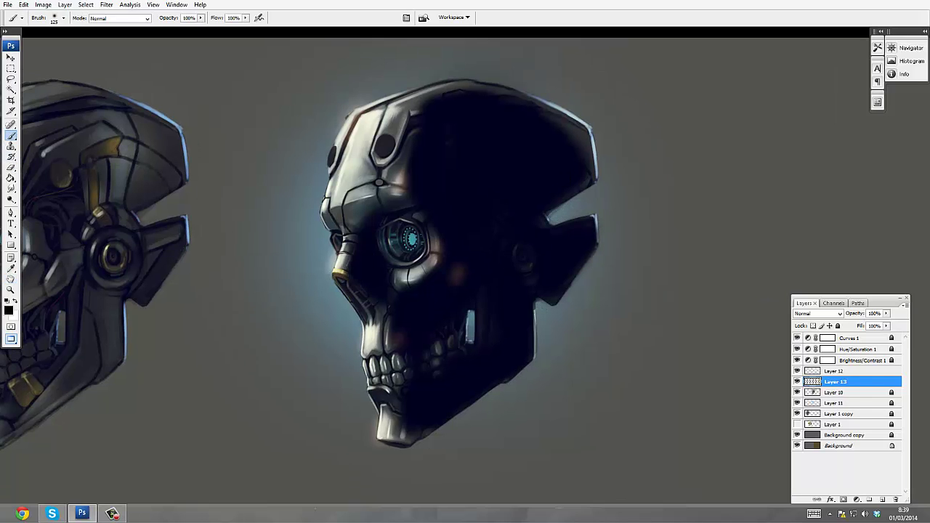
pyautogui.moveTo(363, 247)
pyautogui.mouseDown()
pyautogui.moveTo(407, 181)
pyautogui.moveTo(450, 170)
pyautogui.mouseUp()
# - Reduce the black shading layer's opacity to 20%
pyautogui.press('z')
pyautogui.press('3')
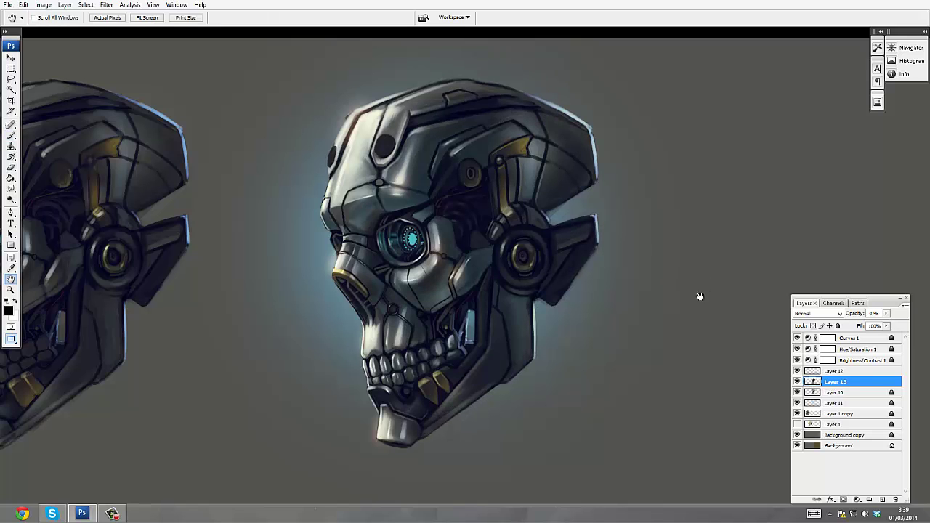
pyautogui.keyDown('alt'); pyautogui.click(542, 246); pyautogui.keyUp('alt')
pyautogui.click(511, 270)
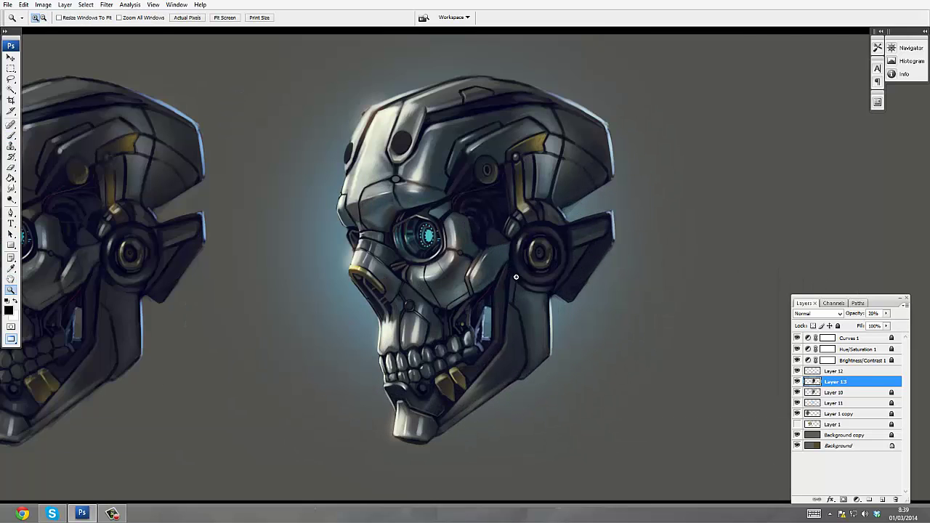
pyautogui.press('e')
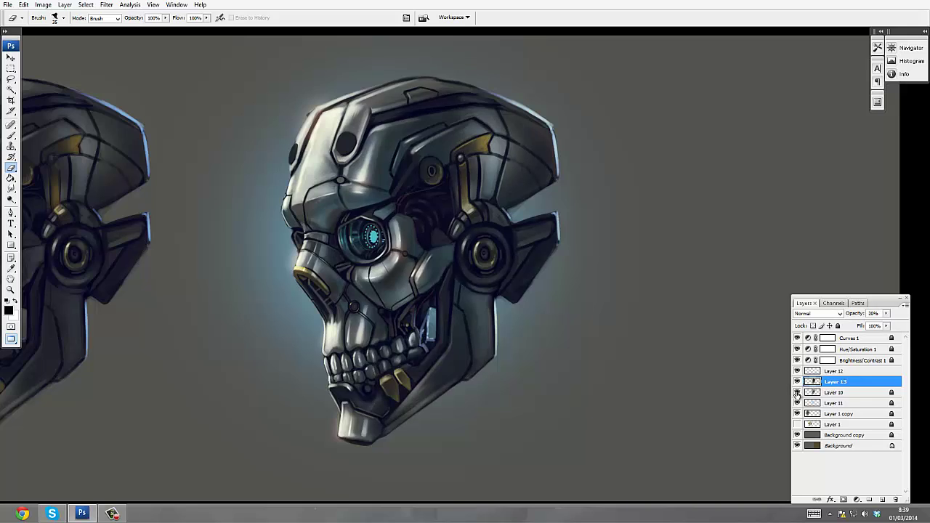
# - Unlock Layers 10 and 11, then move Layers 10 to 13 together so the finished skull sits farther from the other version
pyautogui.click(821, 393)
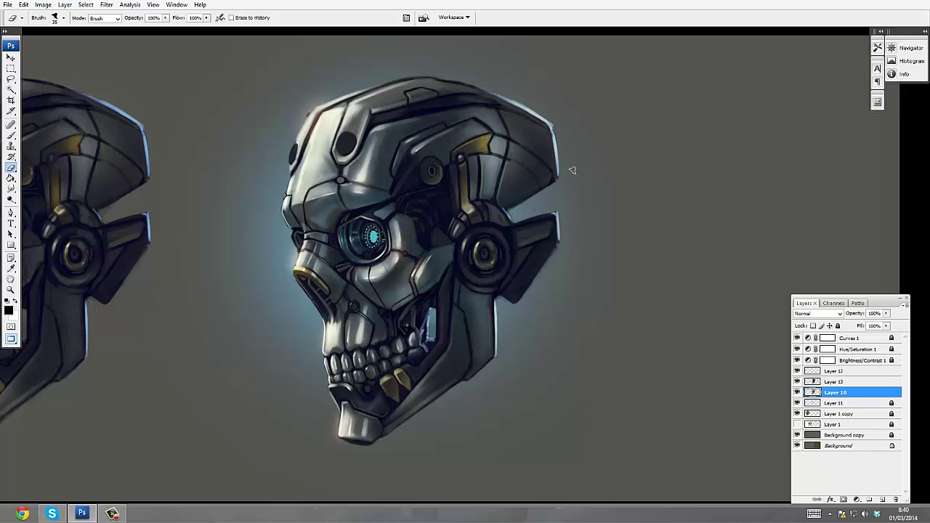
pyautogui.hscroll(1, 573, 170)
pyautogui.click(839, 414)
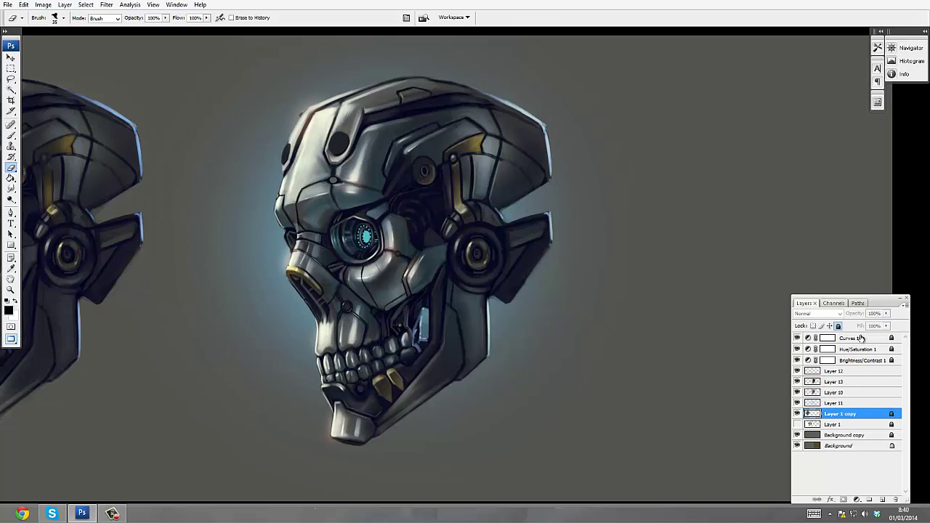
pyautogui.click(833, 403)
pyautogui.keyDown('shift'); pyautogui.click(833, 371); pyautogui.keyUp('shift')
pyautogui.press('v')
pyautogui.moveTo(429, 149); pyautogui.dragTo(446, 157)
pyautogui.hscroll(2, 446, 157)
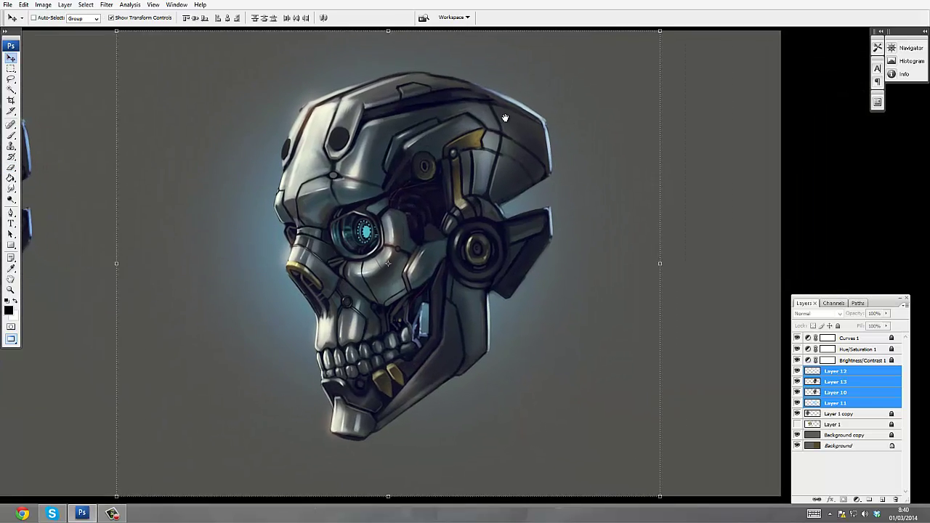
pyautogui.press('m')
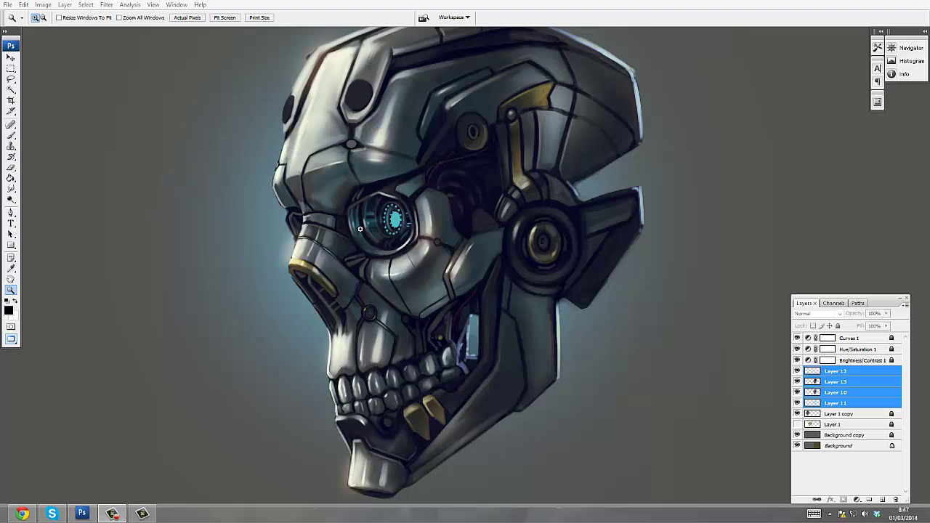
# - Add a new layer above the Curves 1 adjustment and set the foreground colour to bright cyan
pyautogui.moveTo(75, 92); pyautogui.dragTo(812, 380)
pyautogui.click(858, 338)
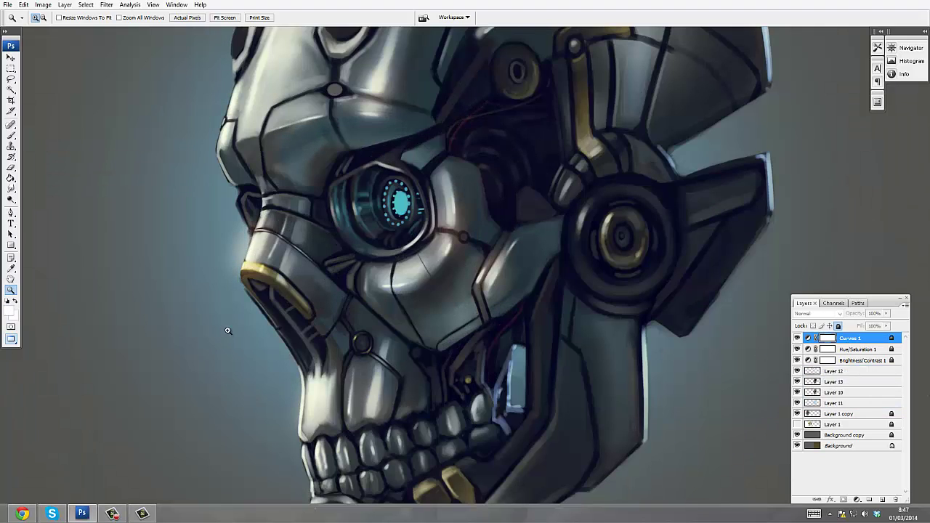
pyautogui.hotkey('ctrl', 'shift', 'n')
pyautogui.press('Return')
pyautogui.press('b')
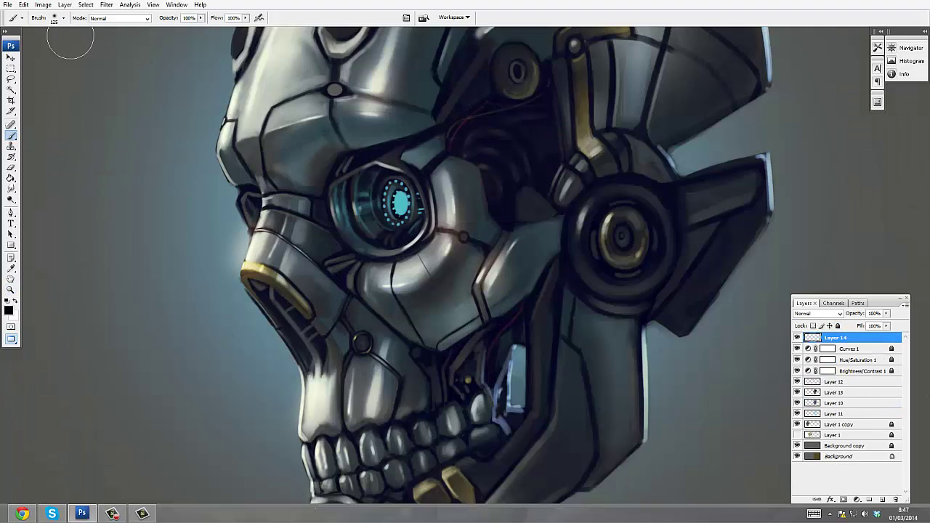
pyautogui.click(9, 311)
pyautogui.click(785, 214)
pyautogui.click(756, 164)
pyautogui.click(860, 146)
# - Stamp one soft cyan glow spot on the new layer beside the face, using a 250 px brush
pyautogui.click(149, 215)
pyautogui.hotkey('ctrl', 'z')
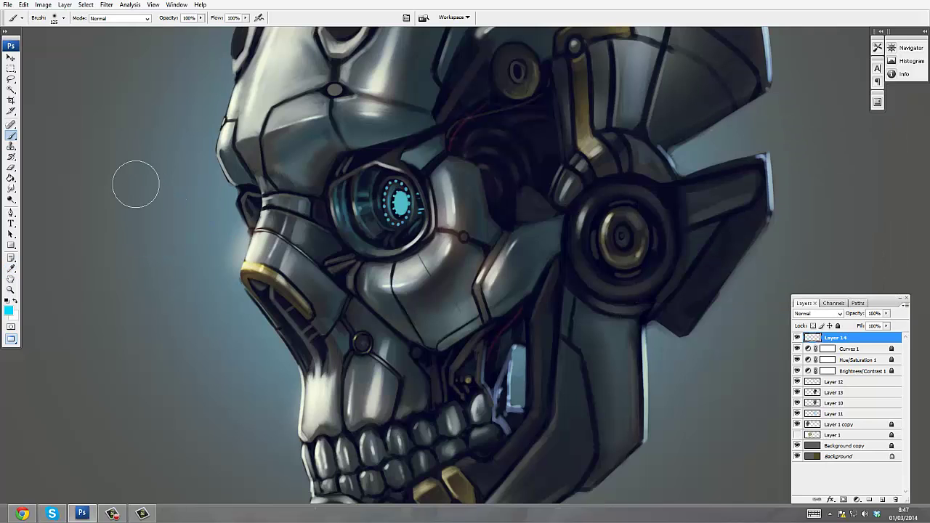
pyautogui.press(']')
pyautogui.press(']')
pyautogui.press(']')
pyautogui.press(']')
pyautogui.click(151, 217)
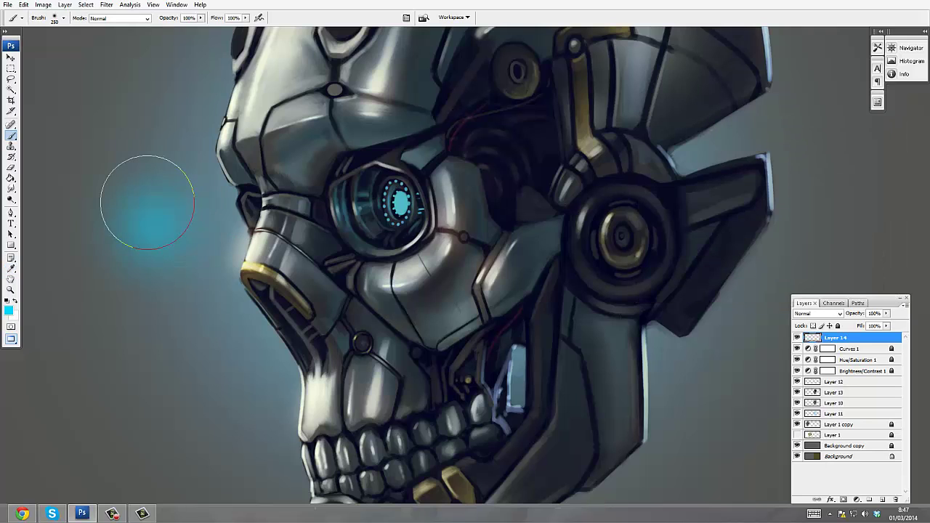
# - Move the cyan glow spot over the eye and set its layer to Linear Dodge (Add)
pyautogui.click(11, 58)
pyautogui.moveTo(153, 219); pyautogui.dragTo(387, 205)
pyautogui.click(817, 313)
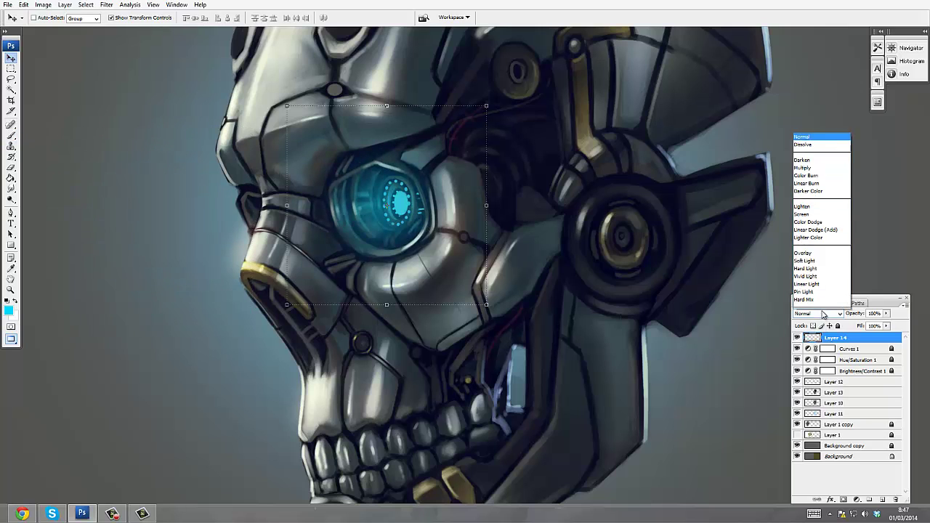
pyautogui.click(792, 194)
pyautogui.hotkey('ctrl', 't')
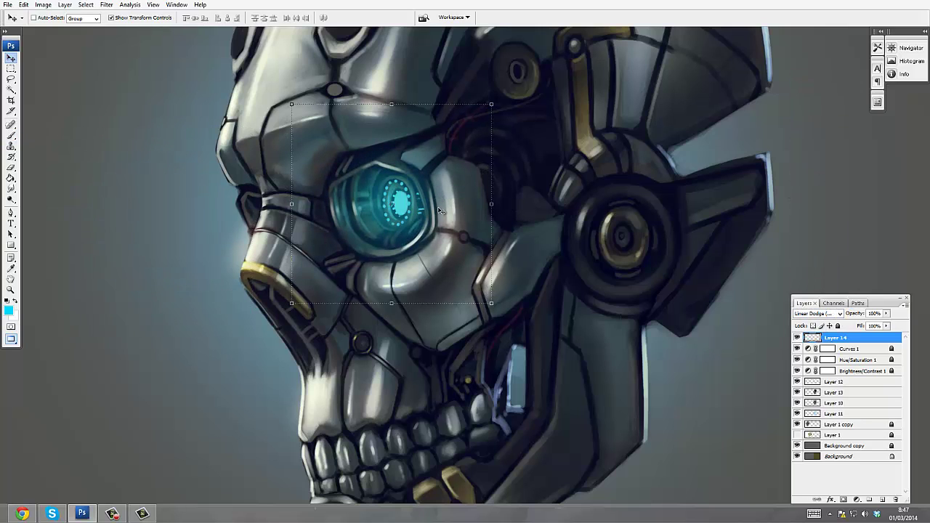
# - Duplicate the cyan glow layer and place the copy over the far eye socket beside the nose bridge
pyautogui.moveTo(864, 338); pyautogui.dragTo(882, 499)
pyautogui.moveTo(441, 199); pyautogui.dragTo(295, 198)
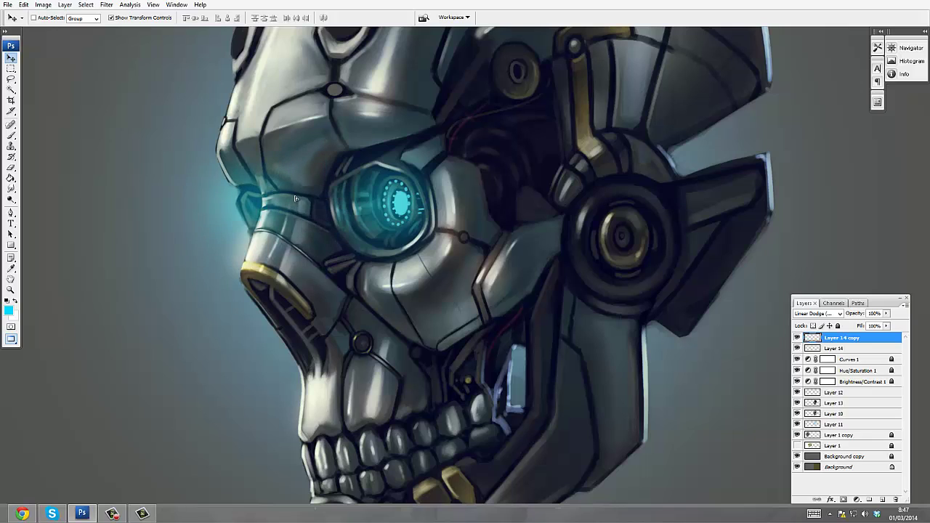
pyautogui.press('e')
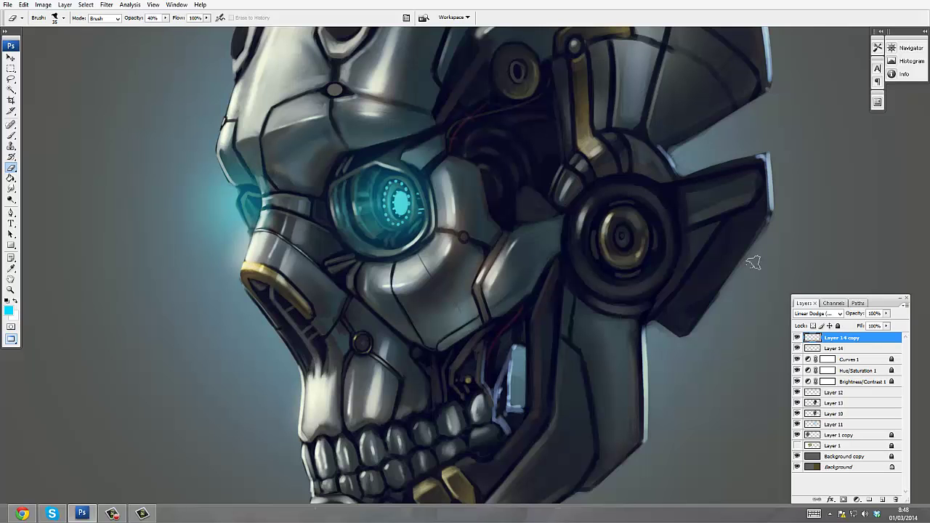
pyautogui.press('z')
pyautogui.keyDown('alt'); pyautogui.click(444, 235); pyautogui.keyUp('alt')
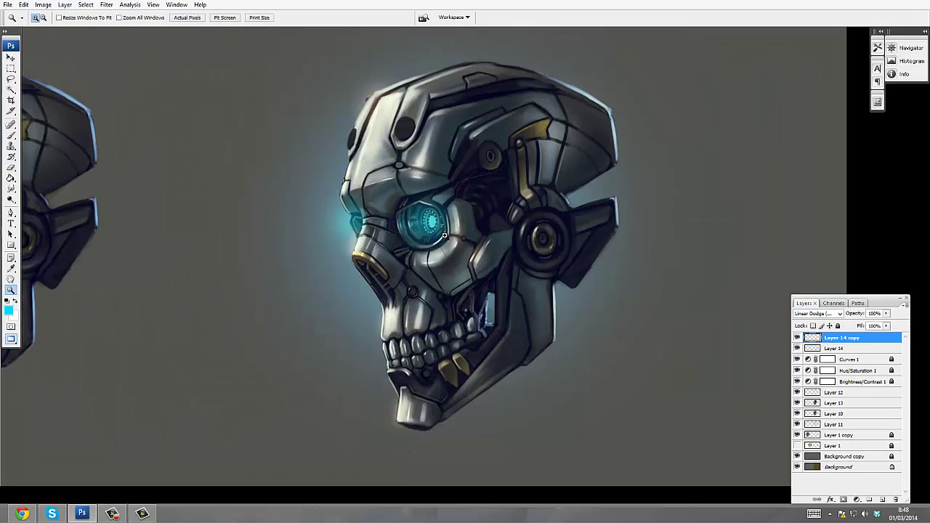
pyautogui.click(444, 234)
# - Duplicate Layer 14, shrink the copy onto the glowing iris, and merge it with a duplicate of itself
pyautogui.click(834, 349)
pyautogui.hotkey('ctrl', 'j')
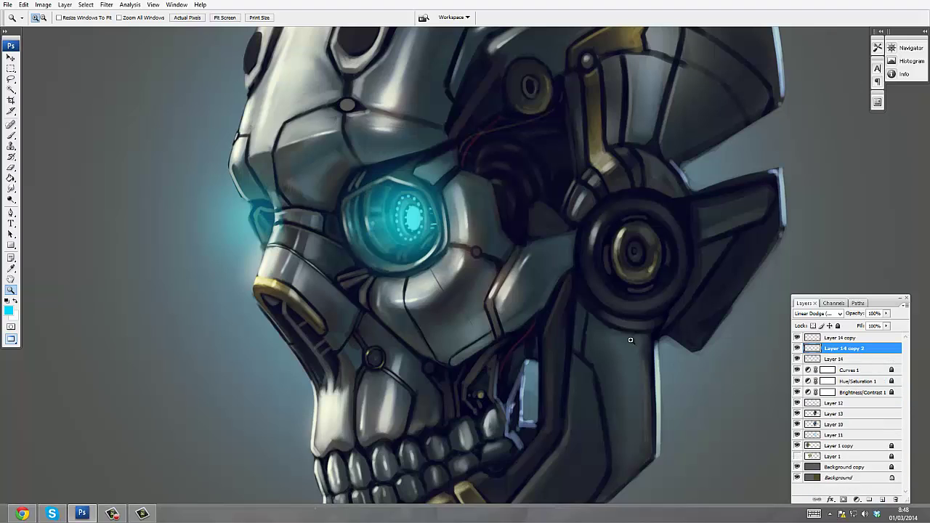
pyautogui.scroll(1, 503, 137)
pyautogui.press('v')
pyautogui.moveTo(503, 136); pyautogui.dragTo(449, 196)
pyautogui.press('Return')
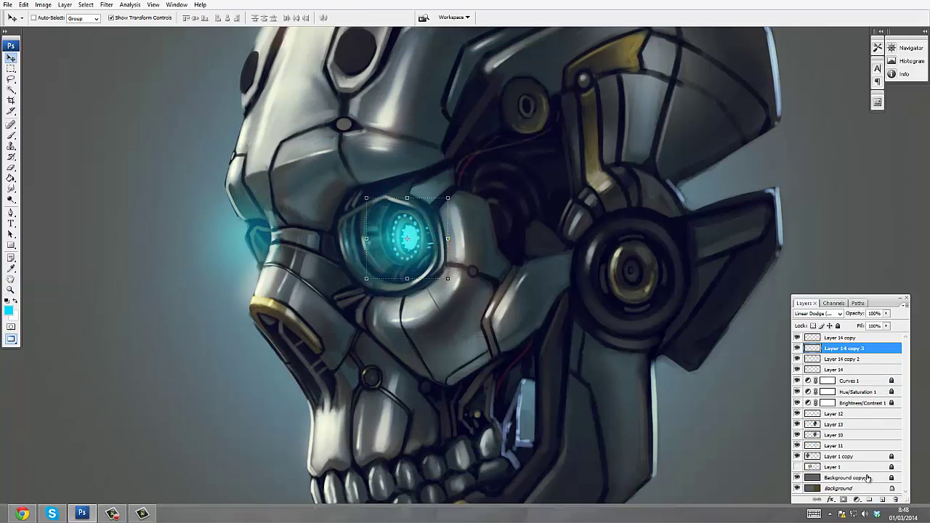
pyautogui.hotkey('ctrl', 'j')
pyautogui.hotkey('ctrl', 'e')
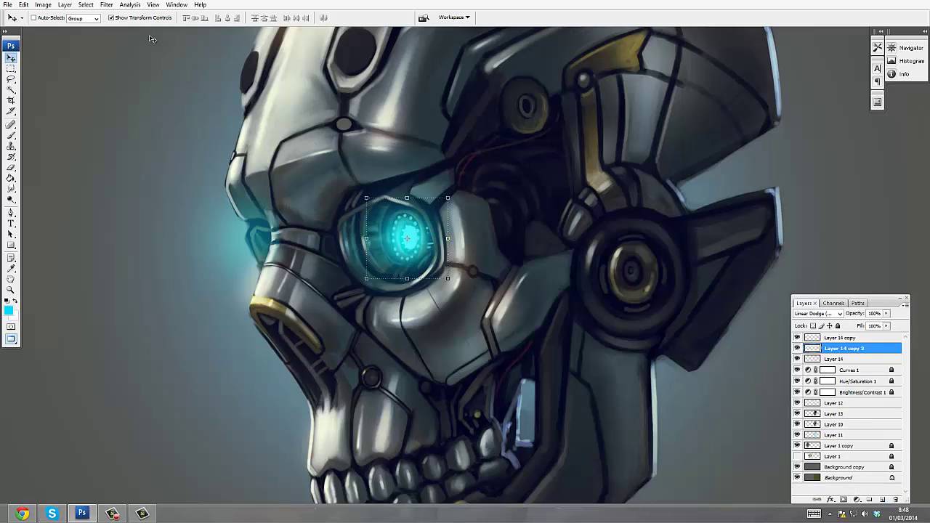
# - Increase the Lightness of the small iris glow with a Hue/Saturation adjustment
pyautogui.click(48, 7)
pyautogui.moveTo(51, 29)
pyautogui.click(138, 98)
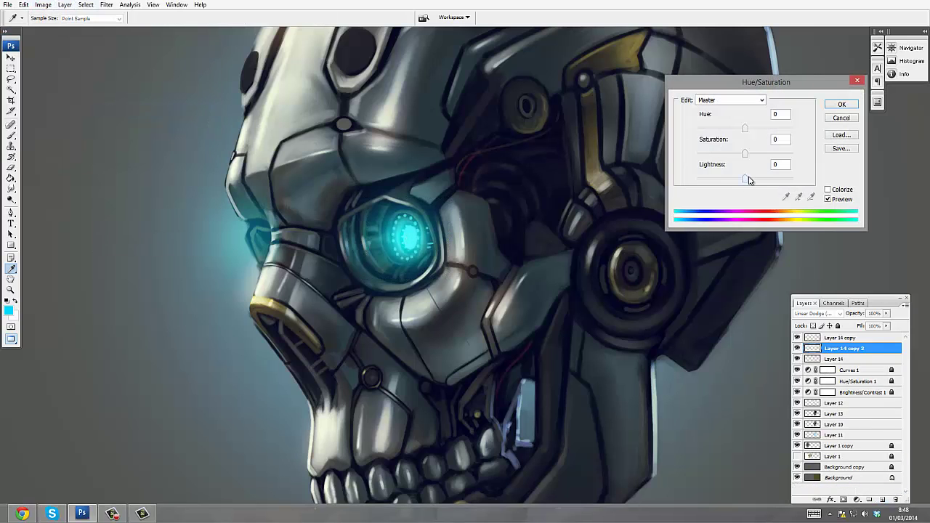
pyautogui.moveTo(749, 180); pyautogui.dragTo(776, 176)
pyautogui.click(841, 105)
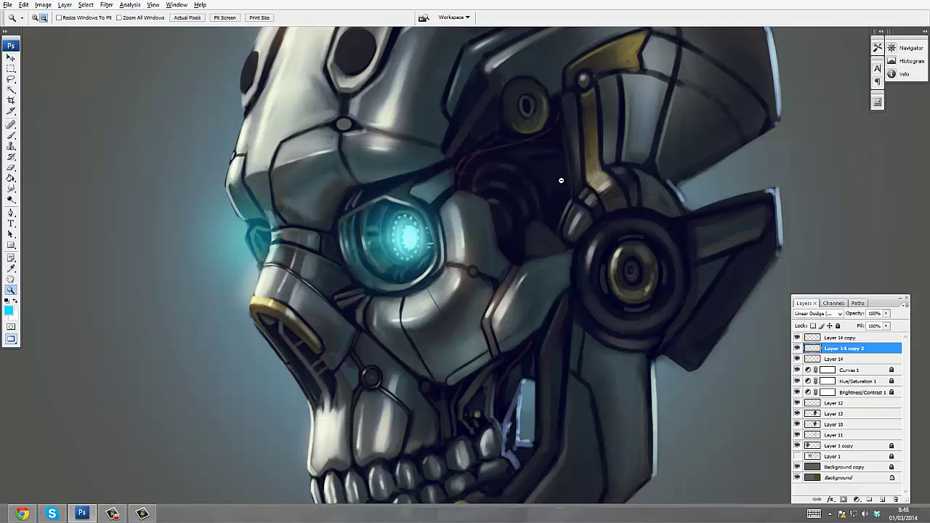
# - Duplicate the iris glow, stretch the copy into a flat horizontal flare across the eye, and set its opacity to 60%
pyautogui.scroll(-3, 560, 182)
pyautogui.scroll(2, 575, 241)
pyautogui.moveTo(565, 203); pyautogui.dragTo(529, 152)
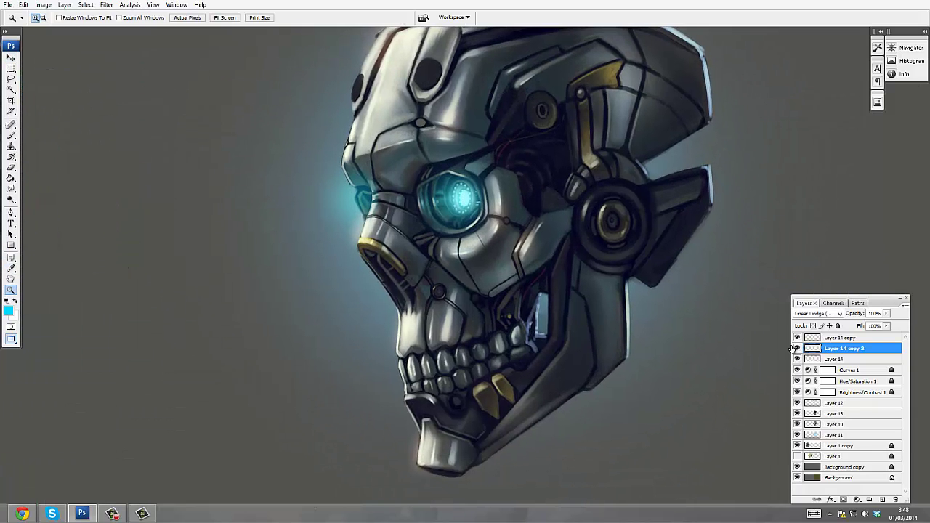
pyautogui.moveTo(841, 351); pyautogui.dragTo(882, 500)
pyautogui.press('v')
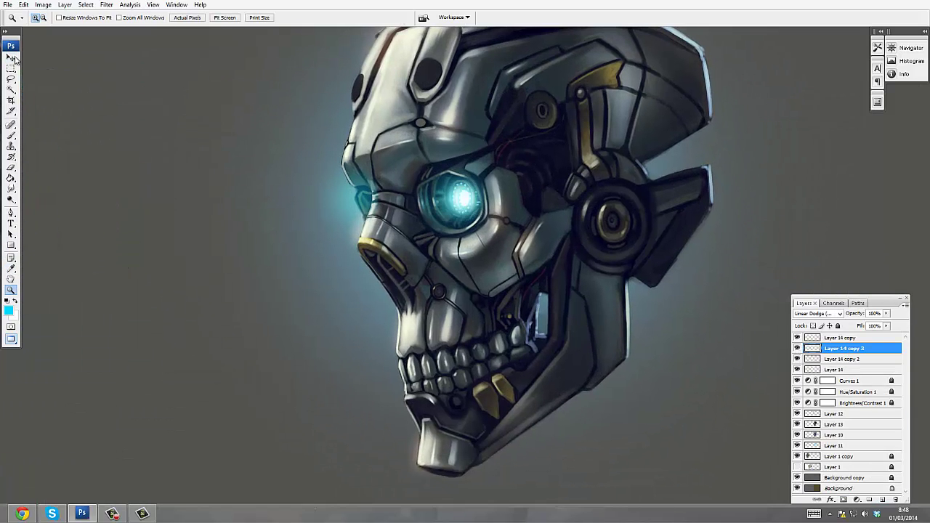
pyautogui.moveTo(464, 172); pyautogui.dragTo(613, 220)
pyautogui.moveTo(542, 216); pyautogui.dragTo(525, 286)
pyautogui.press('Return')
pyautogui.press('6')
# - Duplicate the horizontal flare and place a flattened copy across the upper part of the iris
pyautogui.press('z')
pyautogui.keyDown('alt'); pyautogui.click(513, 183); pyautogui.keyUp('alt')
pyautogui.click(519, 194)
pyautogui.click(519, 196)
pyautogui.moveTo(857, 350); pyautogui.dragTo(882, 499)
pyautogui.click(449, 273)
pyautogui.click(440, 254)
pyautogui.moveTo(440, 254); pyautogui.dragTo(307, 235)
pyautogui.press('v')
pyautogui.moveTo(747, 205); pyautogui.dragTo(485, 199)
pyautogui.moveTo(449, 261); pyautogui.dragTo(438, 277)
pyautogui.press('Return')
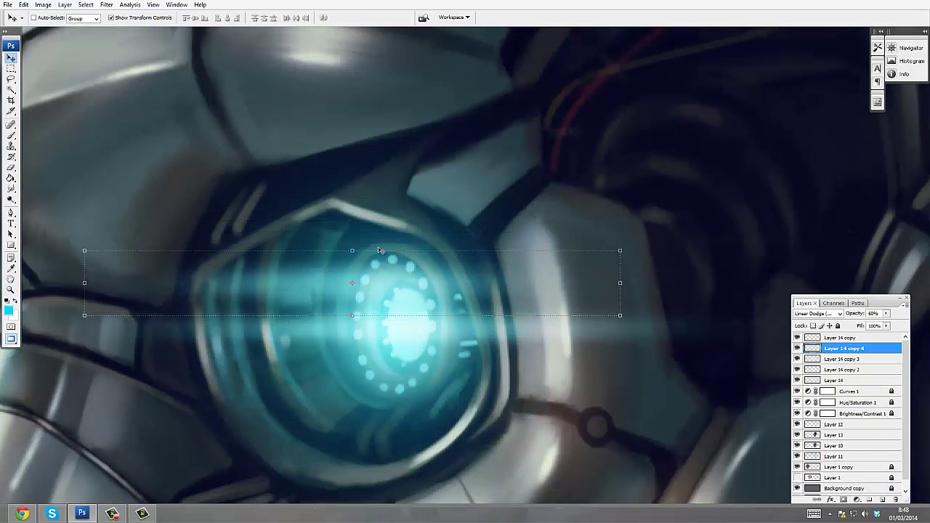
# - Squeeze the upper flare copy into a thinner, shorter light streak
pyautogui.moveTo(353, 252); pyautogui.dragTo(354, 267)
pyautogui.moveTo(622, 265); pyautogui.dragTo(518, 292)
pyautogui.press('Return')
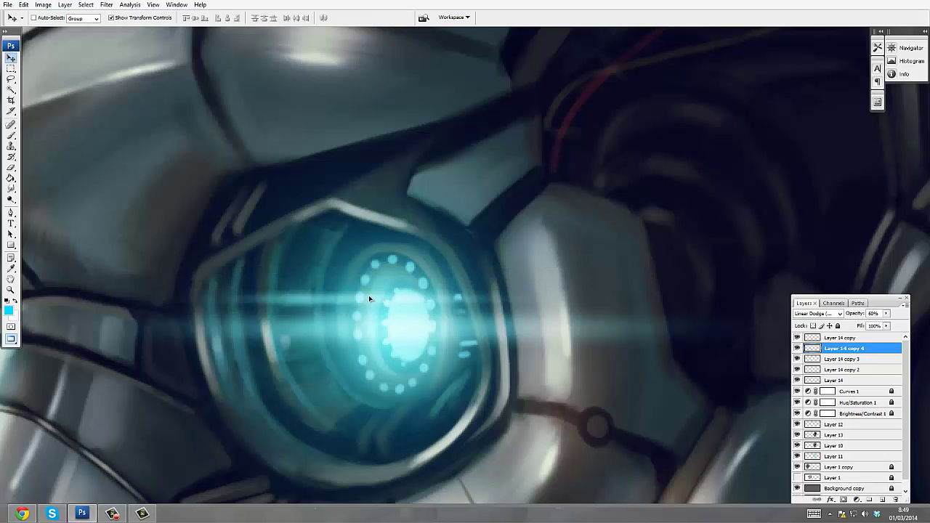
# - Duplicate the thin light streak twice, place the copies across the lower iris, and compare the eye with and without the last one
pyautogui.hotkey('ctrl', 'j')
pyautogui.moveTo(376, 303); pyautogui.dragTo(390, 379)
pyautogui.moveTo(371, 373)
pyautogui.mouseDown()
pyautogui.moveTo(585, 379)
pyautogui.moveTo(551, 360)
pyautogui.moveTo(419, 354)
pyautogui.mouseUp()
pyautogui.press('z')
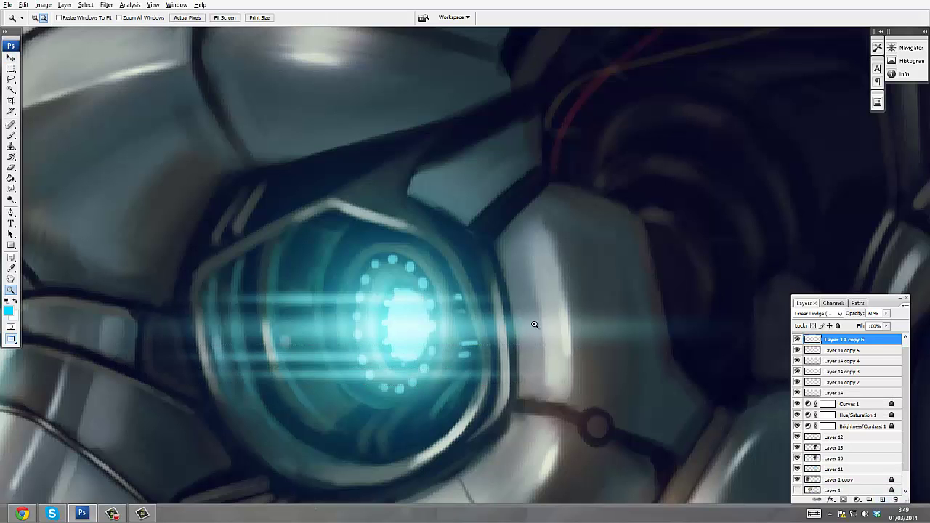
pyautogui.hotkey('ctrl', '-')
pyautogui.hotkey('ctrl', '-')
pyautogui.hotkey('ctrl', '-')
pyautogui.click(797, 339)
pyautogui.click(797, 340)
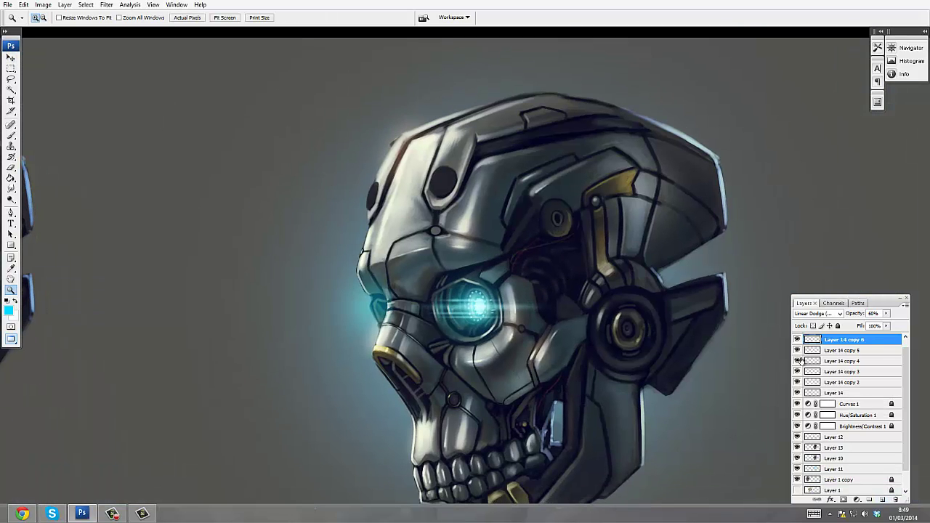
# - Delete the two topmost light streak copies and set the remaining streak's opacity to 56%
pyautogui.press('Delete')
pyautogui.press('Delete')
pyautogui.press('space')
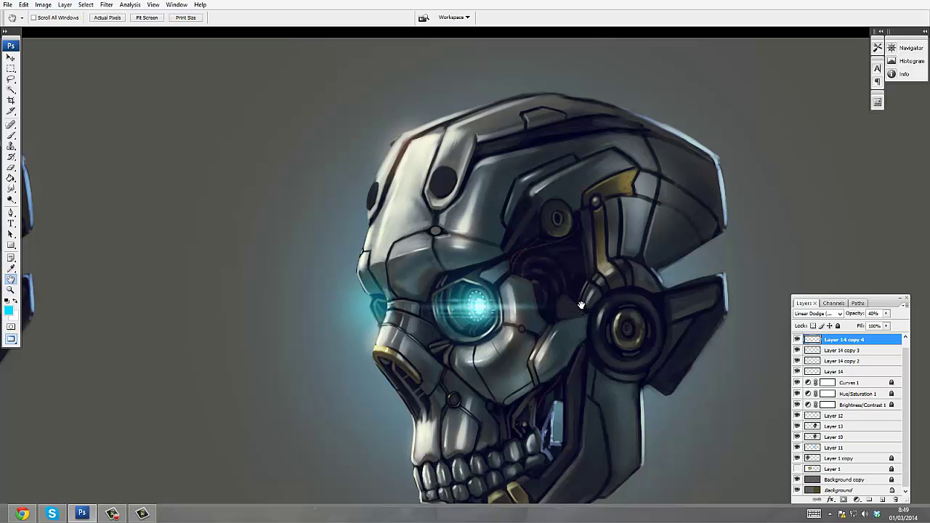
pyautogui.moveTo(583, 310); pyautogui.dragTo(489, 217)
# - Duplicate the remaining light streak and stretch the copy taller across the iris
pyautogui.hotkey('ctrl', 'j')
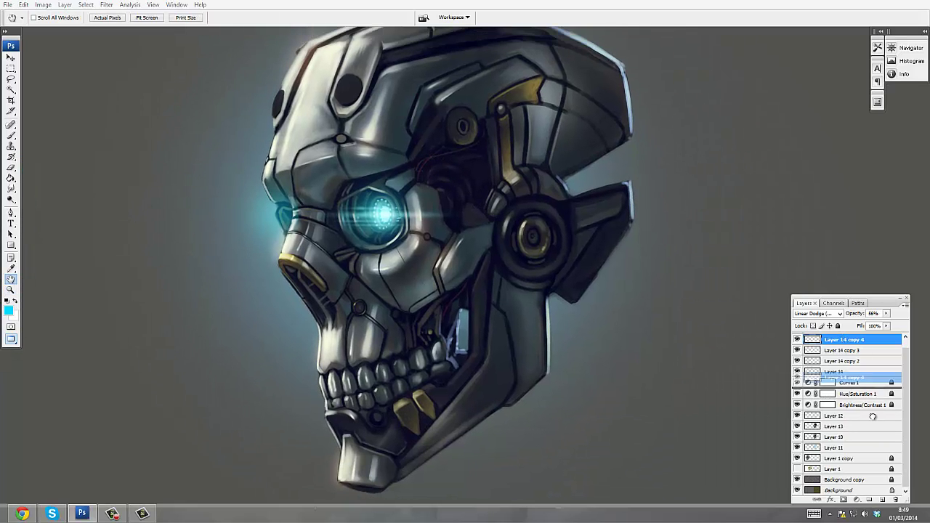
pyautogui.press('z')
pyautogui.click(406, 199)
pyautogui.press('v')
pyautogui.moveTo(331, 249); pyautogui.dragTo(345, 300)
pyautogui.moveTo(332, 345); pyautogui.dragTo(345, 211)
pyautogui.moveTo(332, 287); pyautogui.dragTo(332, 298)
pyautogui.press('Return')
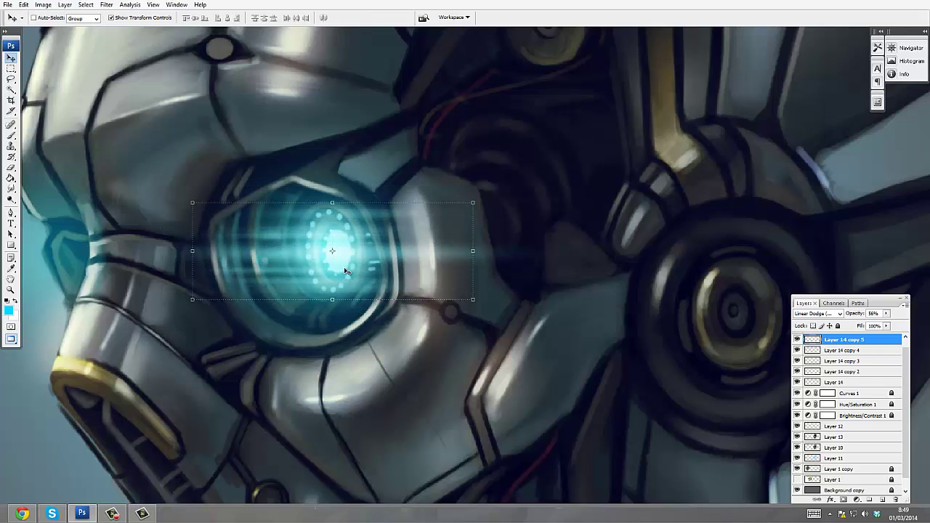
# - Widen the tall flare copy sideways past the eye socket and reduce its opacity to 10%
pyautogui.press('2')
pyautogui.moveTo(481, 250); pyautogui.dragTo(602, 250)
pyautogui.press('Return')
pyautogui.press('z')
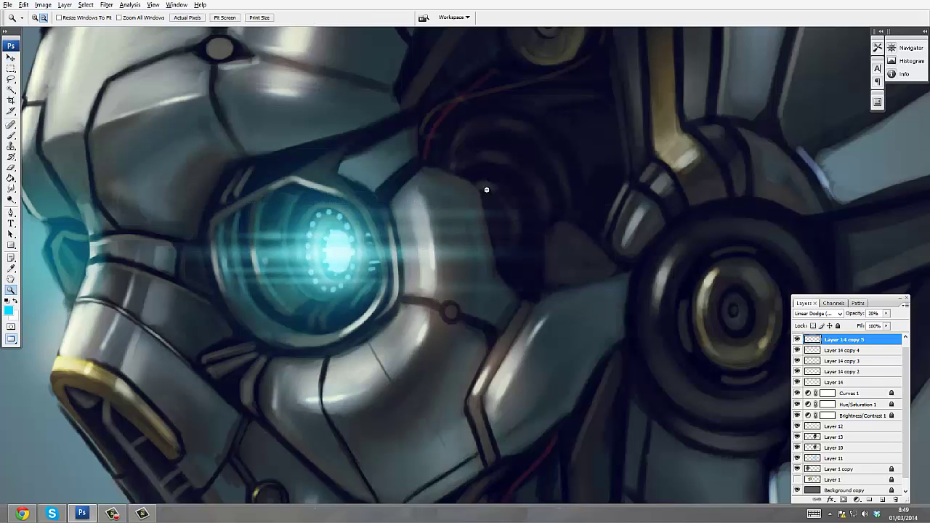
pyautogui.keyDown('alt'); pyautogui.click(525, 198); pyautogui.keyUp('alt')
pyautogui.keyDown('alt'); pyautogui.click(525, 199); pyautogui.keyUp('alt')
pyautogui.press('h')
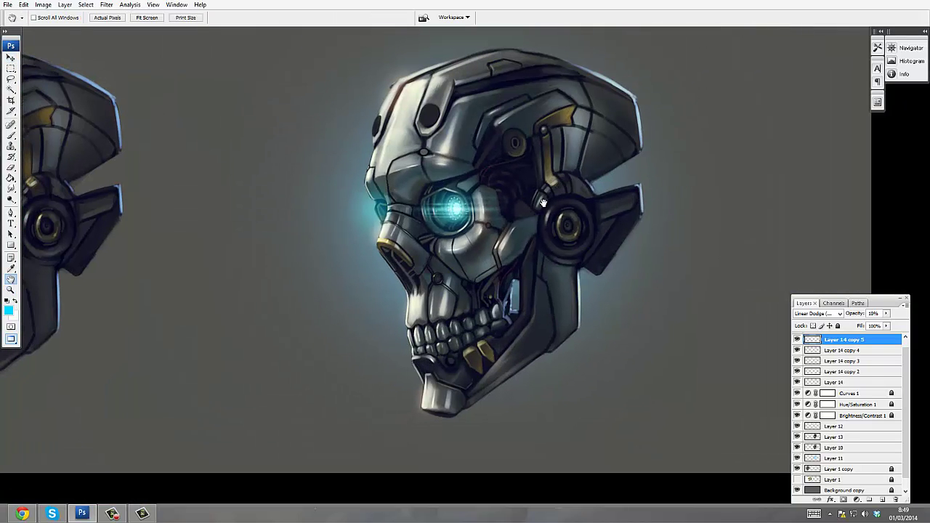
pyautogui.press('z')
pyautogui.click(499, 203)
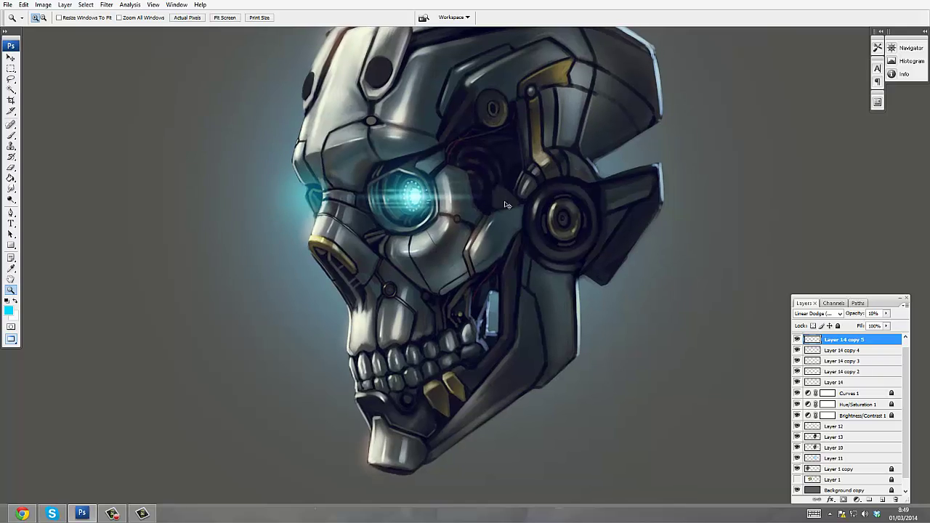
pyautogui.click(122, 514)
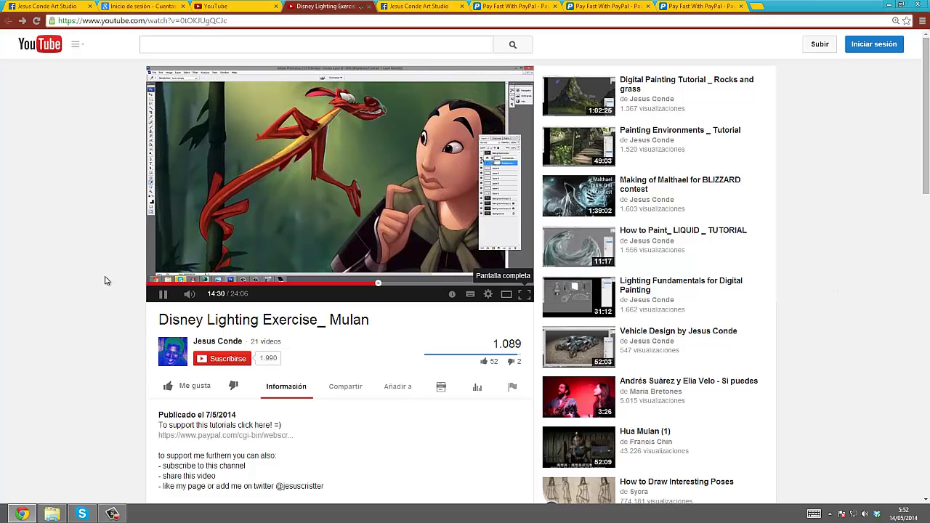
# - View the PayPal donation page linked in the YouTube video's description, and return to the video page
pyautogui.scroll(-1, 68, 250)
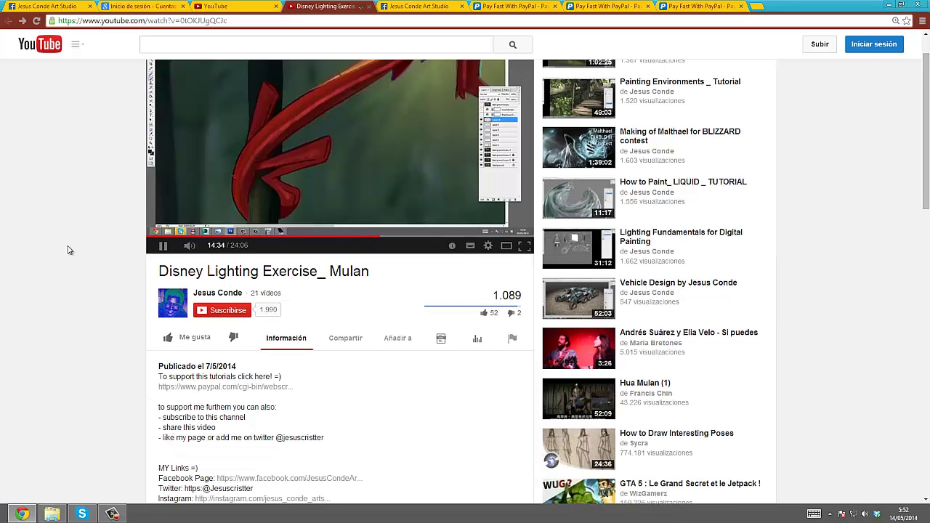
pyautogui.click(252, 387)
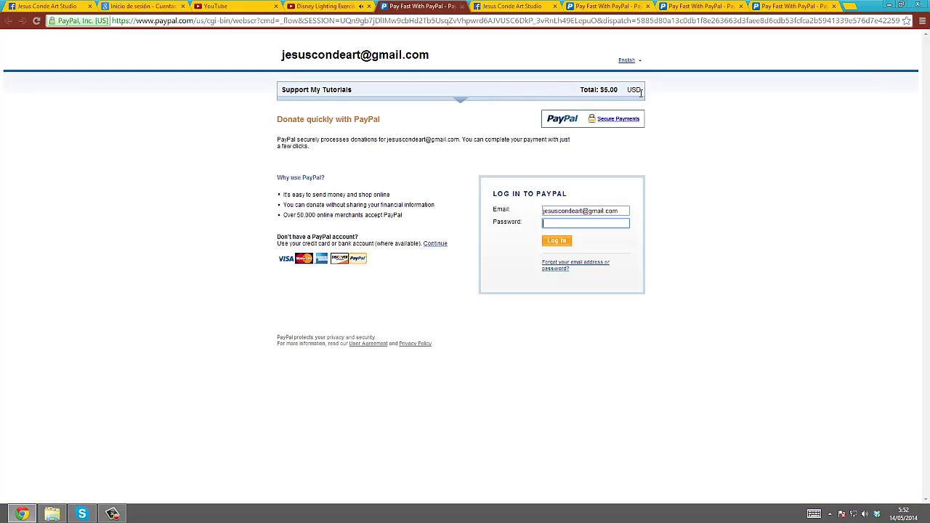
pyautogui.click(341, 6)
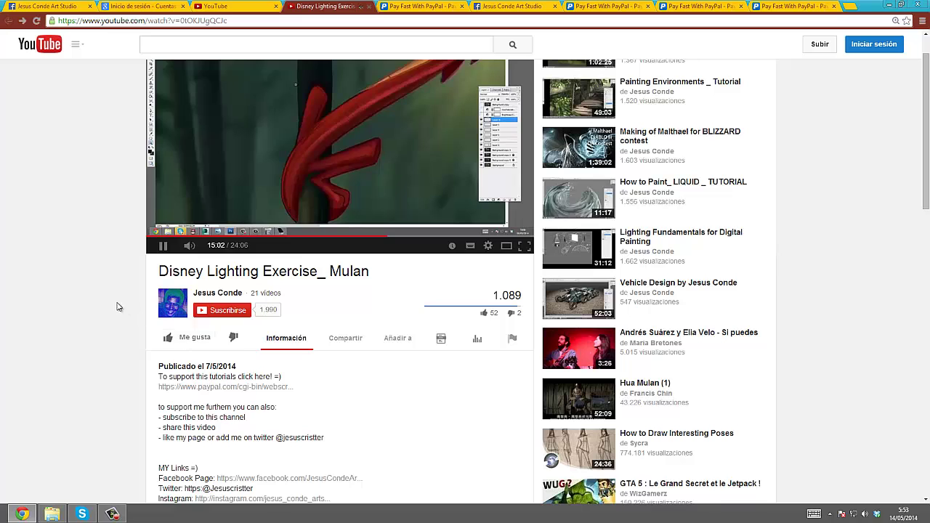
# - Show the video's sharing options, view the Facebook and Twitter share windows, and close each without posting
pyautogui.scroll(-1, 119, 307)
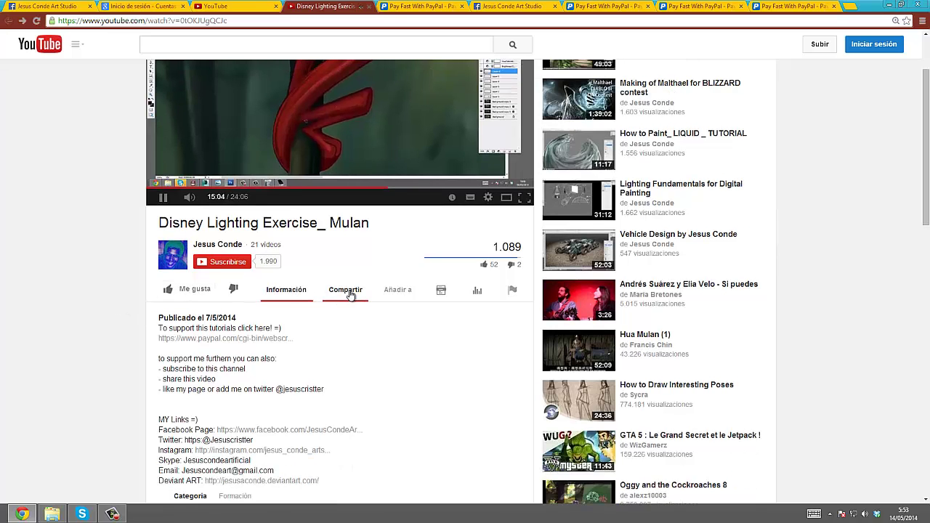
pyautogui.click(347, 292)
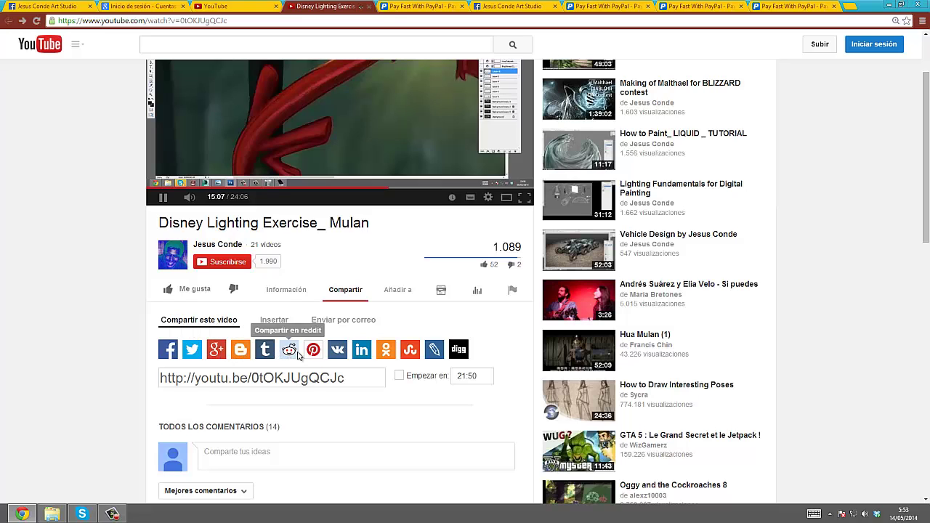
pyautogui.click(167, 351)
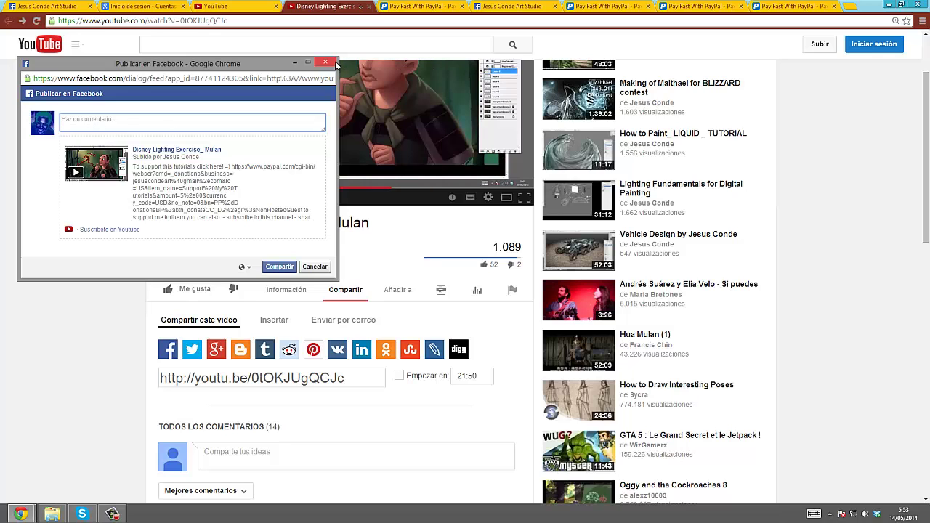
pyautogui.click(326, 62)
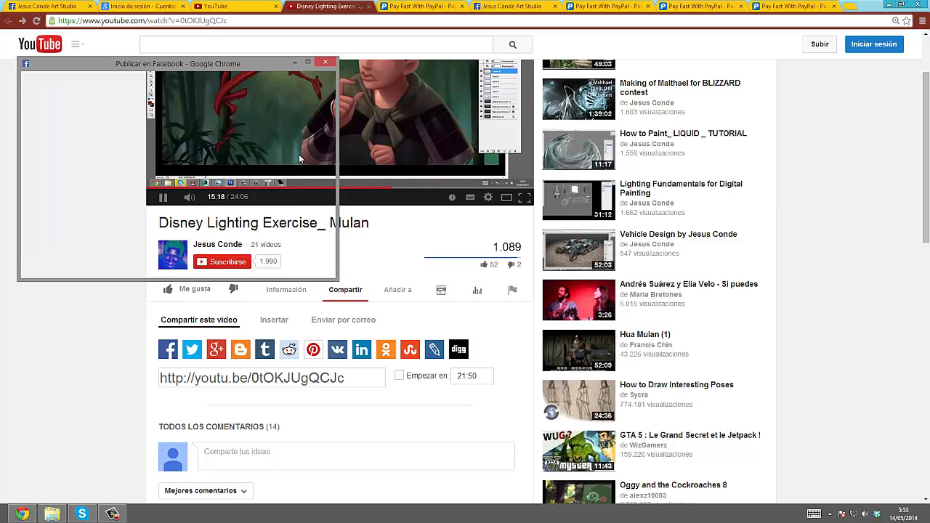
pyautogui.click(192, 351)
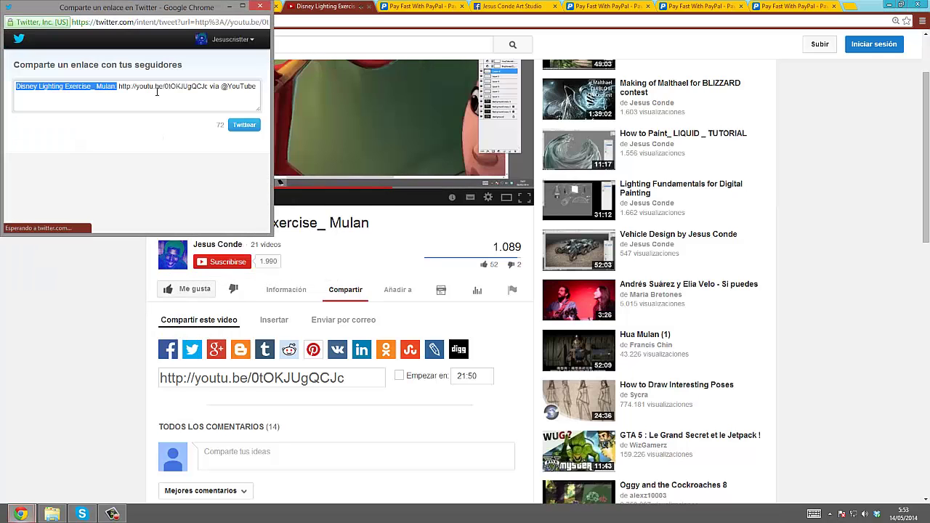
pyautogui.click(261, 7)
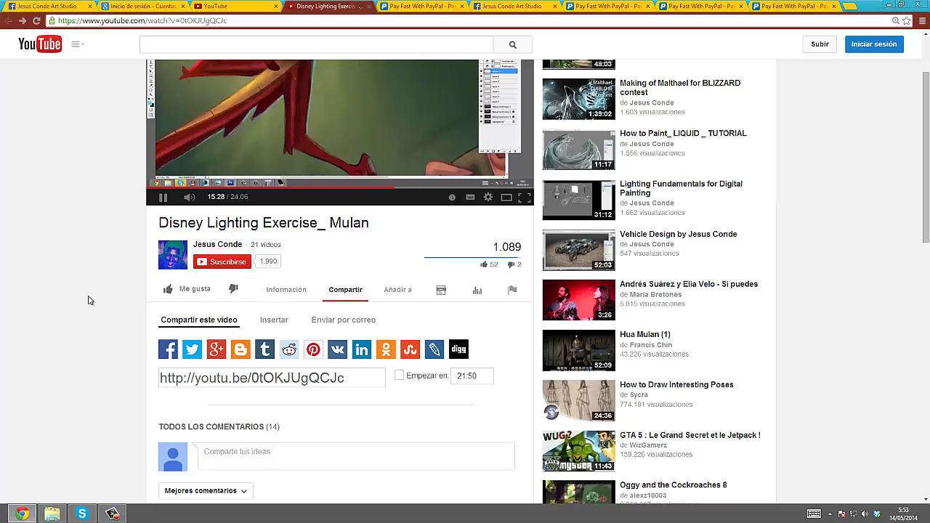
# - Look through the viewer comments below the video and return to its sharing options
pyautogui.scroll(-1, 87, 301)
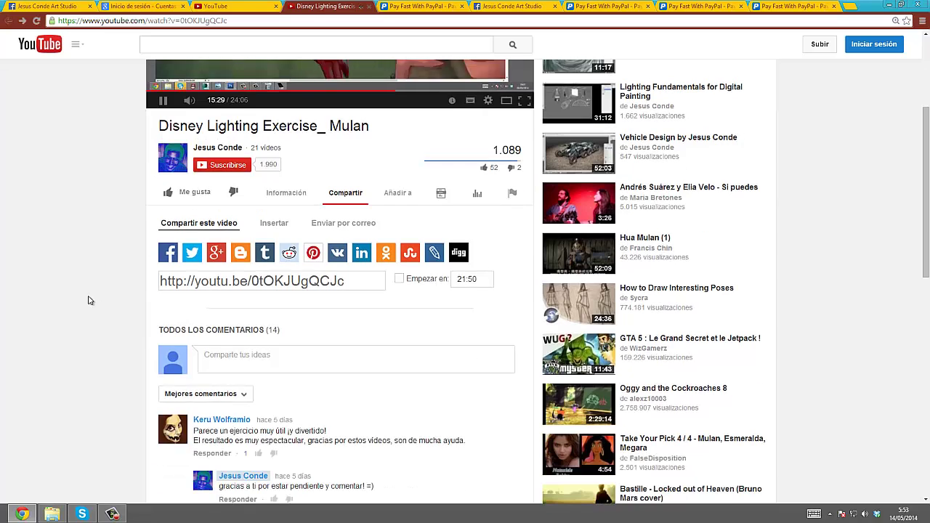
pyautogui.scroll(-2, 104, 330)
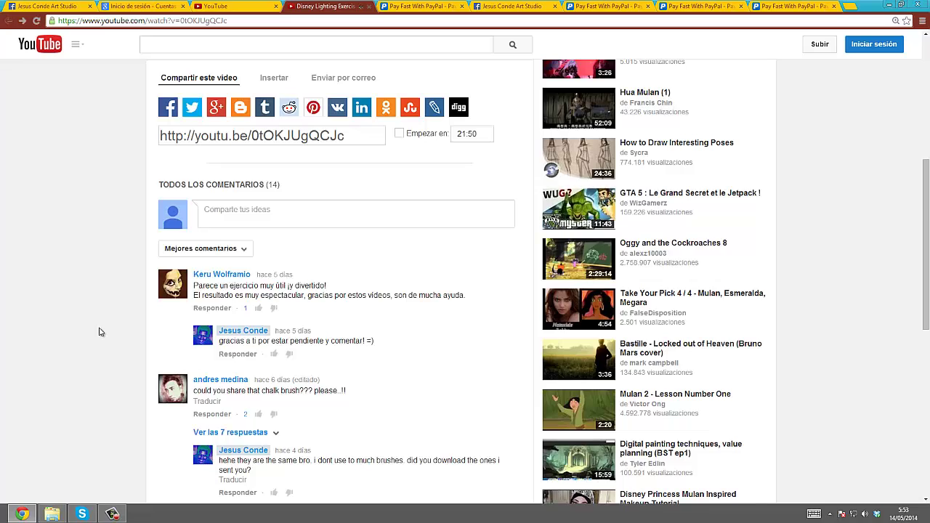
pyautogui.scroll(-2, 100, 331)
pyautogui.scroll(-2, 100, 331)
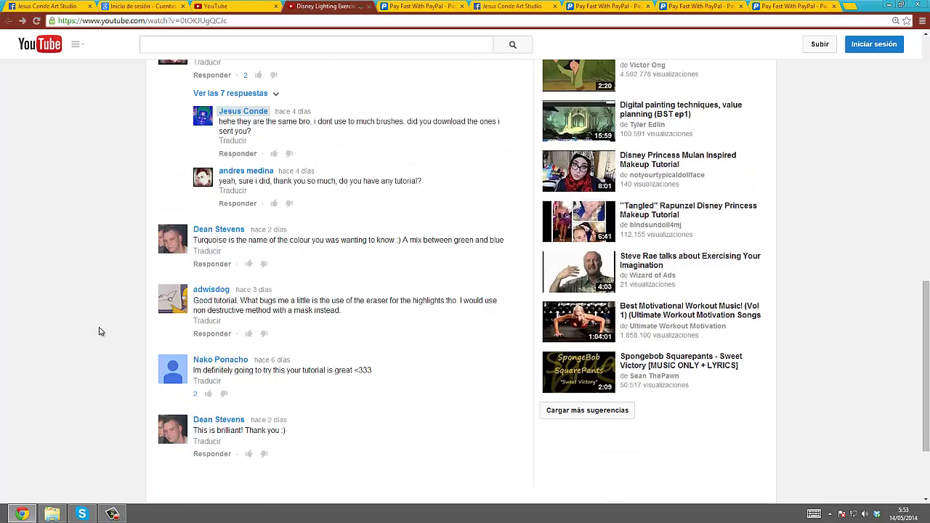
pyautogui.scroll(3, 100, 331)
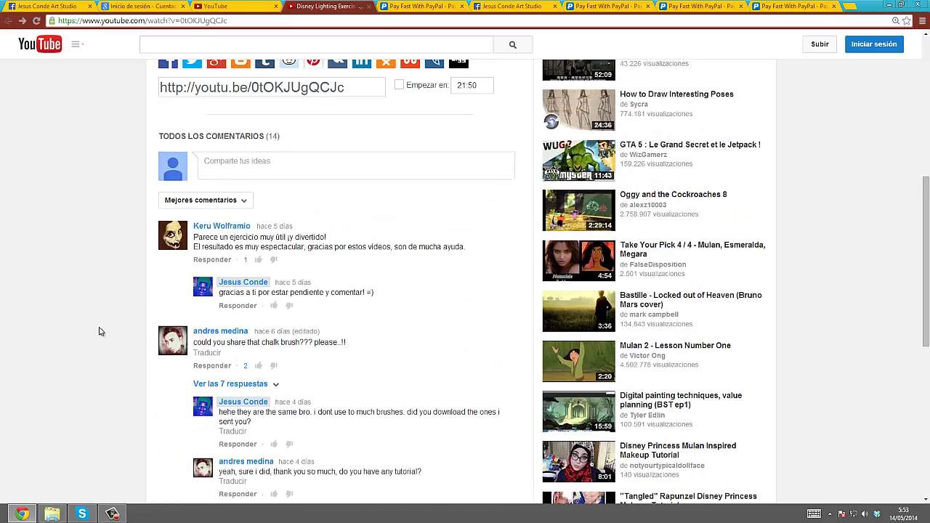
pyautogui.scroll(2, 90, 259)
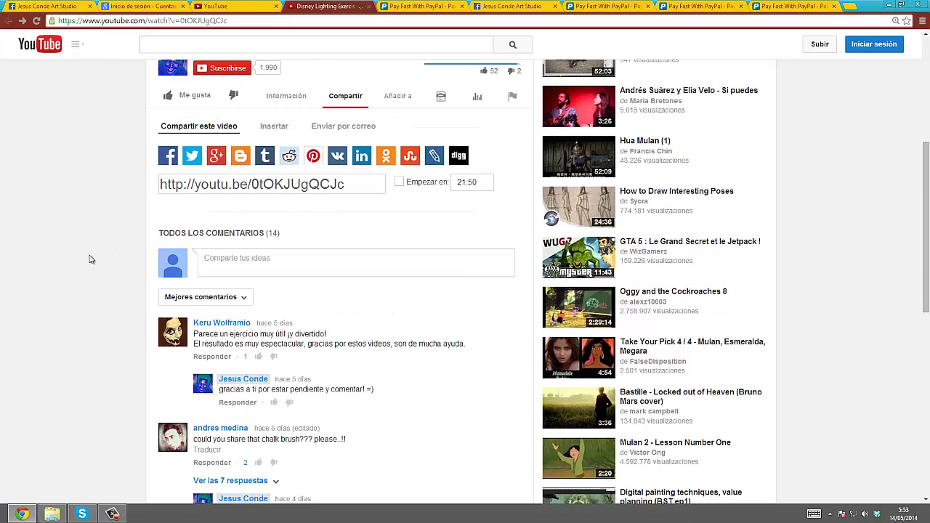
pyautogui.scroll(1, 90, 258)
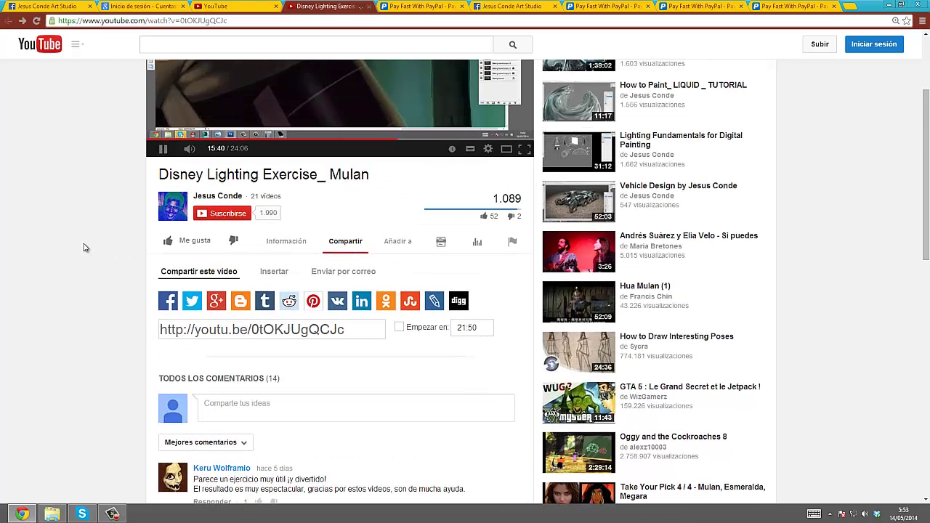
pyautogui.scroll(1, 42, 253)
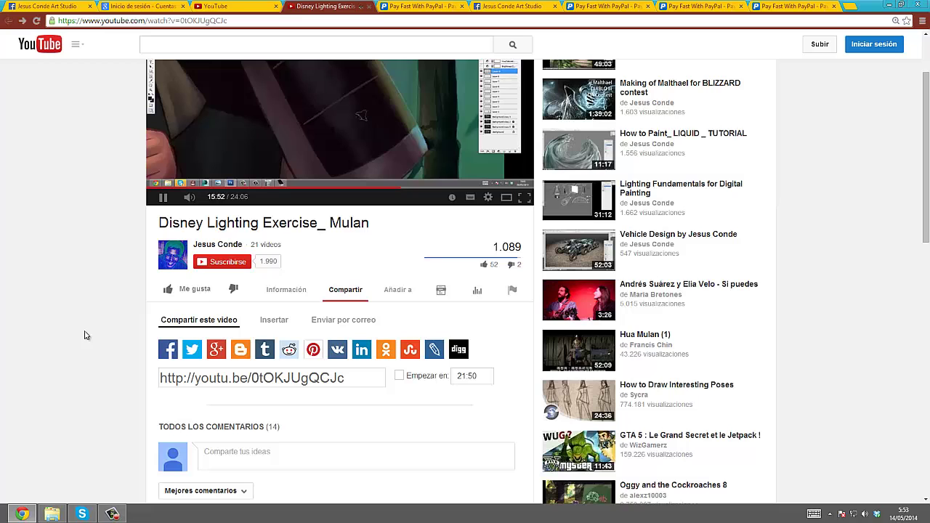
# - Show the video's information and review the support notes and contact links in the description
pyautogui.click(295, 291)
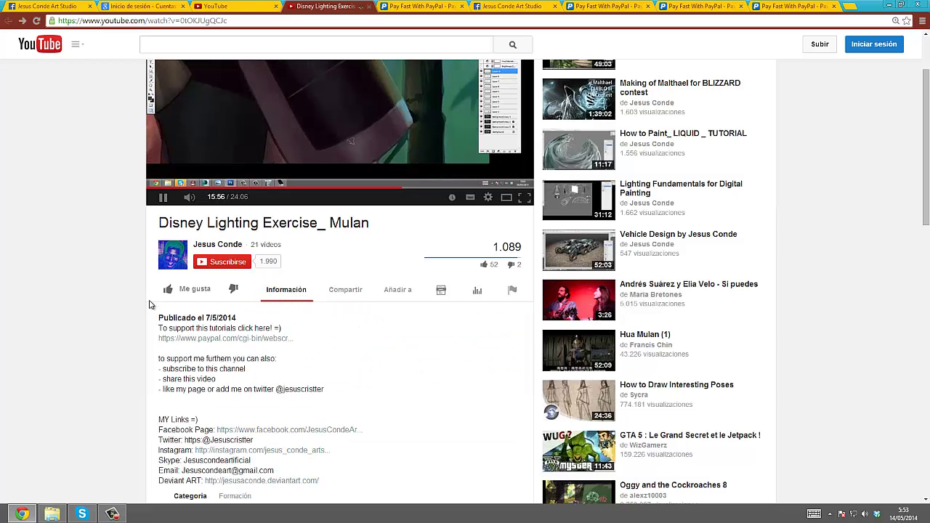
pyautogui.scroll(-1, 92, 314)
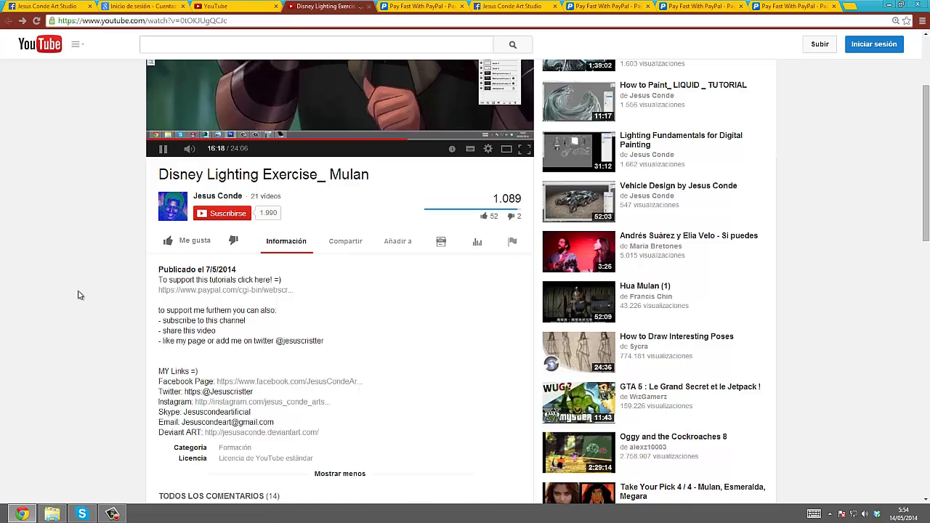
pyautogui.scroll(1, 79, 293)
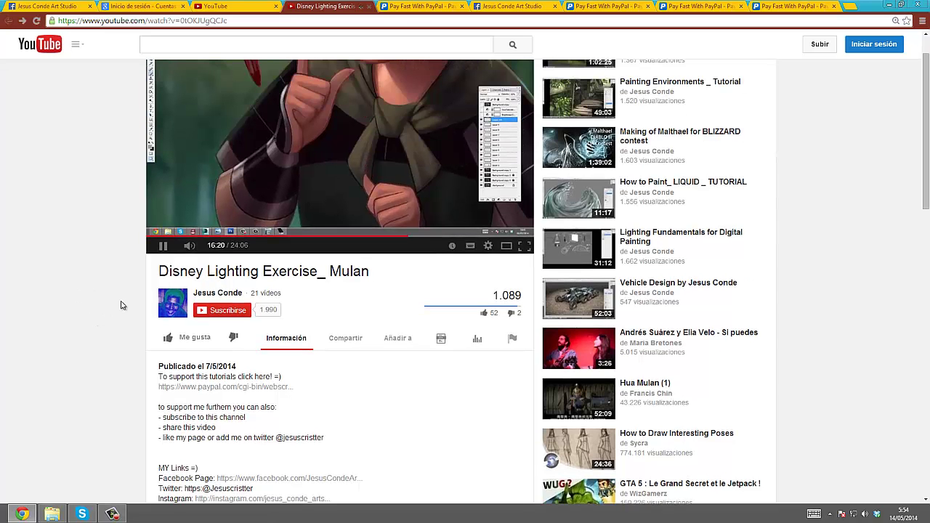
pyautogui.scroll(1, 105, 276)
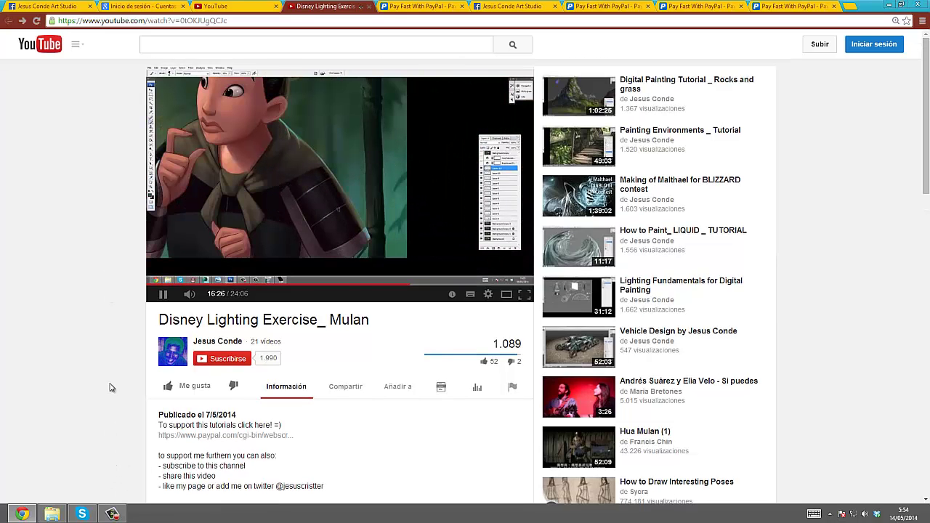
pyautogui.scroll(-1, 109, 387)
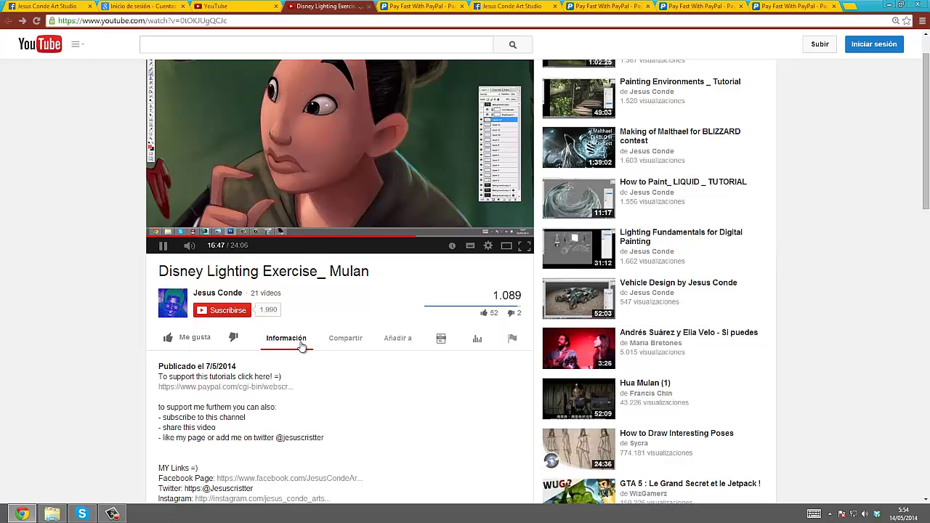
pyautogui.click(112, 513)
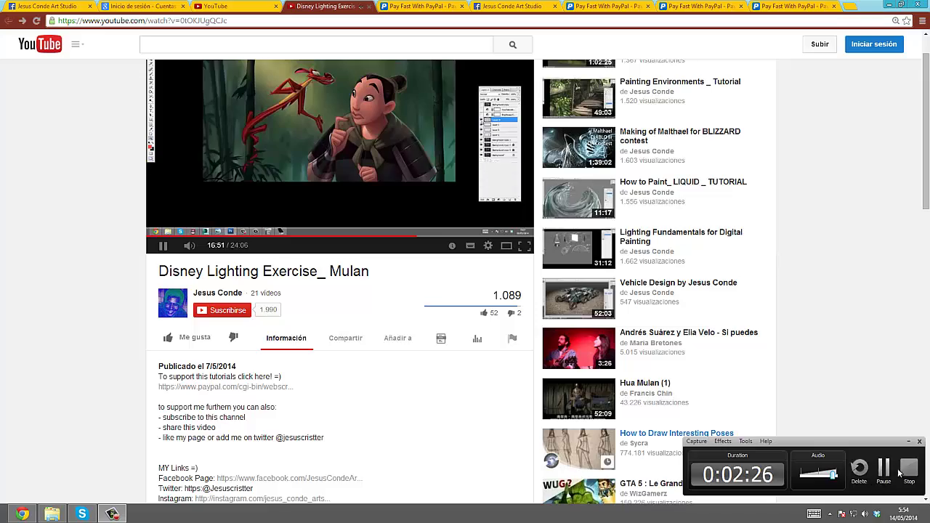